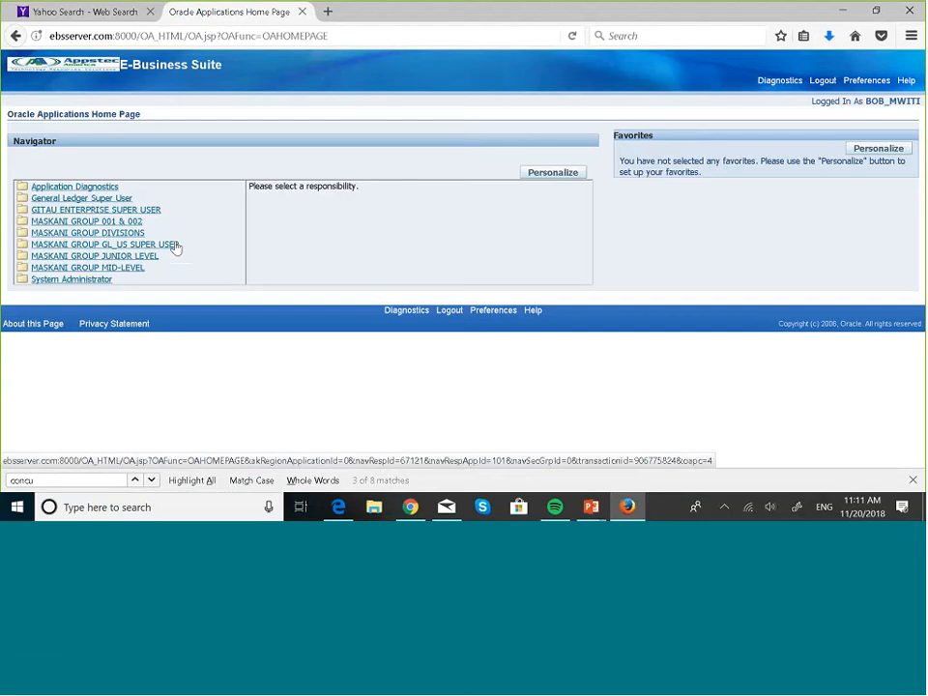
# - Open the financial report definition form of the MASKANI GROUP GL_US SUPER USER responsibility
pyautogui.click(176, 248)
pyautogui.scroll(-5, 490, 339)
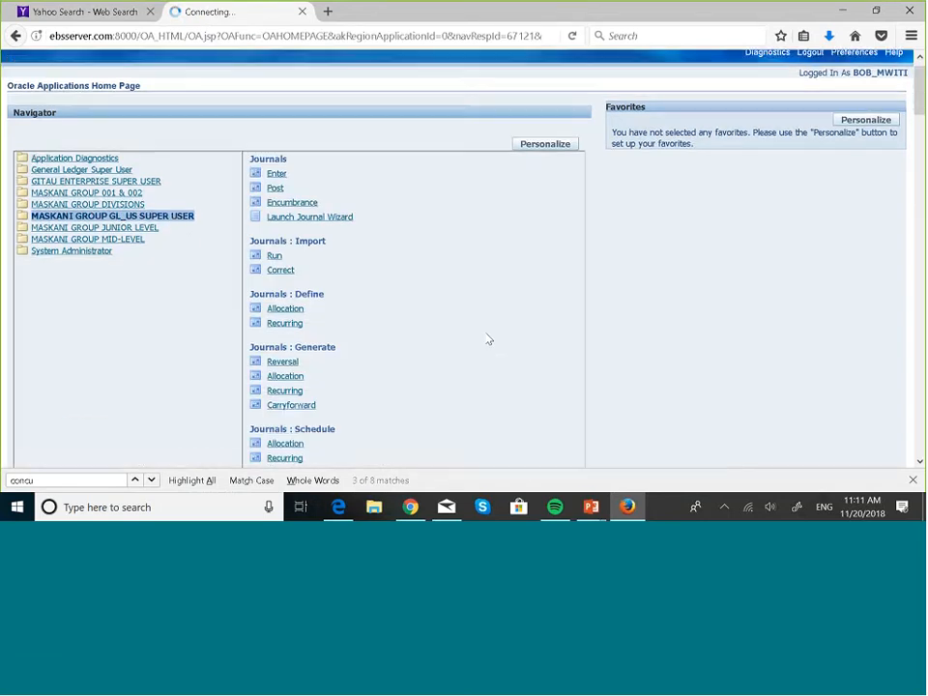
pyautogui.scroll(-10, 490, 339)
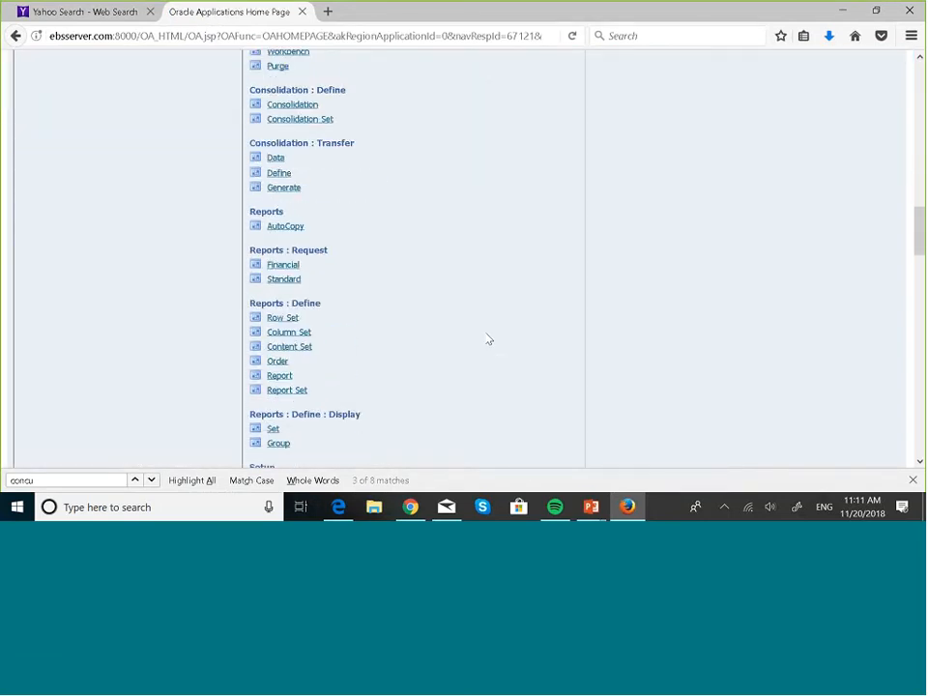
pyautogui.scroll(-4, 489, 339)
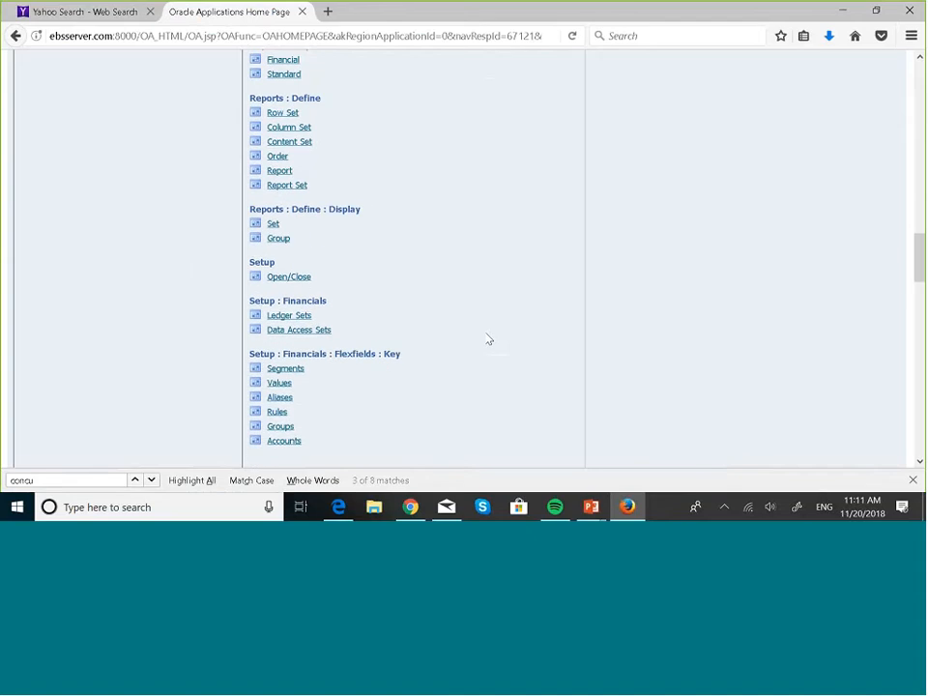
pyautogui.scroll(-1, 489, 340)
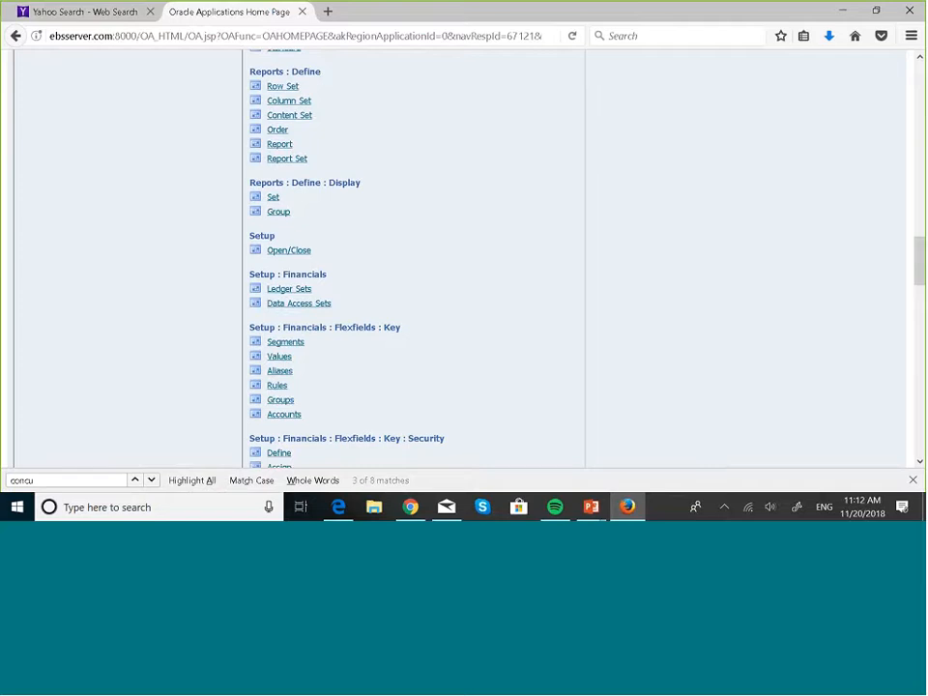
pyautogui.scroll(3, 407, 233)
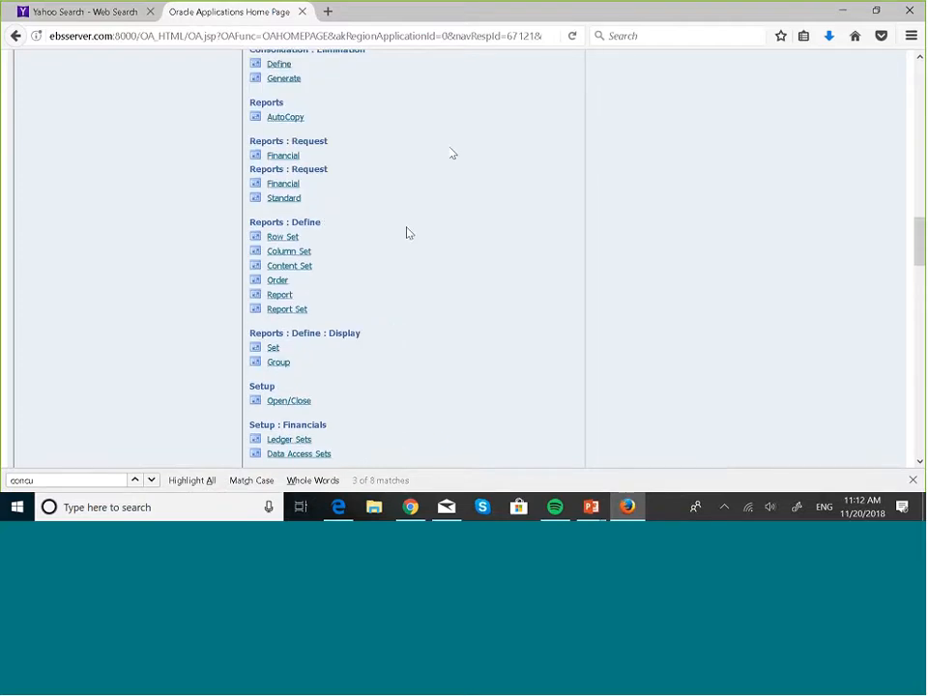
pyautogui.click(286, 295)
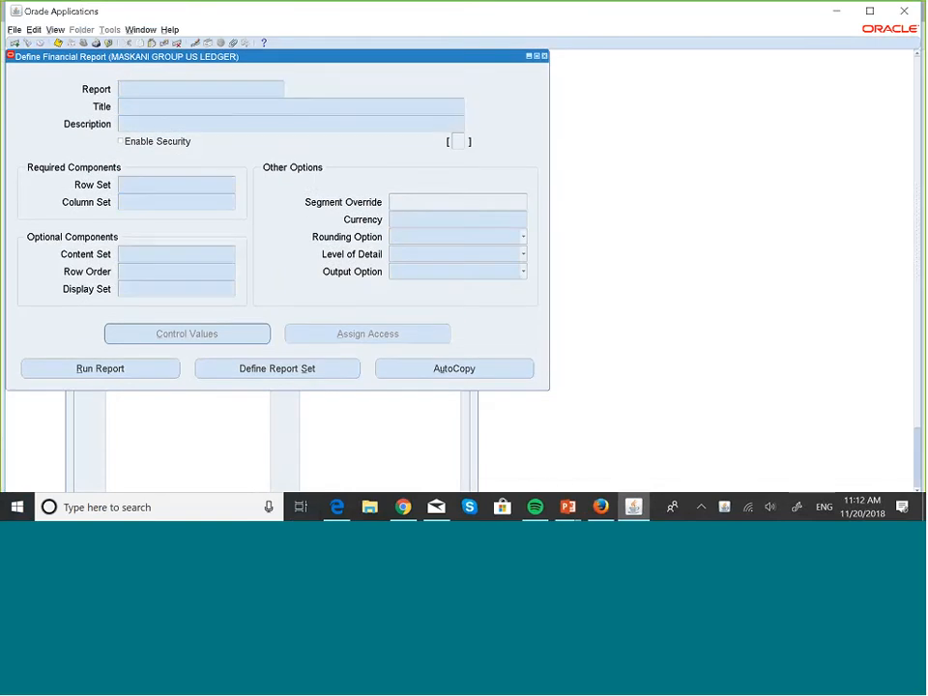
# - Query the defined financial reports for names beginning with MASKA
pyautogui.write('maska')
pyautogui.press('BackSpace')
pyautogui.press('capslock')
pyautogui.press('BackSpace')
pyautogui.press('BackSpace')
pyautogui.press('BackSpace')
pyautogui.press('BackSpace')
pyautogui.write('MAS')
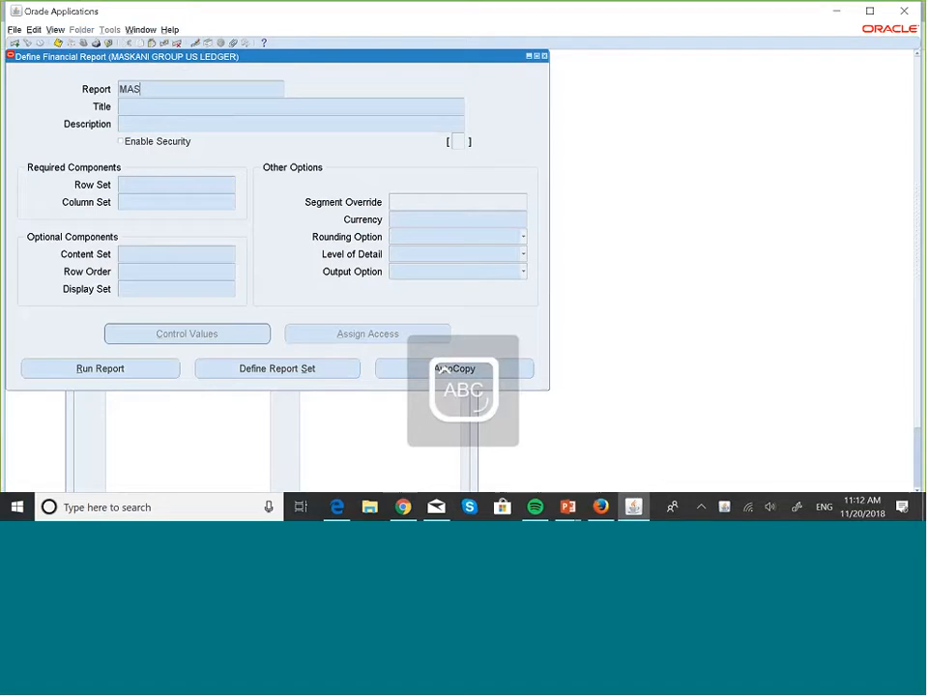
pyautogui.write('KANI ASSETS/EXPENSES BUDG')
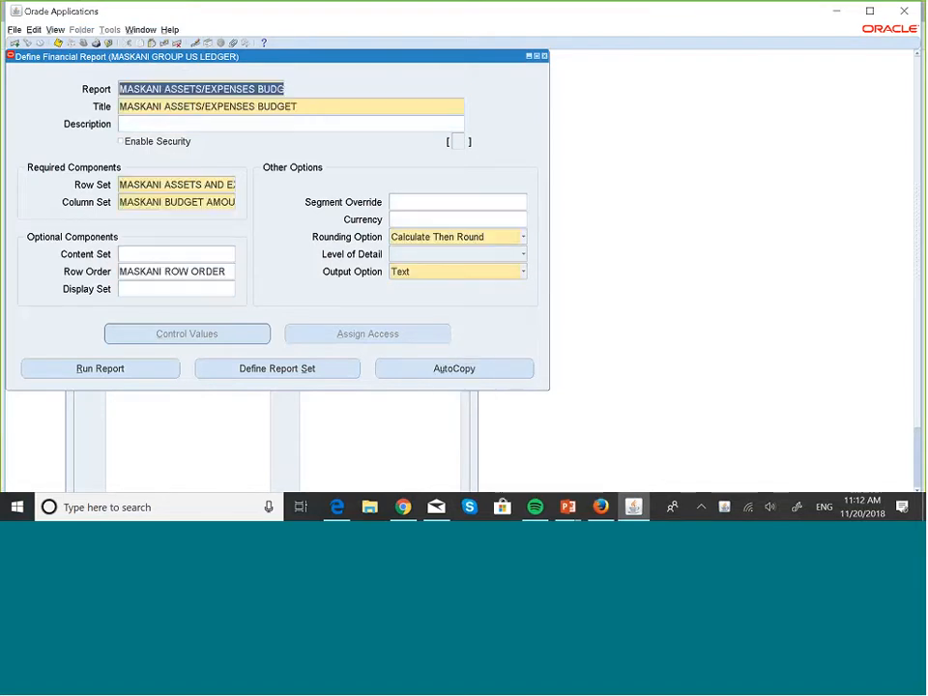
# - Browse the queried report definitions to MASKANI INCOME STATEMENT, review its row and column sets, and close the form
pyautogui.press('Down')
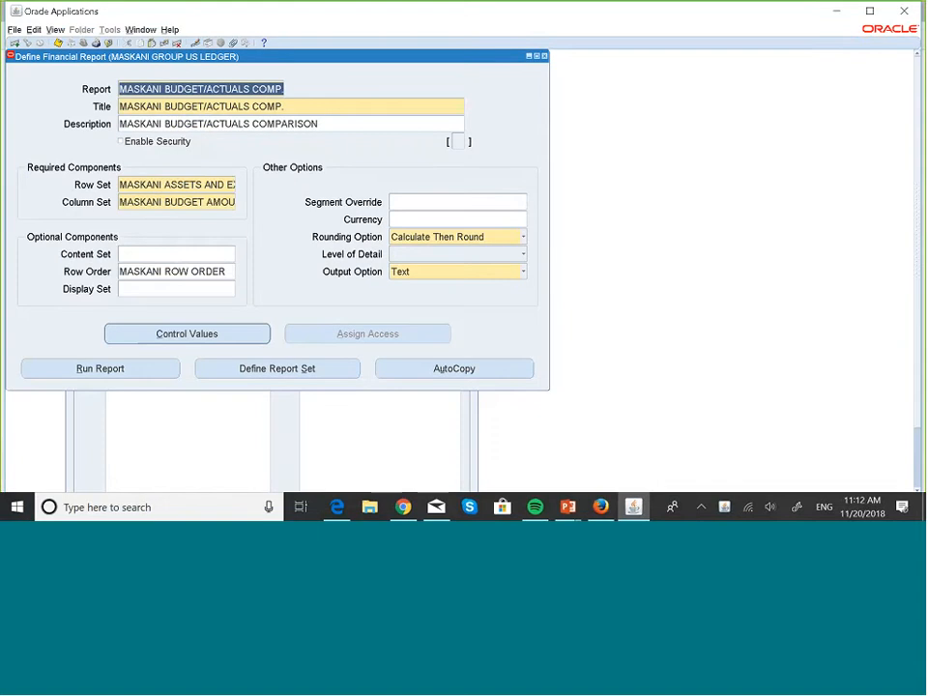
pyautogui.press('Down')
pyautogui.press('Down')
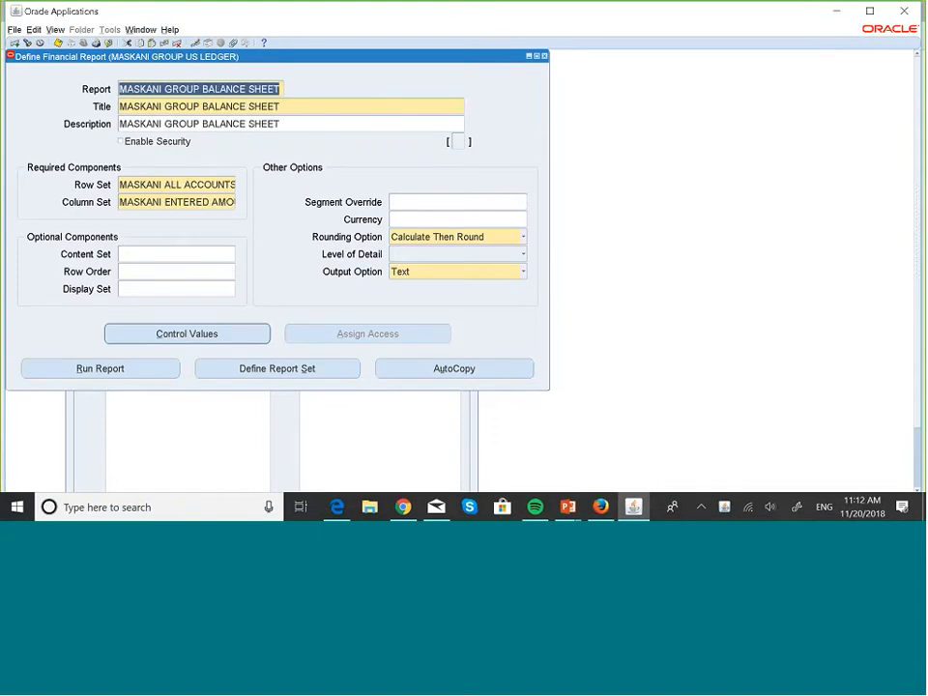
pyautogui.press('Down')
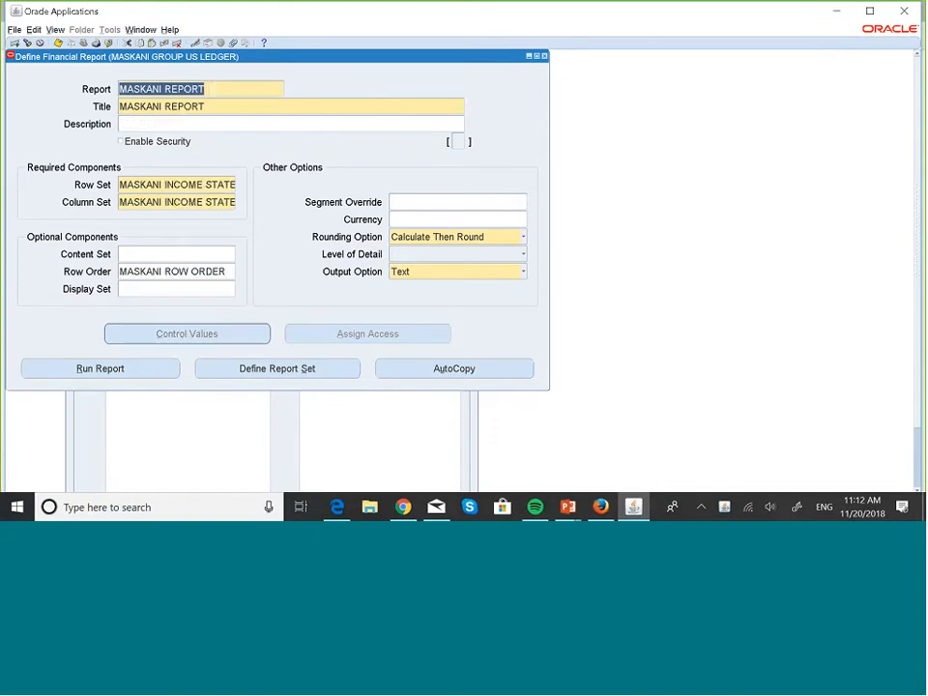
pyautogui.press('Down')
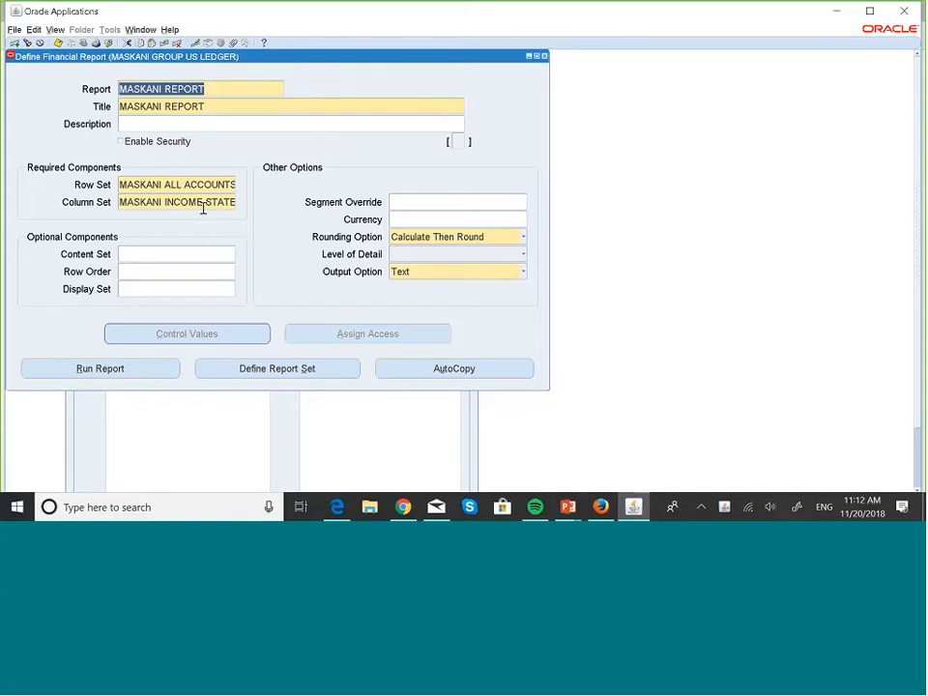
pyautogui.press('Down')
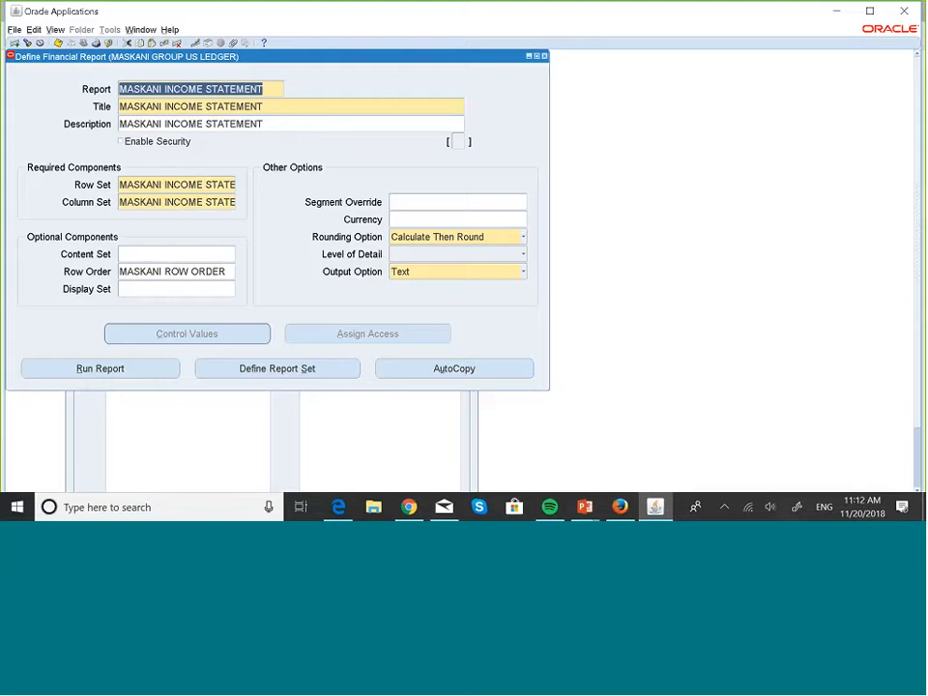
pyautogui.click(544, 57)
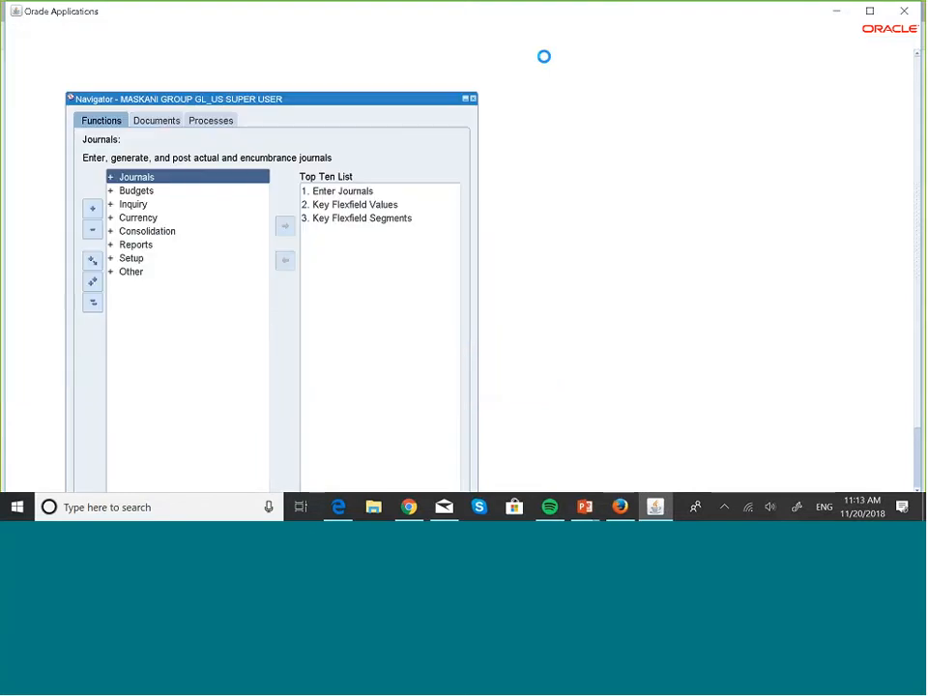
# - Open the Row Set definition form from the Reports Define functions in the Navigator
pyautogui.doubleClick(133, 245)
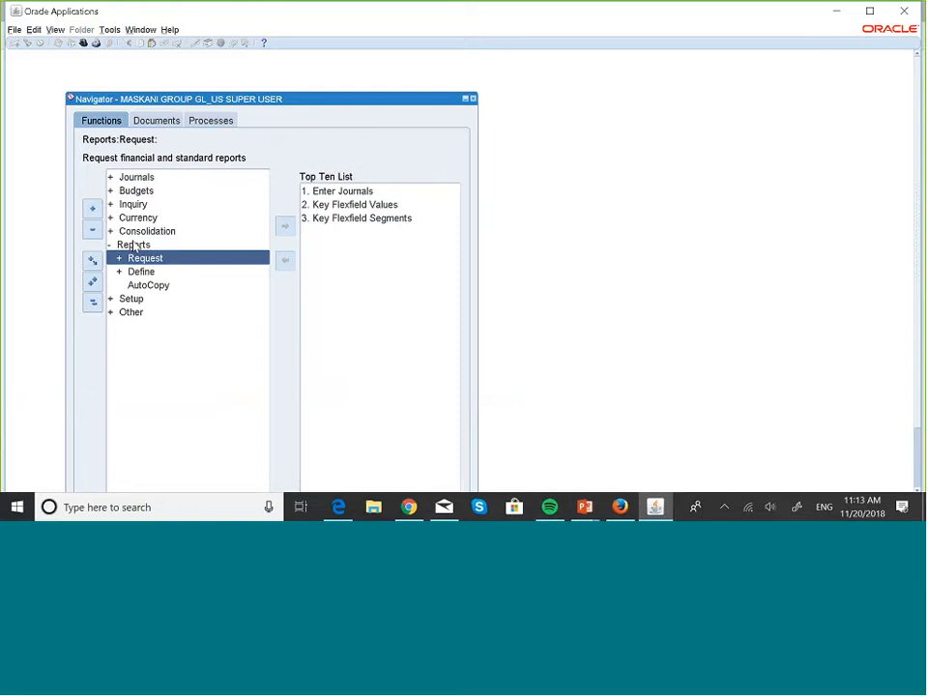
pyautogui.press('Down')
pyautogui.press('Return')
pyautogui.press('Return')
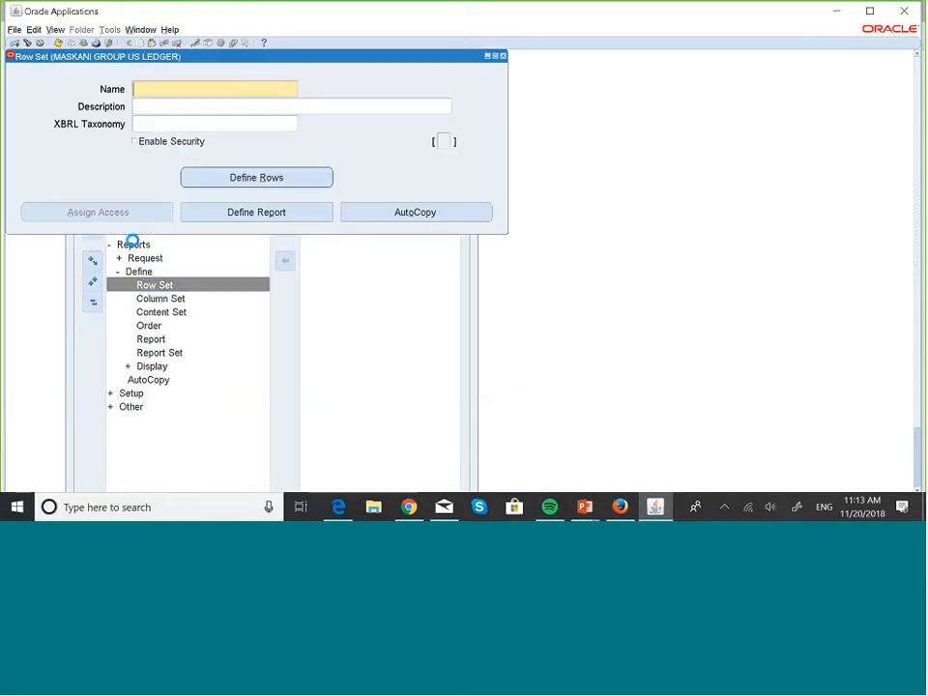
# - Query the row sets with MASKA% and bring up MASKANI INCOME STATEMENT RS
pyautogui.press('F11')
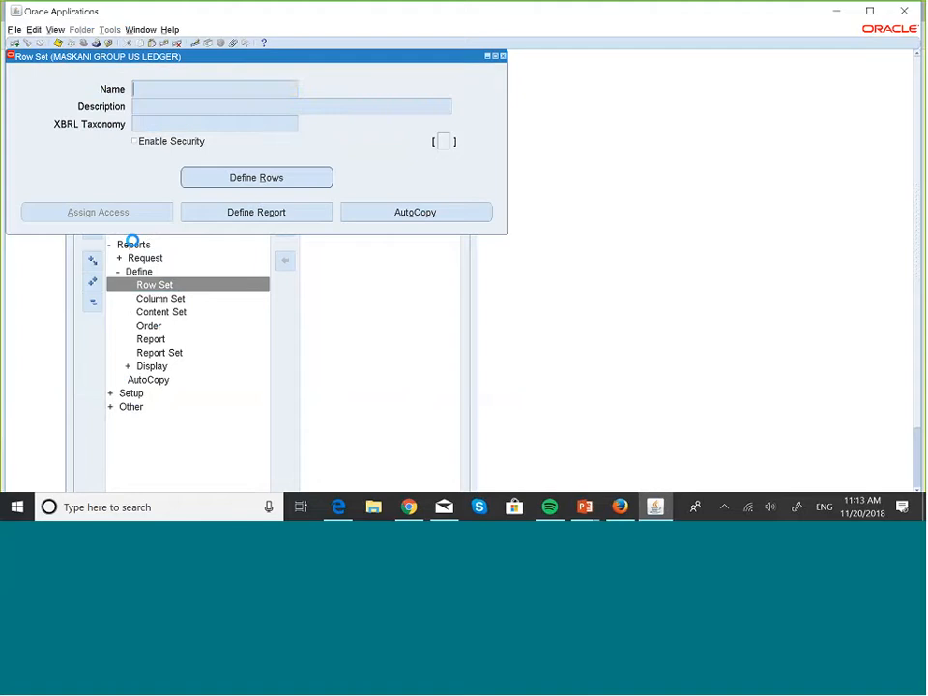
pyautogui.write('MASKA')
pyautogui.write('%')
pyautogui.hotkey('ctrl', 'F11')
pyautogui.press('Down')
pyautogui.press('Down')
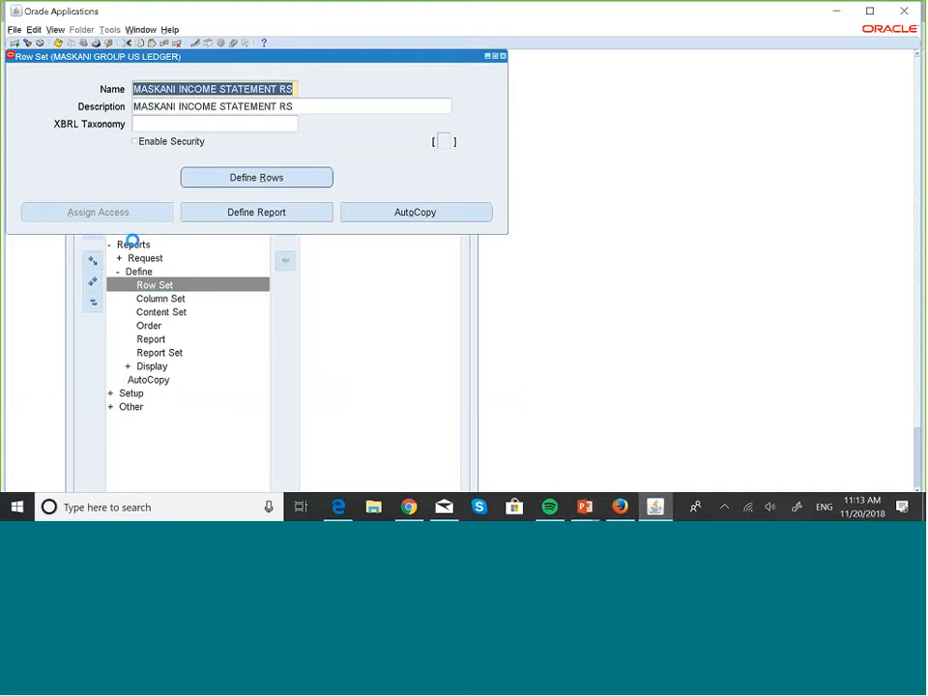
# - Open the rows of MASKANI INCOME STATEMENT RS and look through its line items 10, 20 and 30
pyautogui.click(281, 180)
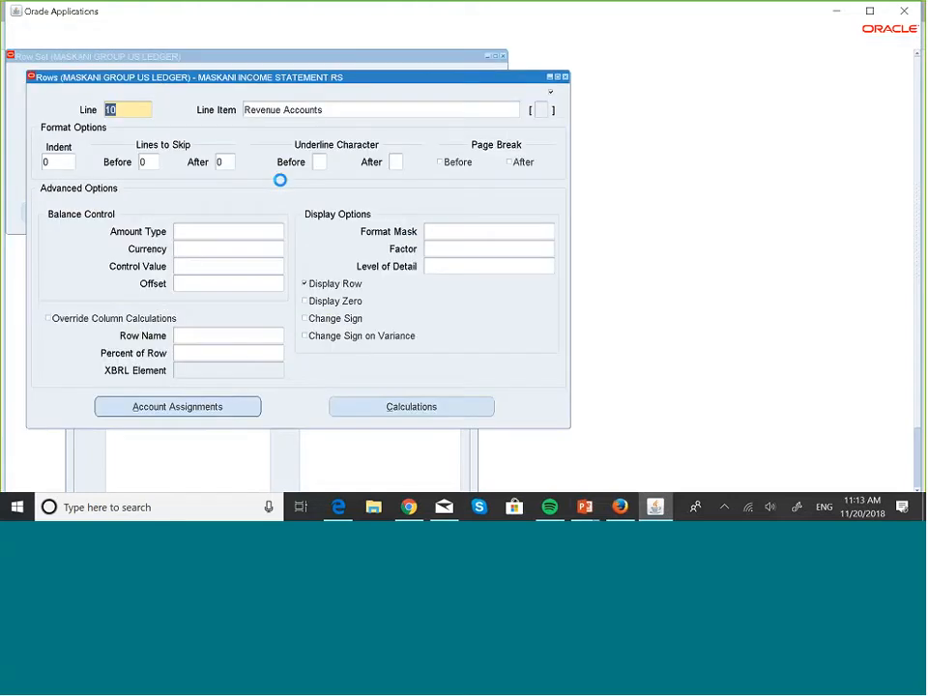
pyautogui.press('Down')
pyautogui.press('Down')
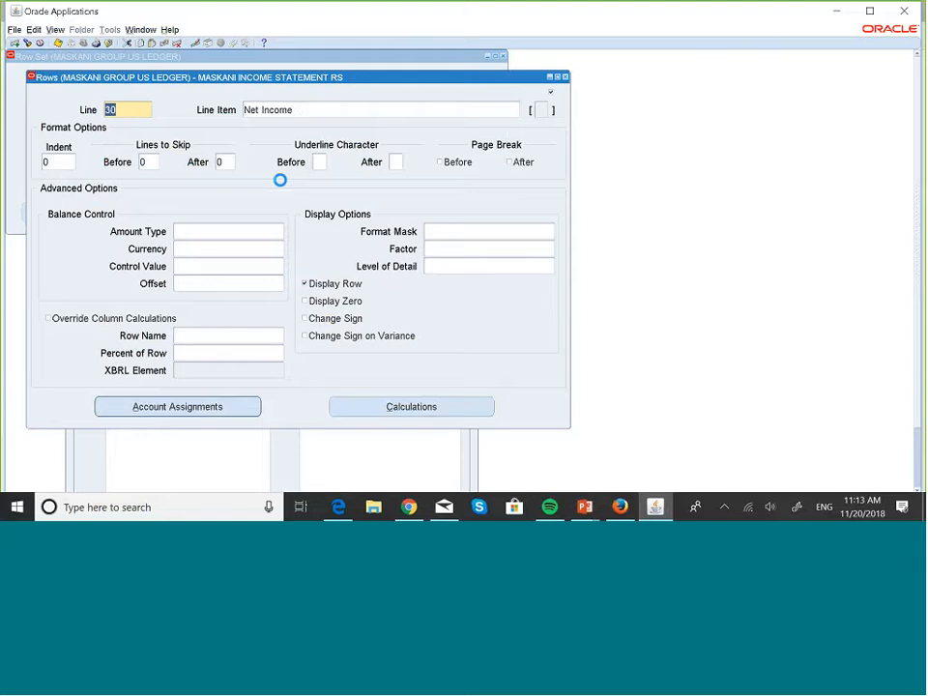
pyautogui.press('Up')
pyautogui.press('Up')
pyautogui.press('Down')
pyautogui.press('Down')
# - Examine the account assignment range of line 10, Revenue Accounts, and close the assignments
pyautogui.press('Up')
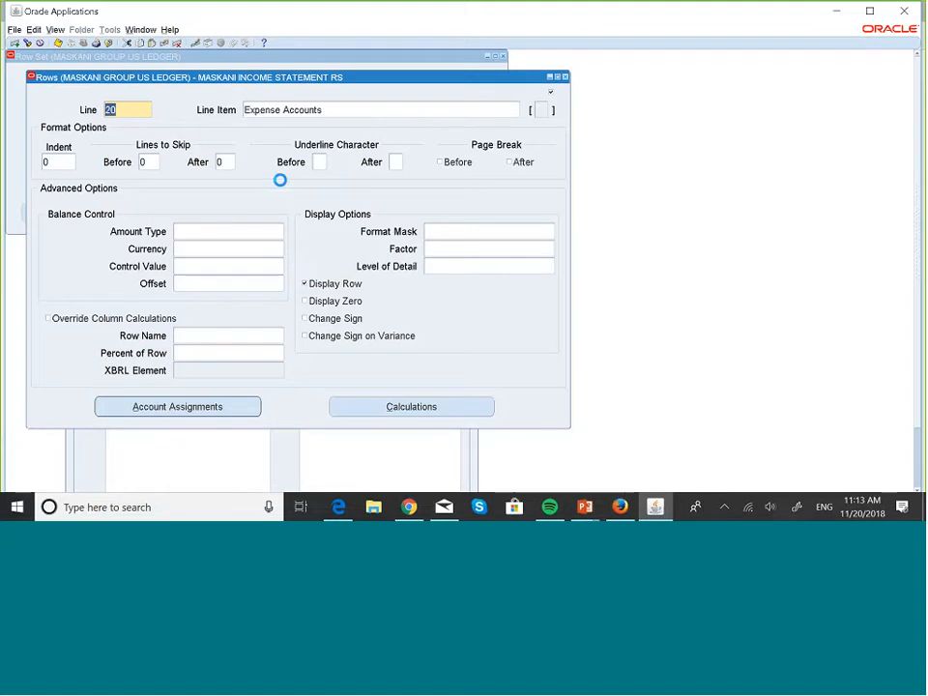
pyautogui.press('Up')
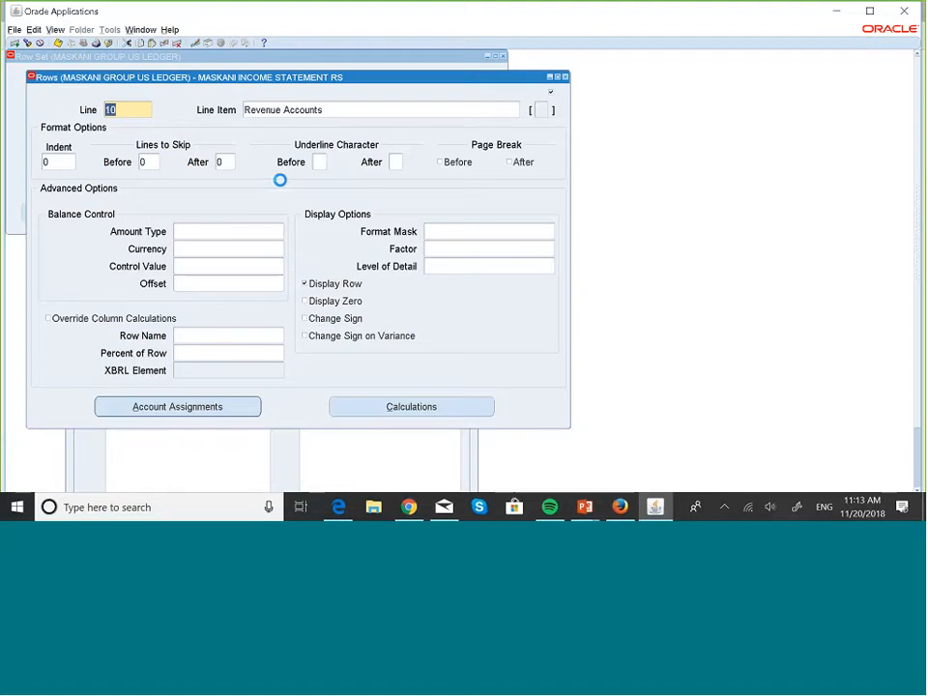
pyautogui.click(228, 407)
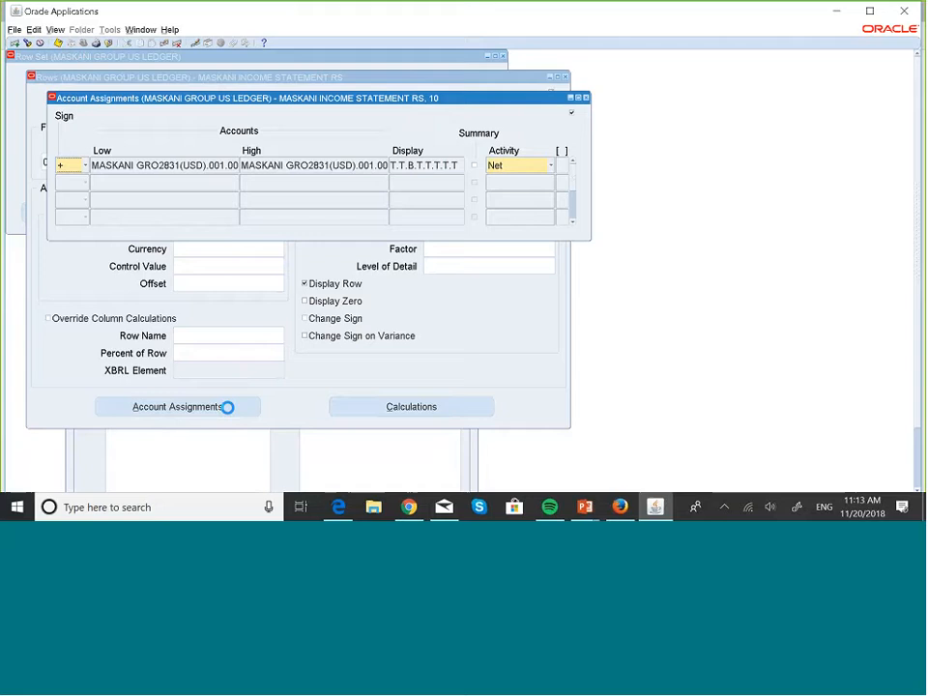
pyautogui.click(183, 167)
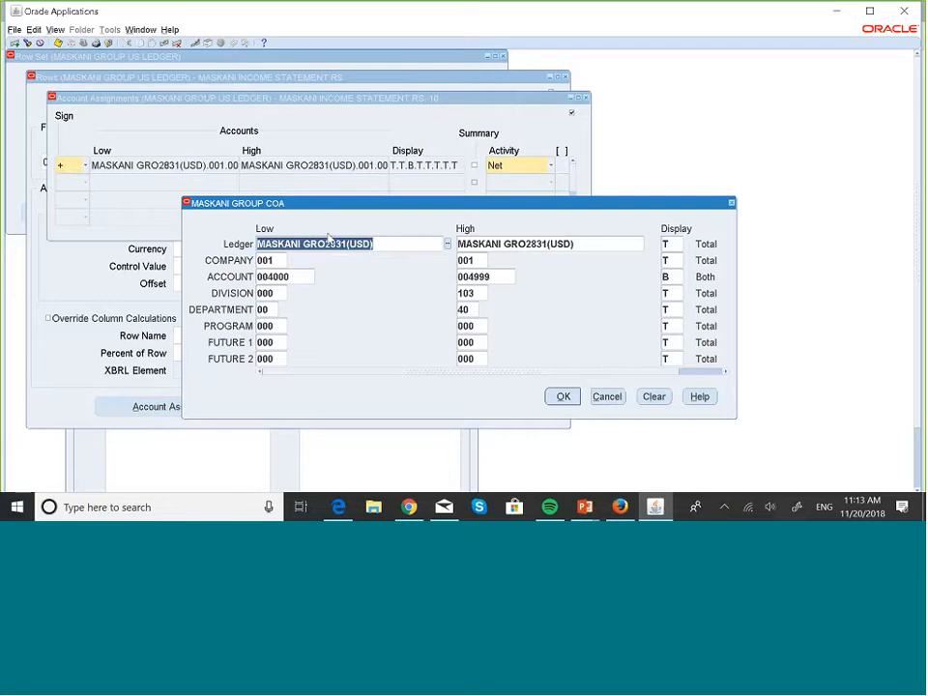
pyautogui.click(562, 397)
pyautogui.click(585, 98)
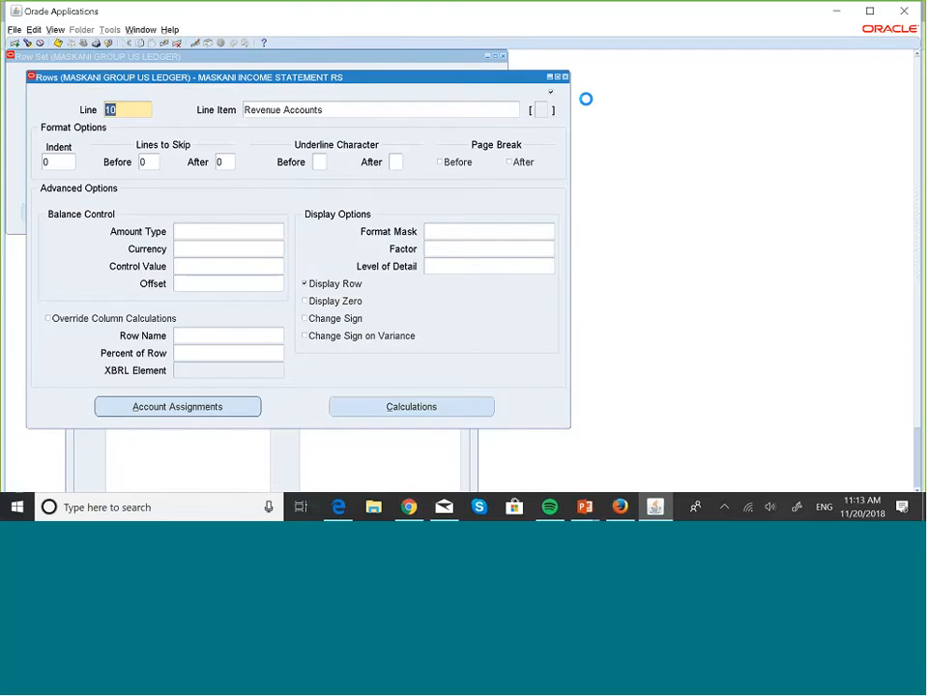
# - Examine the account assignment range of line 20, Expense Accounts, and close the assignments
pyautogui.press('Down')
pyautogui.click(186, 407)
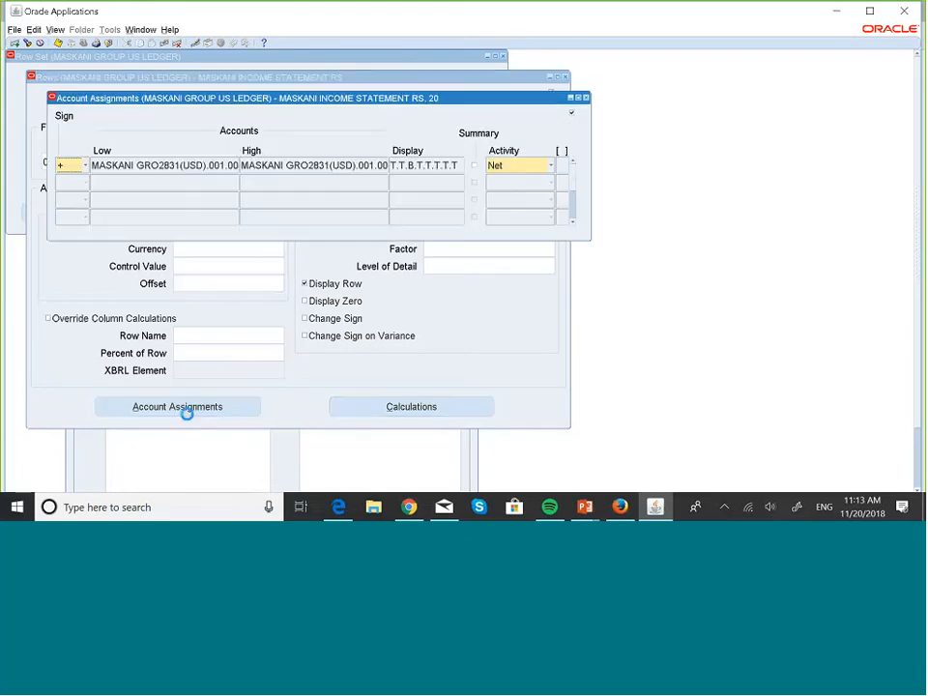
pyautogui.click(177, 164)
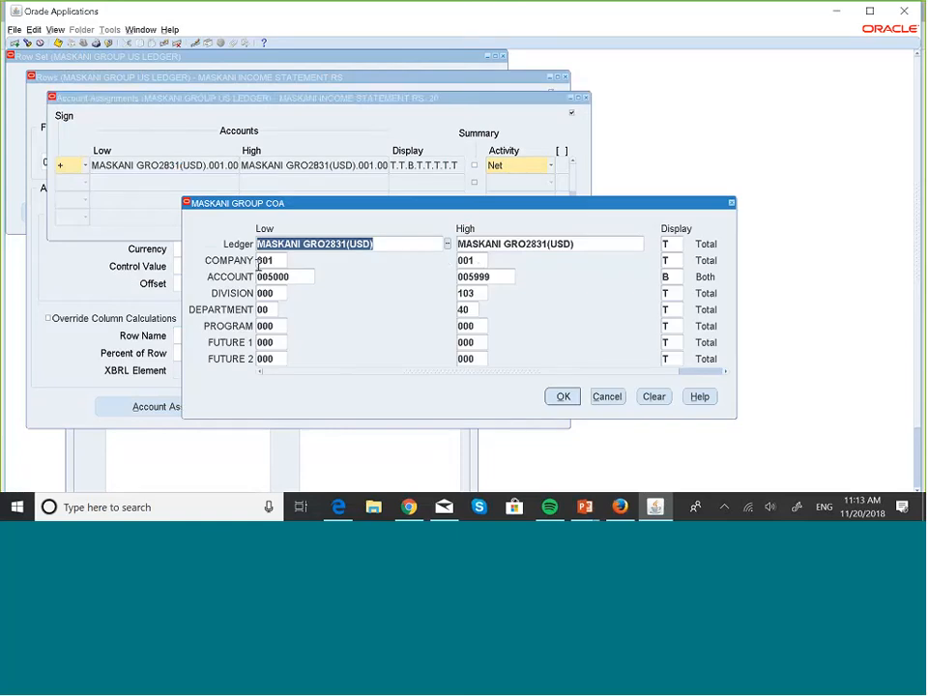
pyautogui.click(564, 397)
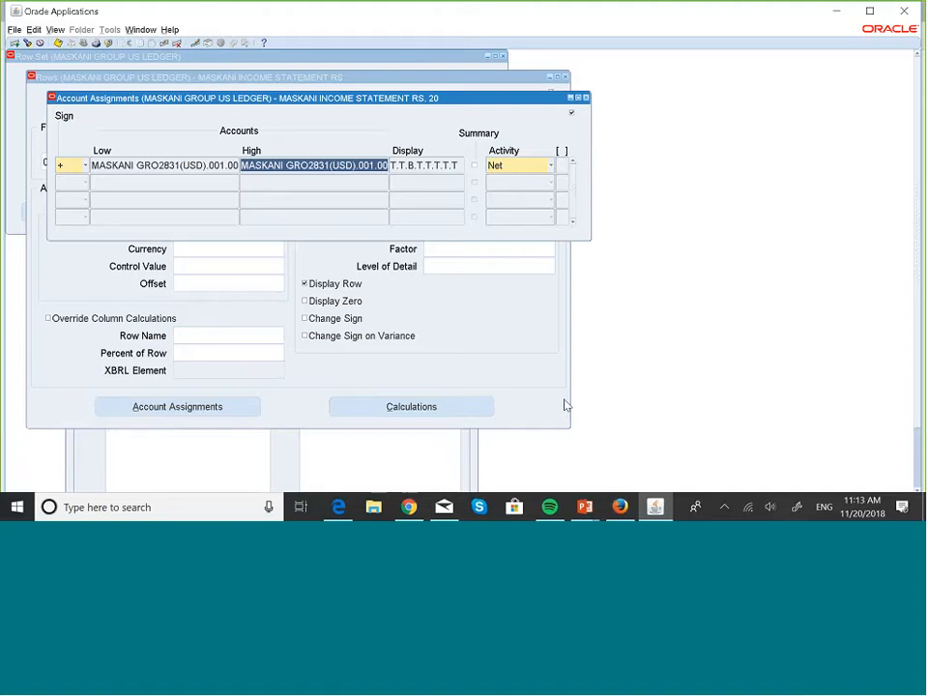
pyautogui.click(585, 99)
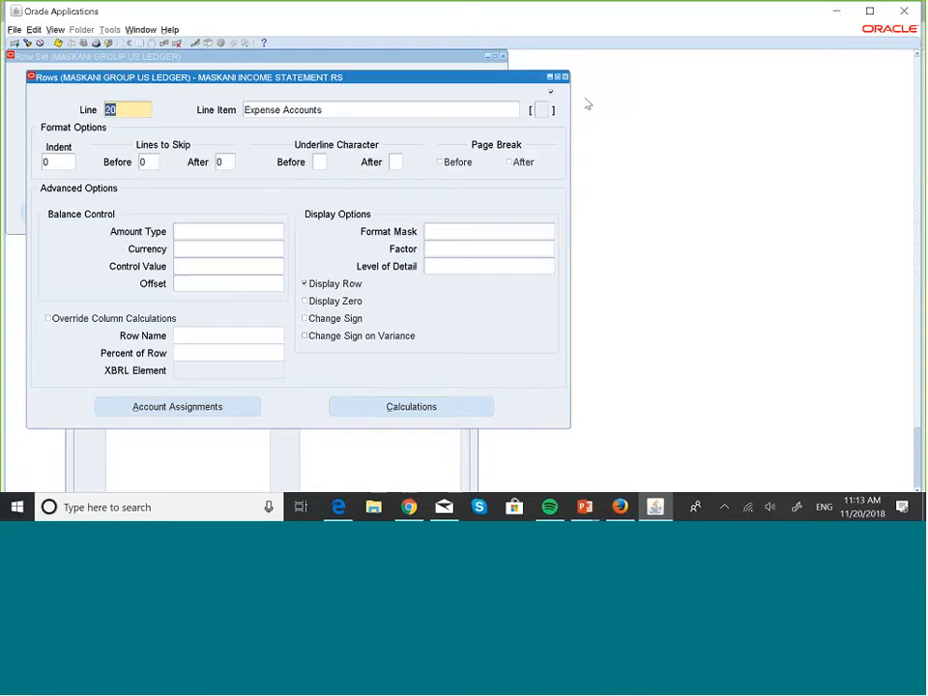
# - Examine the calculations of line 30, Net Income, and return to the row set
pyautogui.press('Down')
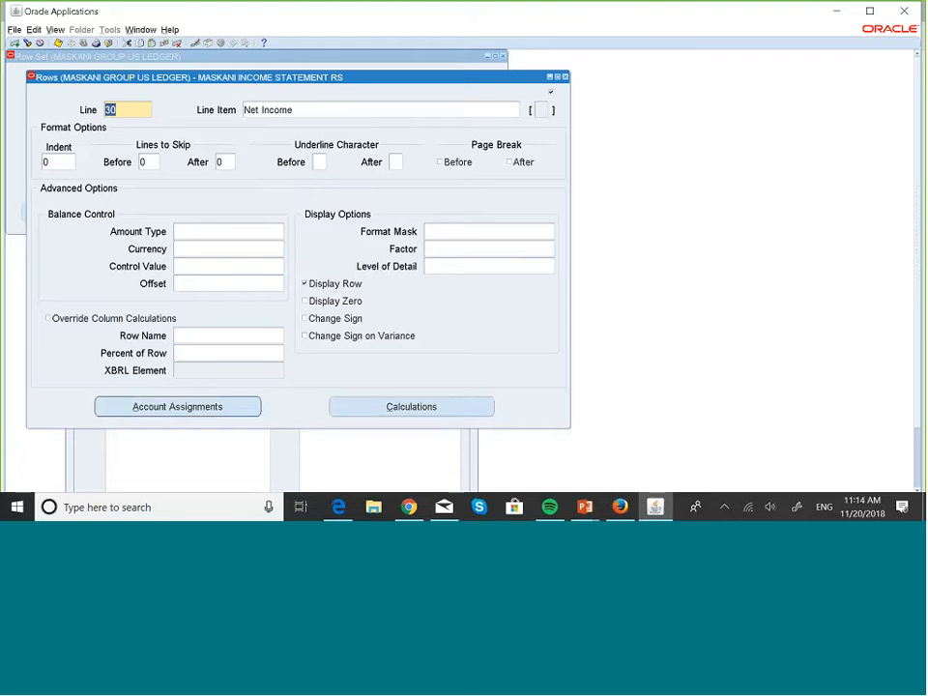
pyautogui.click(454, 416)
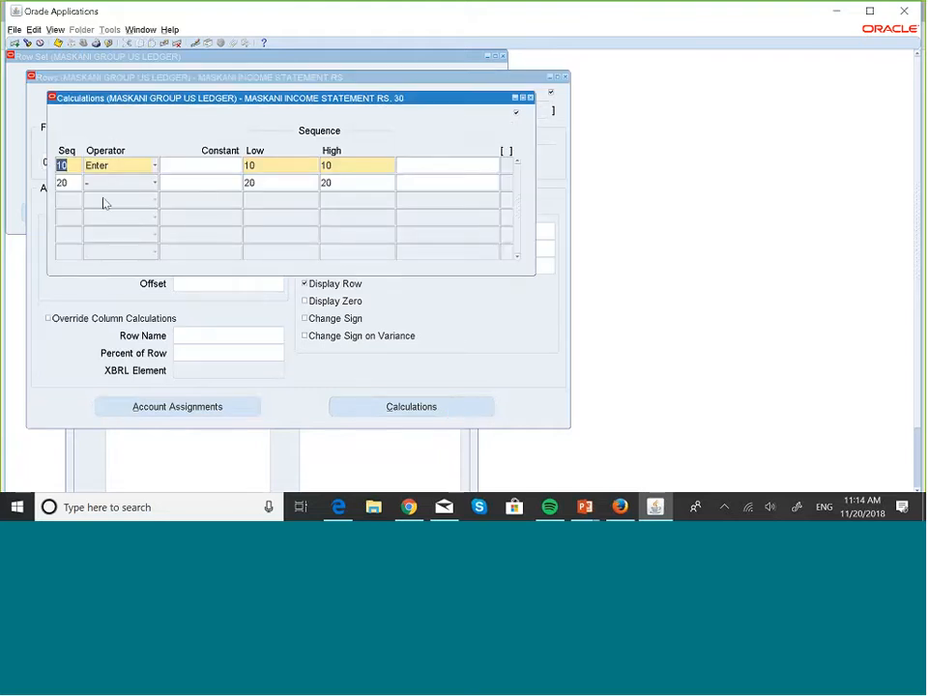
pyautogui.click(529, 98)
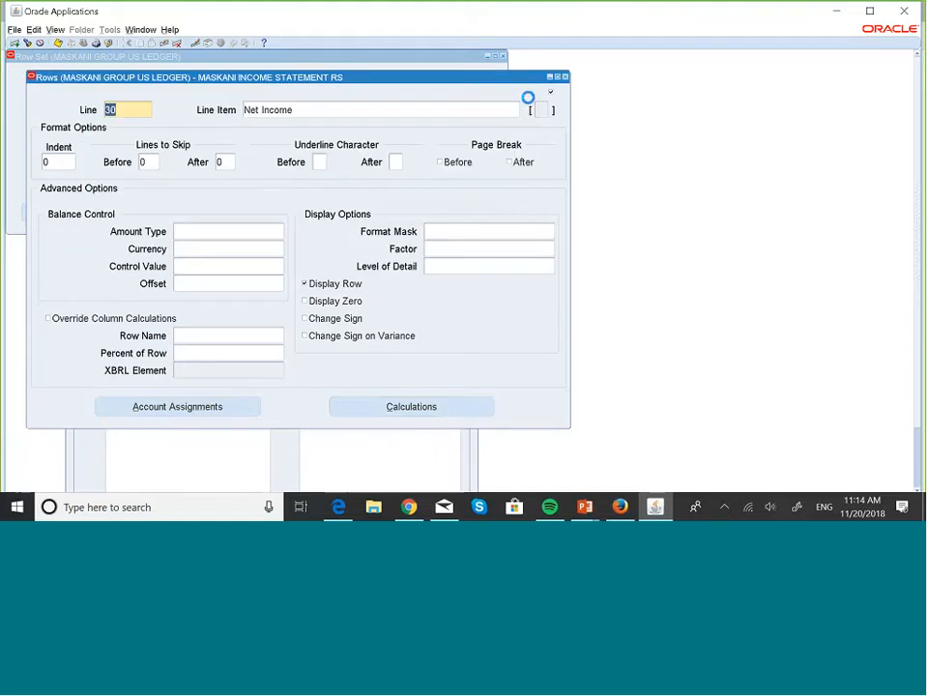
pyautogui.click(566, 77)
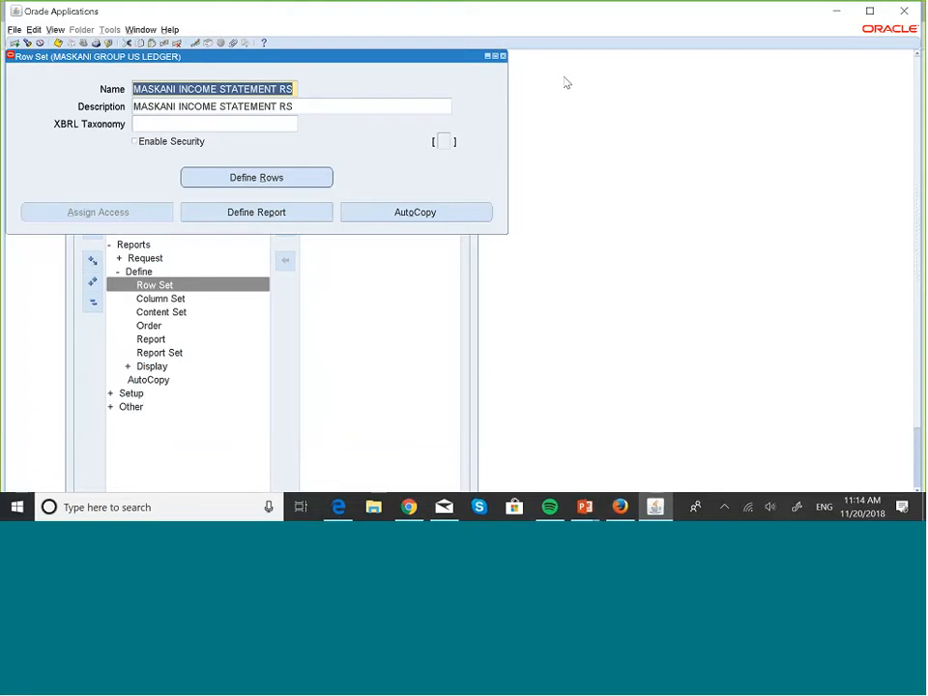
# - Open the financial report definitions, query reports starting with MASKA, and bring up the MASKANI INCOME STATEMENT report
pyautogui.click(301, 216)
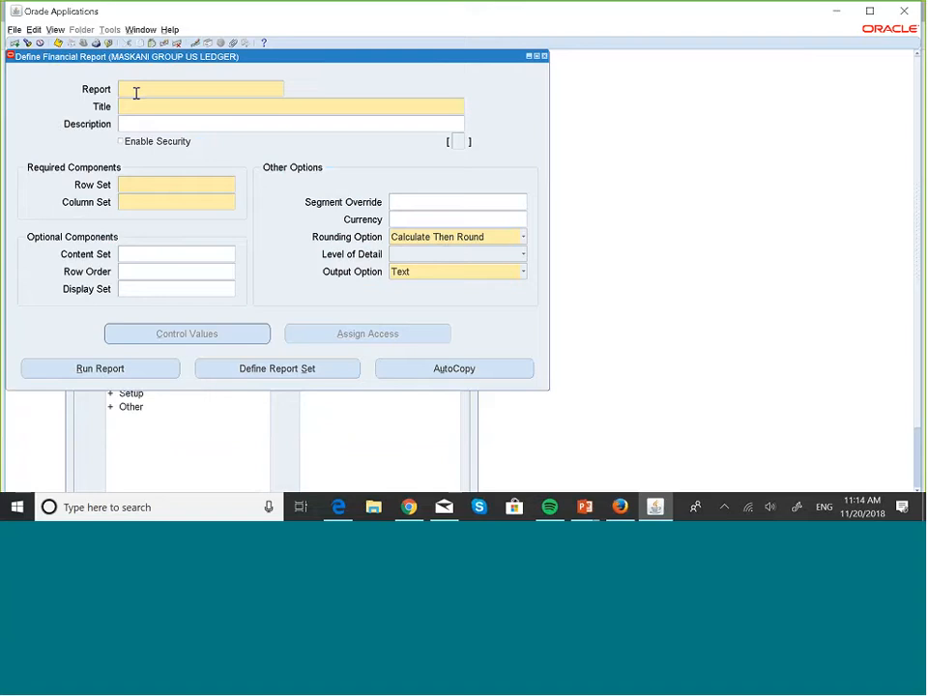
pyautogui.press('F11')
pyautogui.write('MA')
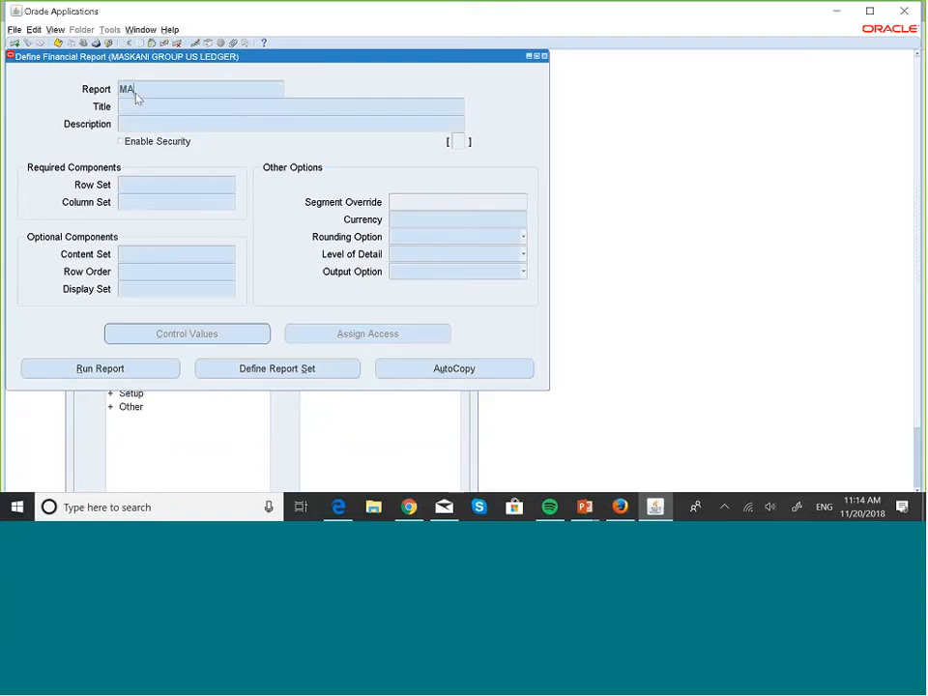
pyautogui.write('SKA')
pyautogui.hotkey('ctrl', 'F11')
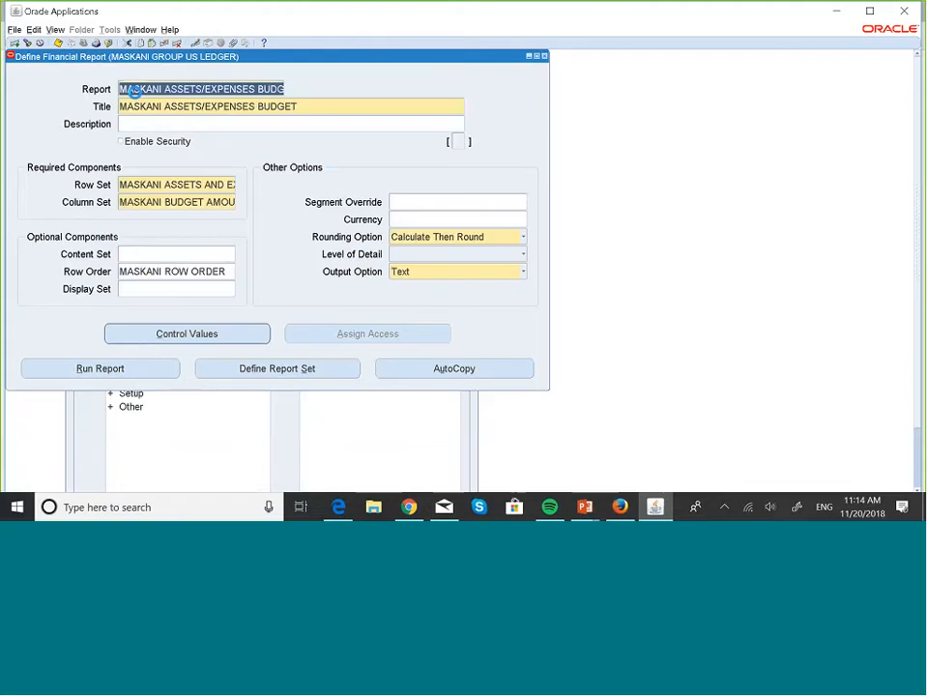
pyautogui.press('Down')
pyautogui.press('Down')
pyautogui.press('Down')
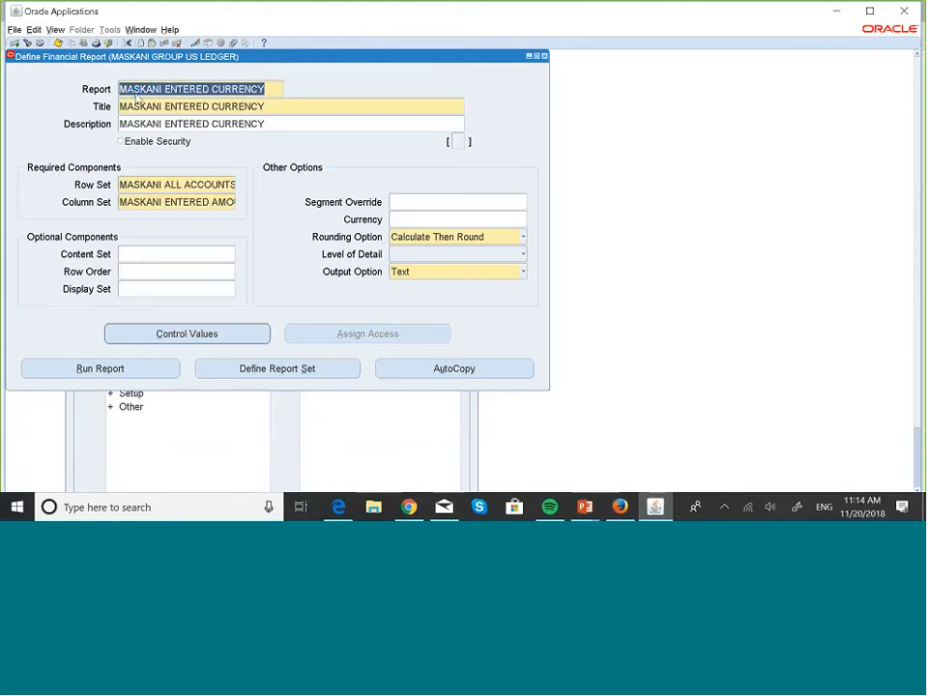
pyautogui.press('Down')
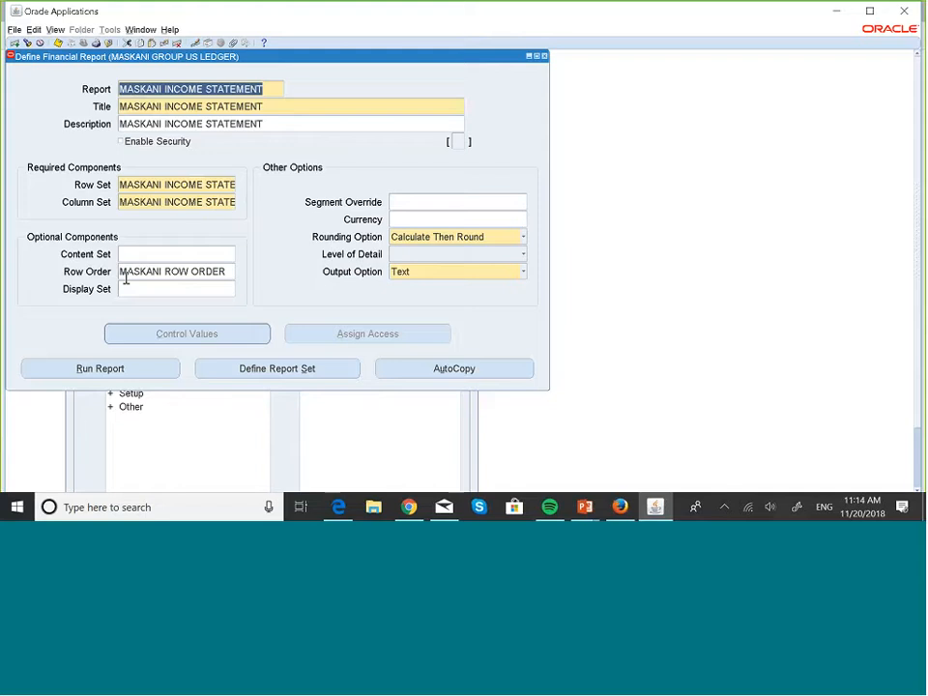
# - Run the MASKANI INCOME STATEMENT report for OCT-18 in USD, reviewing its optional components and other options before submitting
pyautogui.click(156, 371)
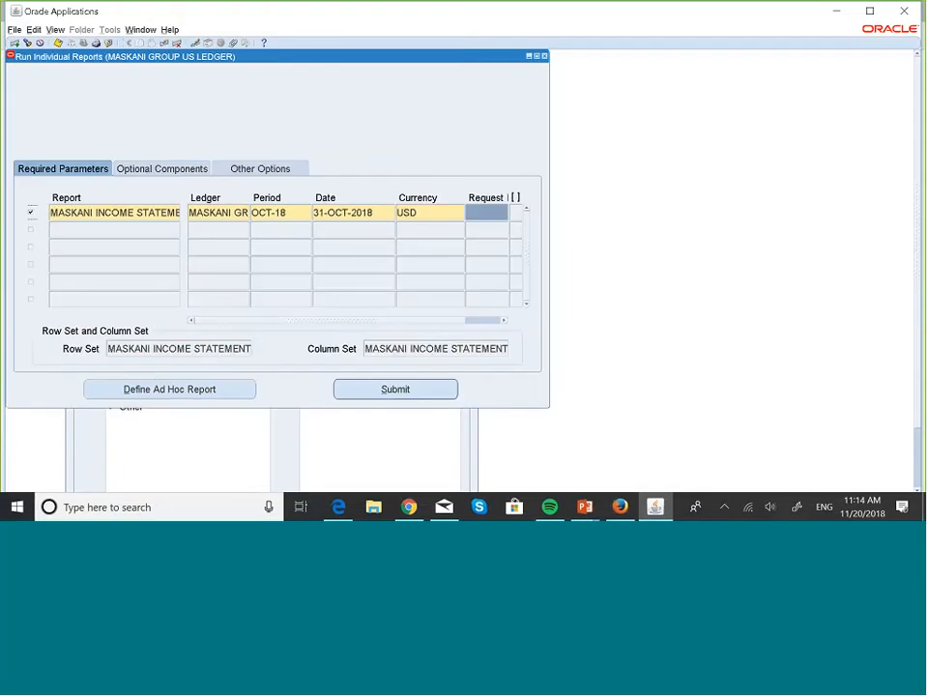
pyautogui.click(174, 169)
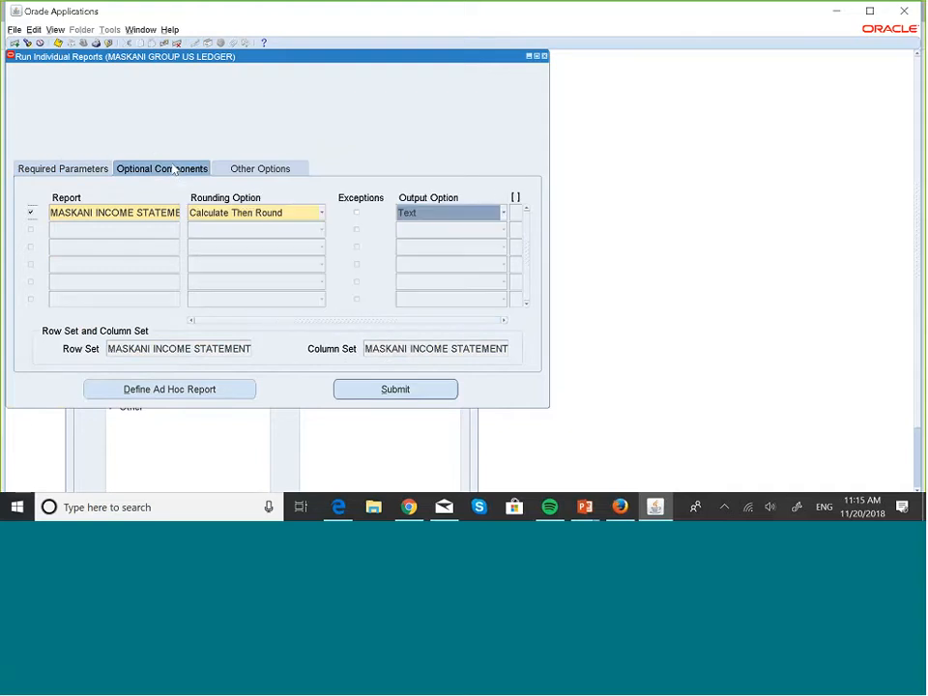
pyautogui.click(248, 167)
pyautogui.click(145, 171)
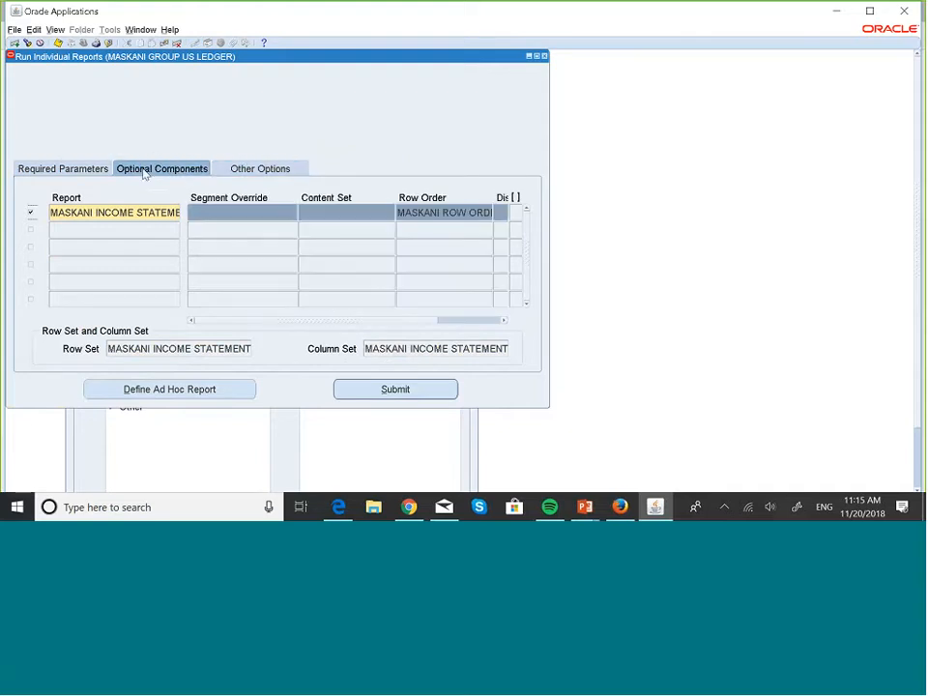
pyautogui.click(77, 170)
pyautogui.click(173, 168)
pyautogui.click(76, 170)
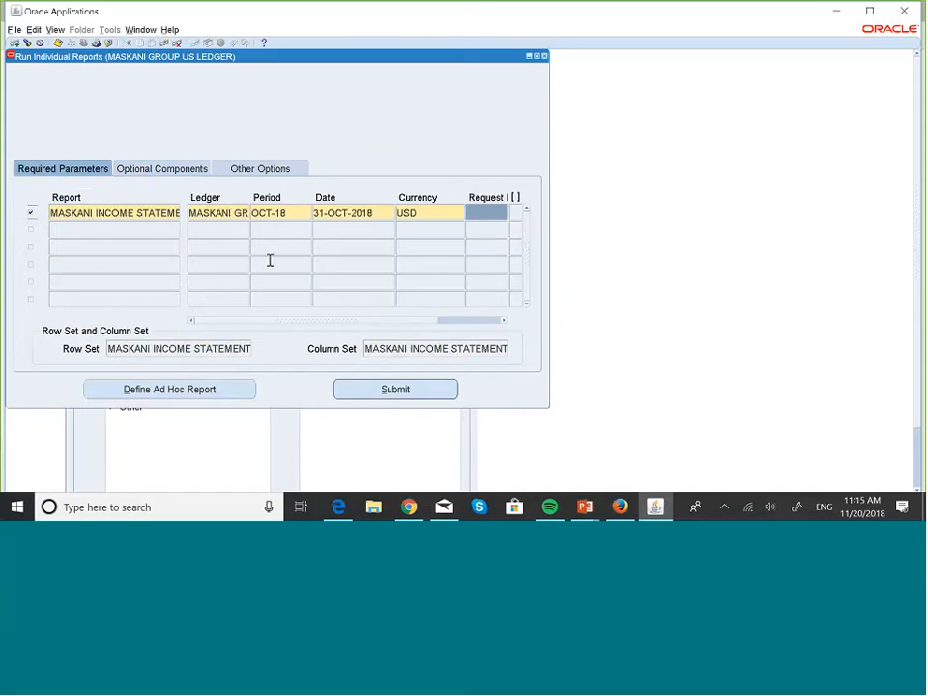
pyautogui.click(416, 390)
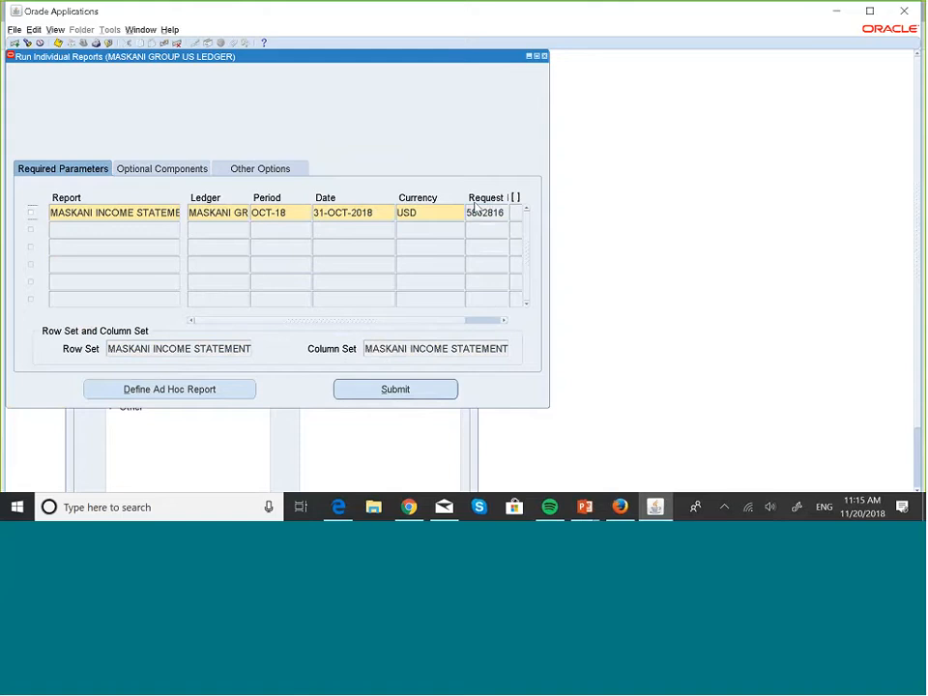
# - Look up the submitted income statement request among the concurrent requests by its request ID
pyautogui.doubleClick(472, 212)
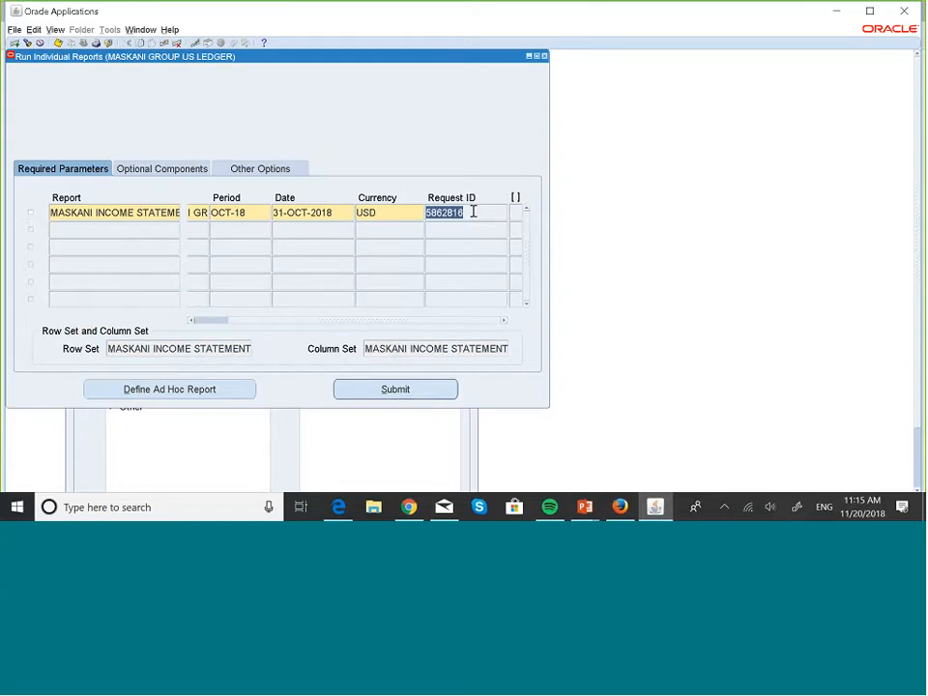
pyautogui.hotkey('alt', 'v')
pyautogui.press('r')
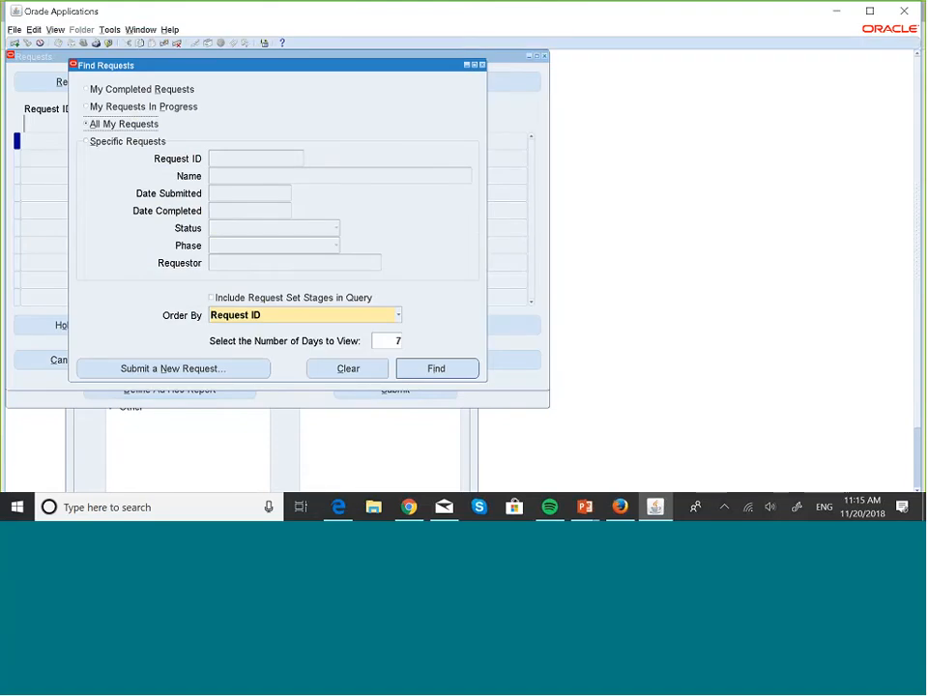
pyautogui.click(225, 163)
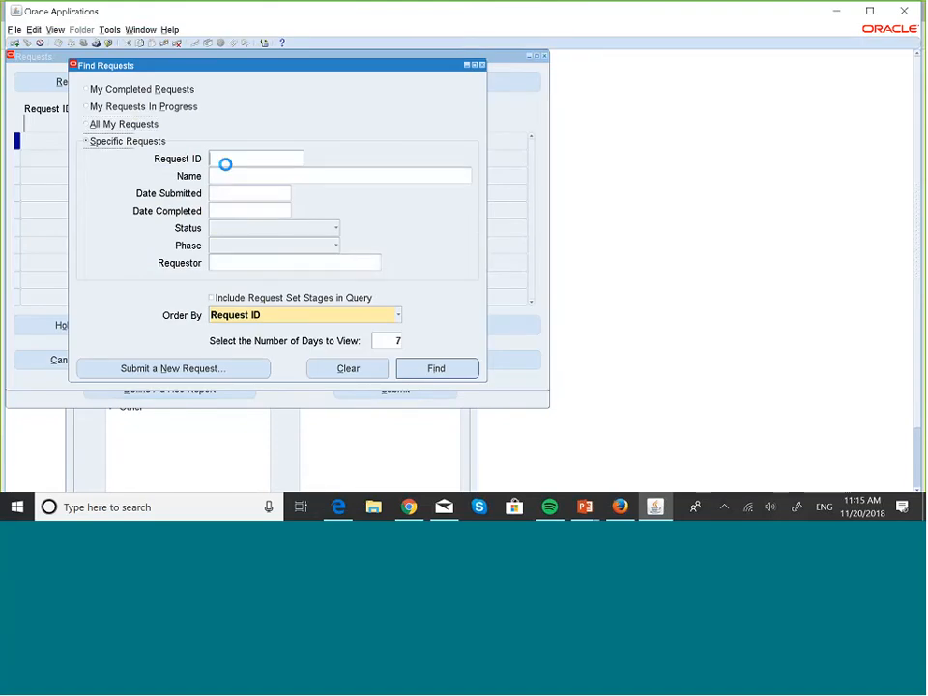
pyautogui.write('5862816')
pyautogui.press('Return')
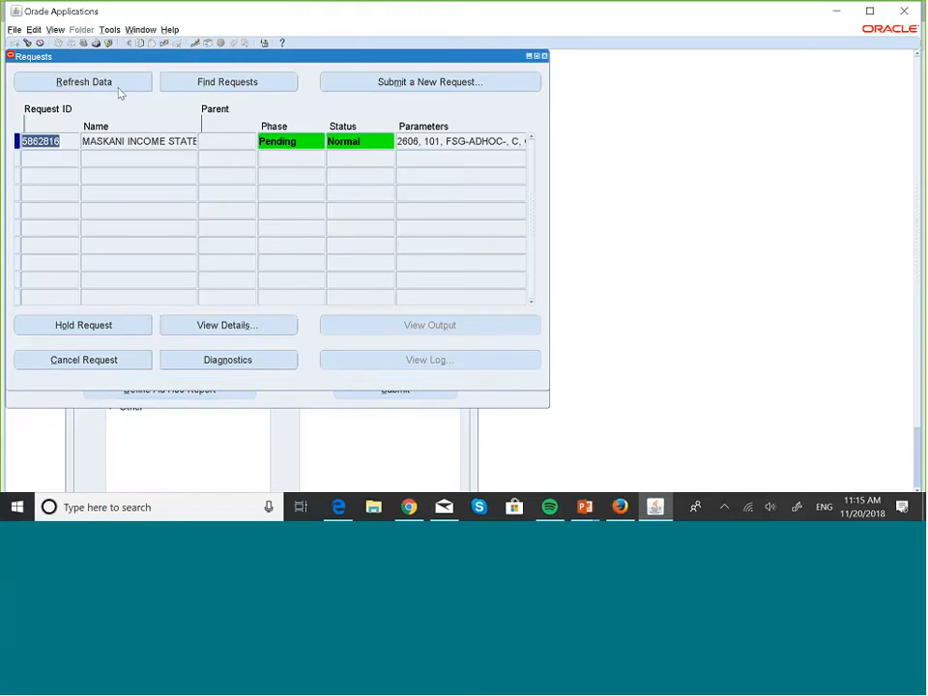
# - Refresh the income statement request's status several times, and close the request and report windows back to the Navigator
pyautogui.click(118, 88)
pyautogui.click(118, 92)
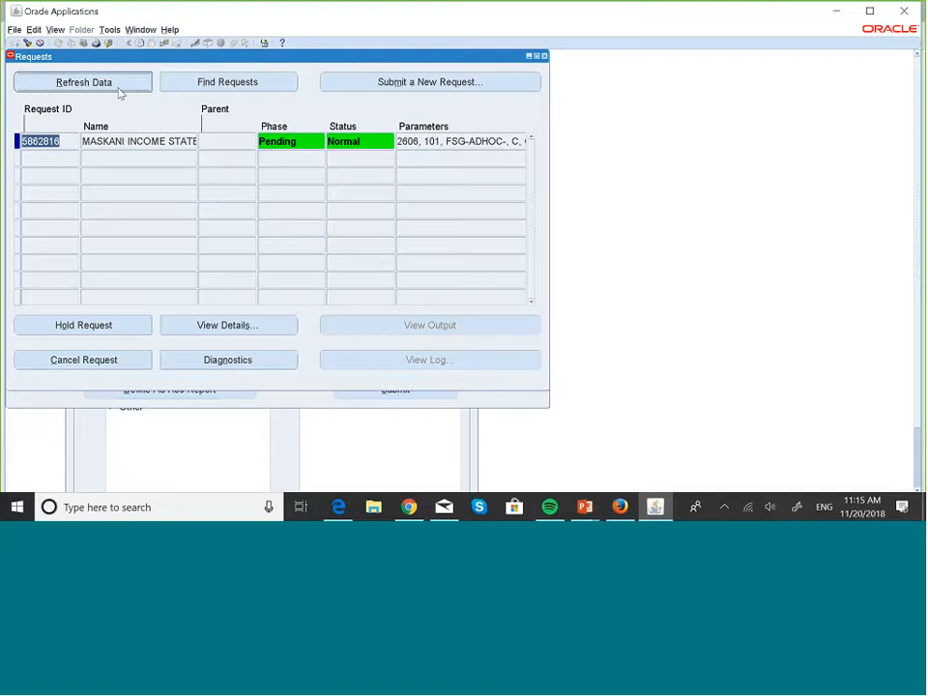
pyautogui.click(118, 92)
pyautogui.click(118, 89)
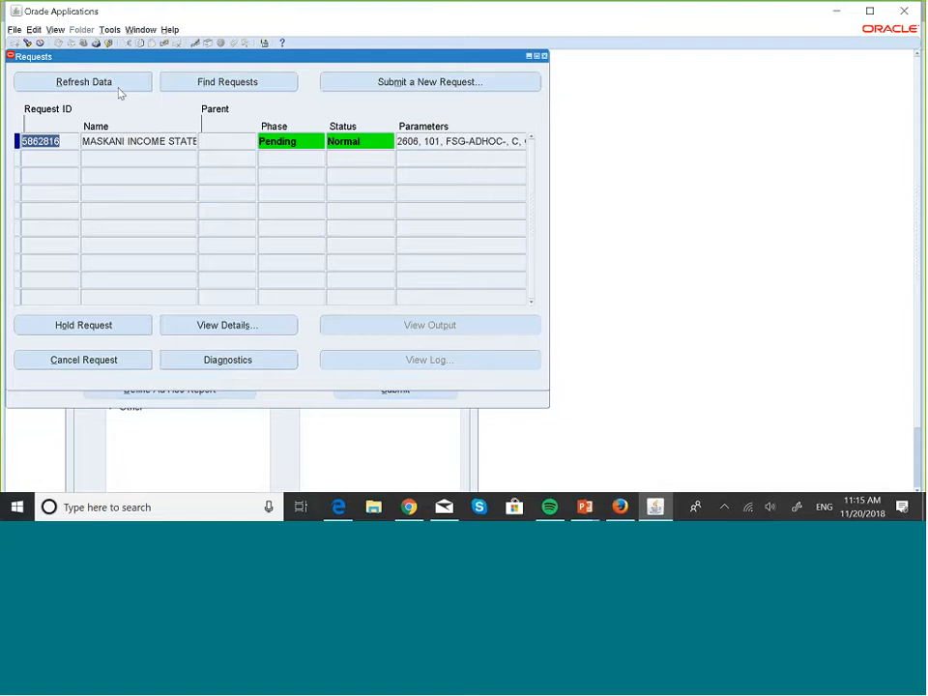
pyautogui.click(117, 87)
pyautogui.click(117, 87)
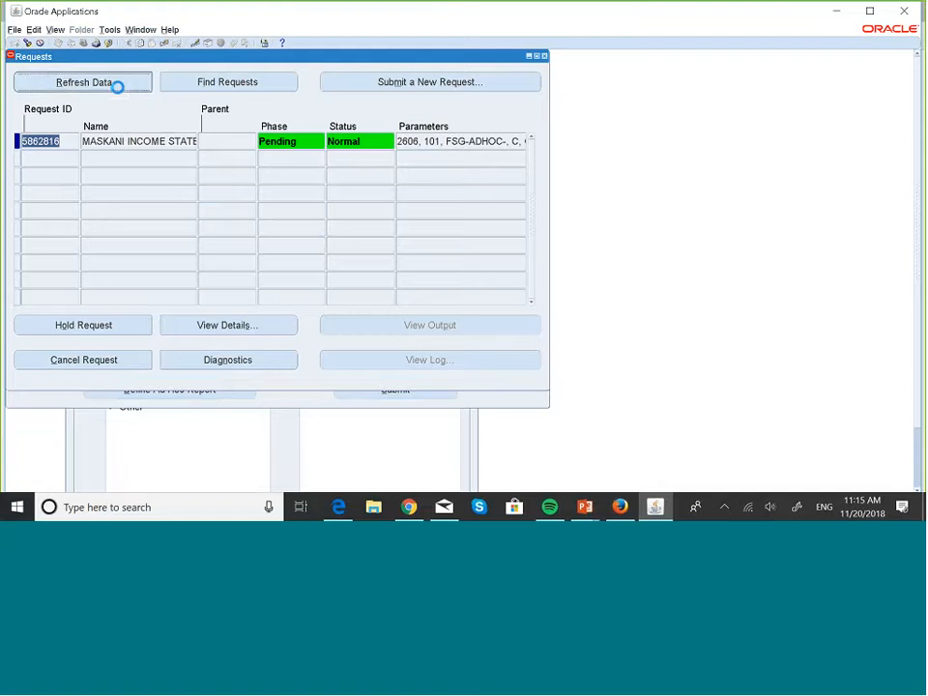
pyautogui.click(545, 57)
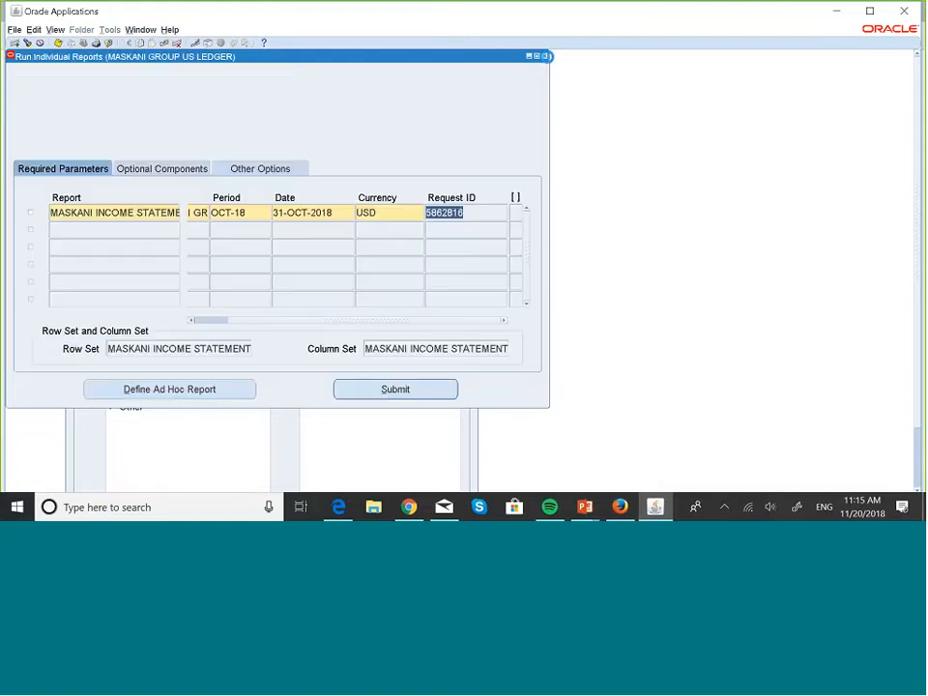
pyautogui.click(545, 57)
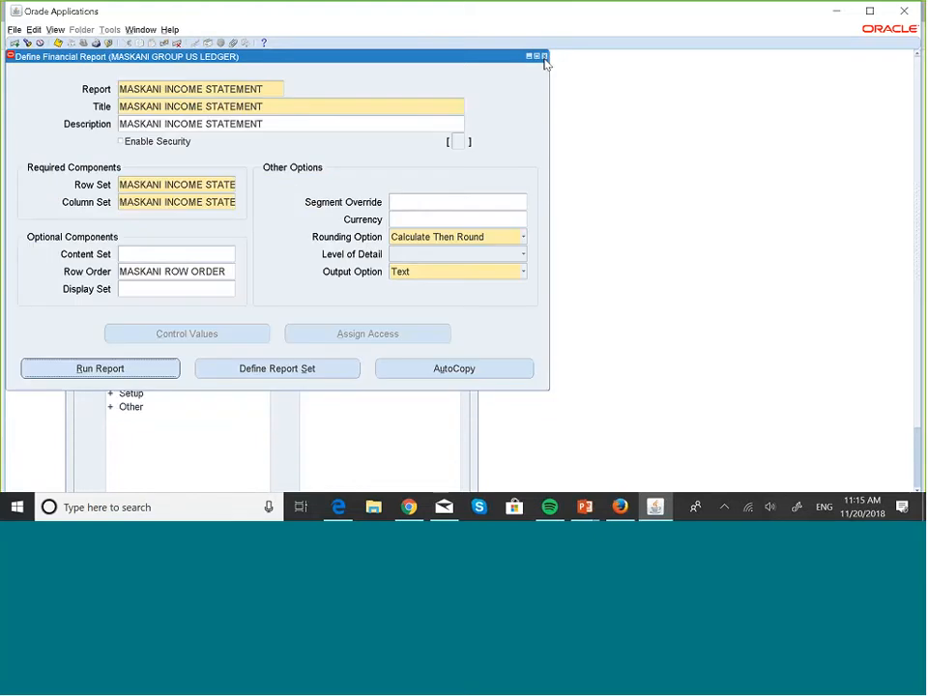
pyautogui.click(545, 57)
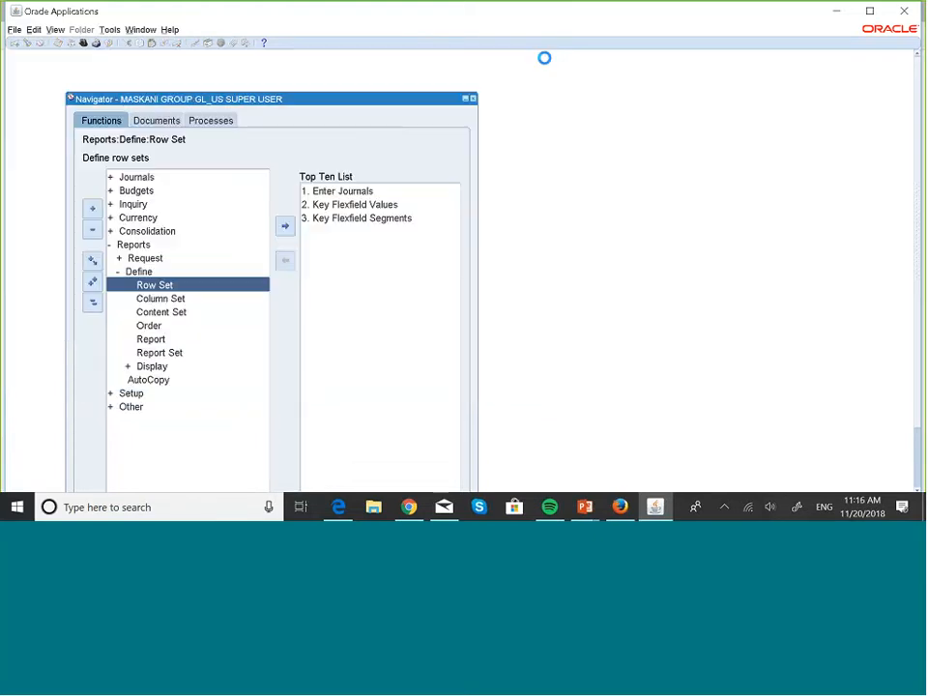
# - Open the content set definitions and query those starting with MAS to retrieve MASKANI ALL COMPANIES
pyautogui.press('Down')
pyautogui.press('Down')
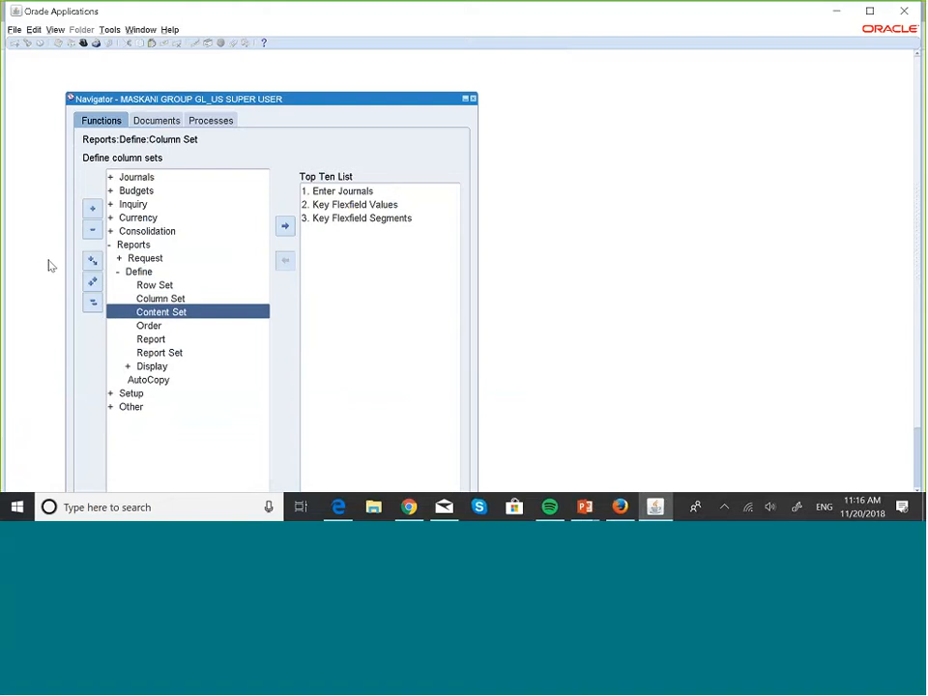
pyautogui.press('Return')
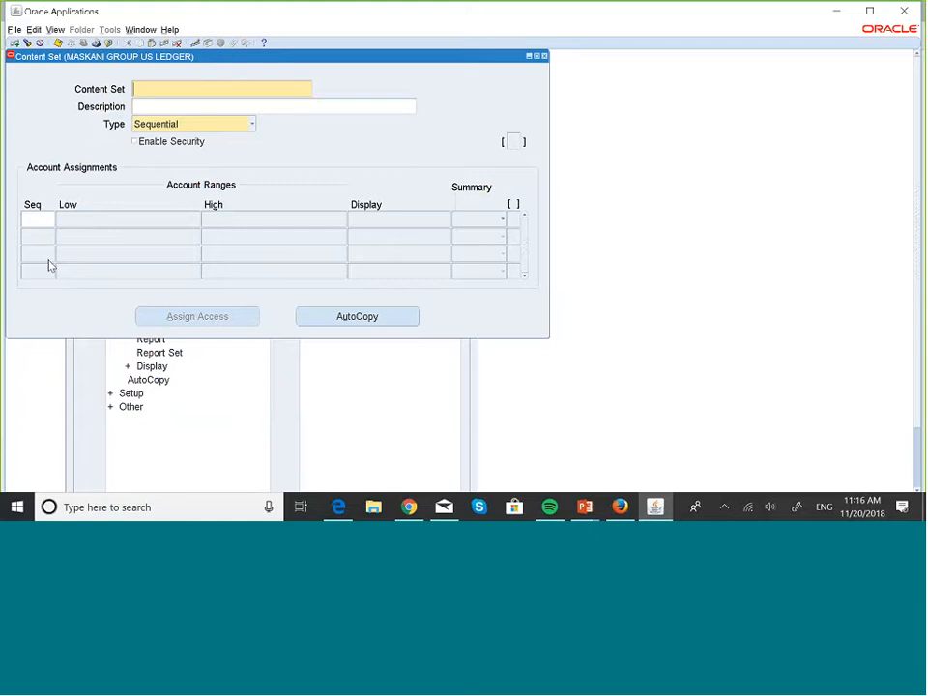
pyautogui.press('F11')
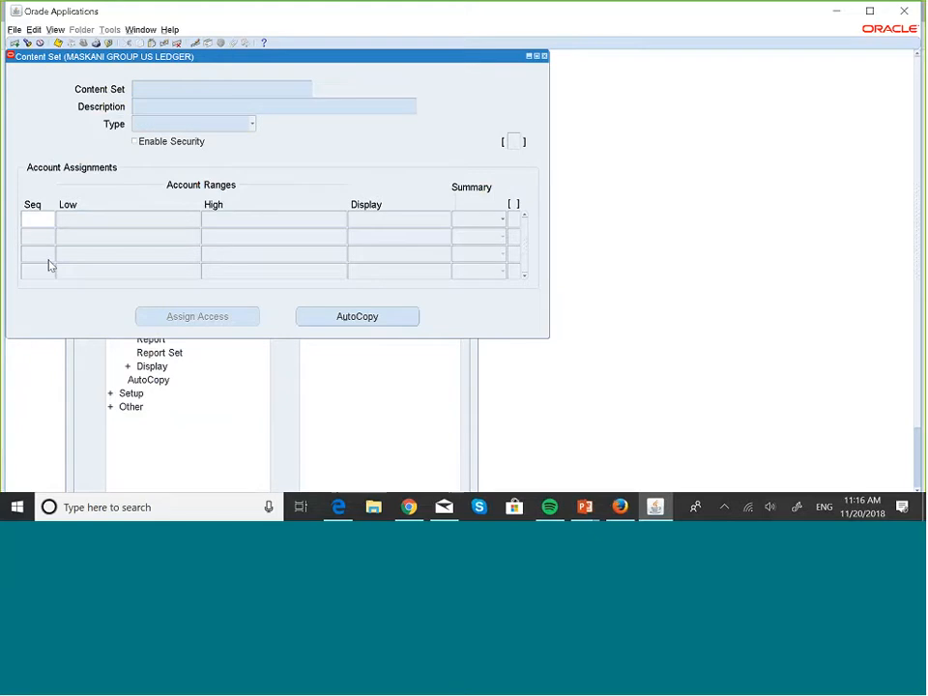
pyautogui.write('MAS')
pyautogui.hotkey('ctrl', 'F11')
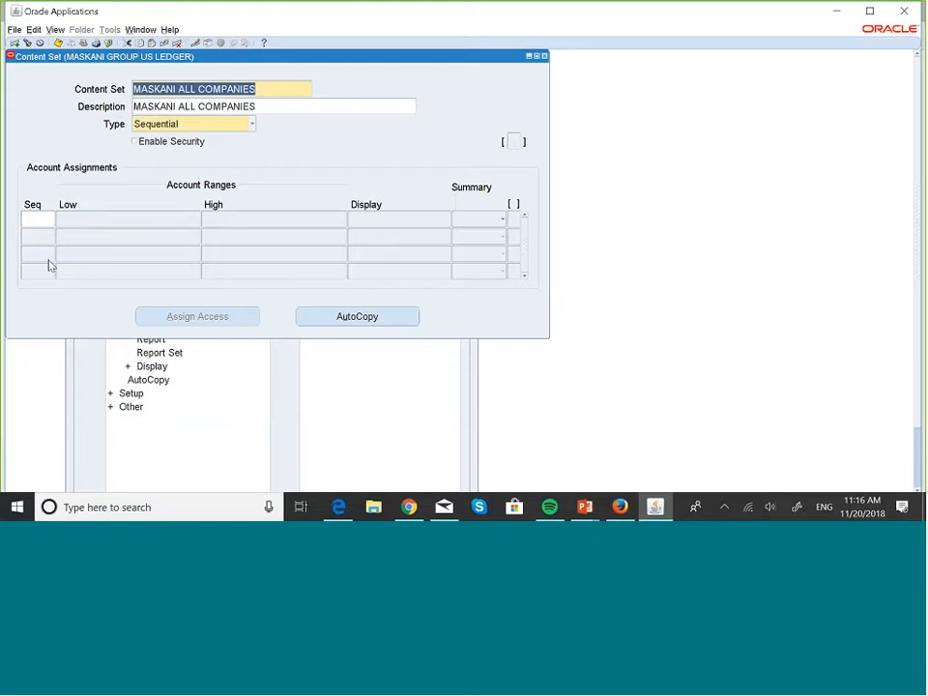
# - Set the COMPANY range of account assignment 10 in MASKANI ALL COMPANIES to 001 through 999, save, and close the content set
pyautogui.click(140, 219)
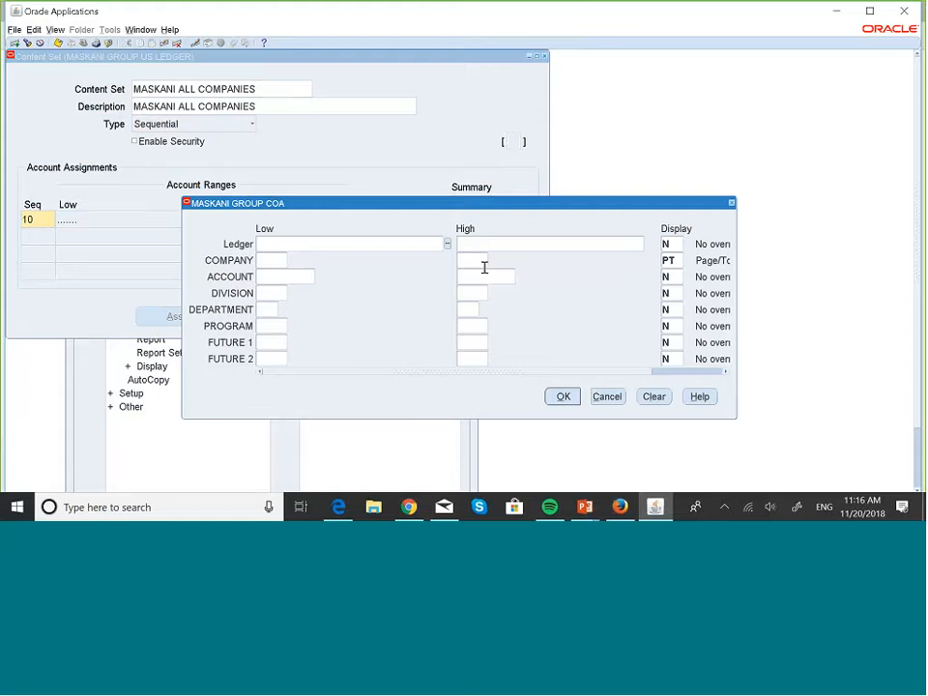
pyautogui.click(265, 262)
pyautogui.moveTo(629, 376); pyautogui.dragTo(689, 387)
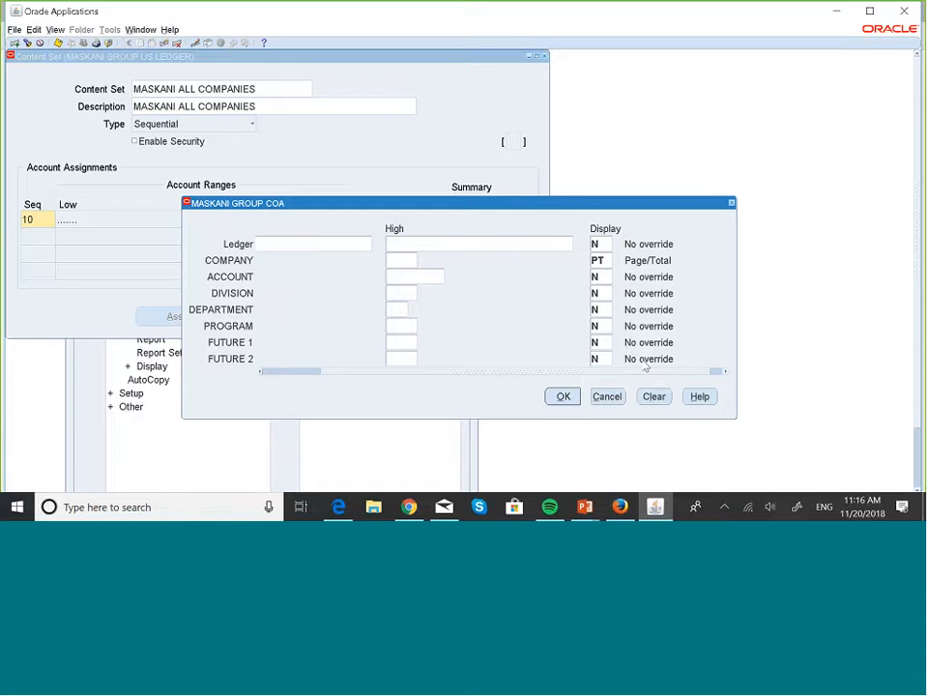
pyautogui.moveTo(632, 373); pyautogui.dragTo(514, 374)
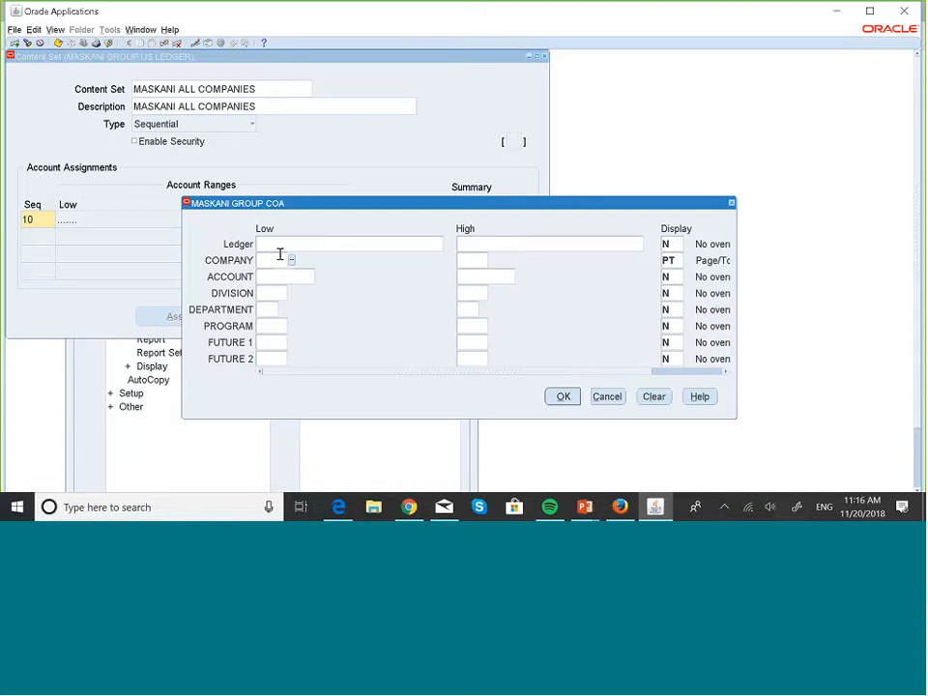
pyautogui.click(292, 260)
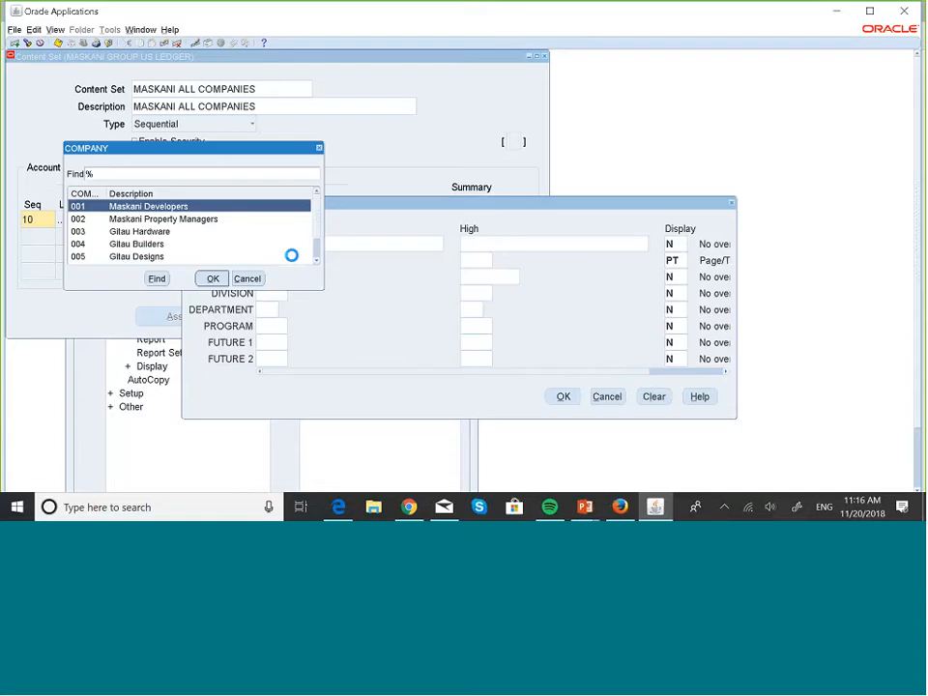
pyautogui.click(214, 278)
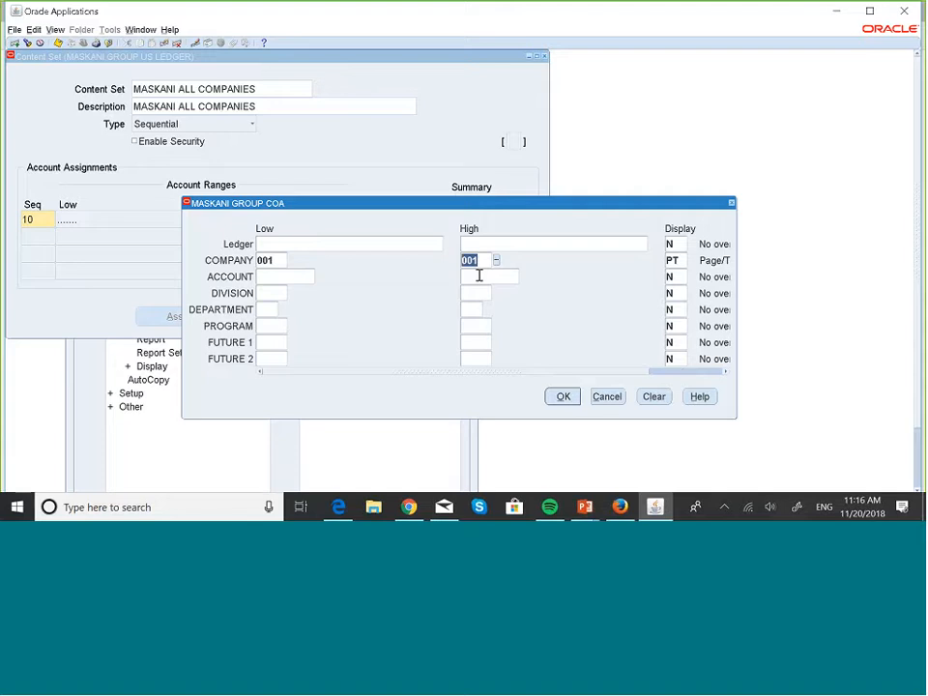
pyautogui.write('999')
pyautogui.press('Tab')
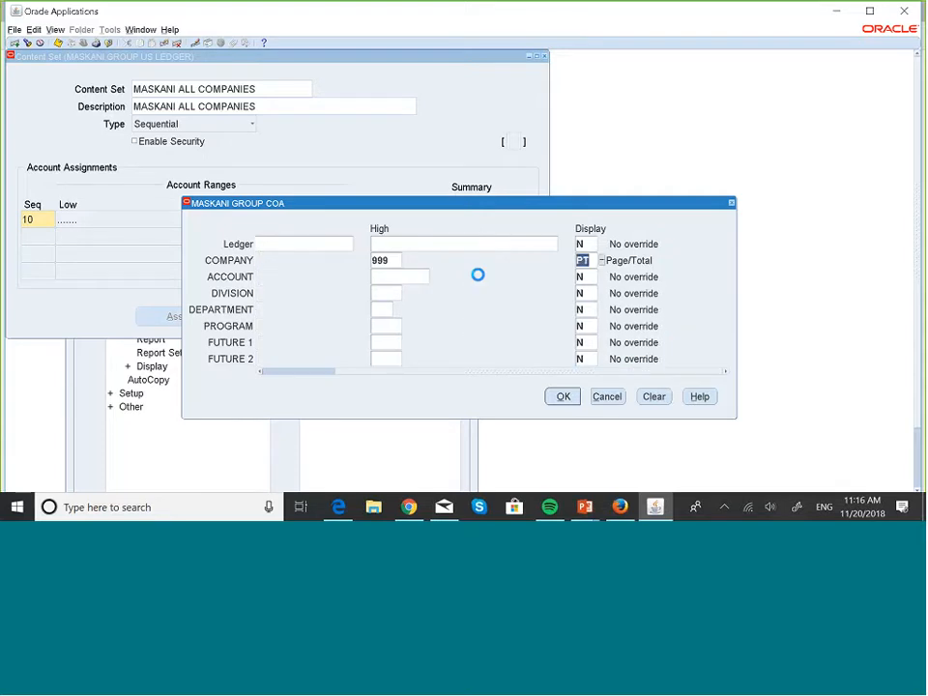
pyautogui.click(496, 373)
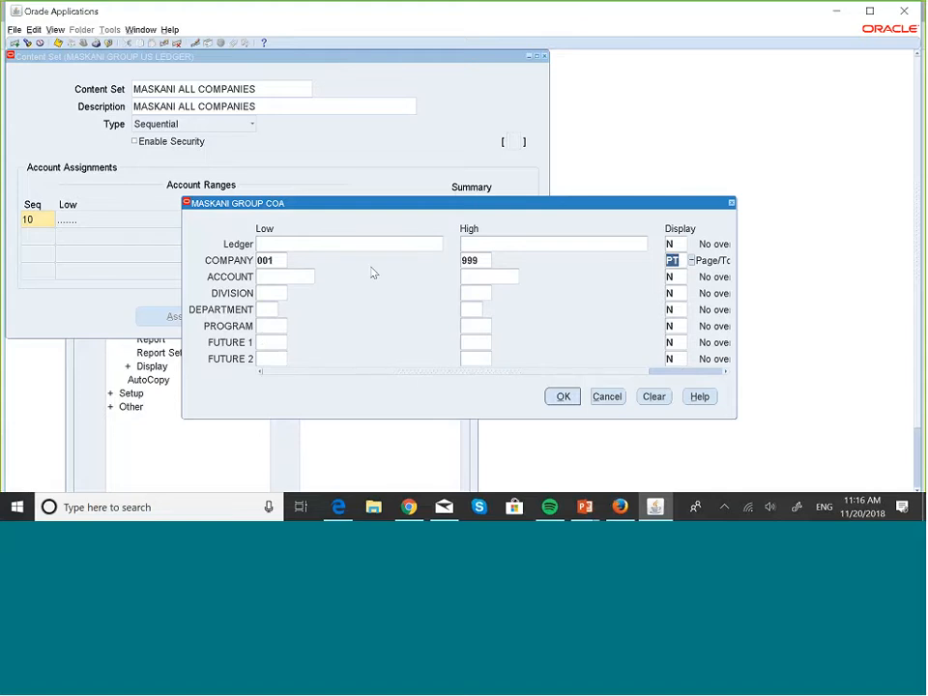
pyautogui.click(565, 397)
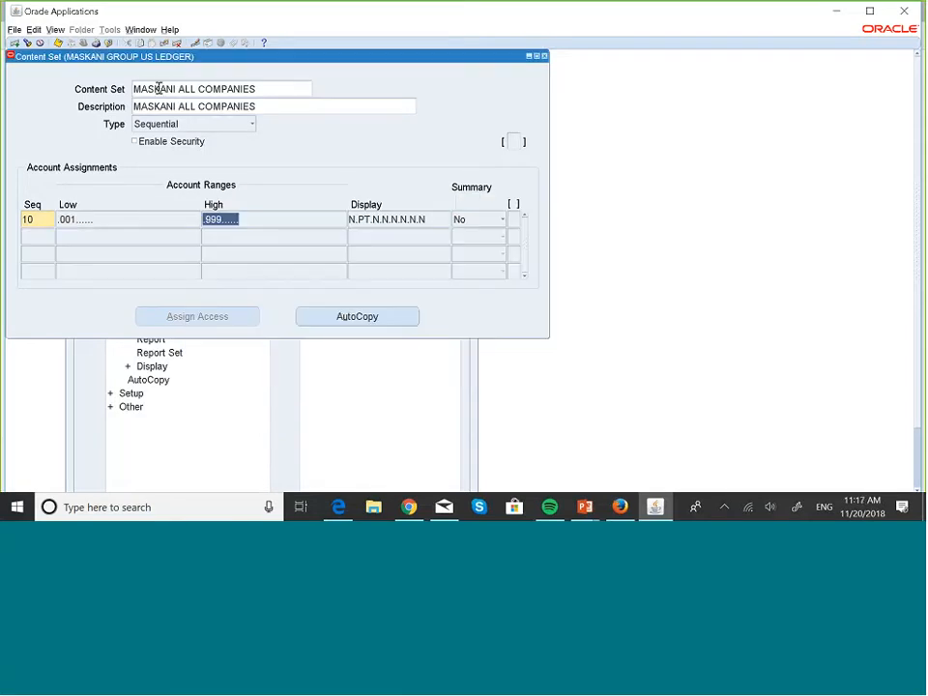
pyautogui.click(60, 46)
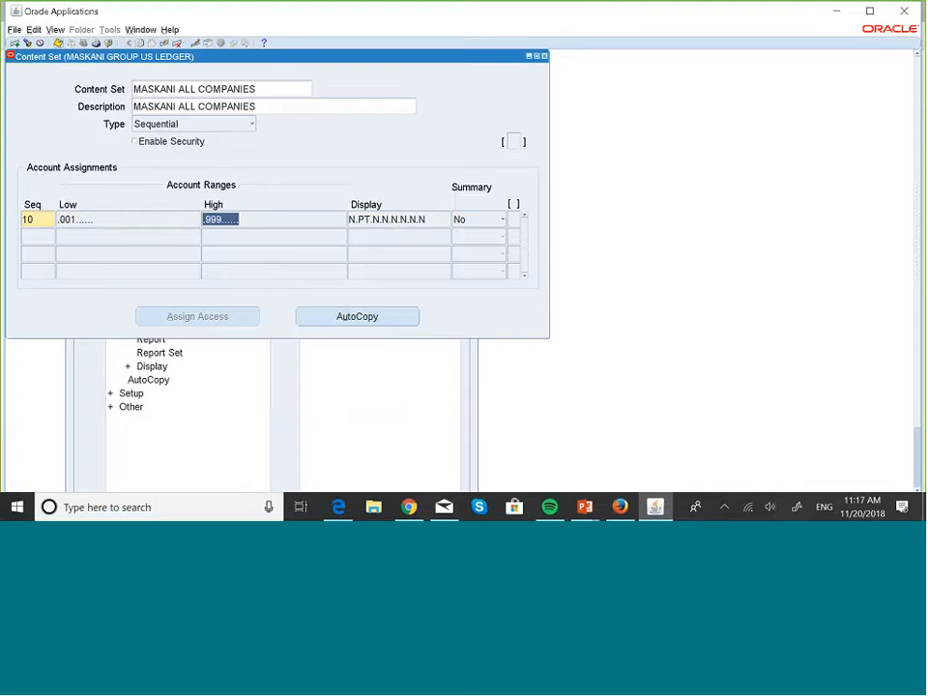
pyautogui.click(544, 57)
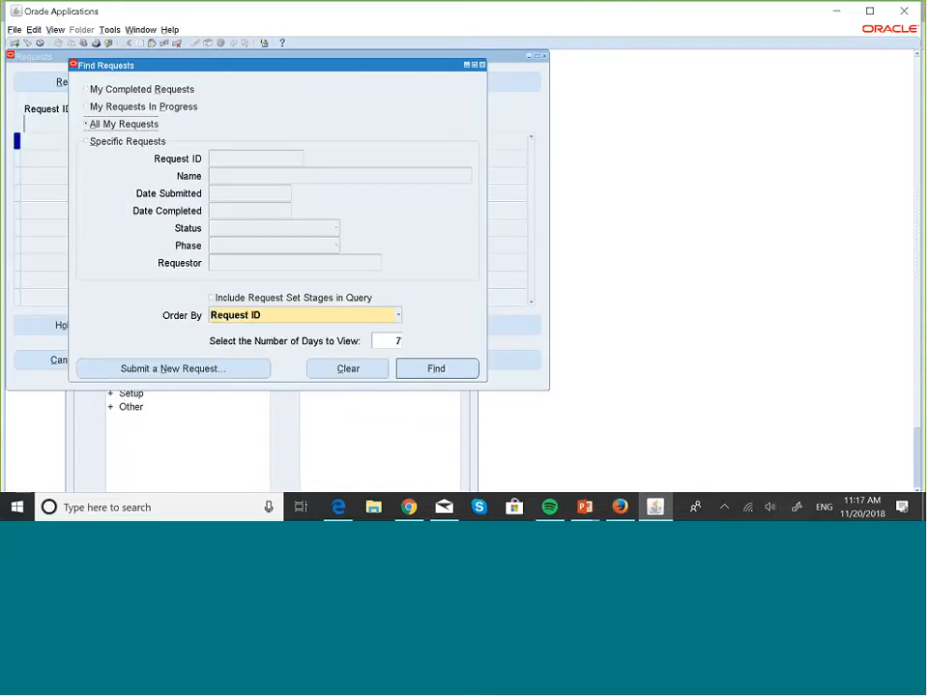
# - Search the specific requests again by the income statement's request ID to check its phase
pyautogui.click(87, 142)
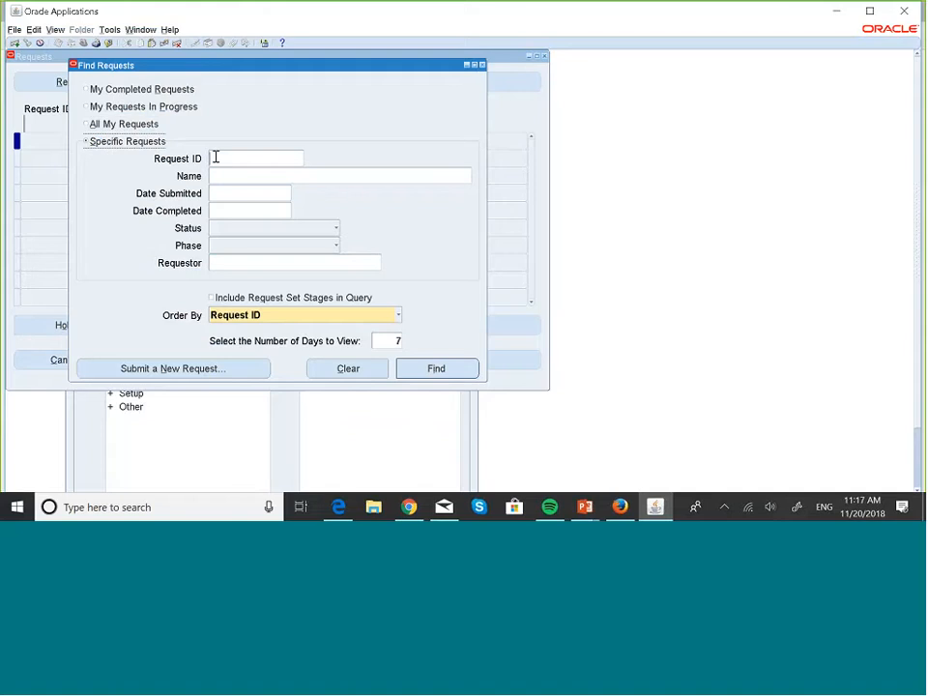
pyautogui.click(216, 157)
pyautogui.write('5362816')
pyautogui.click(450, 369)
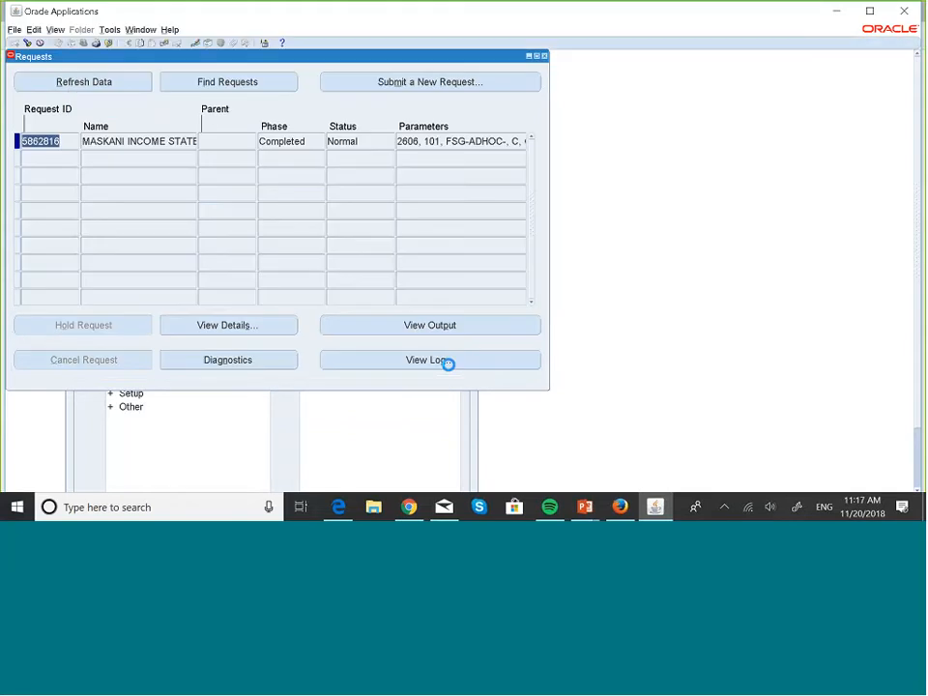
# - View the completed income statement request's output, return to Oracle Applications, and close the Requests window
pyautogui.click(454, 329)
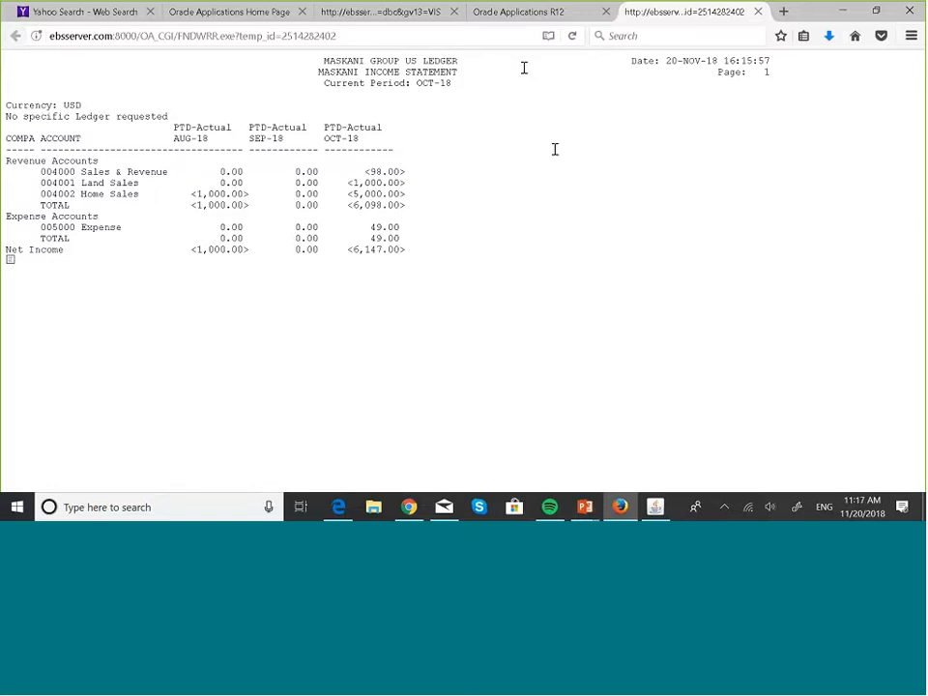
pyautogui.hotkey('alt', 'Tab')
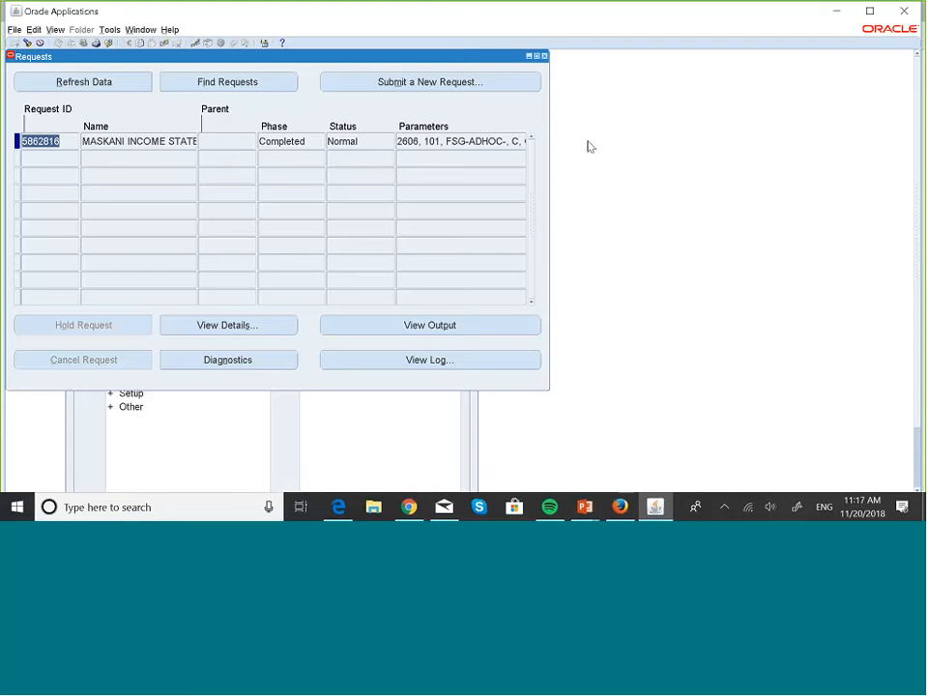
pyautogui.click(545, 57)
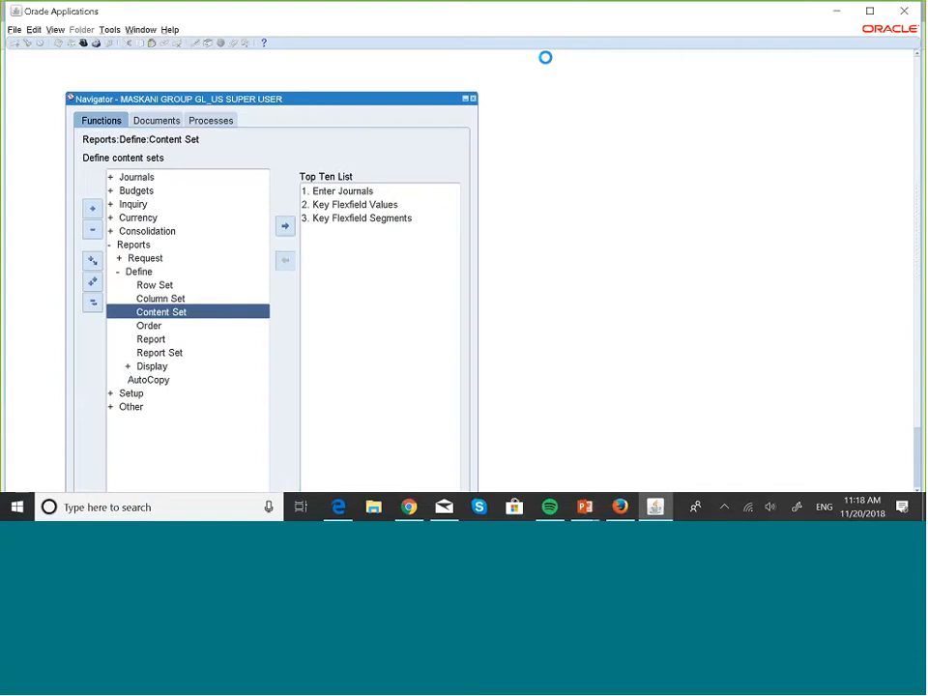
# - Open the financial report definitions, query reports starting with MASK, and go to the MASKANI INCOME STATEMENT record
pyautogui.press('Down')
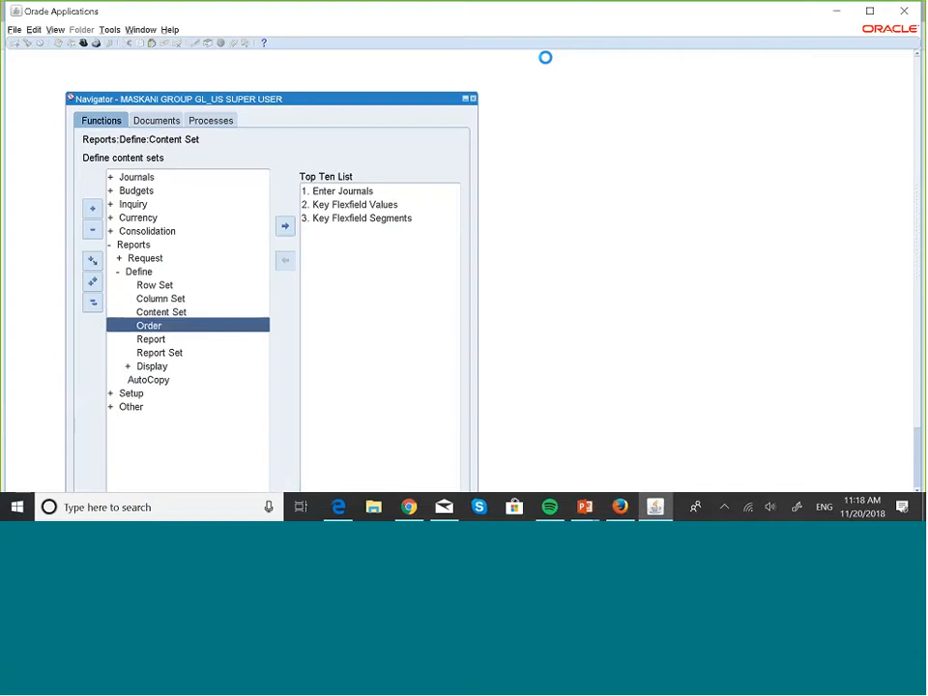
pyautogui.press('Down')
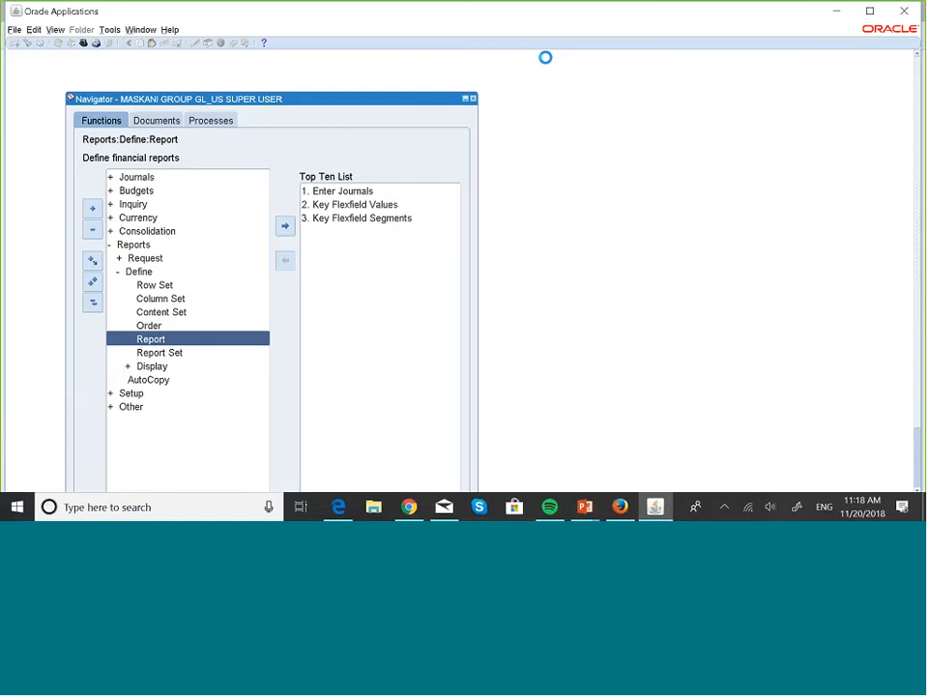
pyautogui.press('Return')
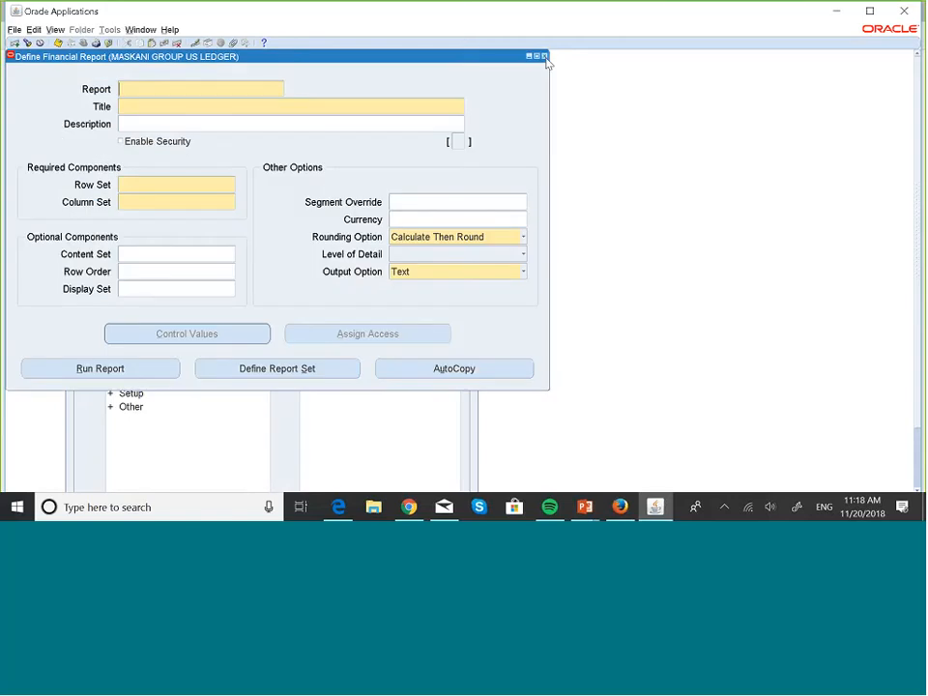
pyautogui.press('F11')
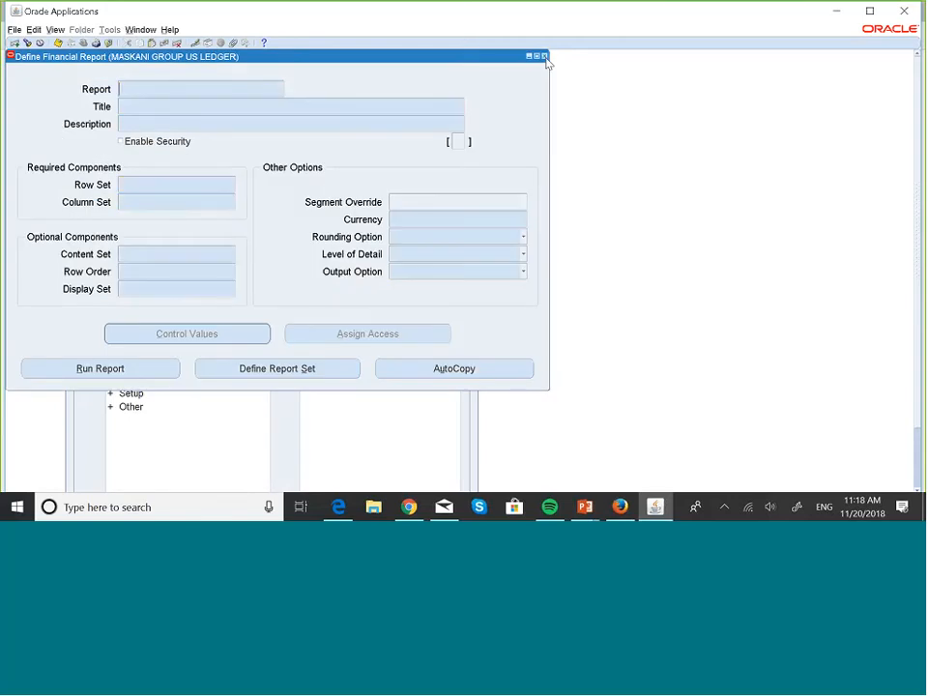
pyautogui.write('MASK%')
pyautogui.hotkey('ctrl', 'F11')
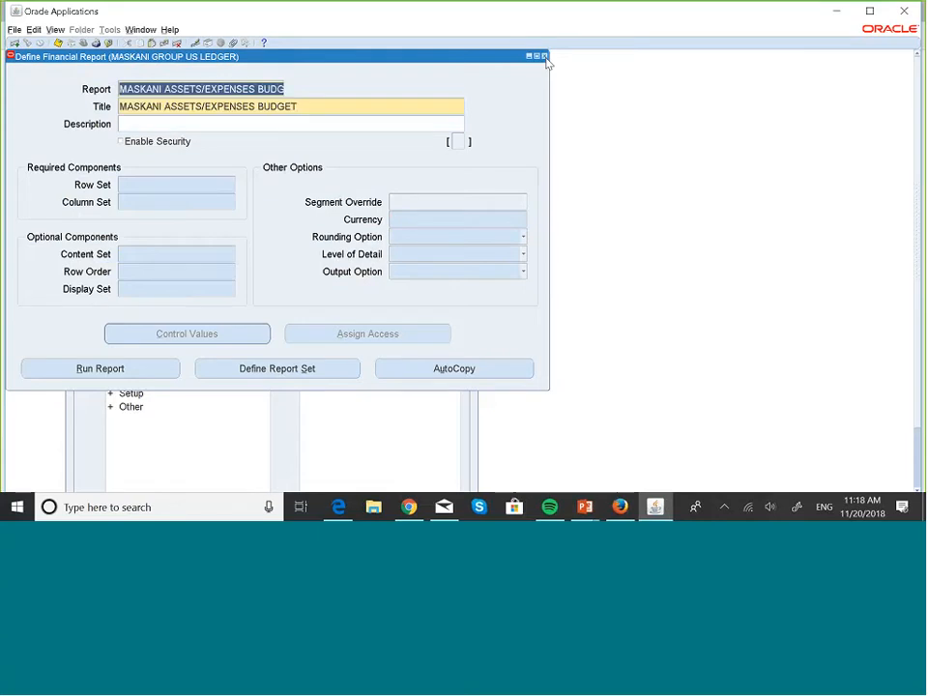
pyautogui.press('Down')
pyautogui.press('Down')
pyautogui.press('Down')
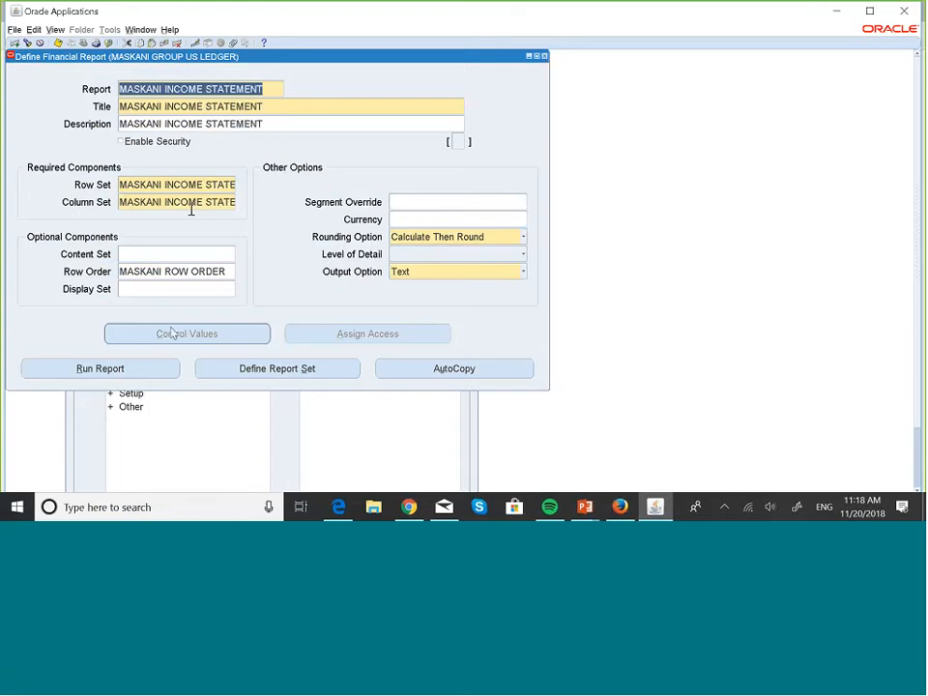
# - Run the MASKANI INCOME STATEMENT report with MASKANI ALL COMPANIES as its content set, and submit the request
pyautogui.click(140, 369)
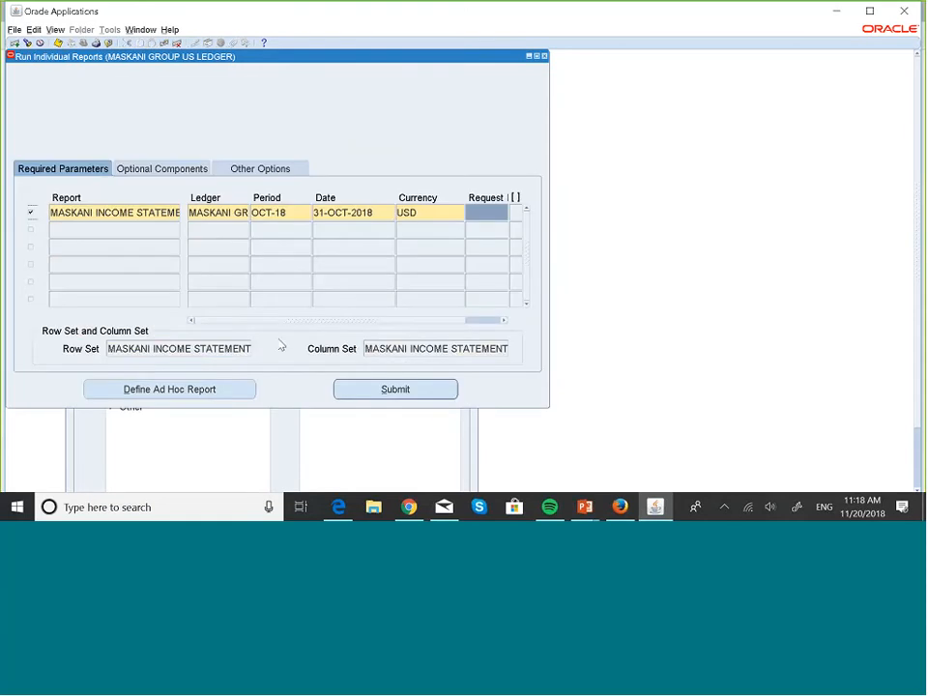
pyautogui.click(172, 170)
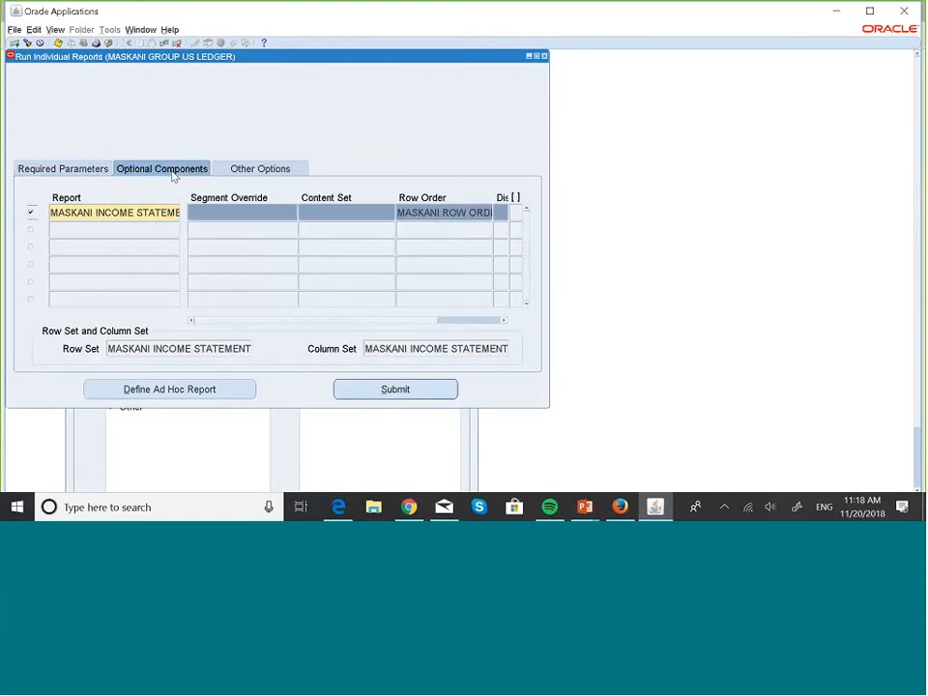
pyautogui.click(327, 209)
pyautogui.write('MAS')
pyautogui.press('Tab')
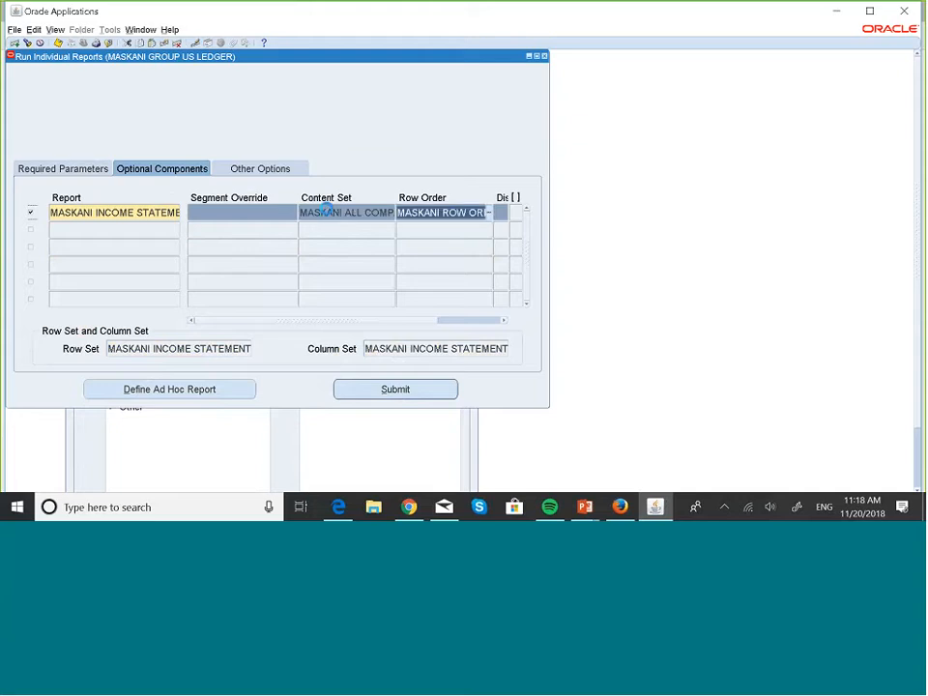
pyautogui.click(93, 166)
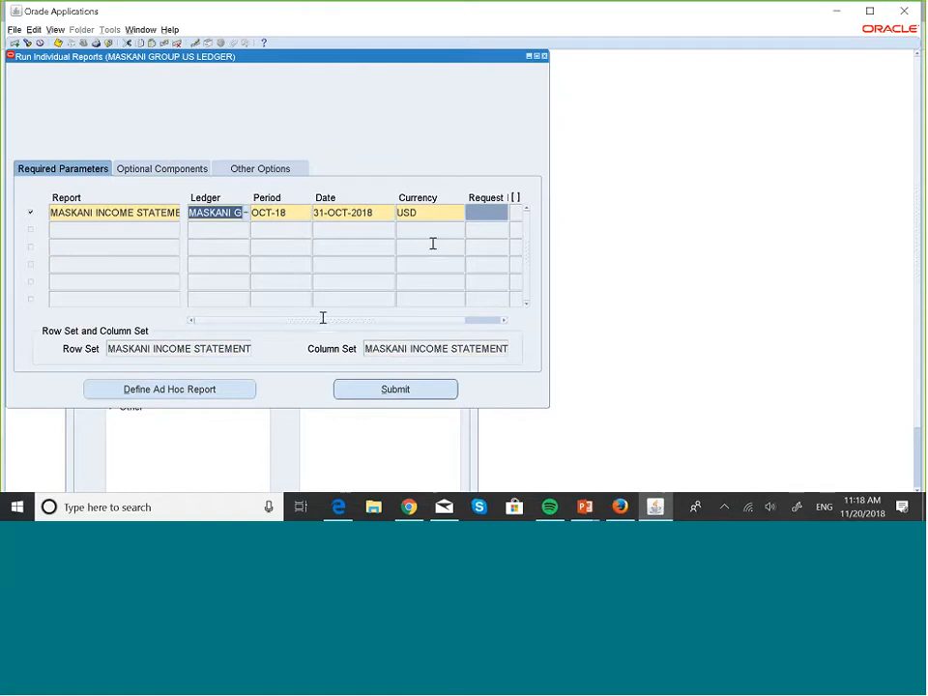
pyautogui.click(406, 389)
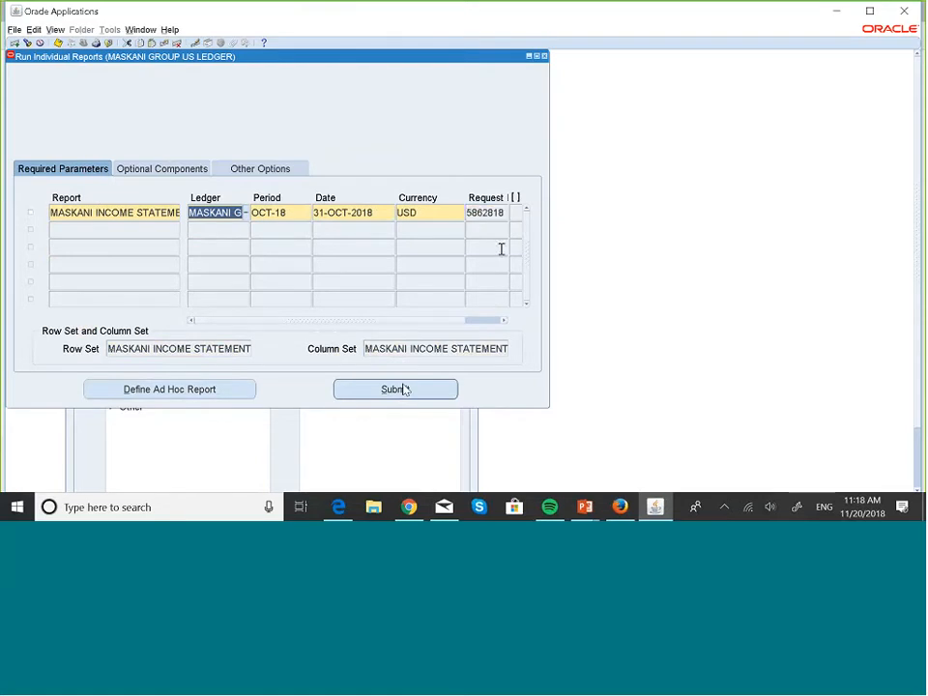
# - Copy the newly submitted report's request ID and search the specific requests for it
pyautogui.click(469, 212)
pyautogui.hotkey('ctrl', 'c')
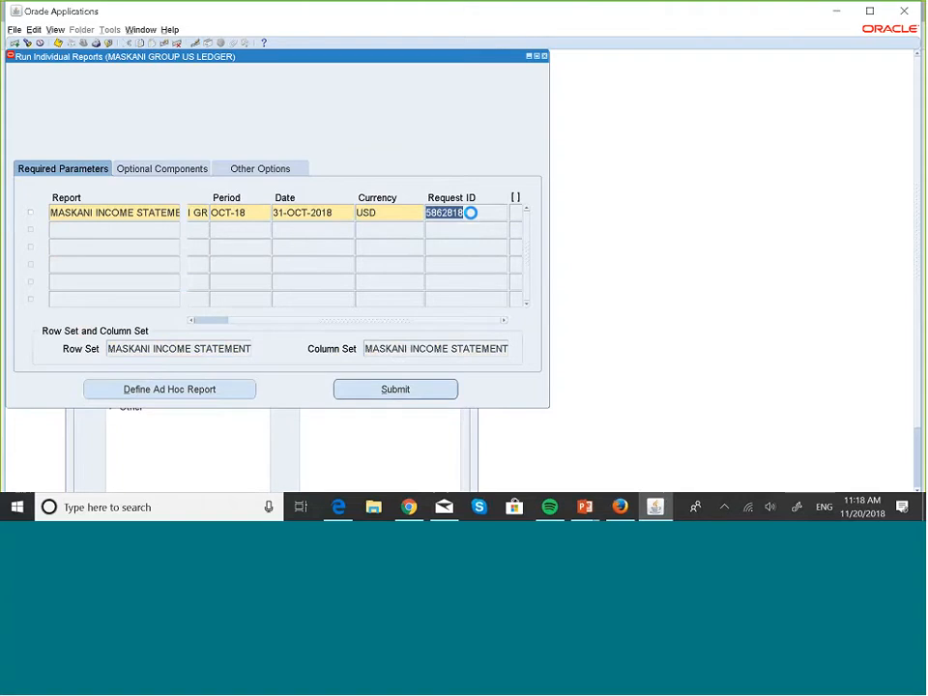
pyautogui.hotkey('alt', 'v')
pyautogui.press('Escape')
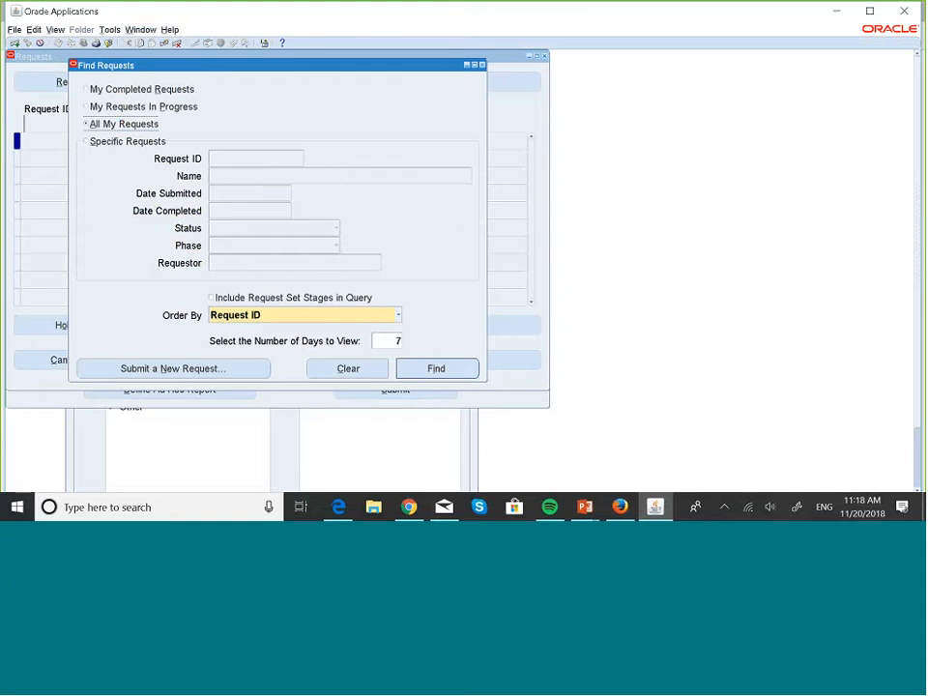
pyautogui.click(145, 141)
pyautogui.hotkey('ctrl', 'v')
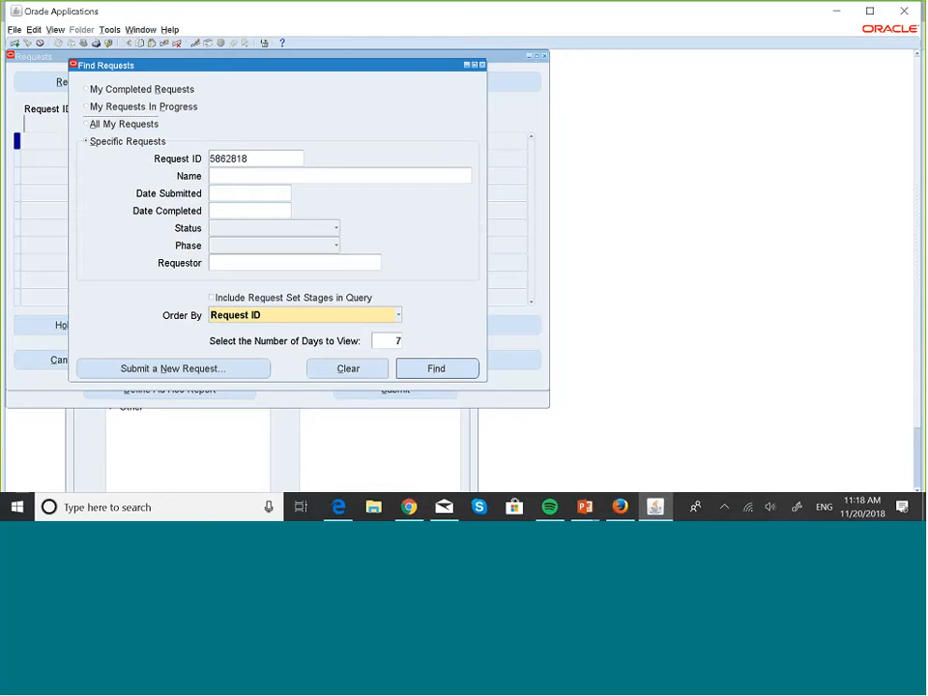
pyautogui.click(449, 374)
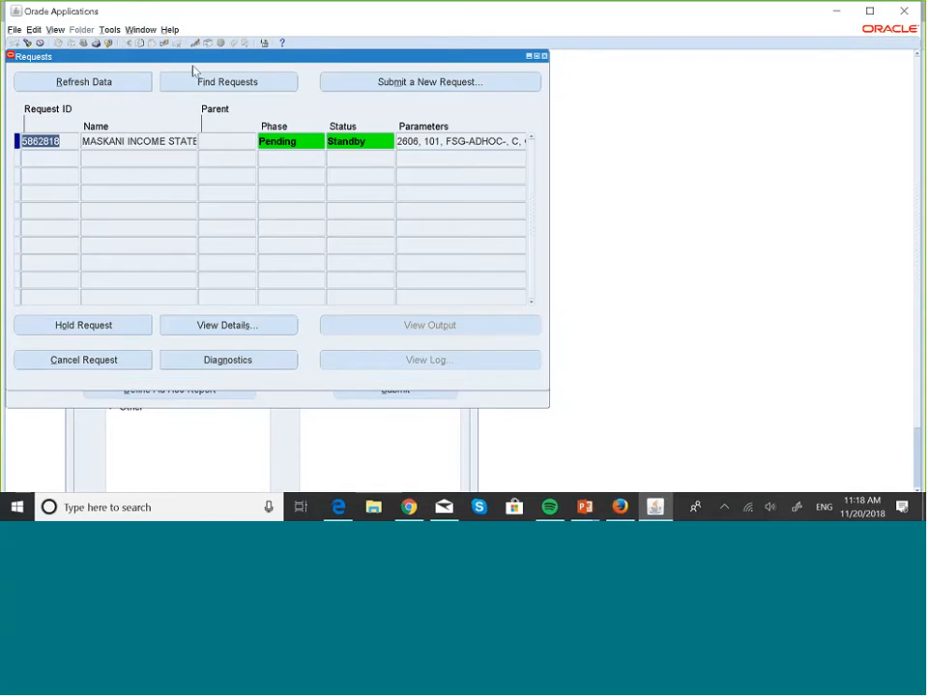
# - Refresh the new income statement request's status repeatedly until the run completes
pyautogui.click(137, 81)
pyautogui.click(134, 83)
pyautogui.click(135, 84)
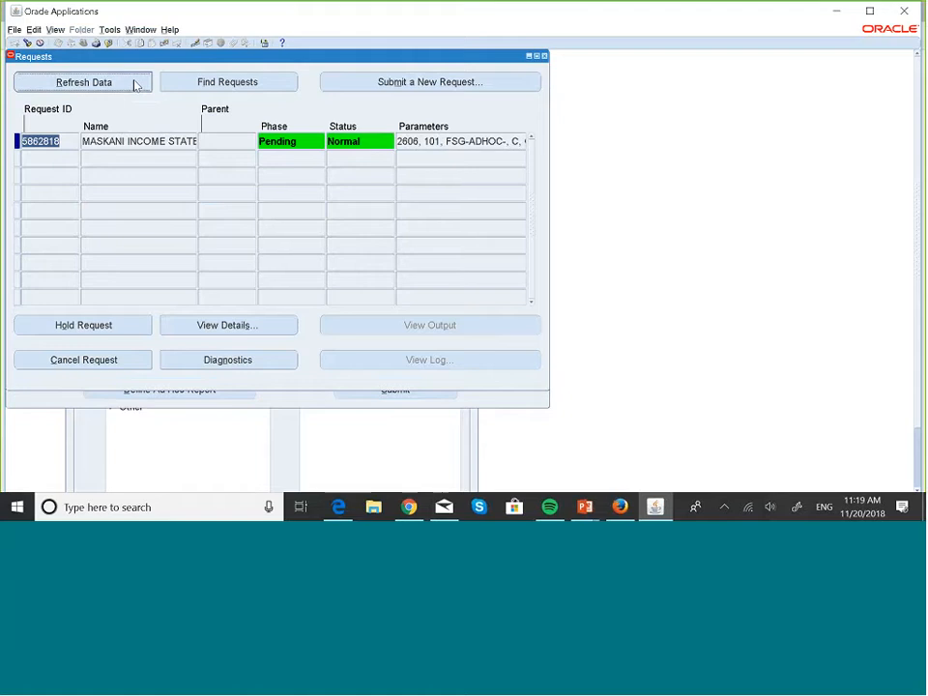
pyautogui.click(134, 83)
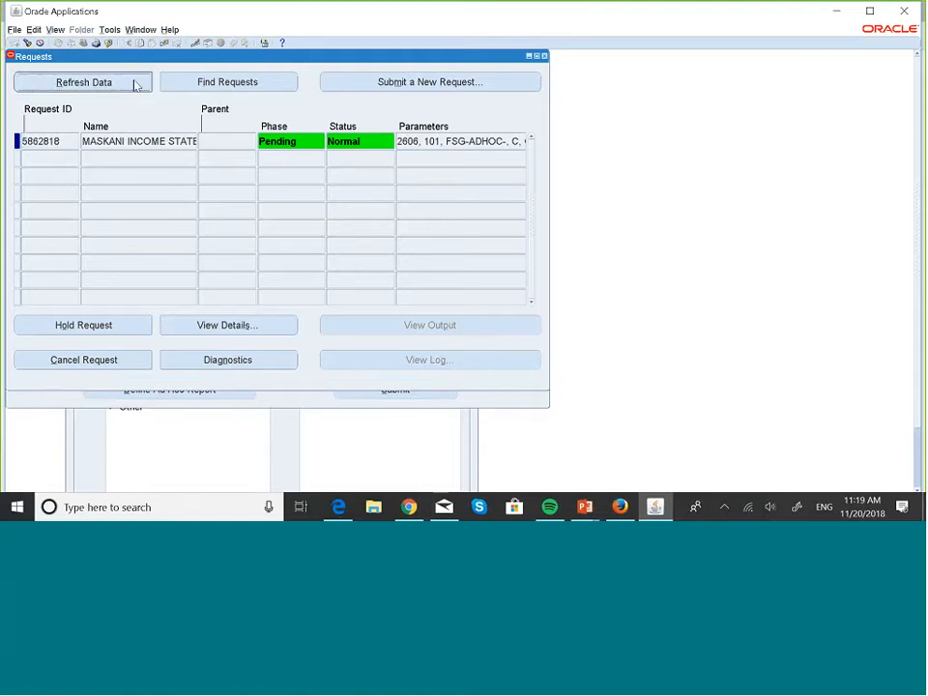
pyautogui.click(134, 82)
pyautogui.click(134, 82)
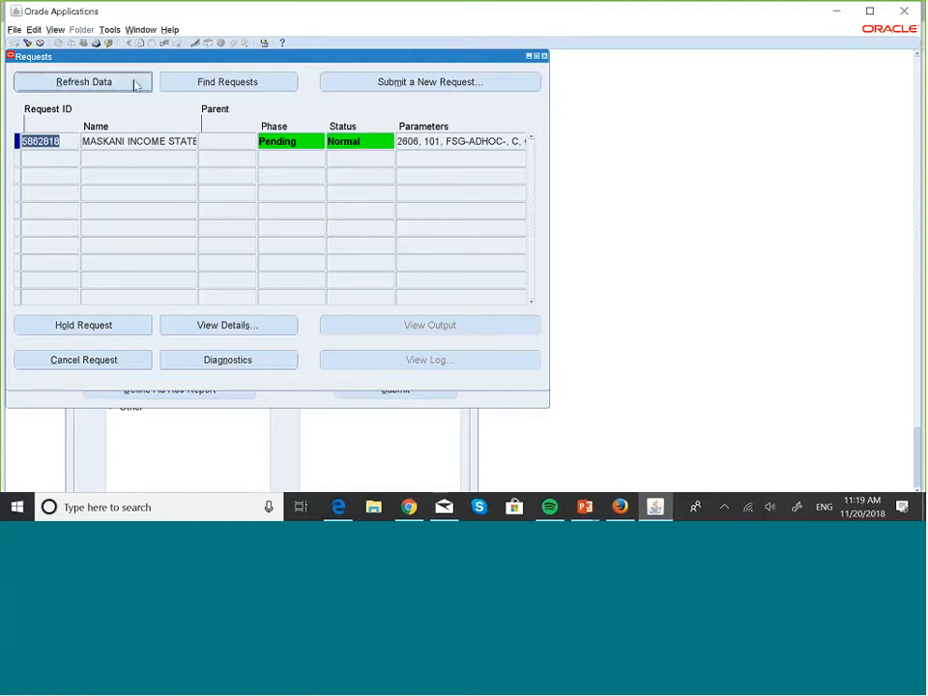
pyautogui.click(134, 83)
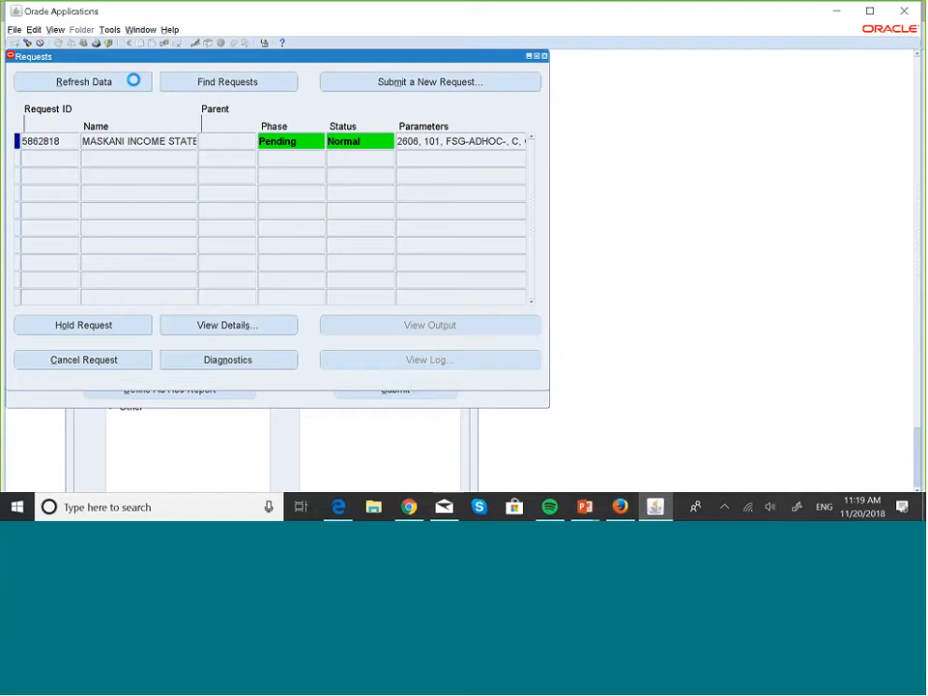
pyautogui.click(134, 83)
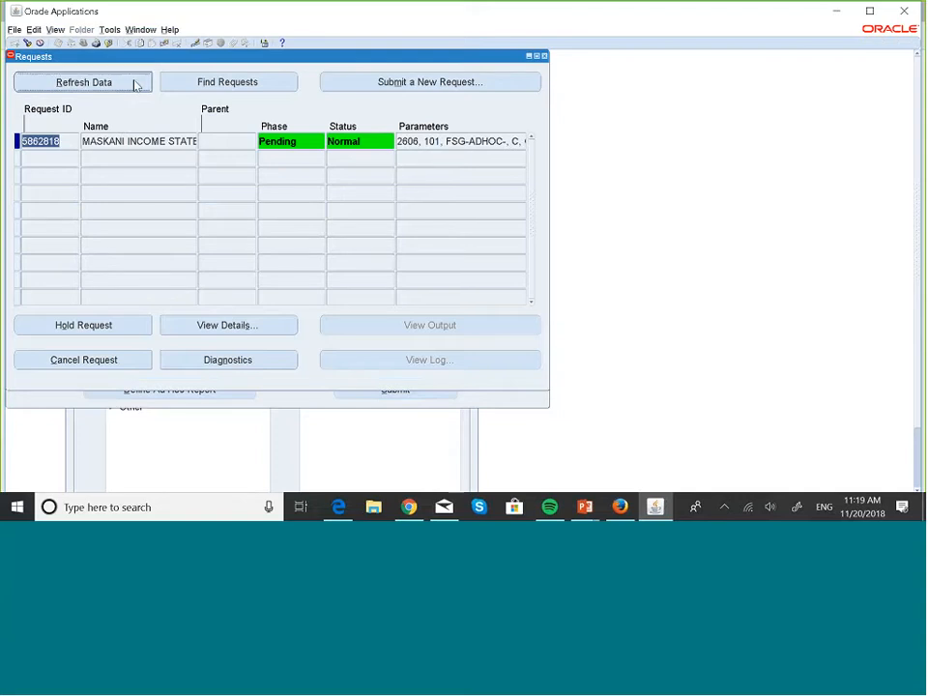
pyautogui.click(135, 83)
pyautogui.click(134, 83)
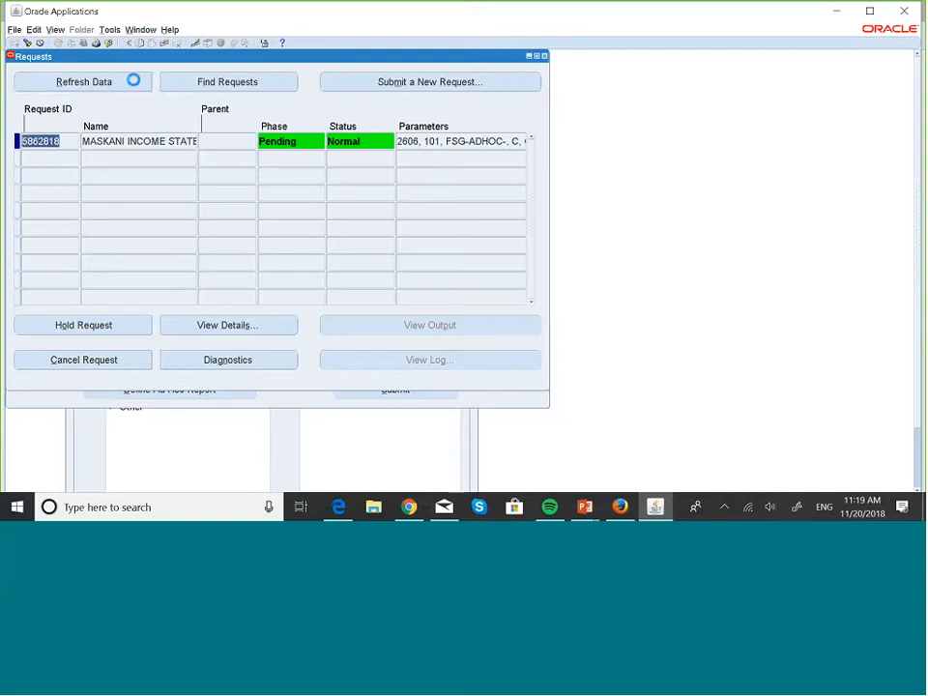
pyautogui.click(135, 83)
pyautogui.click(135, 83)
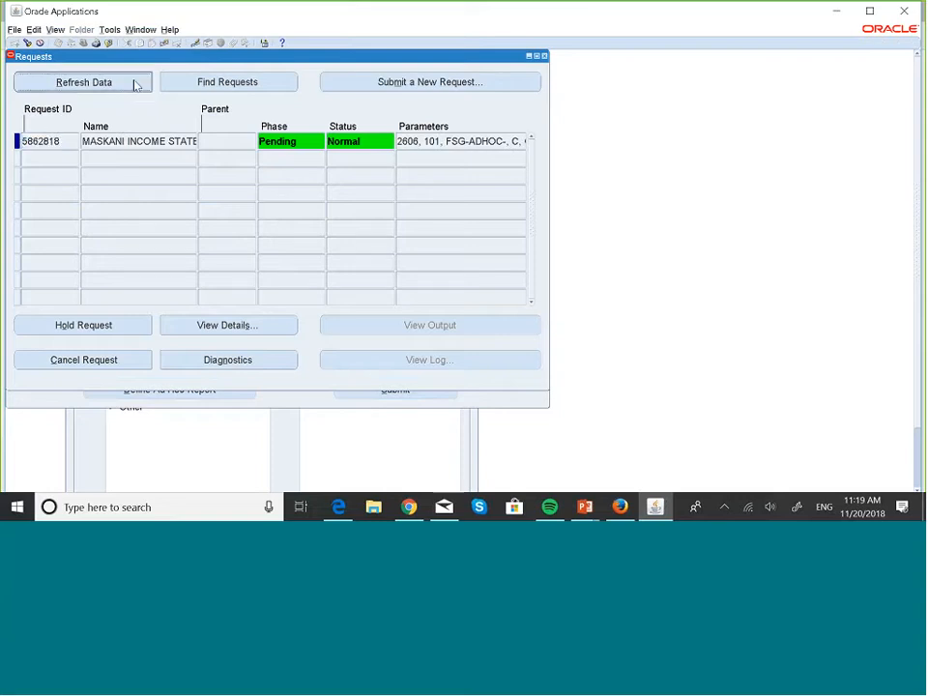
pyautogui.click(135, 83)
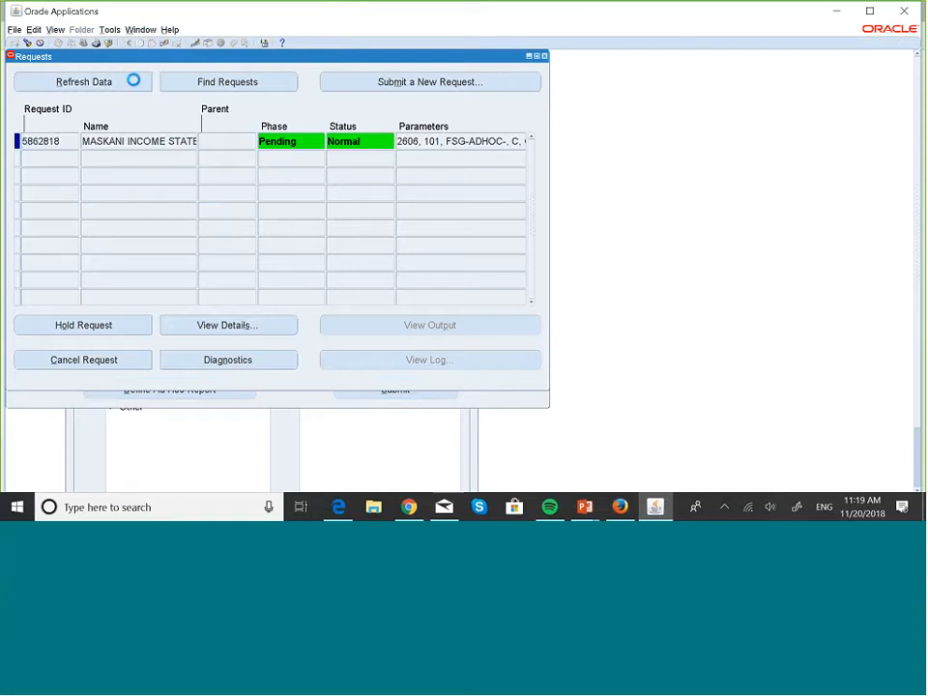
pyautogui.click(134, 84)
pyautogui.click(135, 83)
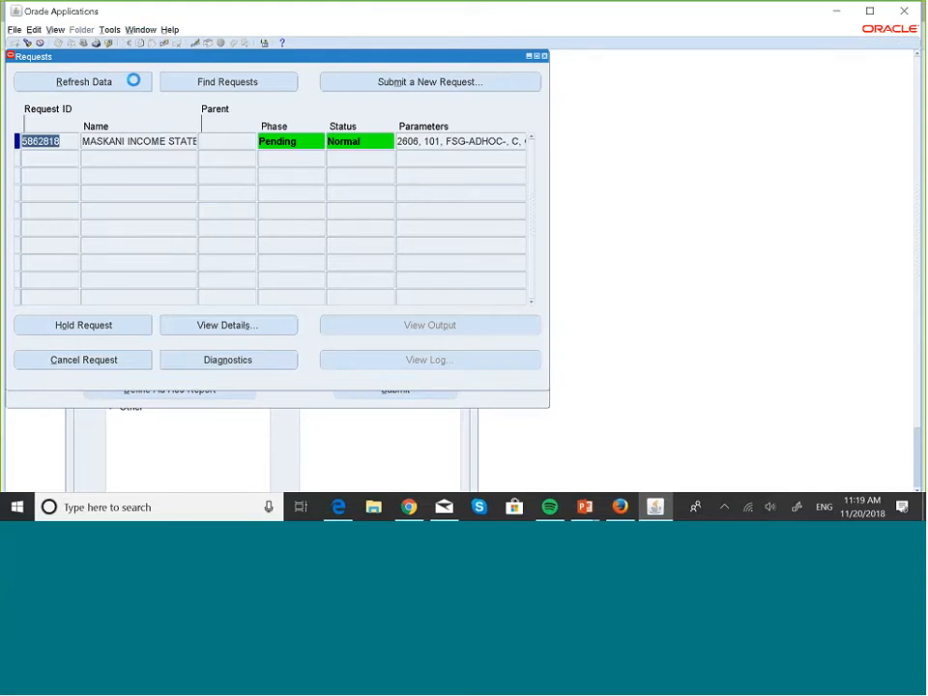
pyautogui.click(135, 83)
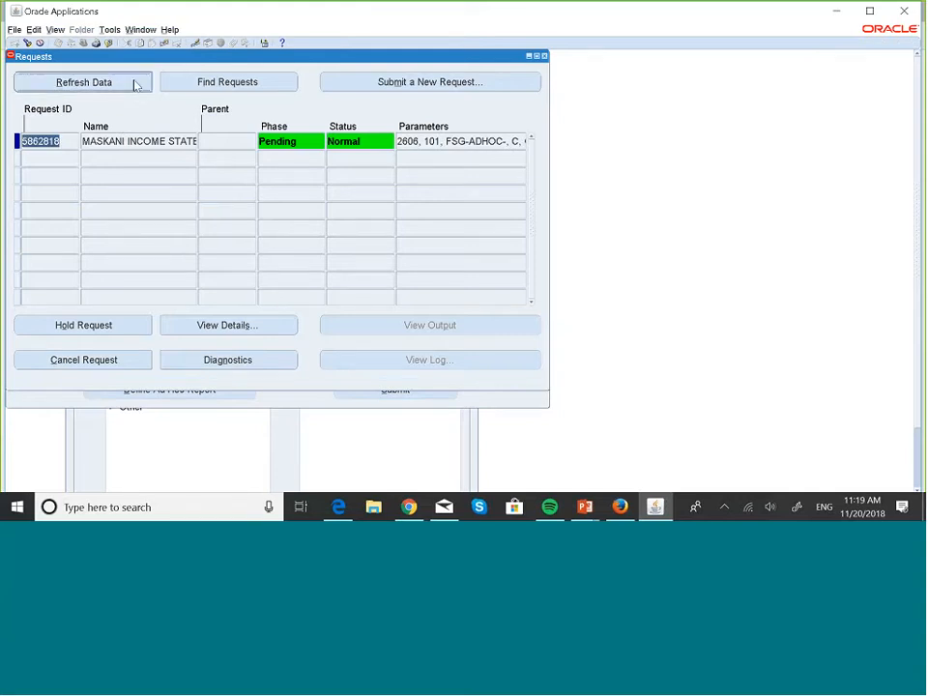
pyautogui.click(137, 86)
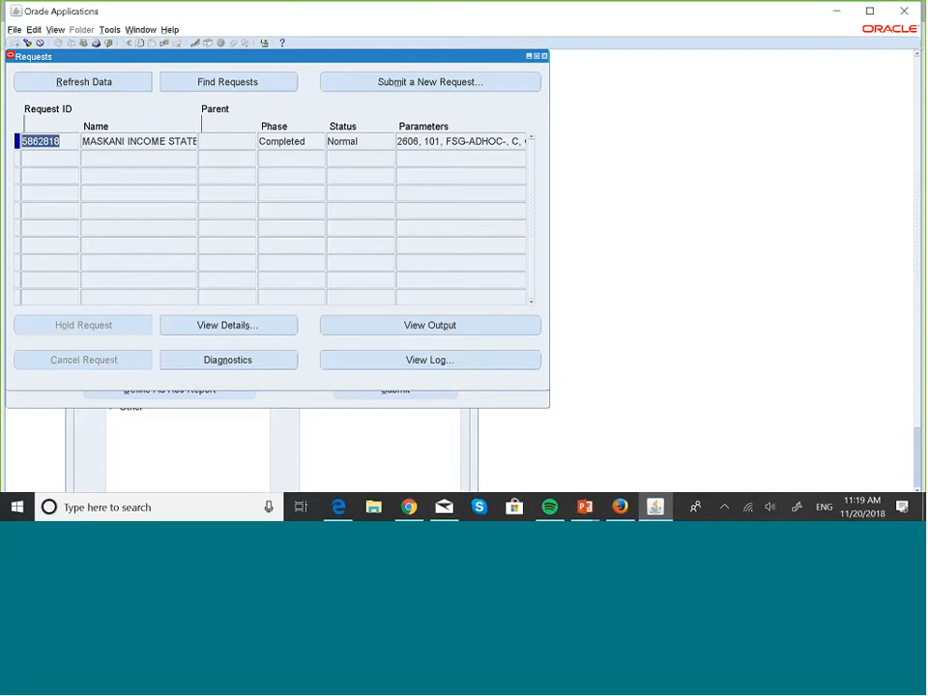
# - View the new income statement output and compare its OCT-18 amounts with the earlier output run without the content set
pyautogui.click(476, 325)
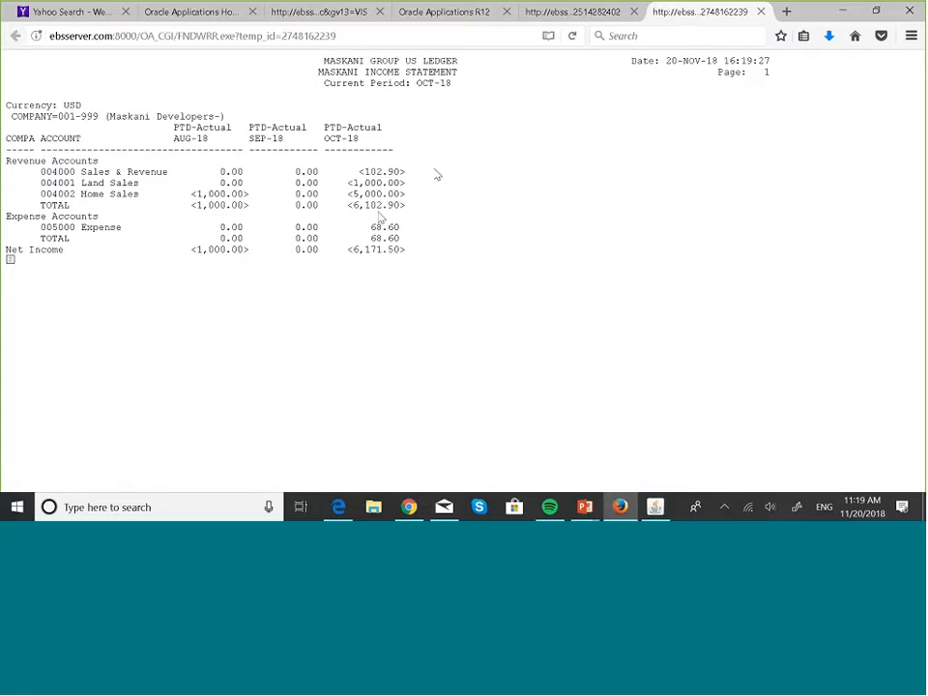
pyautogui.click(592, 13)
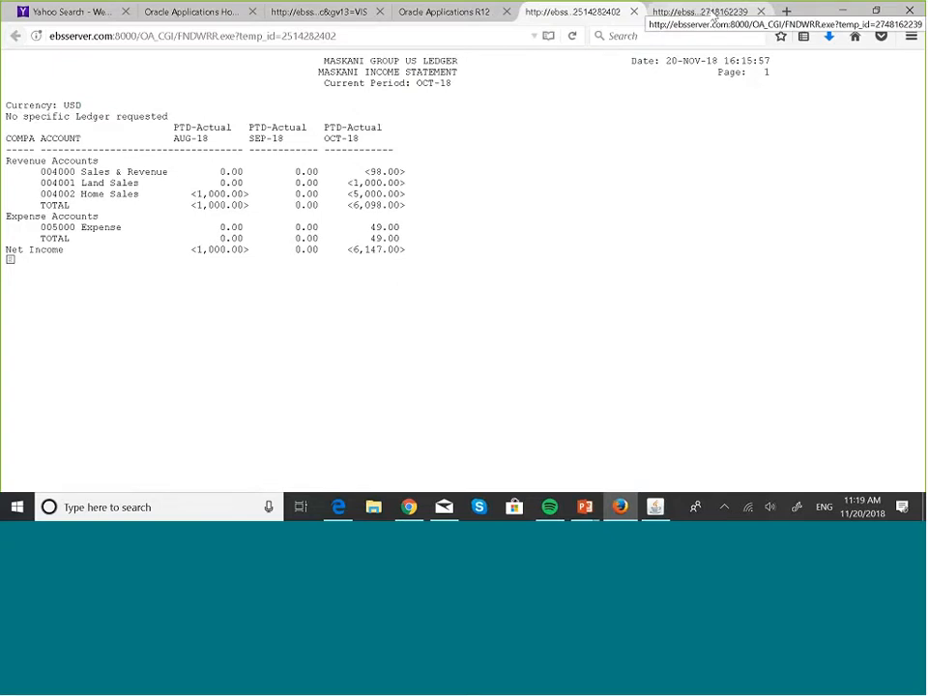
pyautogui.click(713, 12)
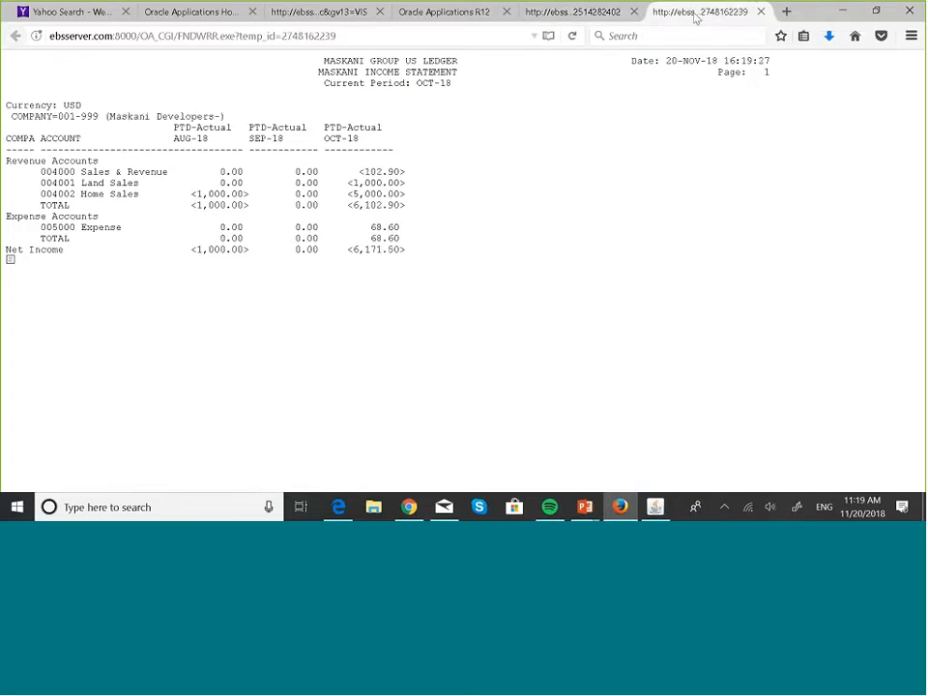
pyautogui.click(582, 16)
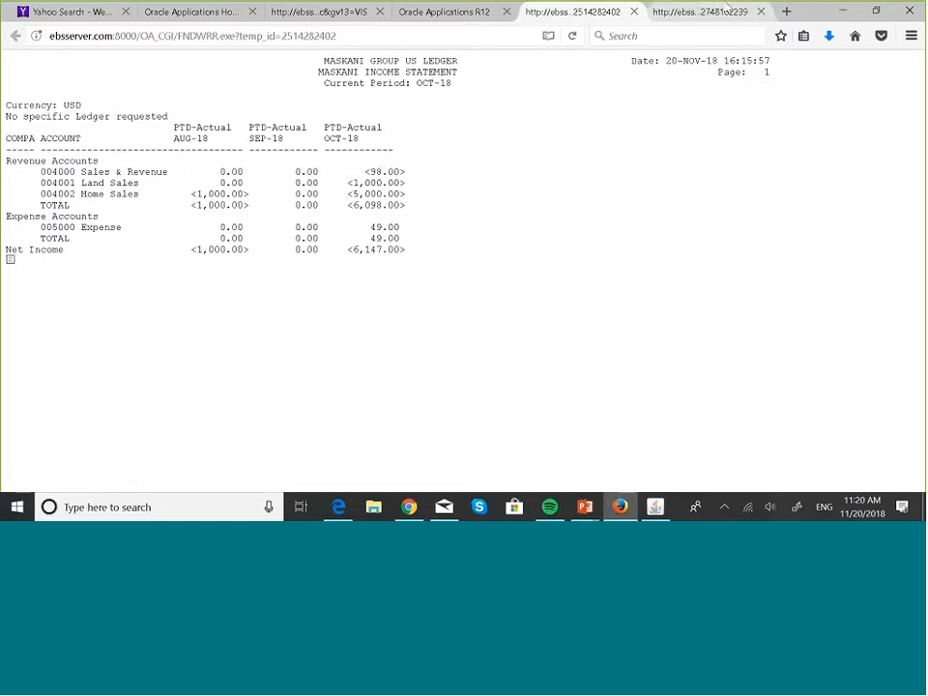
pyautogui.click(710, 7)
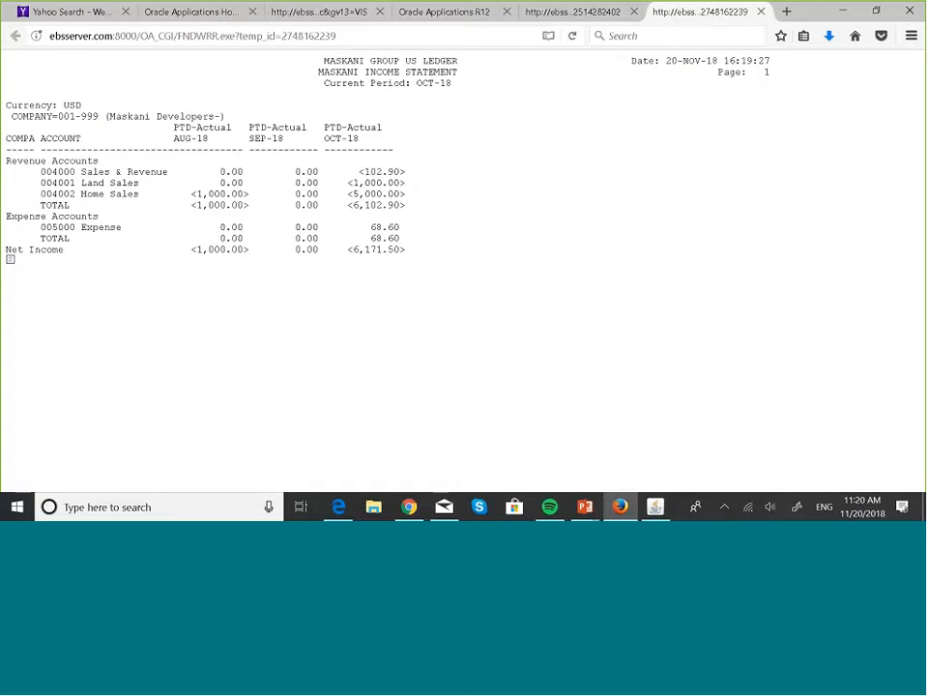
pyautogui.click(577, 13)
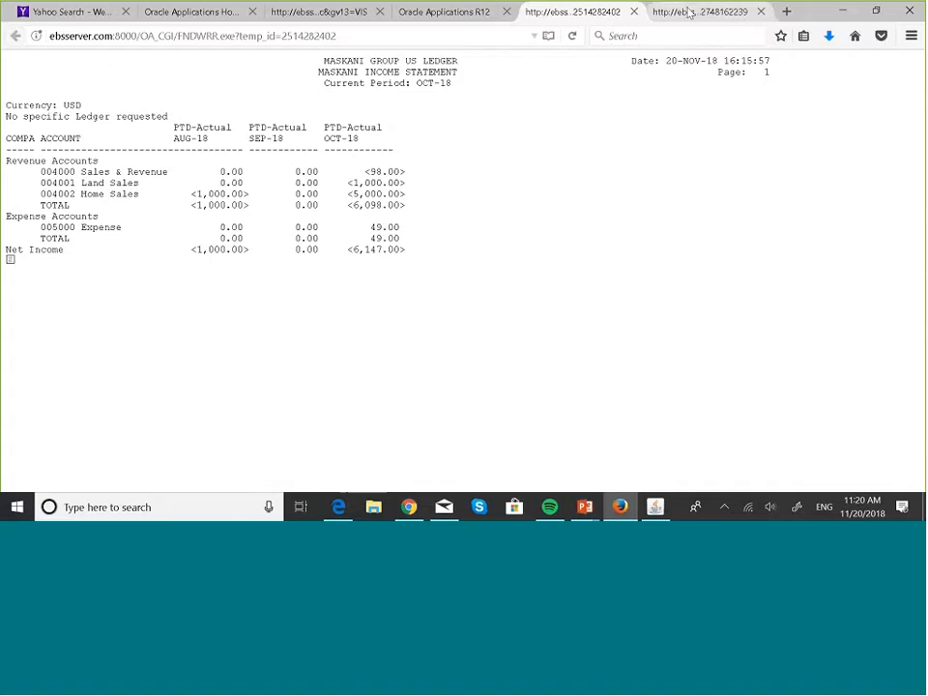
# - Close both income statement outputs, and the Requests and Run Individual Reports windows, to return to the MASKANI INCOME STATEMENT report definition
pyautogui.click(689, 12)
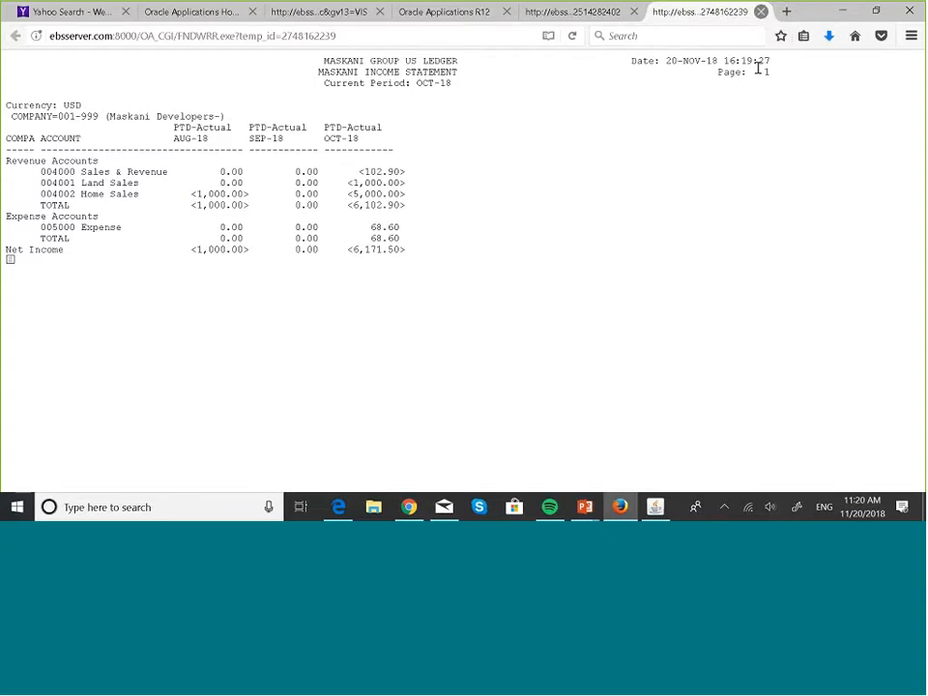
pyautogui.click(761, 11)
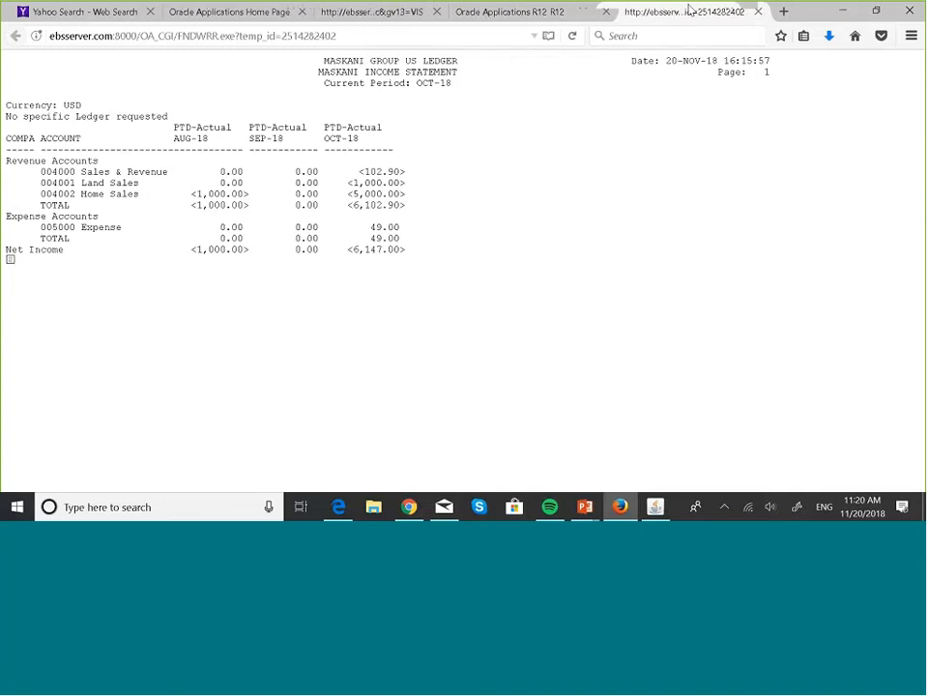
pyautogui.click(761, 12)
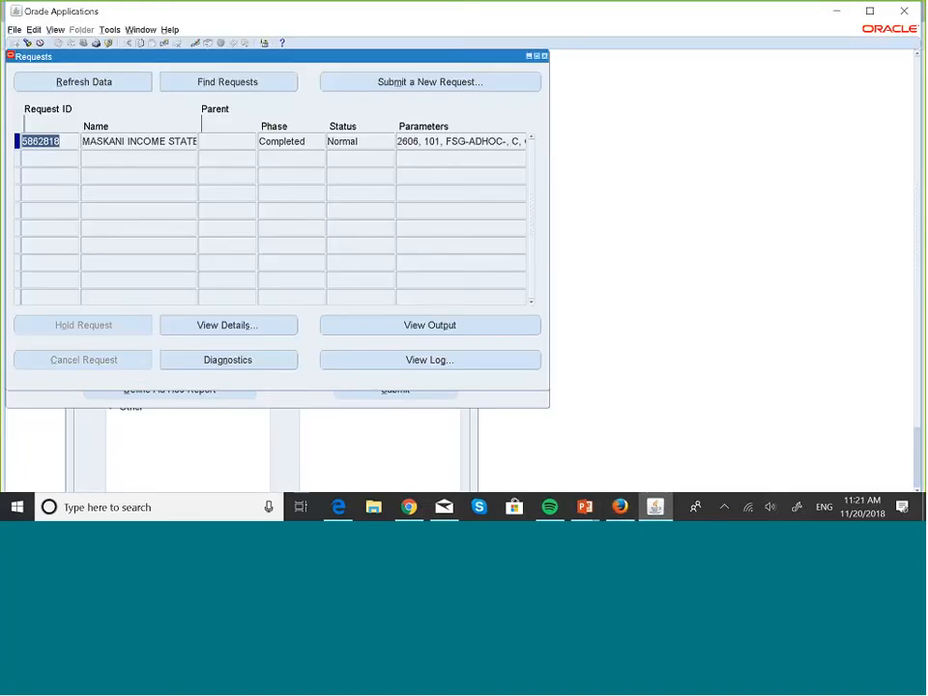
pyautogui.click(544, 56)
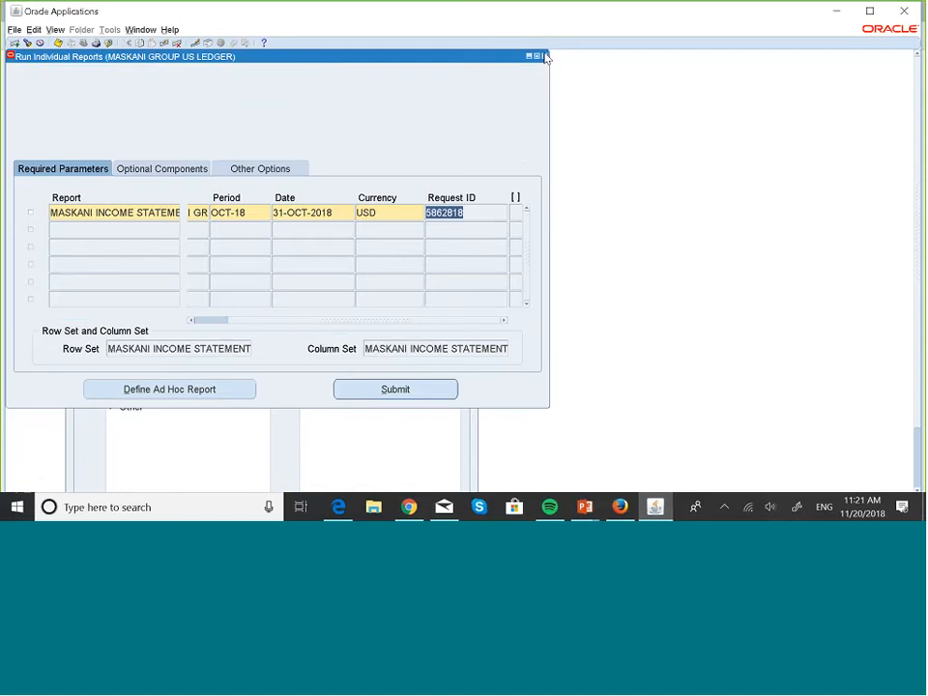
pyautogui.click(545, 56)
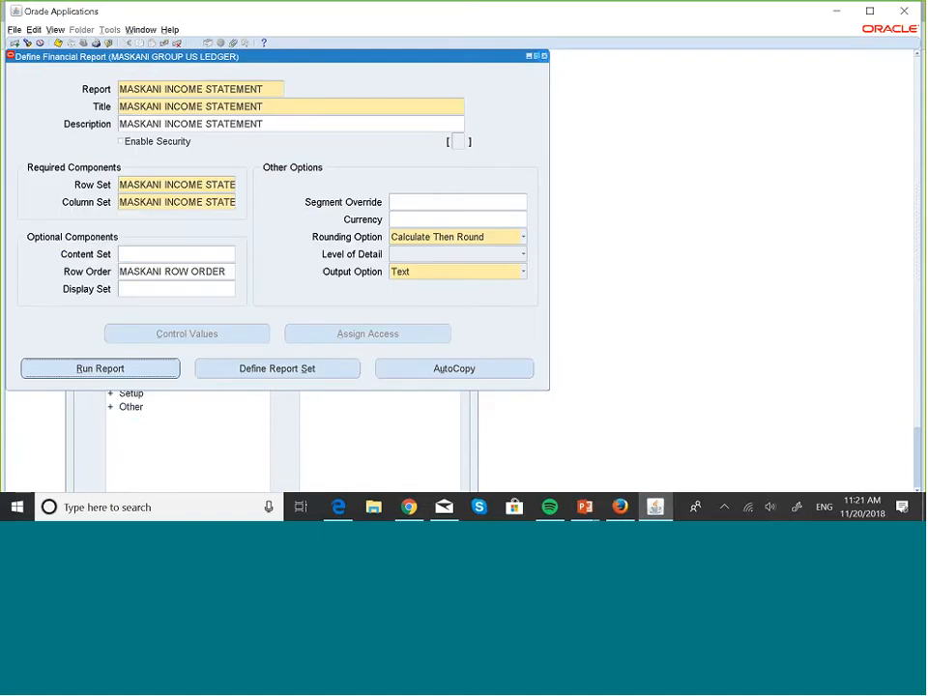
# - Switch to the PowerPoint slide show and present the slide on flagging exceptions in FSG reports
pyautogui.press('super+Tab')
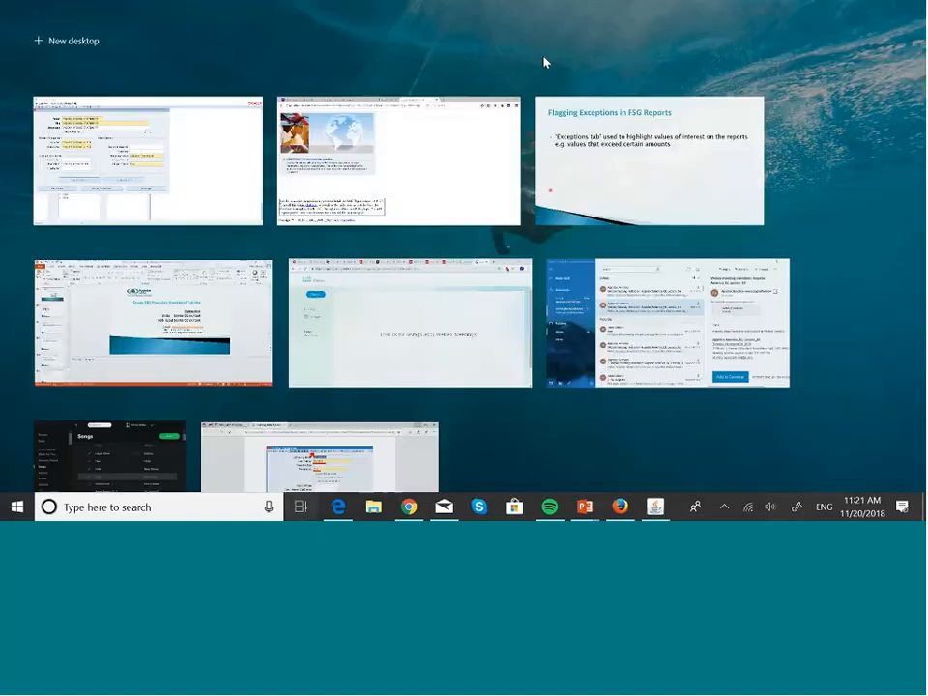
pyautogui.click(690, 153)
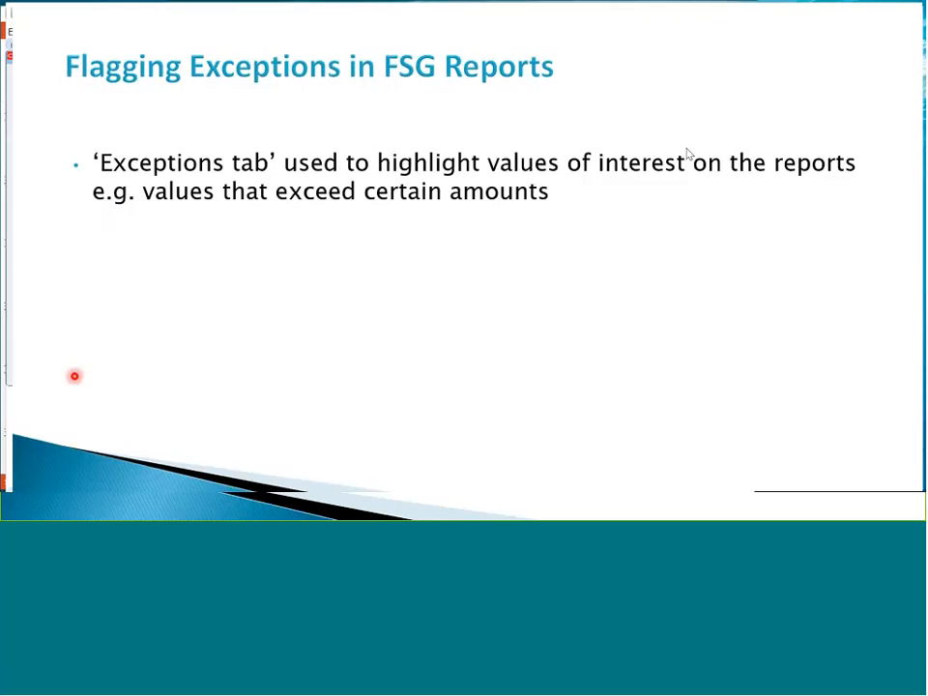
pyautogui.press('Right')
pyautogui.press('Right')
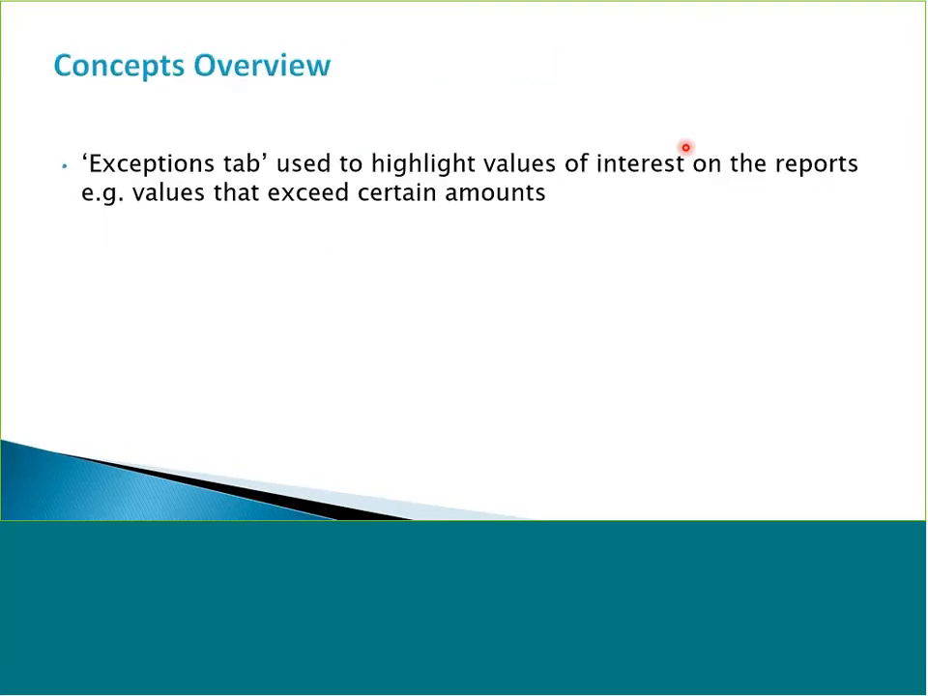
pyautogui.press('Left')
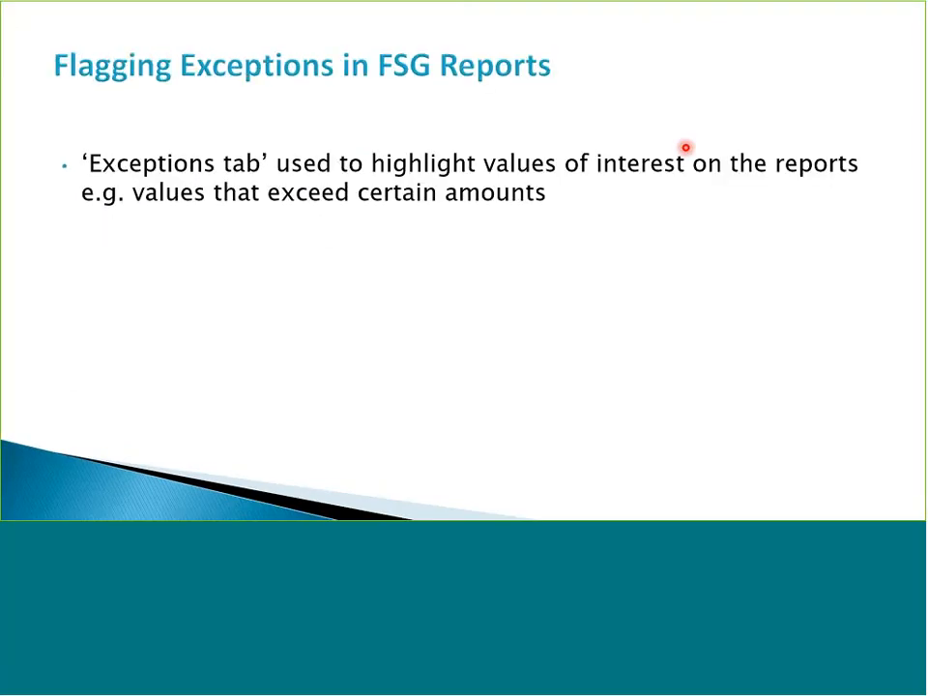
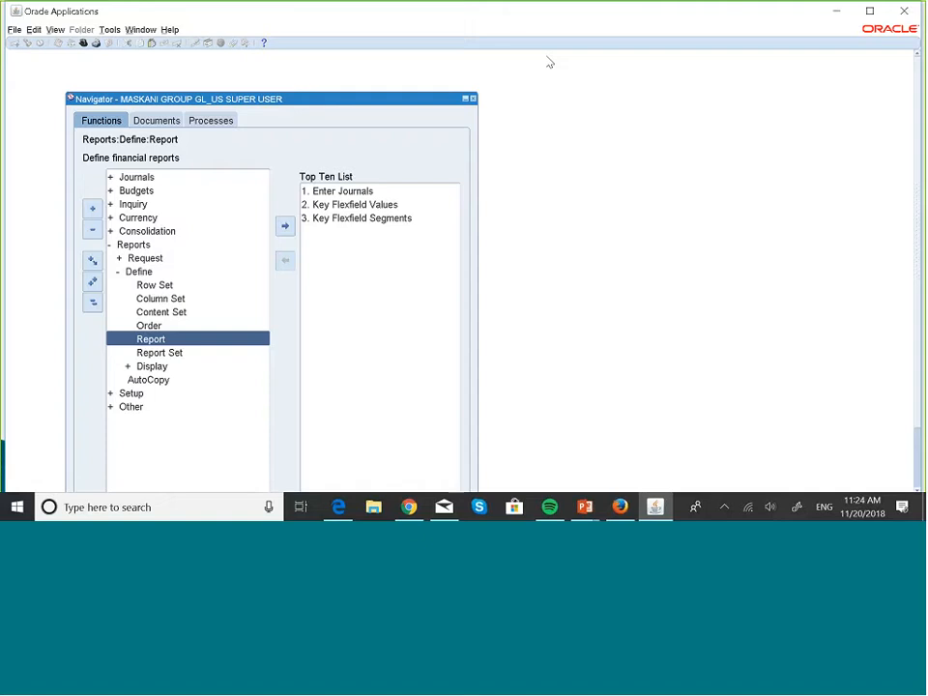
# - Open the row set definition form, query row sets matching MASK%, and bring up MASKANI ASSETS AND EXPENSES
pyautogui.press('Up')
pyautogui.press('Up')
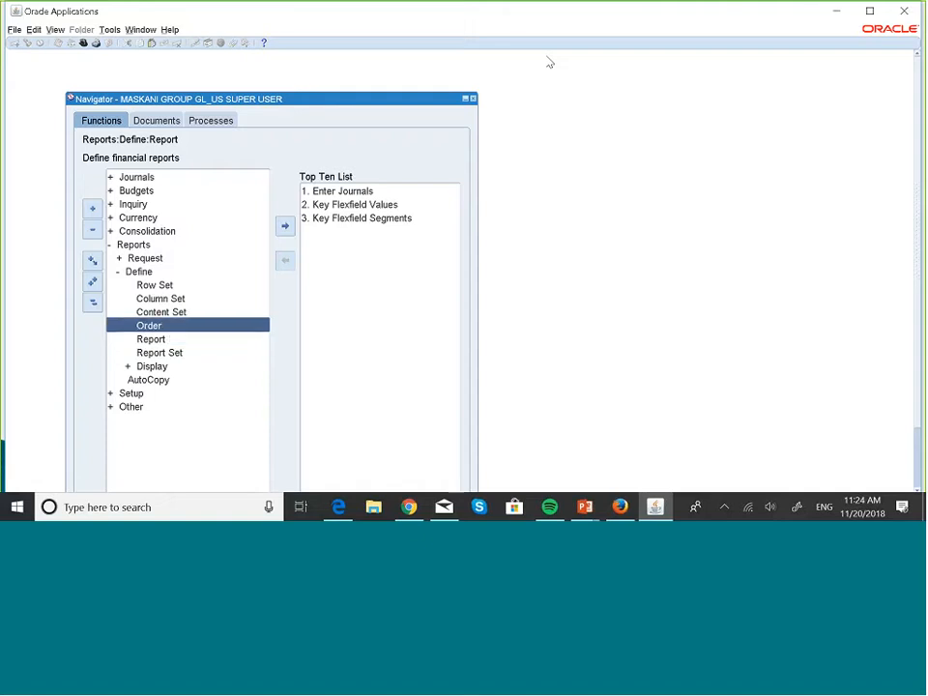
pyautogui.press('Up')
pyautogui.press('Up')
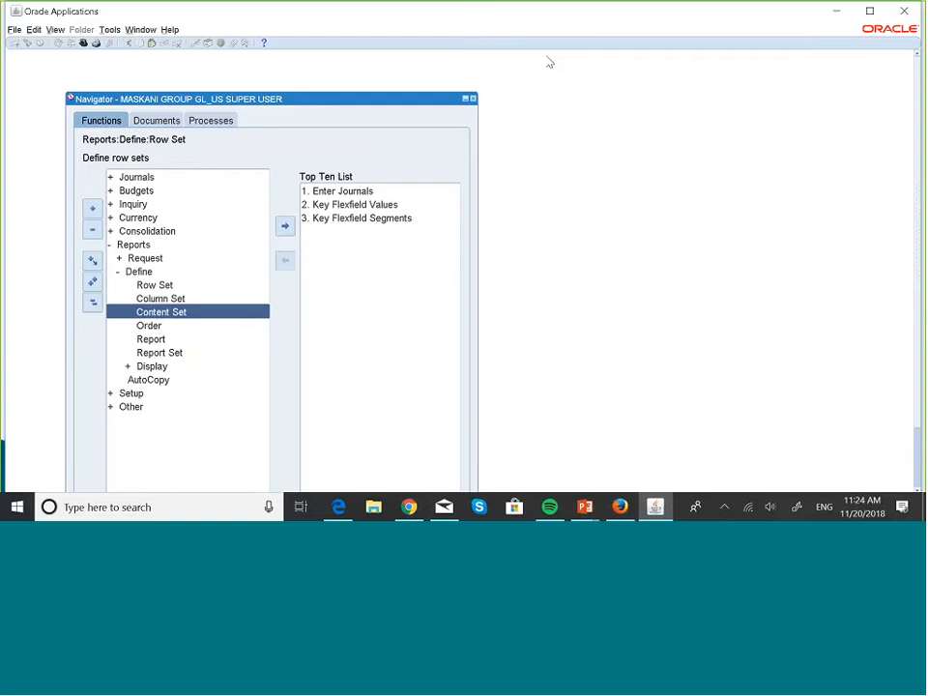
pyautogui.press('Return')
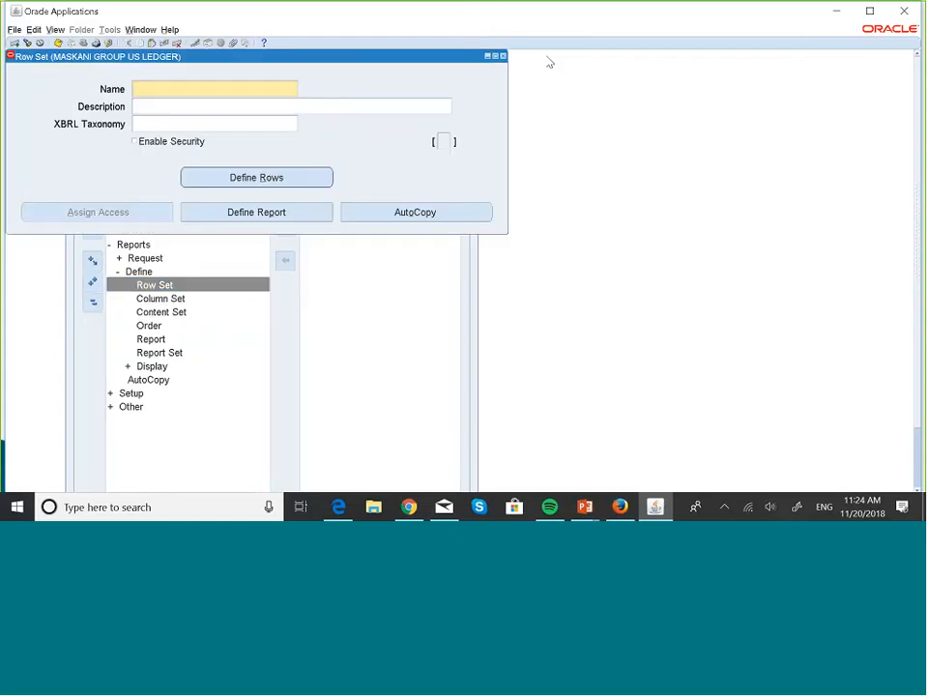
pyautogui.press('F11')
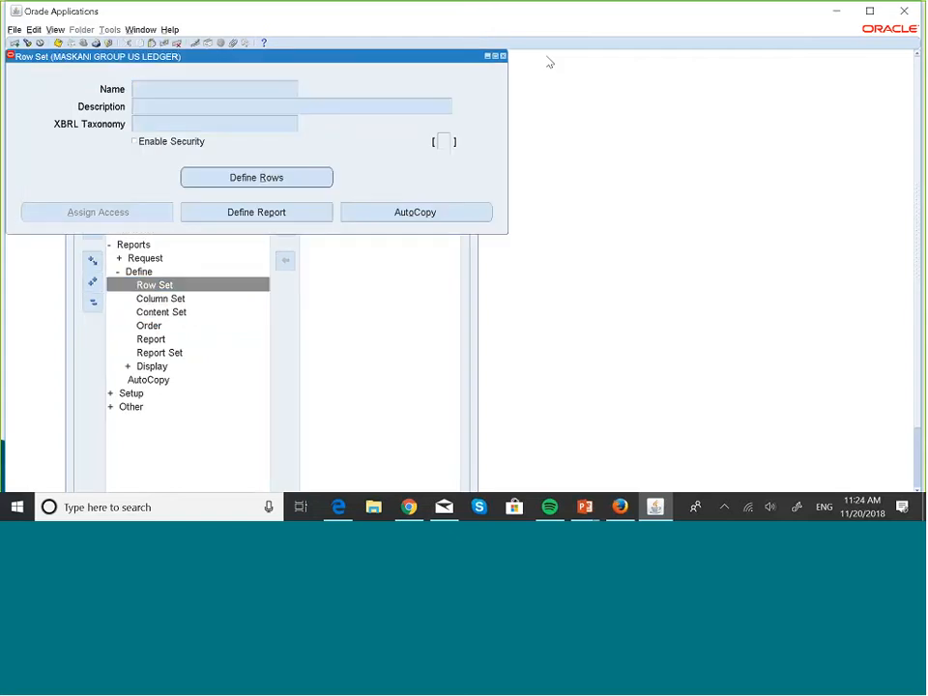
pyautogui.write('MASK%')
pyautogui.hotkey('ctrl', 'F11')
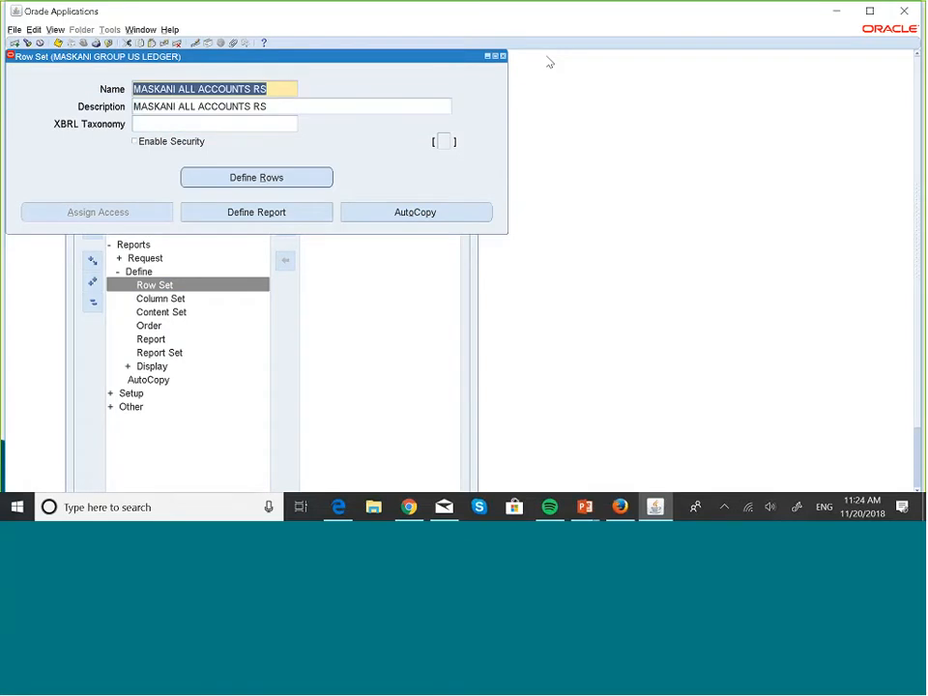
pyautogui.press('Down')
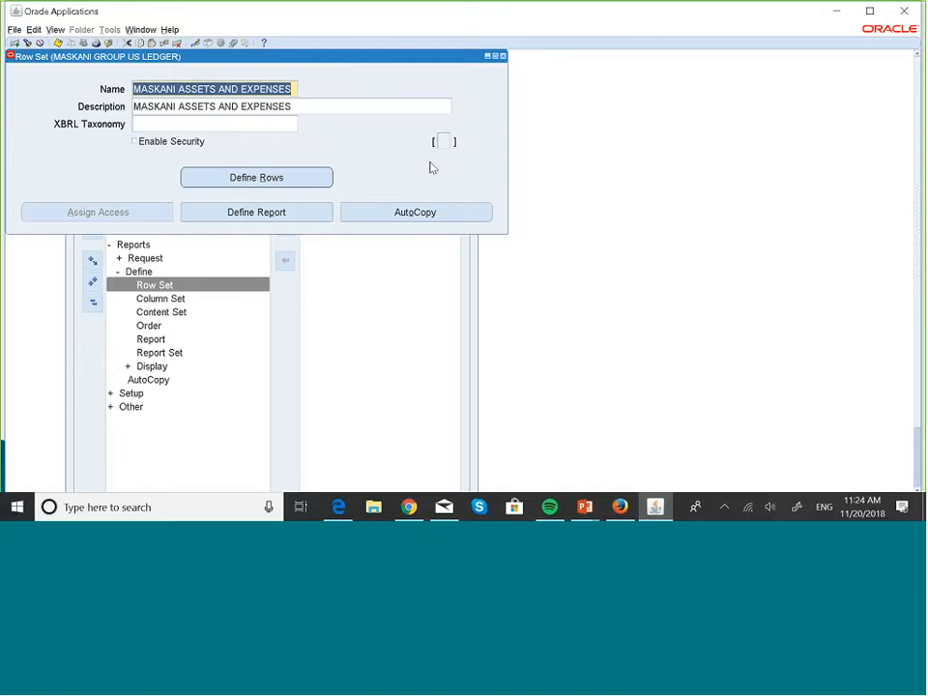
# - Open the row set's rows and examine the account range assigned to line 10, Asset Accounts, without changing it
pyautogui.click(294, 176)
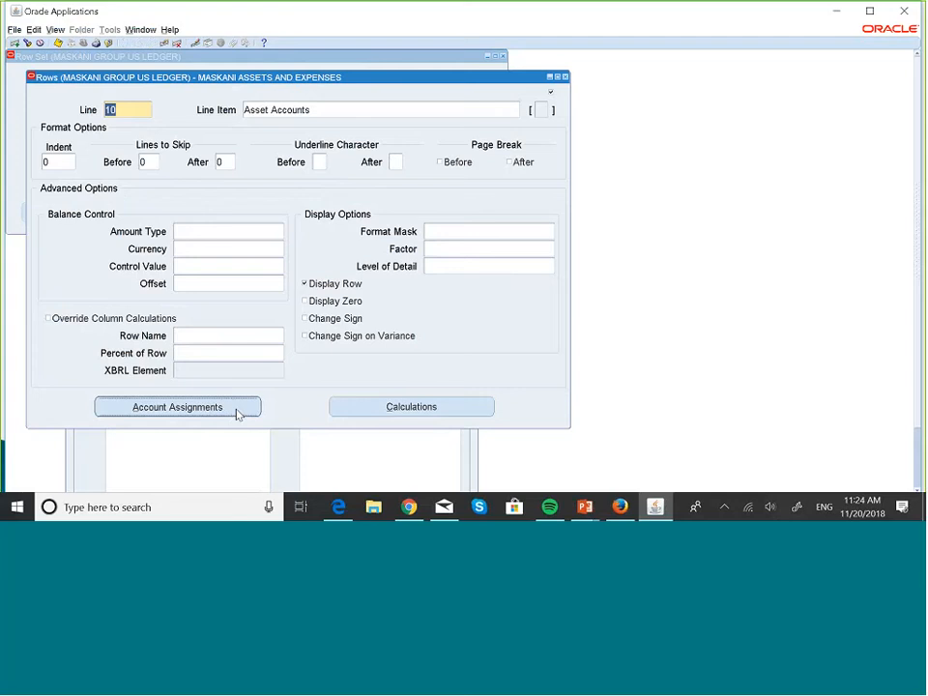
pyautogui.click(238, 412)
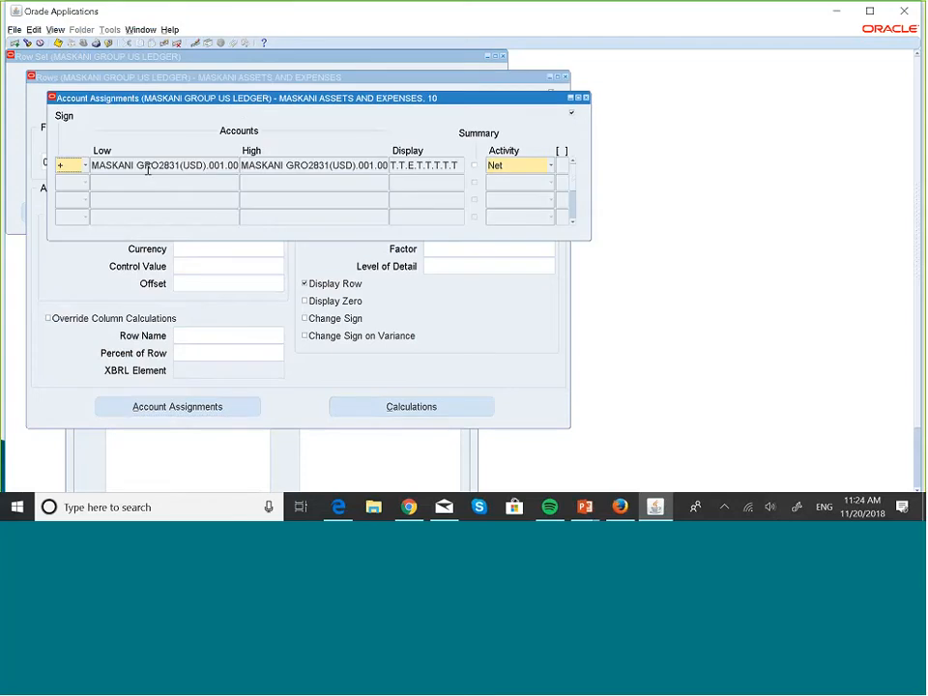
pyautogui.click(146, 167)
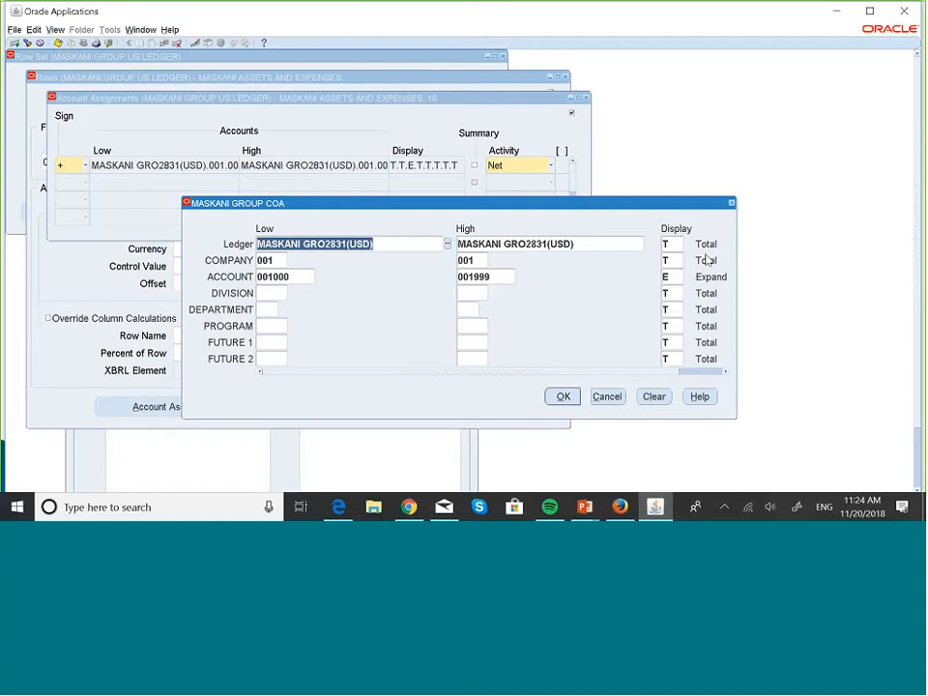
pyautogui.click(732, 204)
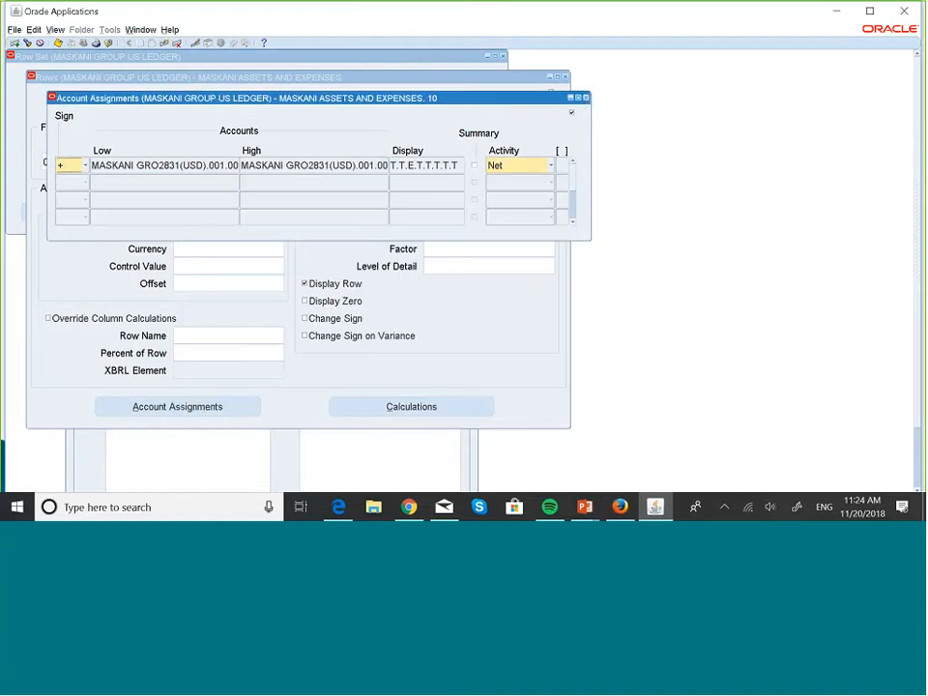
pyautogui.click(586, 99)
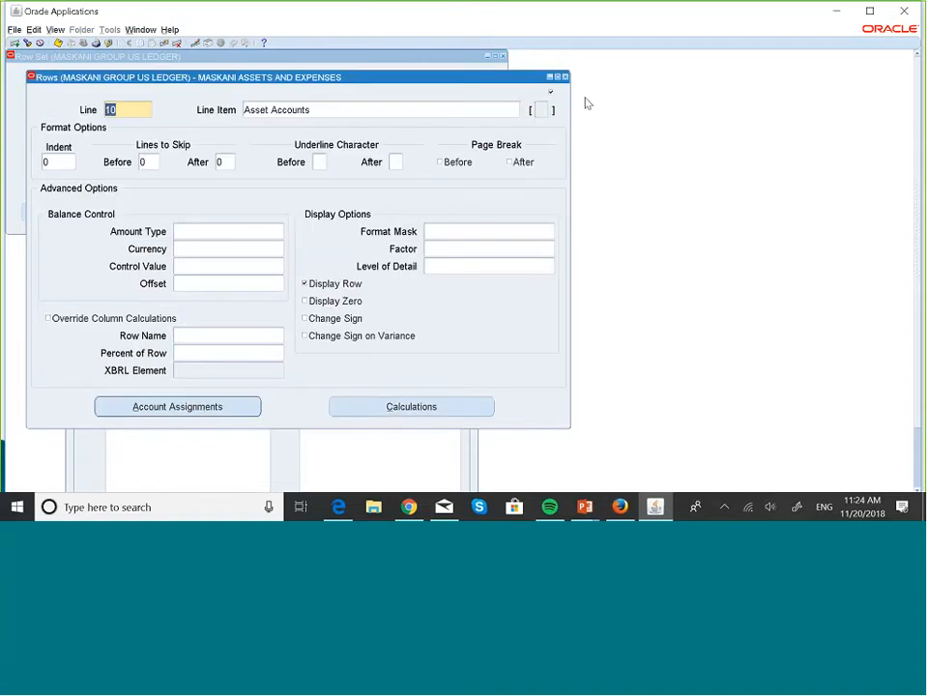
# - Examine the account range assigned to line 20, Expense Accounts, and the calculation behind line 30, Total
pyautogui.press('Down')
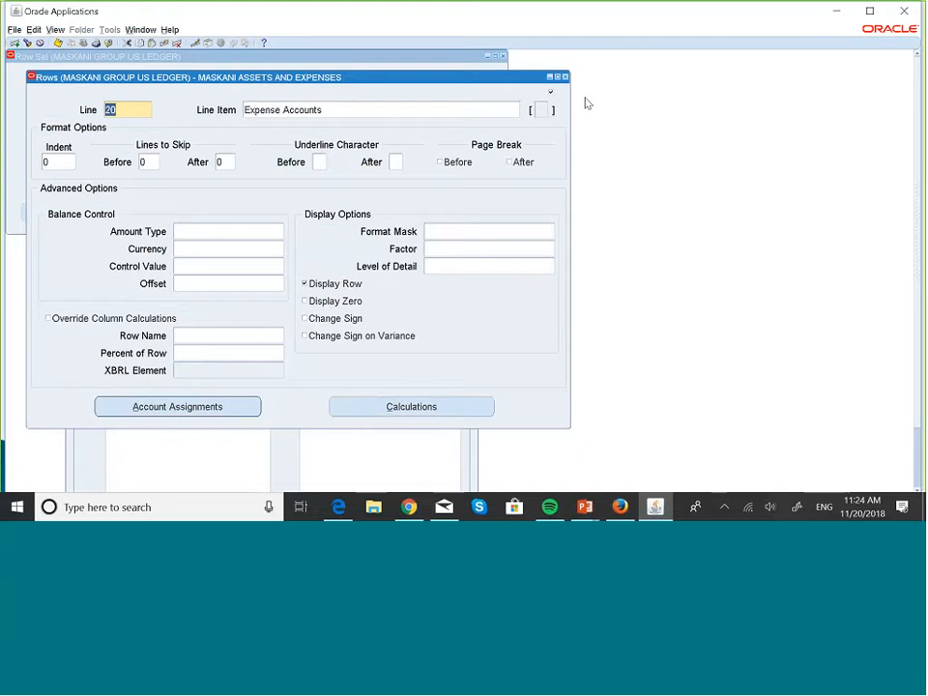
pyautogui.click(204, 414)
pyautogui.click(184, 165)
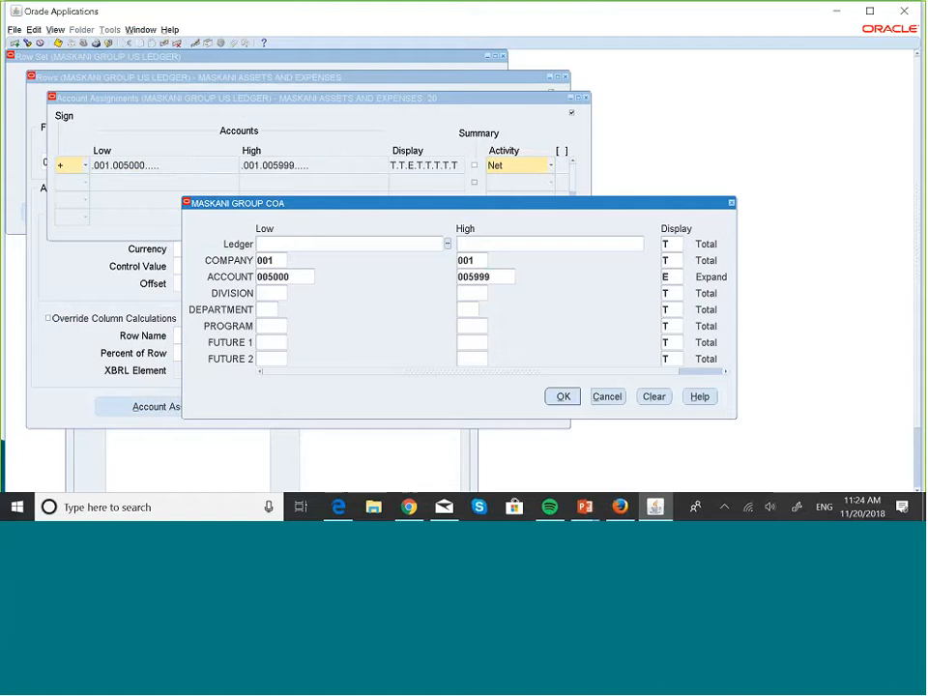
pyautogui.click(732, 204)
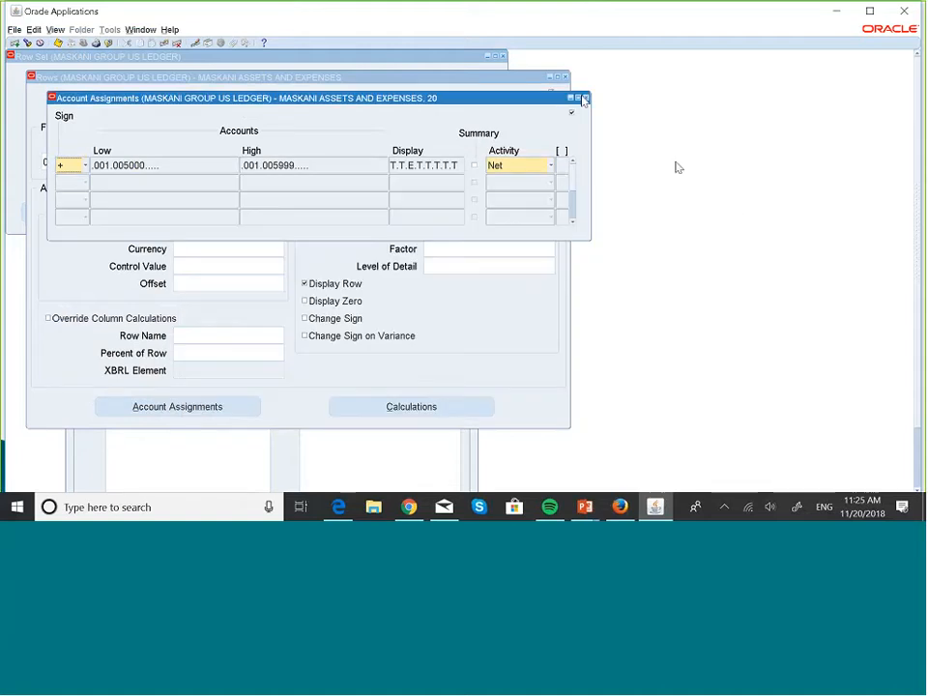
pyautogui.click(585, 98)
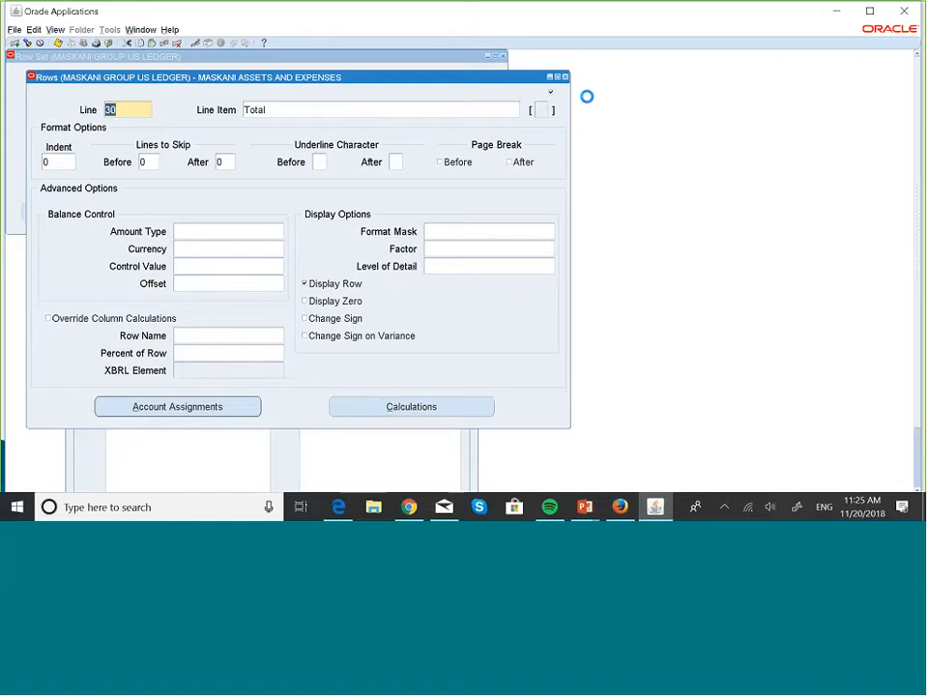
pyautogui.click(465, 414)
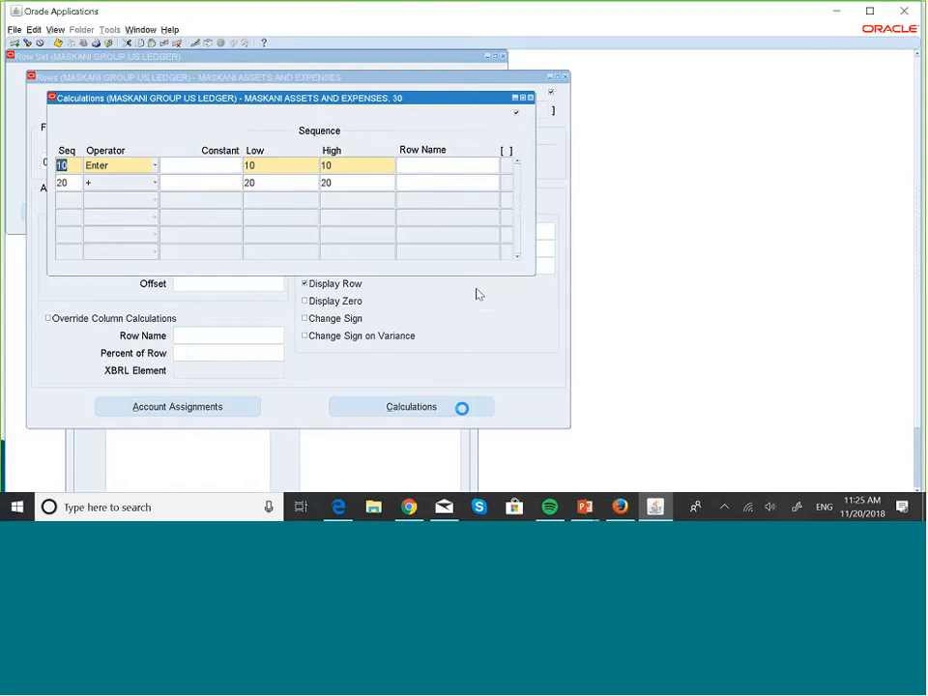
pyautogui.click(400, 79)
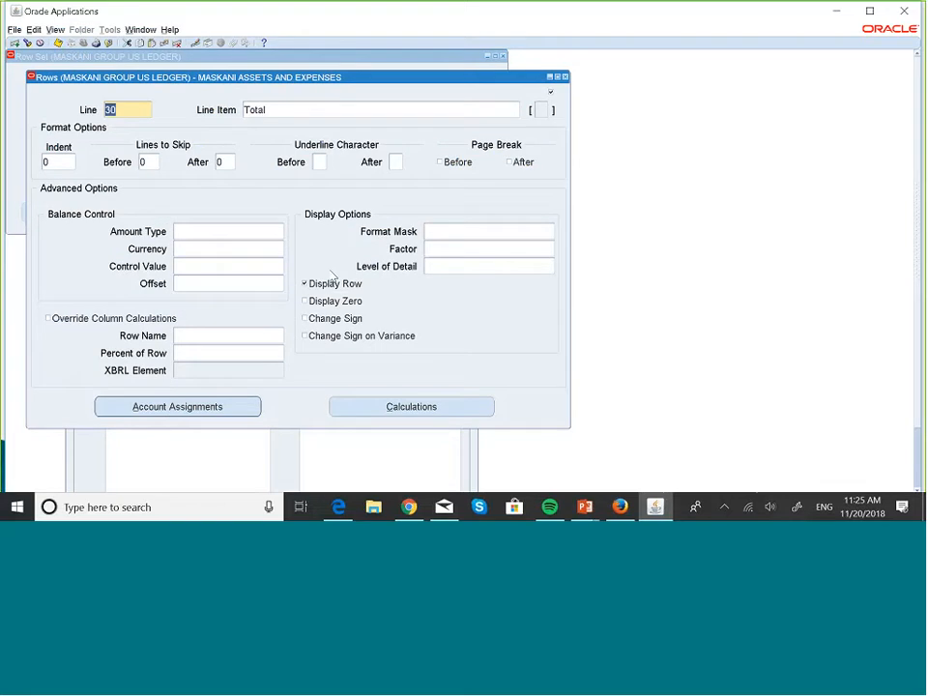
# - Delete line 40, Percentage, from the MASKANI ASSETS AND EXPENSES row set and close the Rows and Row Set windows
pyautogui.press('Down')
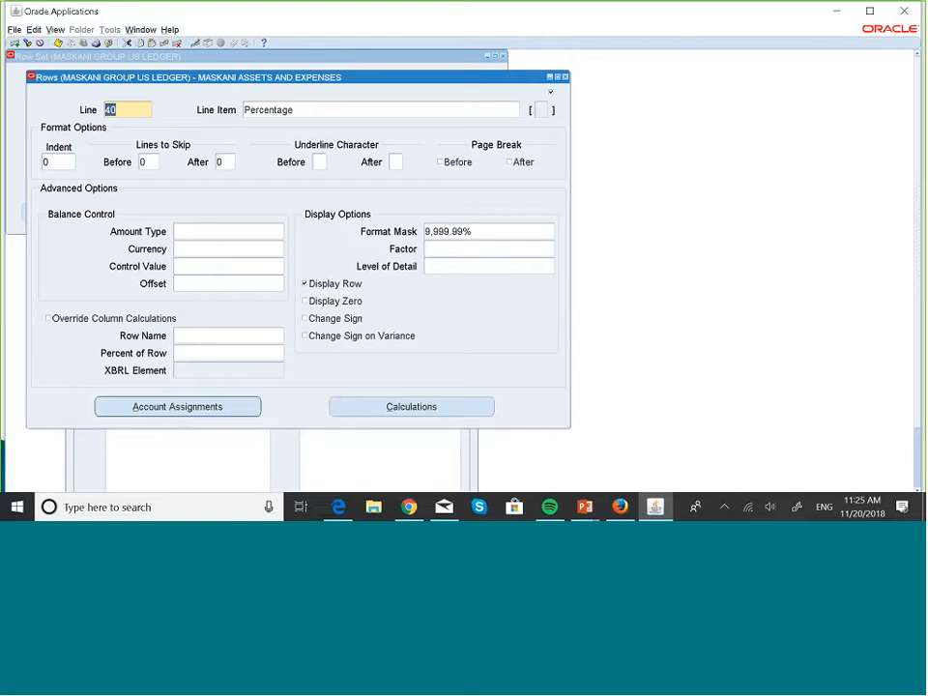
pyautogui.click(358, 108)
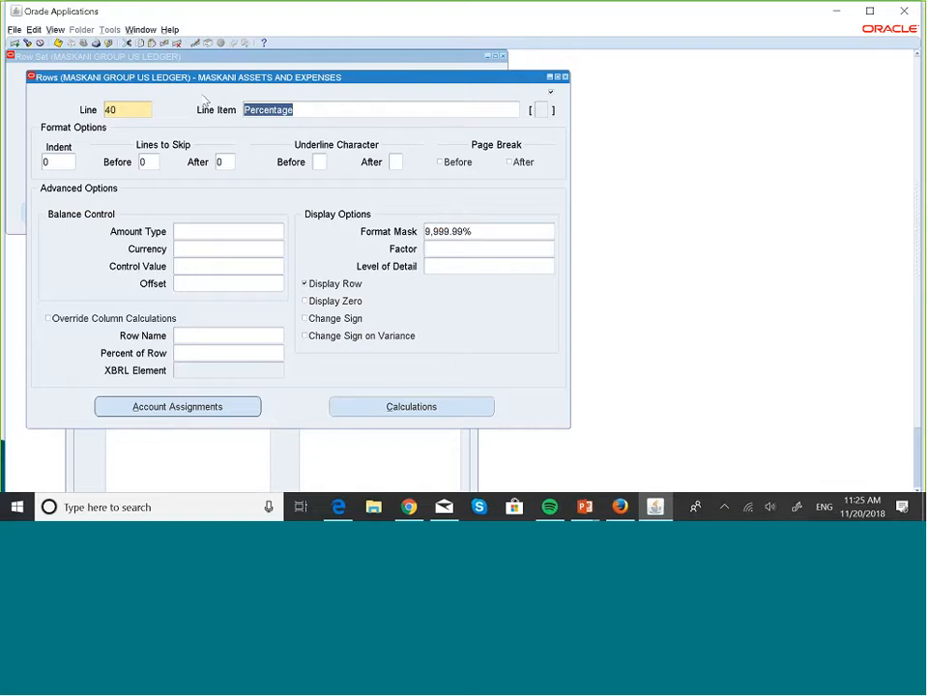
pyautogui.press('Up')
pyautogui.press('Down')
pyautogui.click(179, 44)
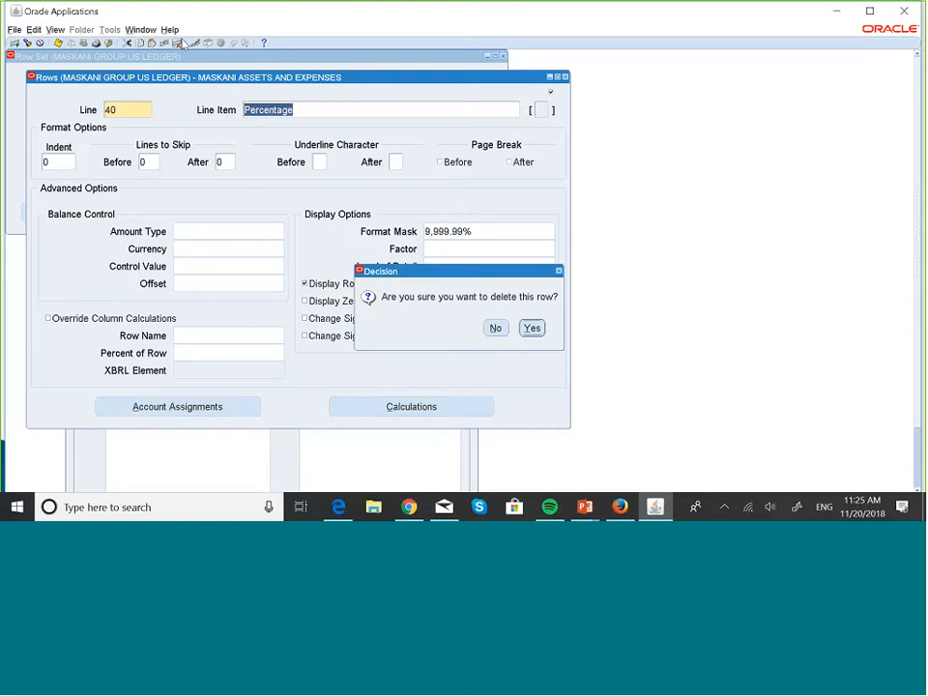
pyautogui.click(531, 328)
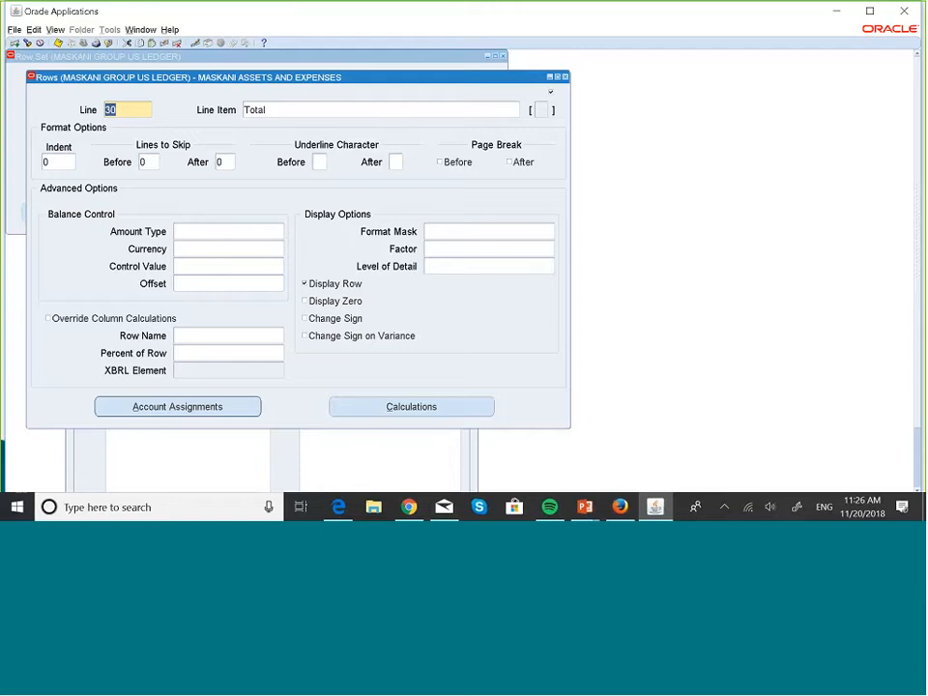
pyautogui.click(566, 77)
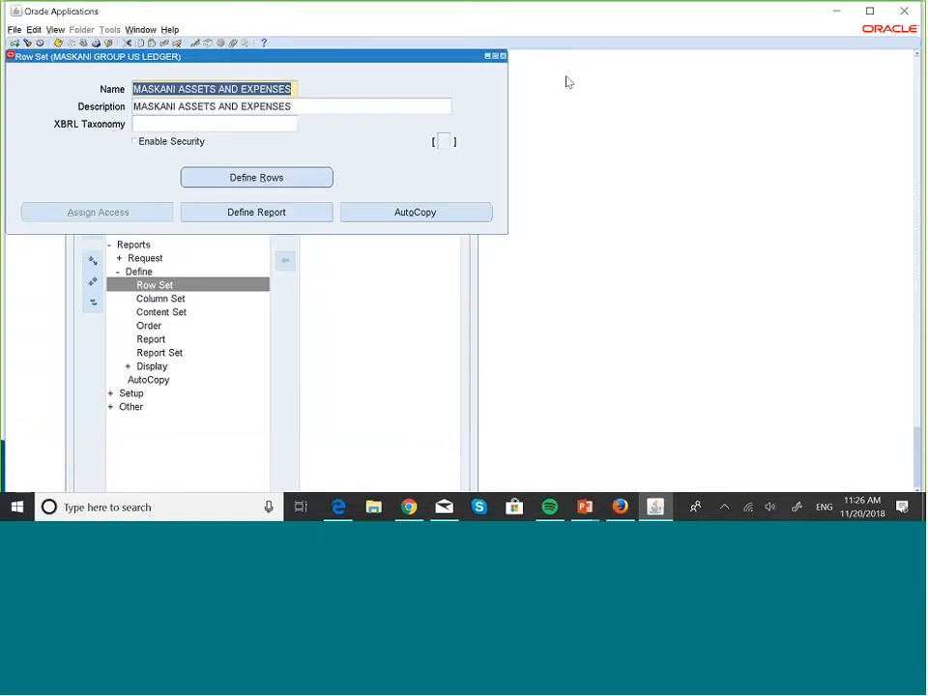
pyautogui.click(503, 56)
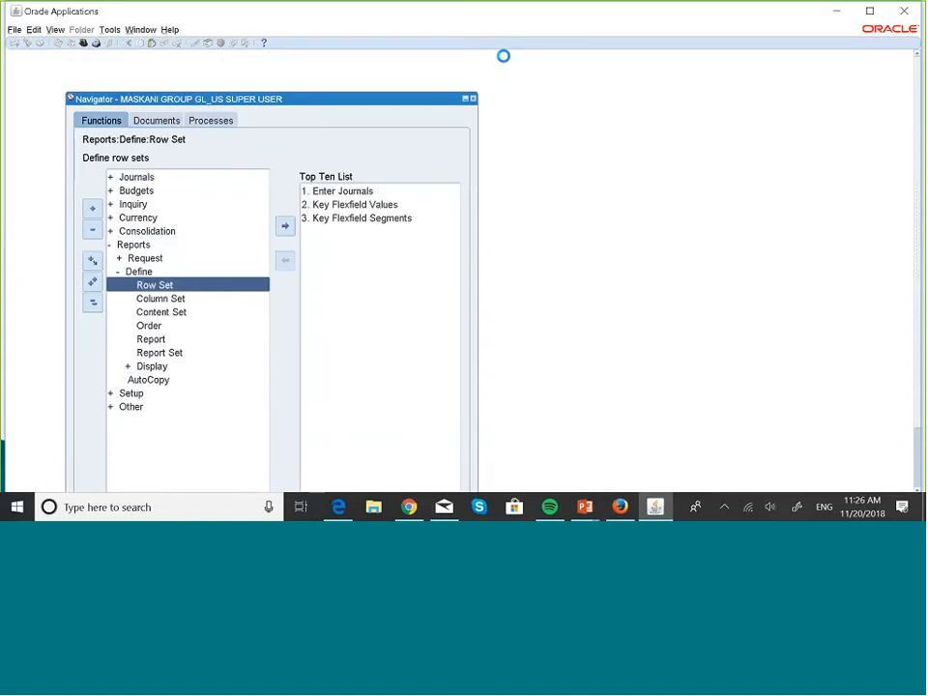
# - Open the column set definition form, query column sets matching MASK%, and bring up MASKANI BUDGET/ACTUALS
pyautogui.press('Down')
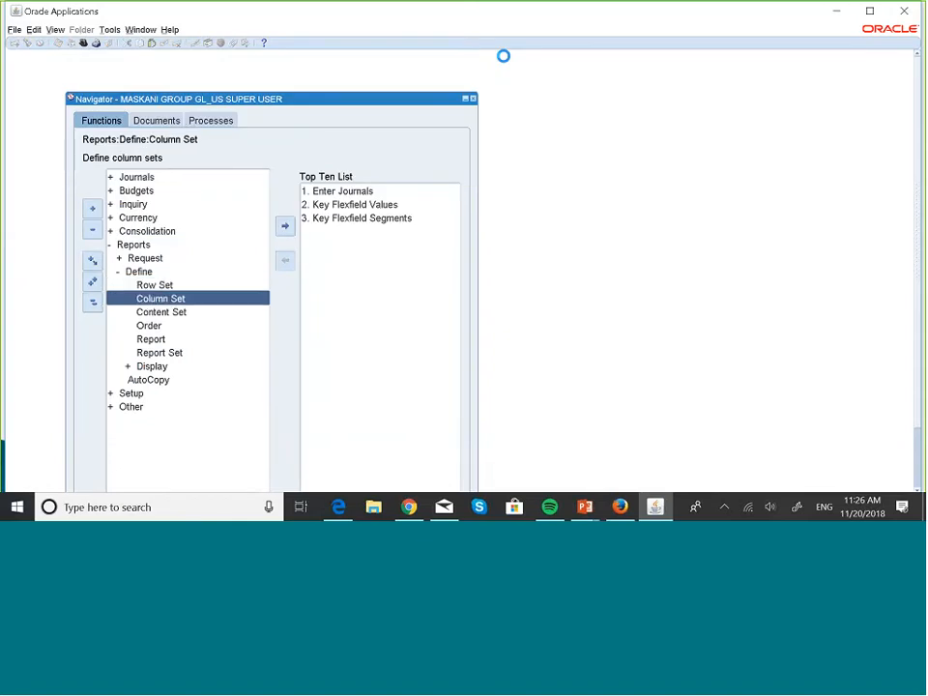
pyautogui.press('Return')
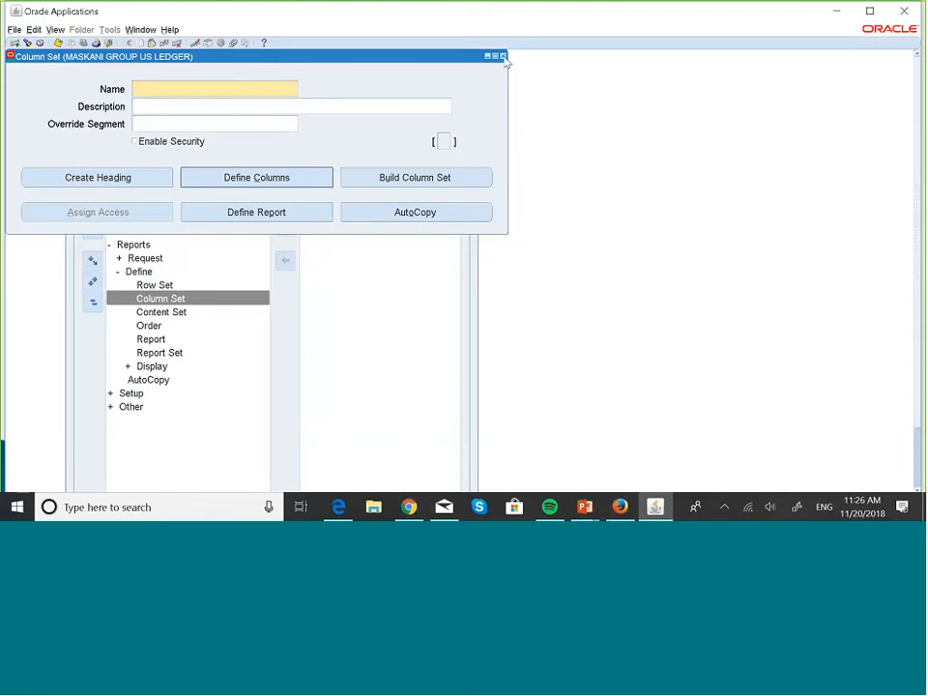
pyautogui.press('F11')
pyautogui.write('MASK')
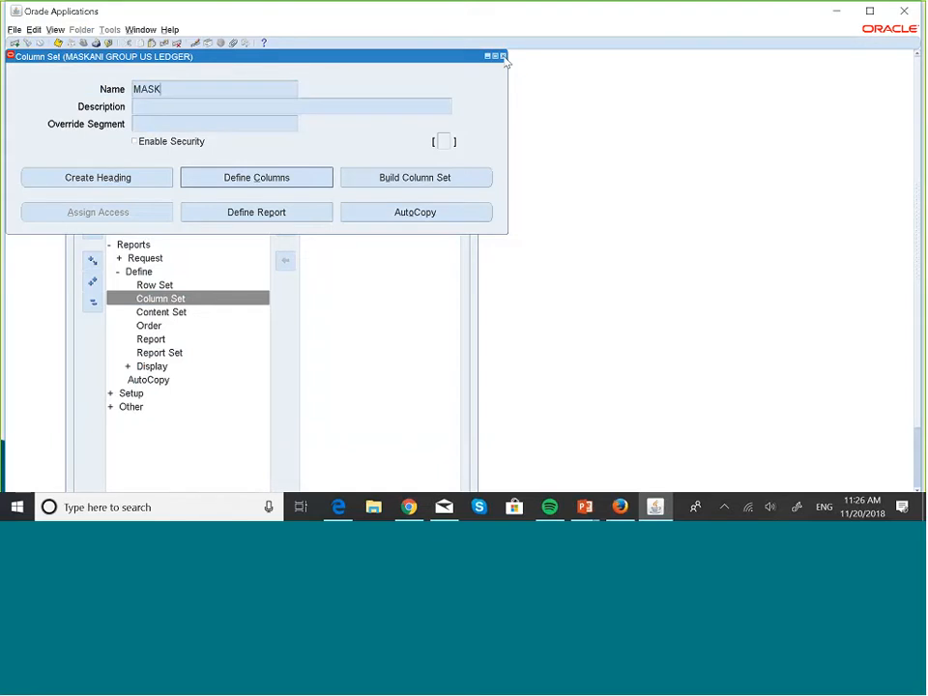
pyautogui.write('%')
pyautogui.hotkey('ctrl', 'F11')
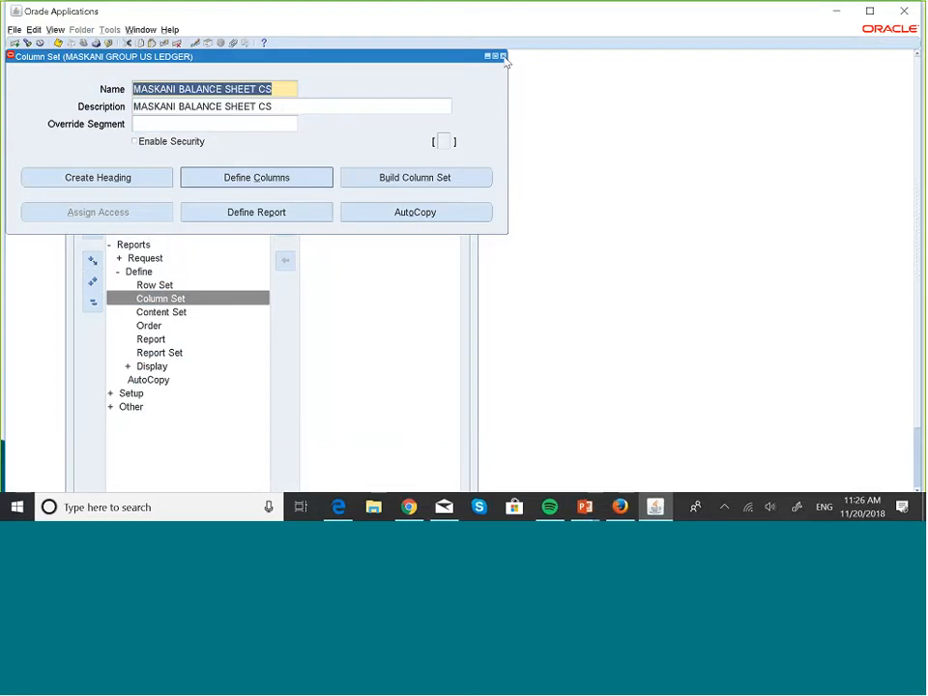
pyautogui.press('Down')
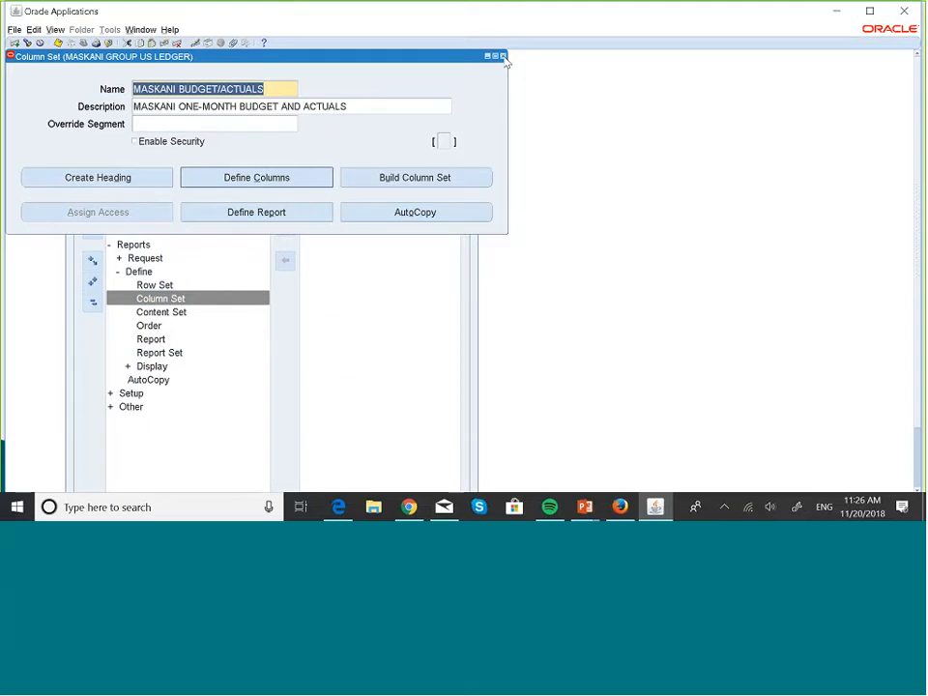
pyautogui.press('Down')
pyautogui.press('Down')
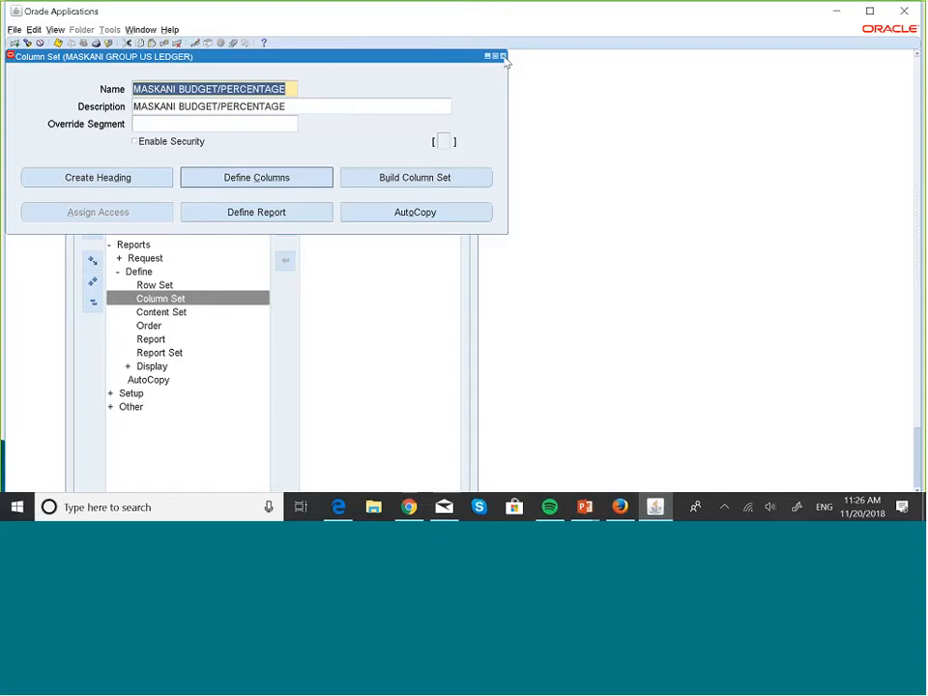
pyautogui.press('Down')
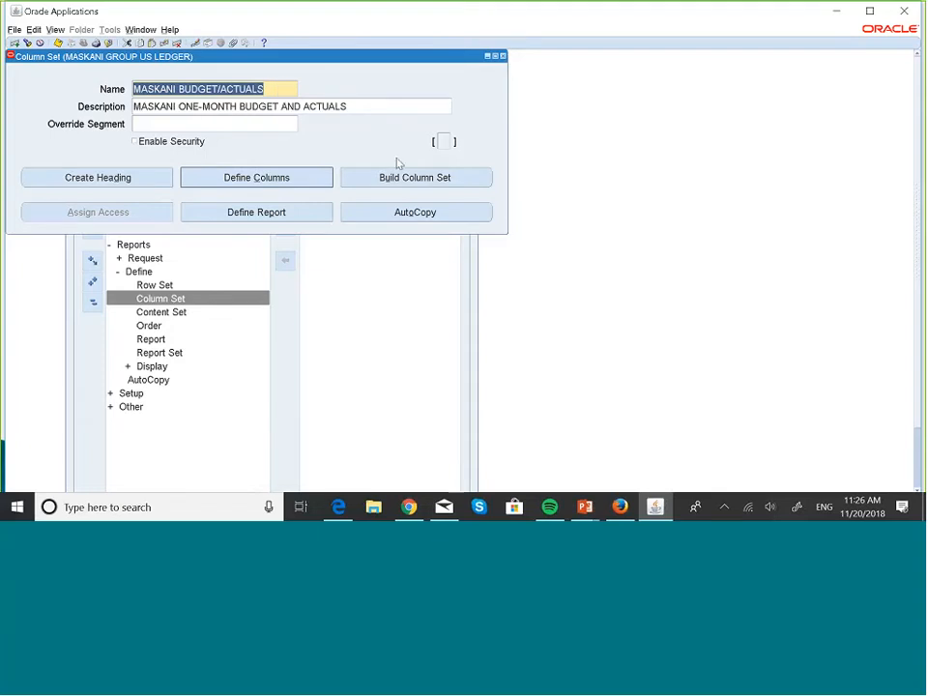
# - In the column set builder for MASKANI BUDGET/ACTUALS, set the amount type of column 30 to PTD-Variance
pyautogui.click(400, 184)
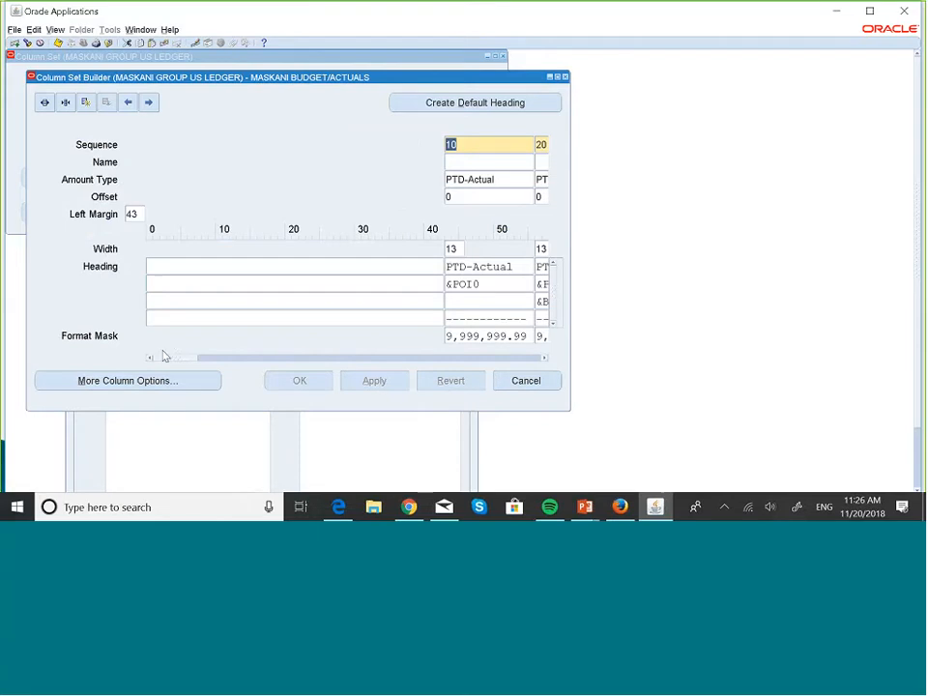
pyautogui.moveTo(160, 359); pyautogui.dragTo(192, 367)
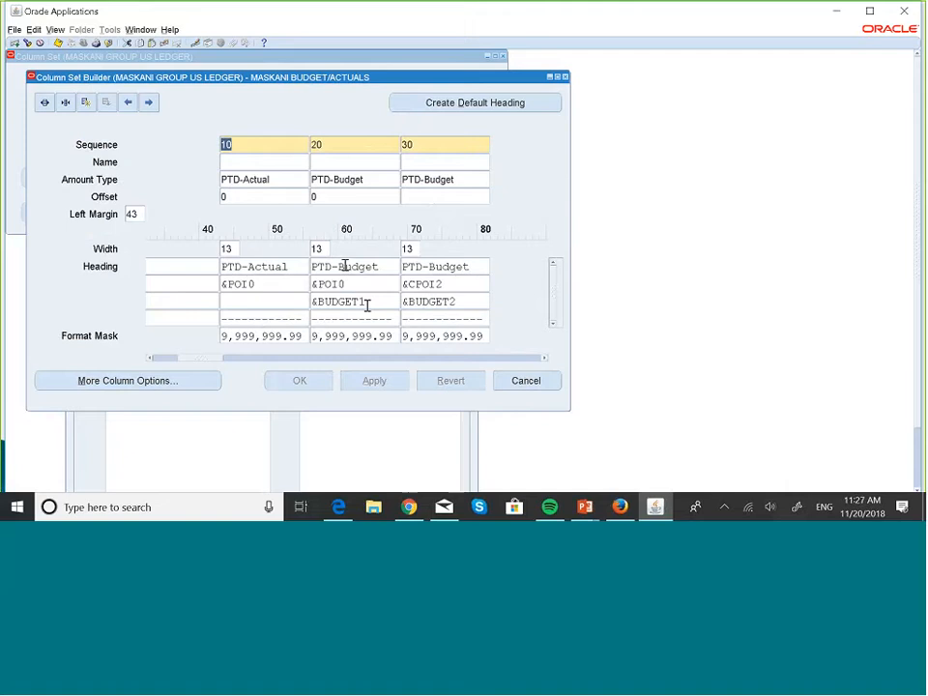
pyautogui.click(467, 184)
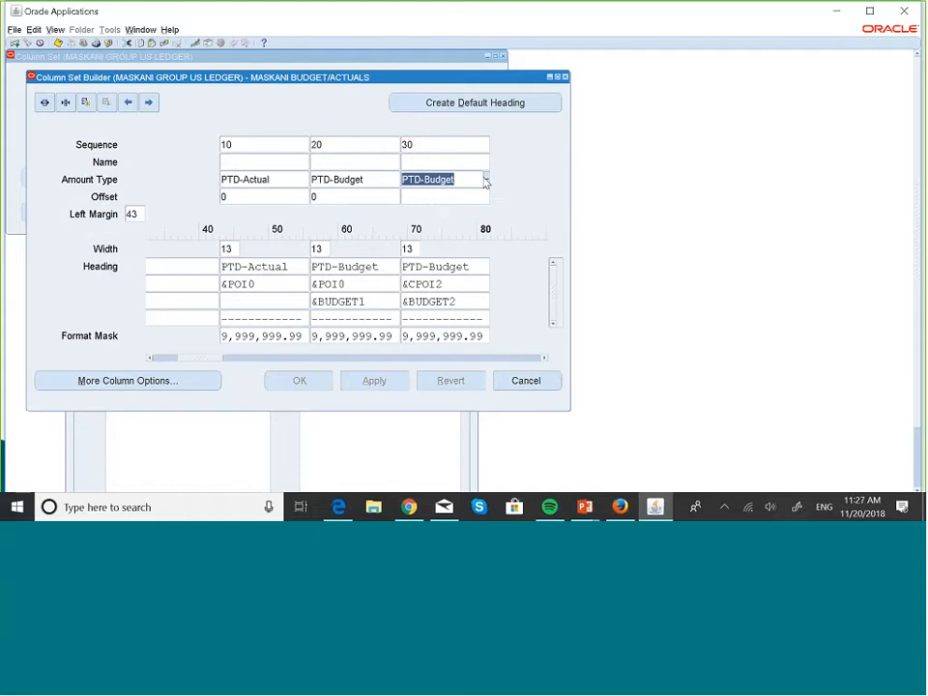
pyautogui.write('PTD')
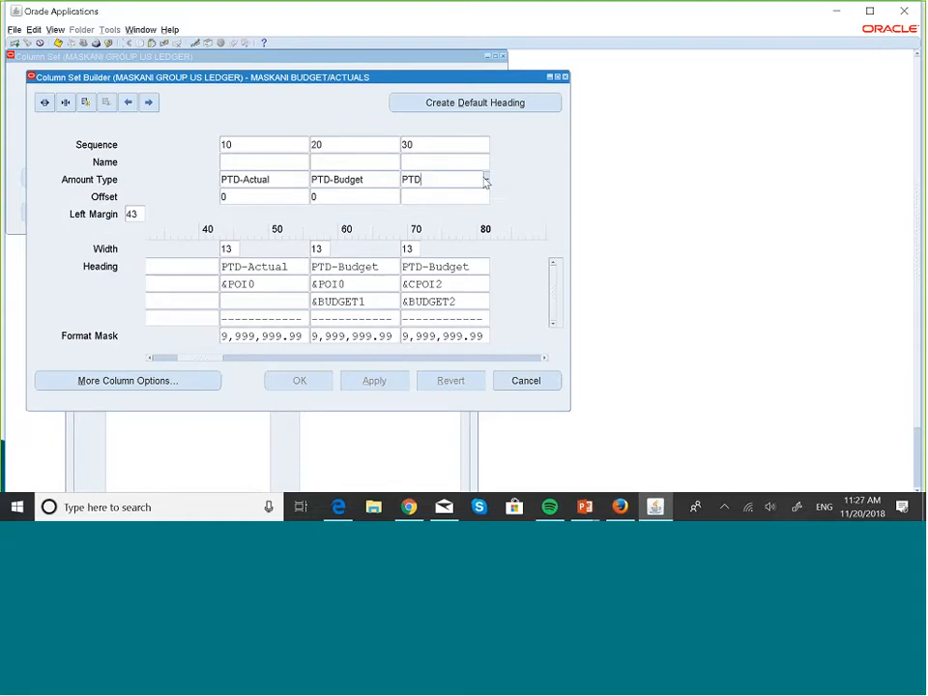
pyautogui.click(486, 181)
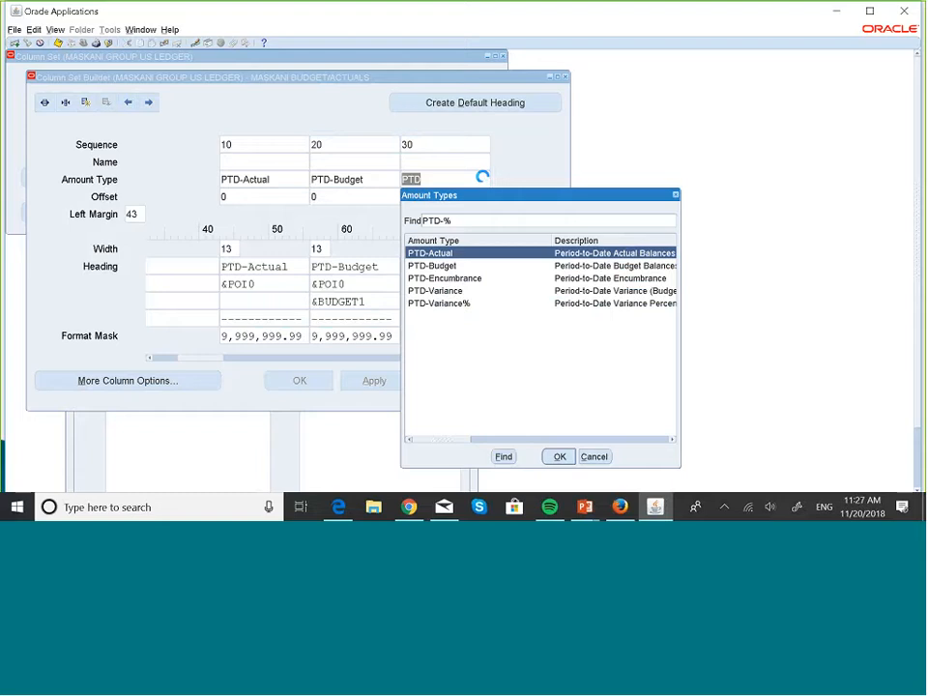
pyautogui.moveTo(454, 440); pyautogui.dragTo(435, 439)
pyautogui.moveTo(451, 439); pyautogui.dragTo(440, 448)
pyautogui.click(437, 291)
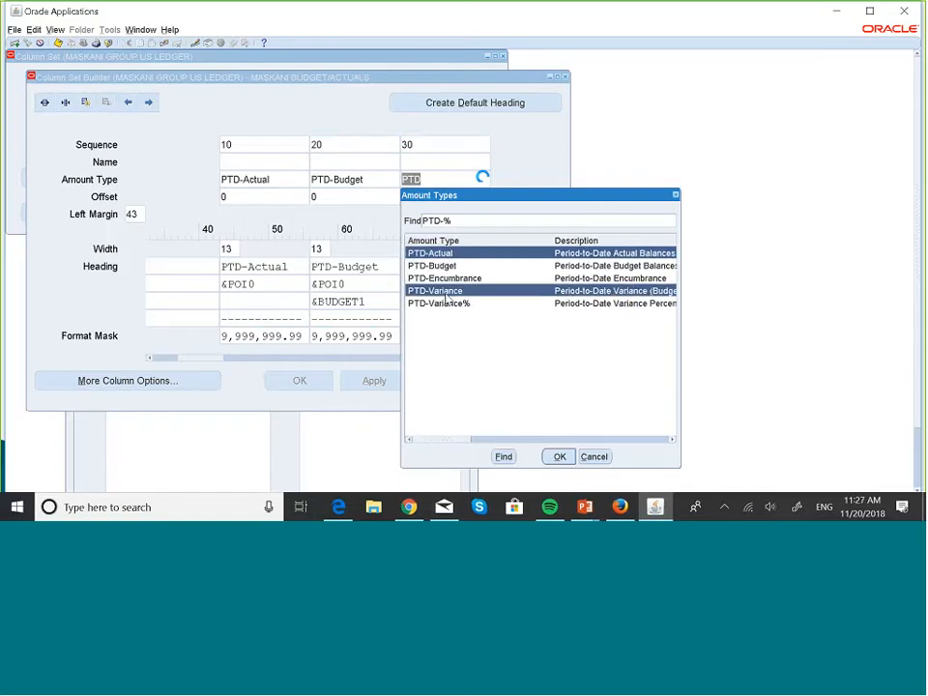
pyautogui.click(559, 456)
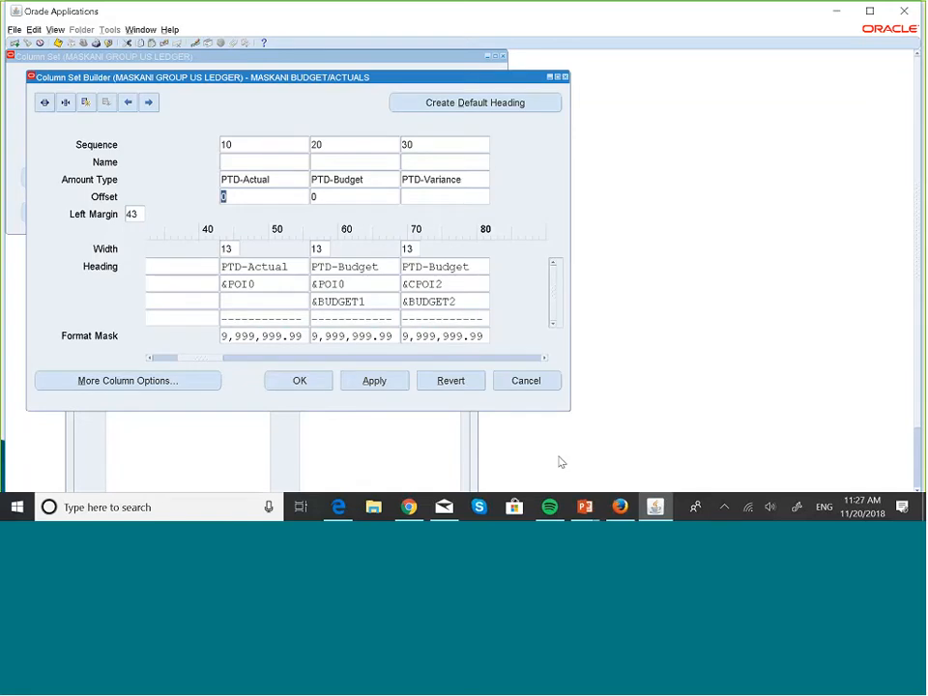
# - Set the offset of the PTD-Variance column to 0 and save the column set
pyautogui.click(424, 196)
pyautogui.write('0')
pyautogui.click(58, 42)
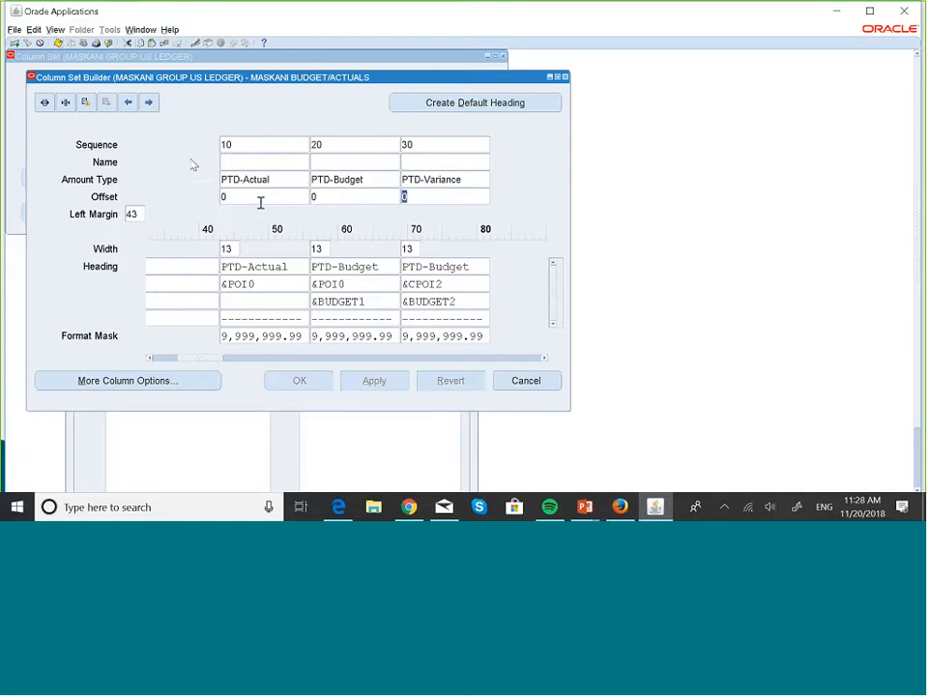
# - Move the PTD-Budget column ahead of the PTD-Actual column and clear its sequence number
pyautogui.click(360, 145)
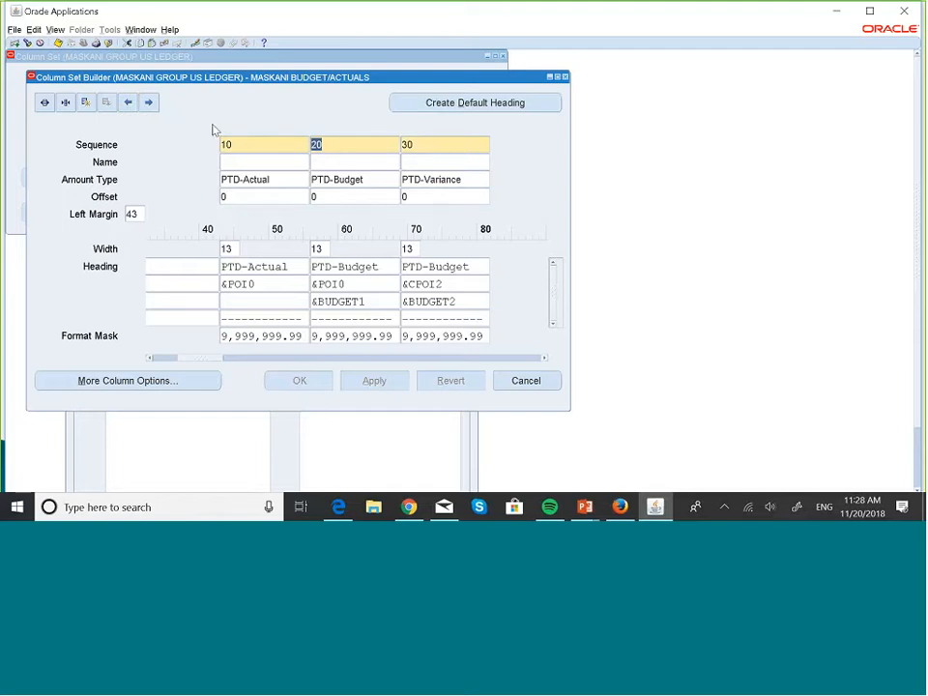
pyautogui.click(126, 103)
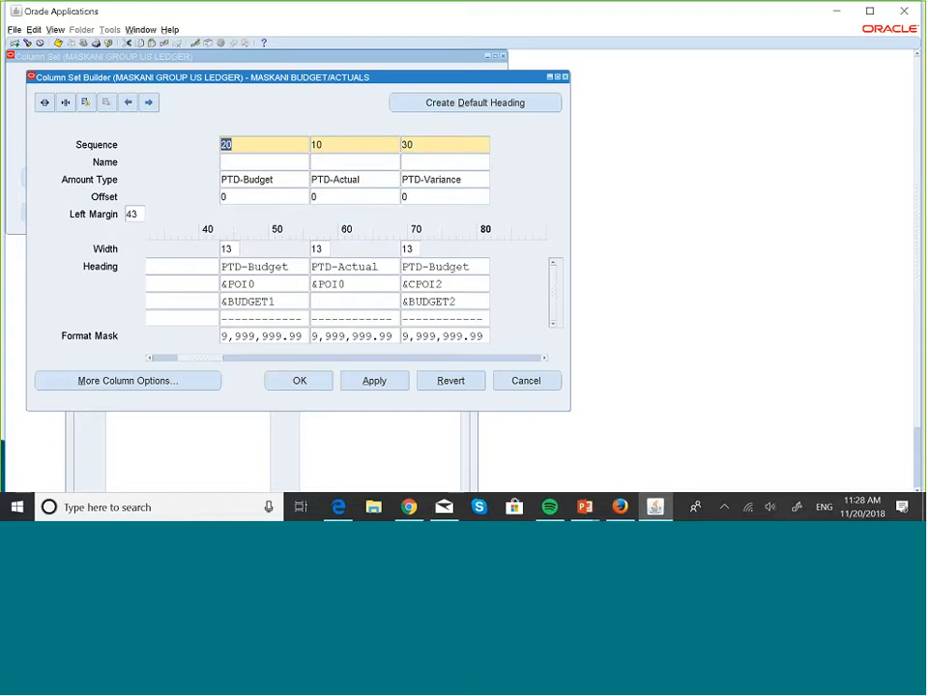
pyautogui.click(274, 150)
pyautogui.press('BackSpace')
pyautogui.press('BackSpace')
pyautogui.write('0')
pyautogui.press('BackSpace')
# - Try to change the PTD-Actual column's sequence to 20 and save it
pyautogui.click(333, 147)
pyautogui.doubleClick(333, 147)
pyautogui.write('20')
pyautogui.click(58, 43)
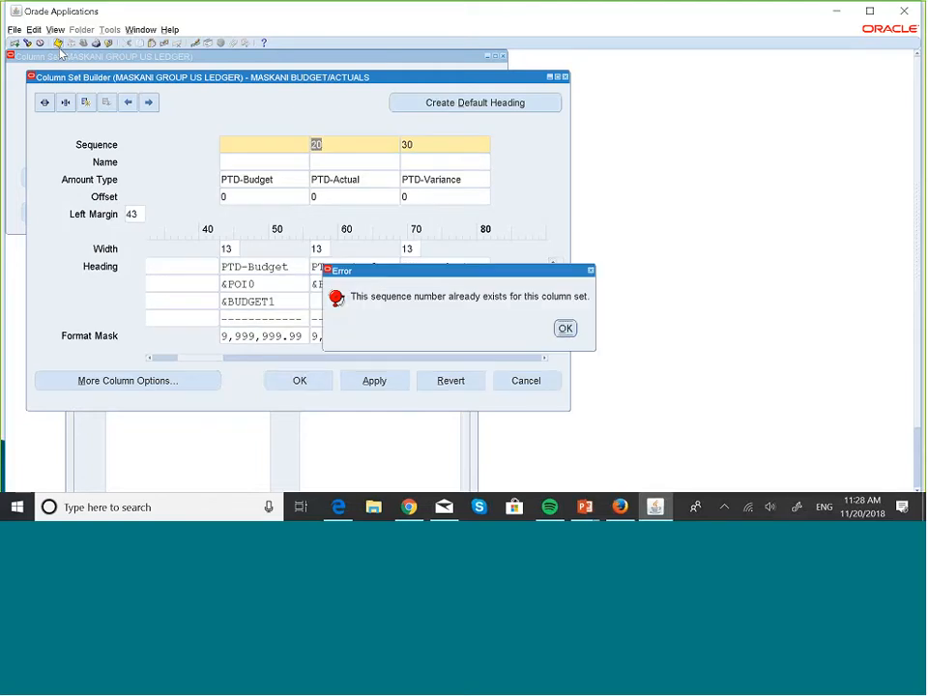
pyautogui.click(565, 330)
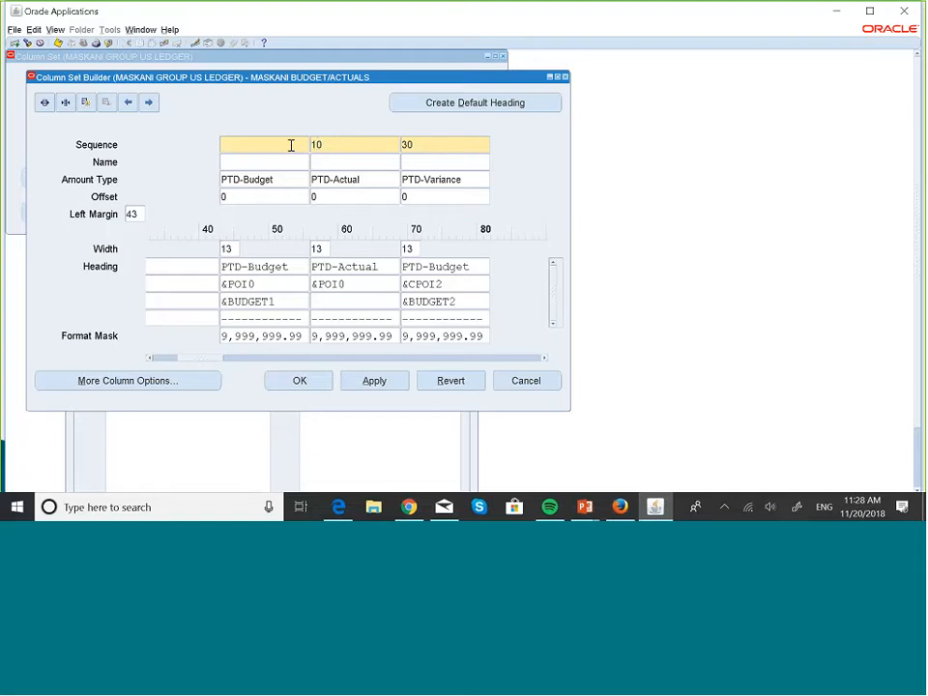
pyautogui.click(337, 139)
pyautogui.write('20')
pyautogui.click(60, 44)
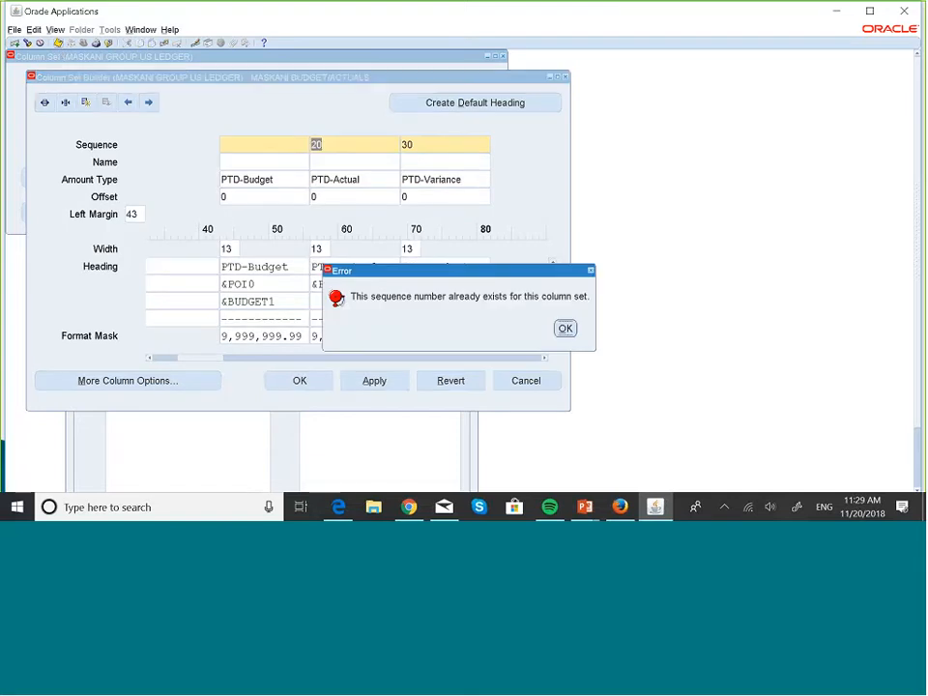
pyautogui.click(566, 330)
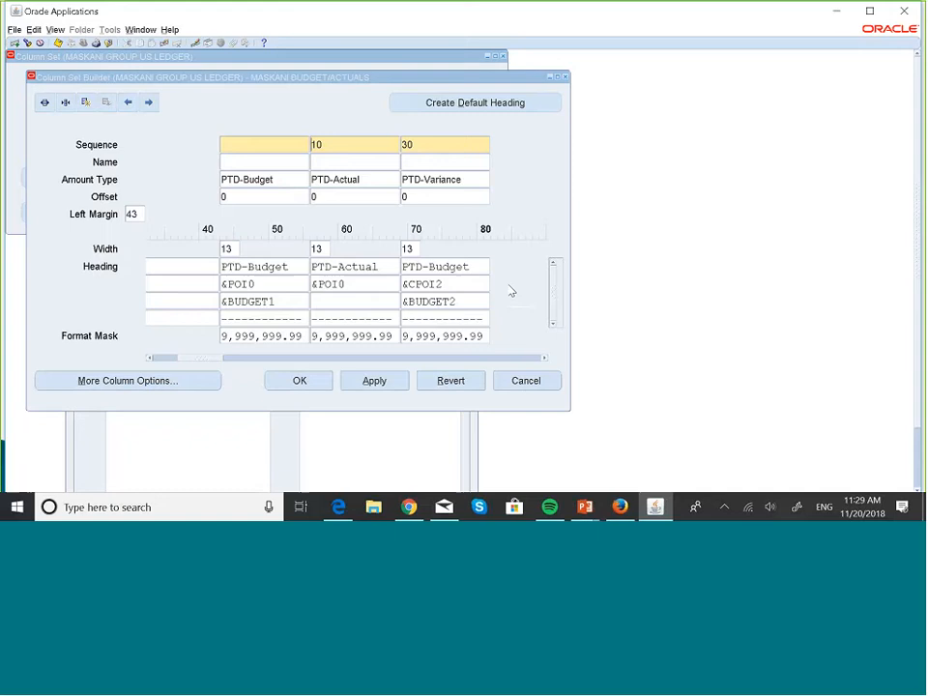
# - Give PTD-Budget sequence 10 and PTD-Actual sequence 20, with the PTD-Budget column placed before PTD-Actual
pyautogui.click(277, 139)
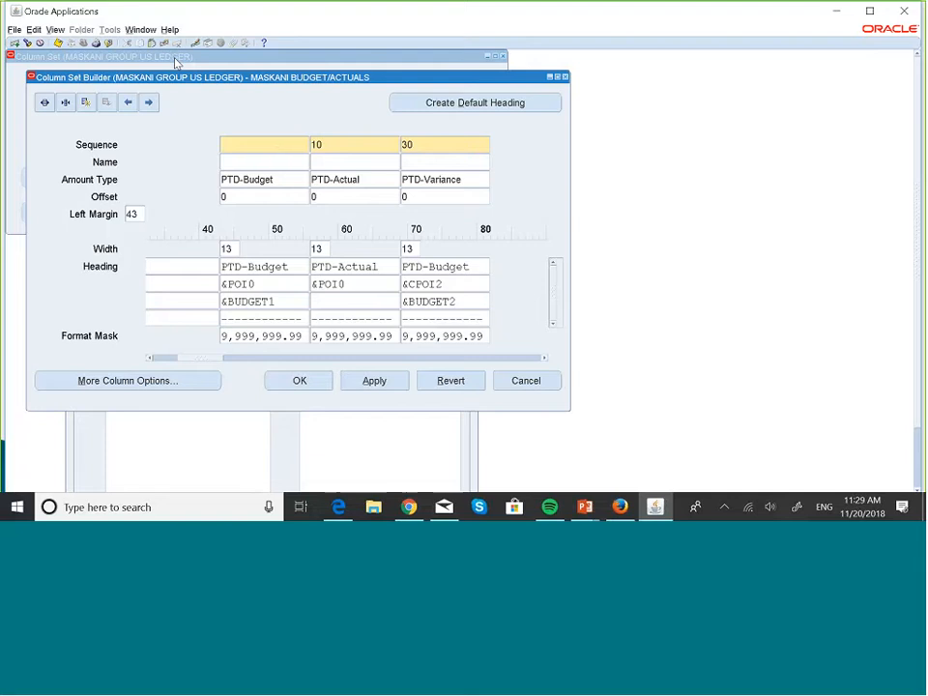
pyautogui.click(367, 145)
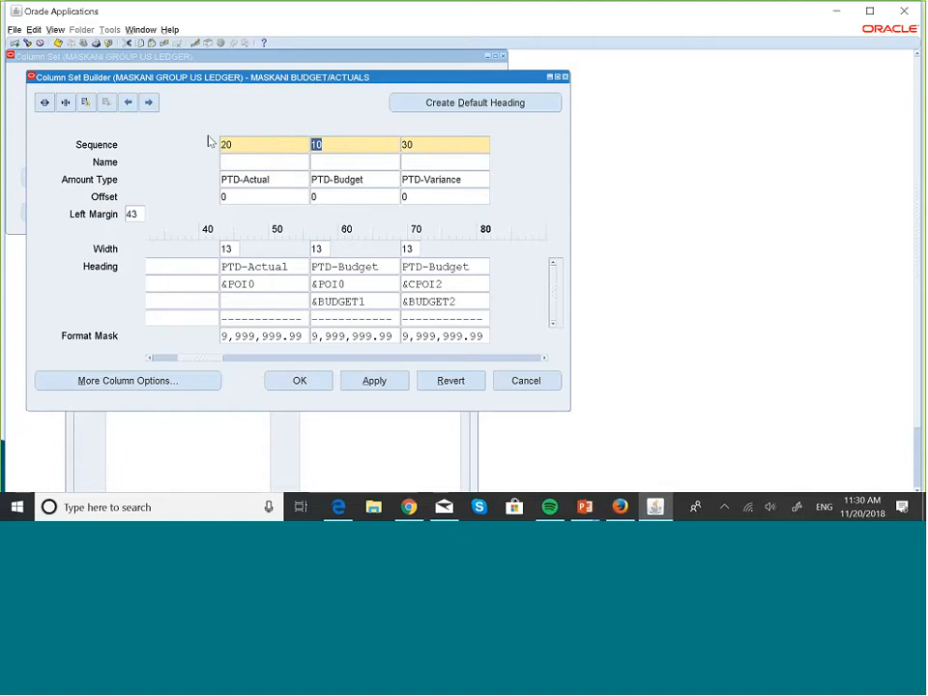
pyautogui.click(128, 104)
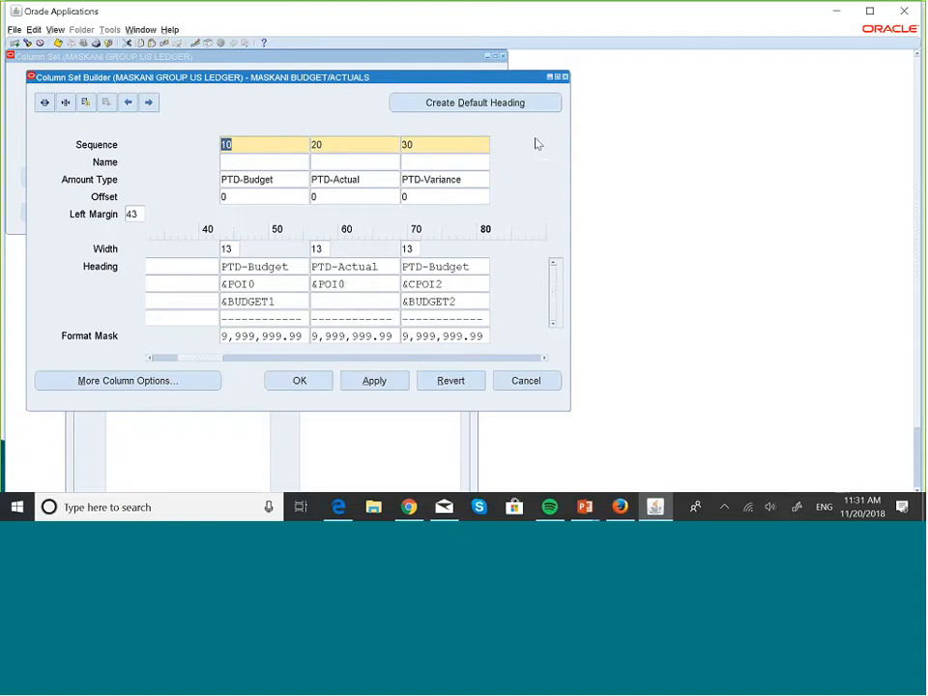
# - Replace the current headings with default ones and shift the PTD-Budget column's dashed line to the fourth heading line
pyautogui.click(521, 109)
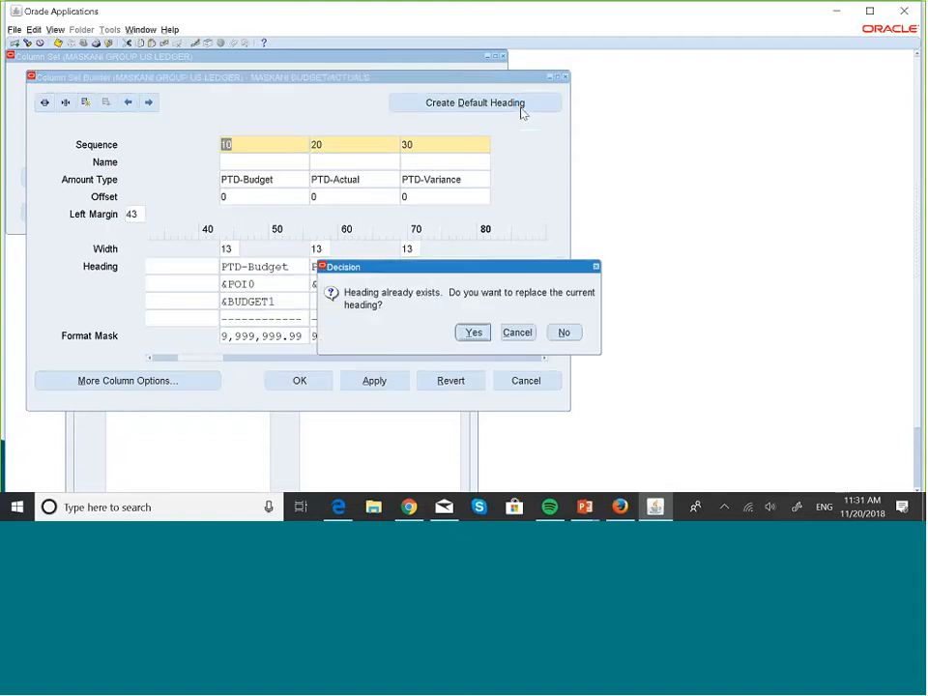
pyautogui.click(473, 333)
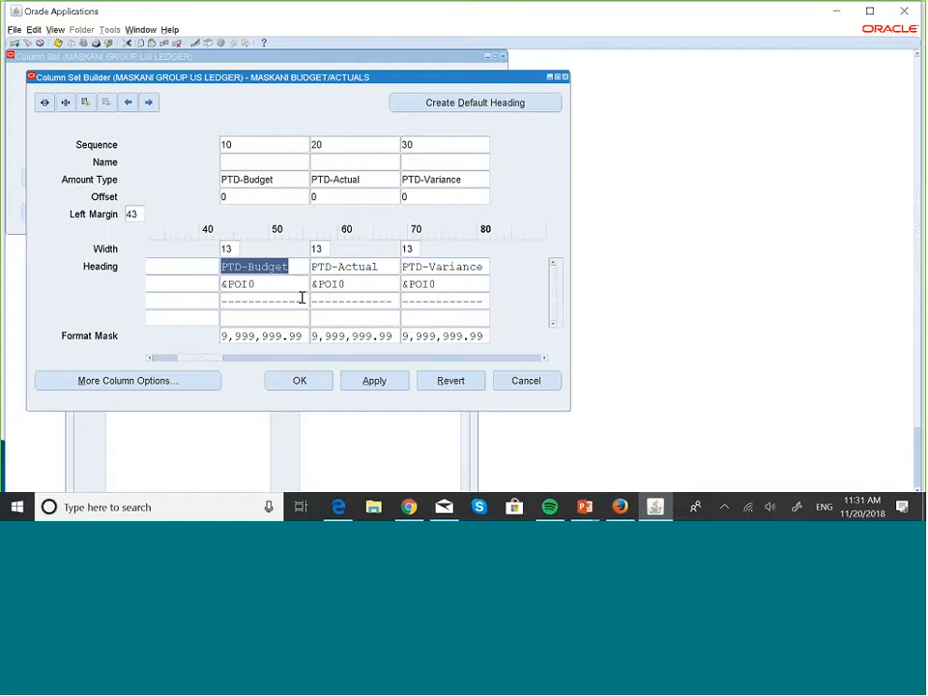
pyautogui.click(223, 302)
pyautogui.hotkey('ctrl', 'c')
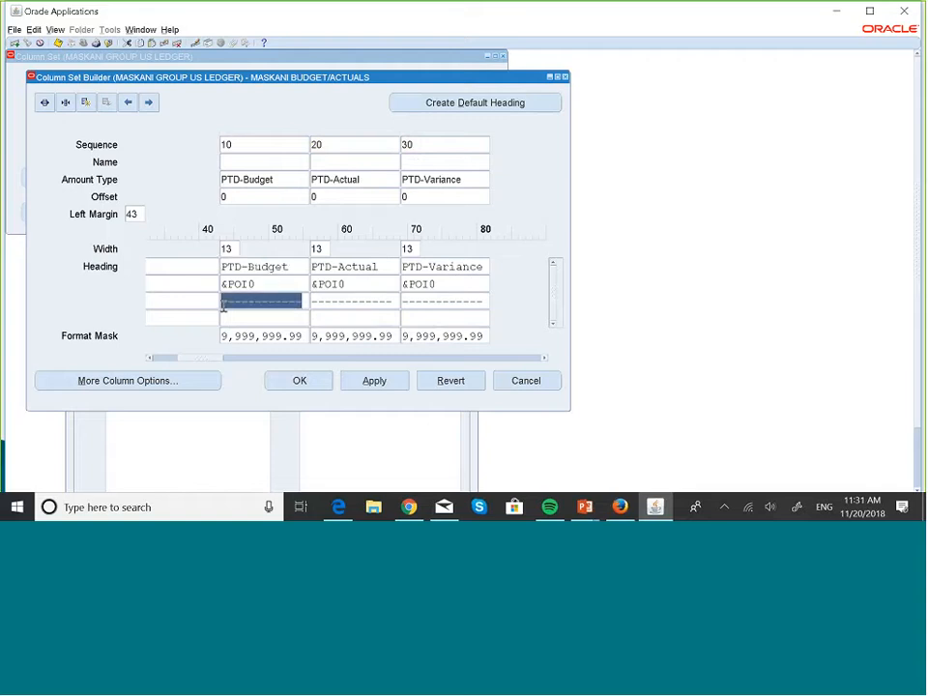
pyautogui.press('Delete')
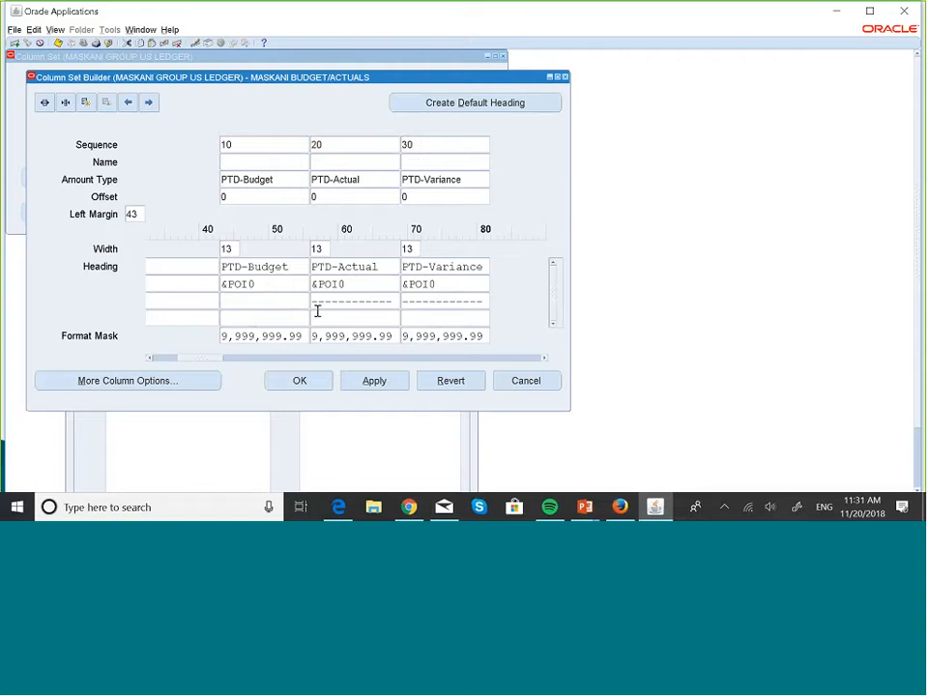
pyautogui.hotkey('ctrl', 'v')
# - Shift the dashed lines of the PTD-Actual and PTD-Variance columns from the third to the fourth heading line
pyautogui.doubleClick(369, 299)
pyautogui.hotkey('ctrl', 'x')
pyautogui.click(372, 320)
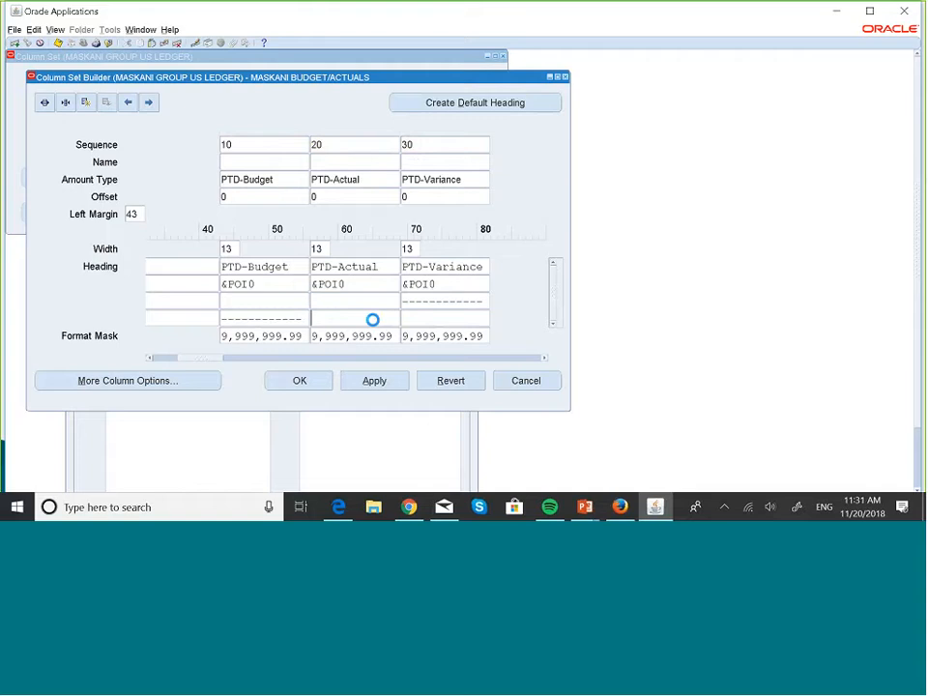
pyautogui.hotkey('ctrl', 'v')
pyautogui.doubleClick(451, 300)
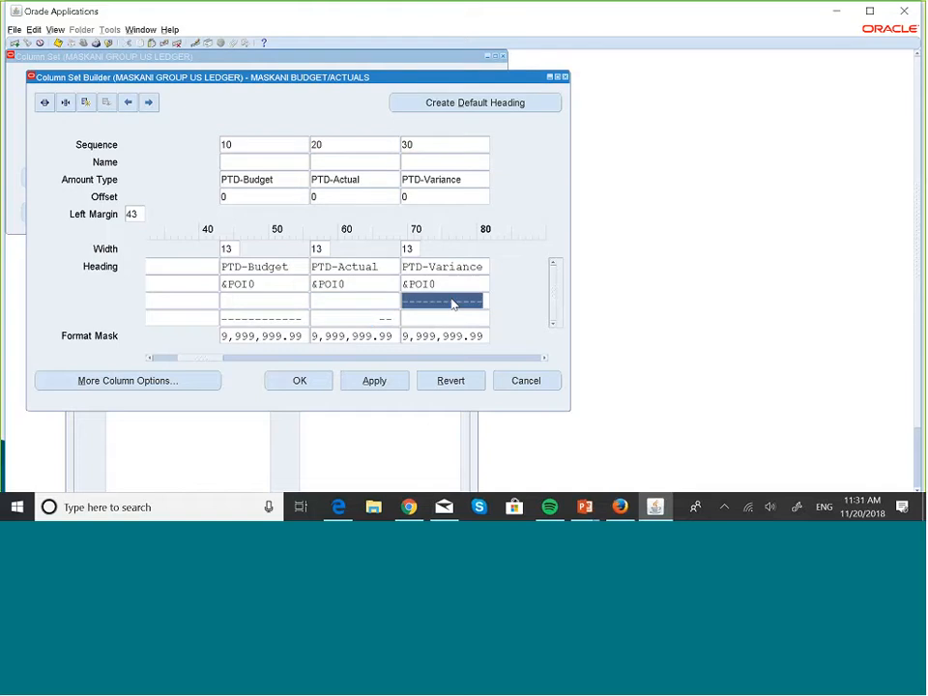
pyautogui.hotkey('ctrl', 'x')
pyautogui.click(465, 317)
pyautogui.hotkey('ctrl', 'v')
# - Enter &BUDGET1 as the third heading line of the PTD-Budget column
pyautogui.click(249, 304)
pyautogui.write('&BUDGET')
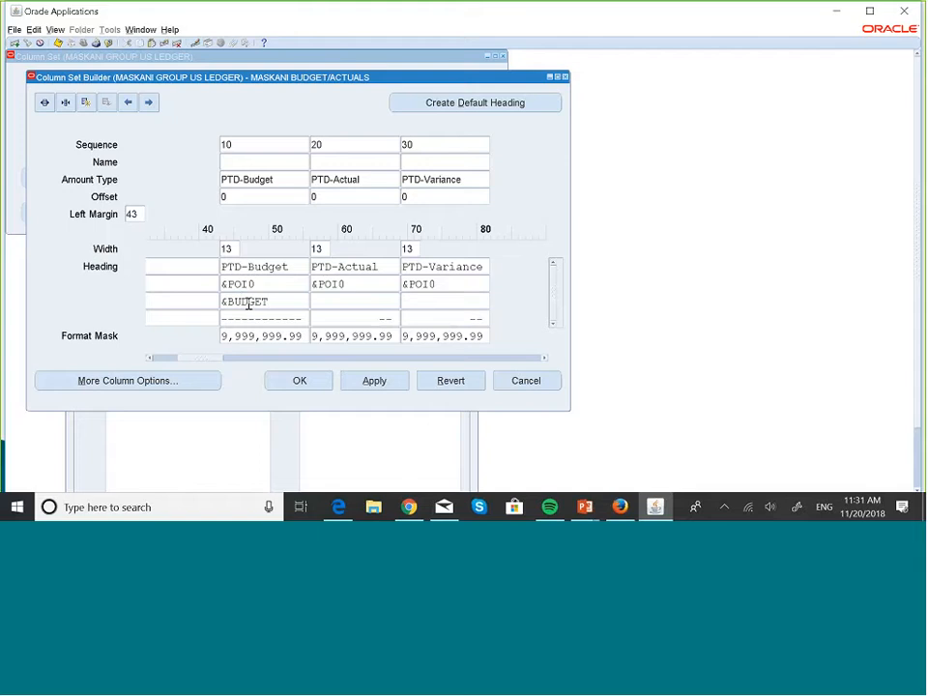
pyautogui.write('1')
# - Examine the additional column options, including the control value, for columns 10 and 20 without changing them
pyautogui.click(192, 383)
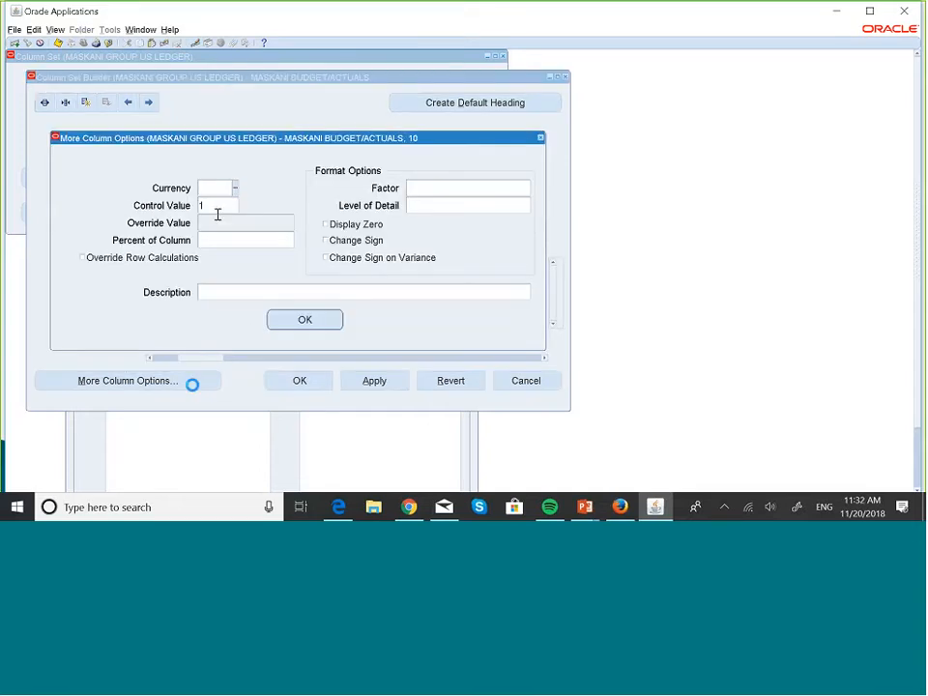
pyautogui.click(275, 319)
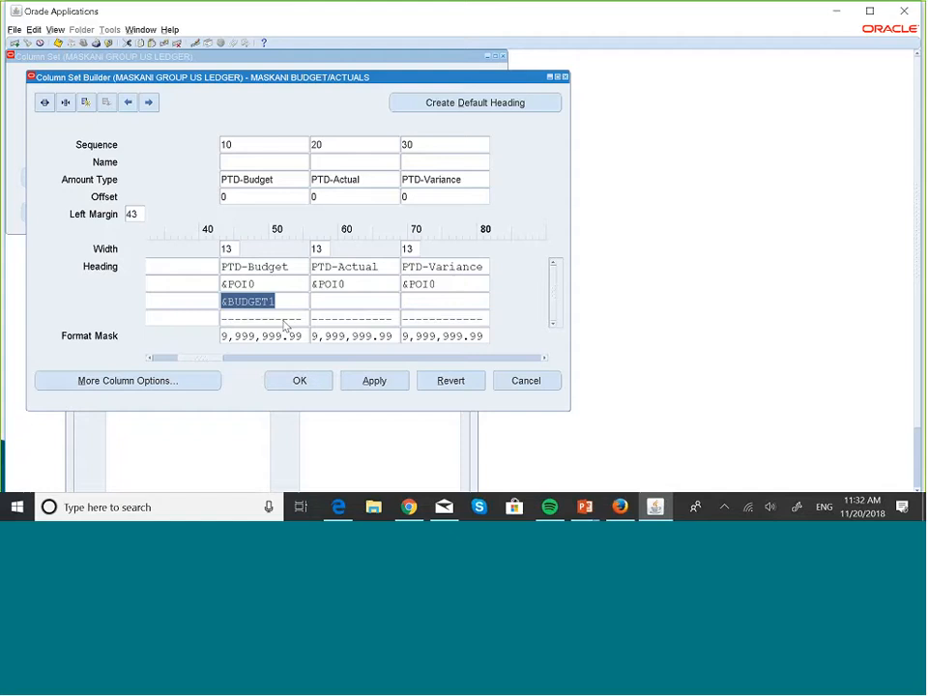
pyautogui.click(357, 304)
pyautogui.click(197, 380)
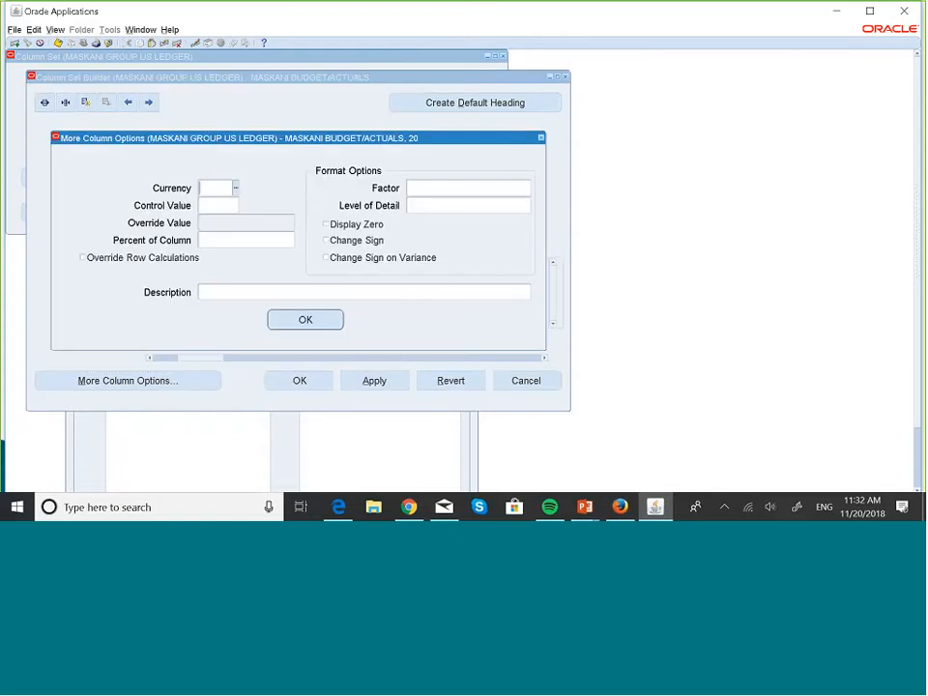
pyautogui.click(542, 137)
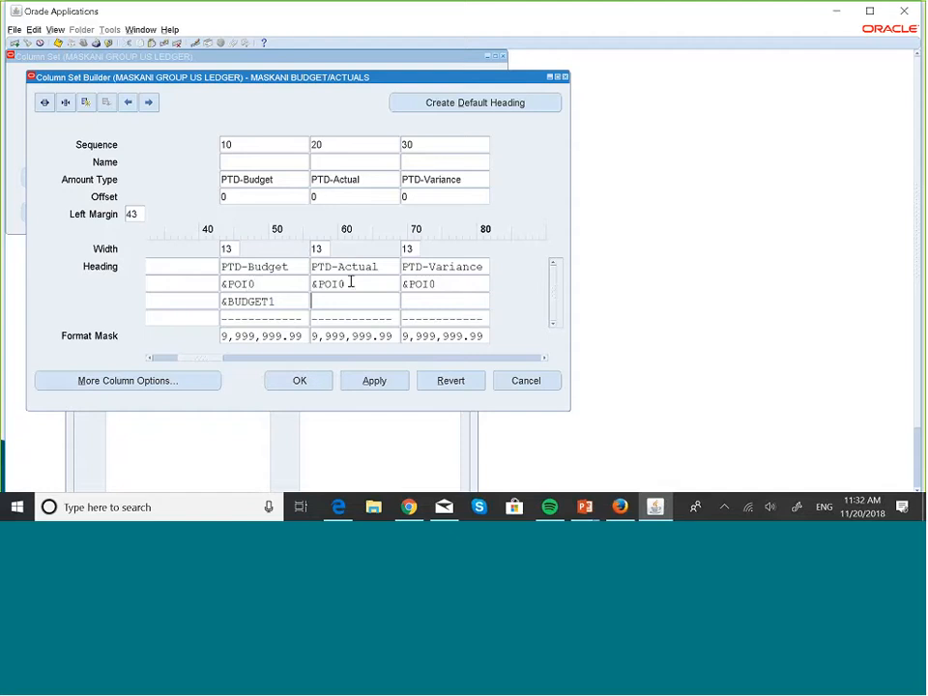
# - Enter Variance as the third heading line of the PTD-Variance column, then save and close the column set builder
pyautogui.click(409, 298)
pyautogui.write('Variance')
pyautogui.click(59, 45)
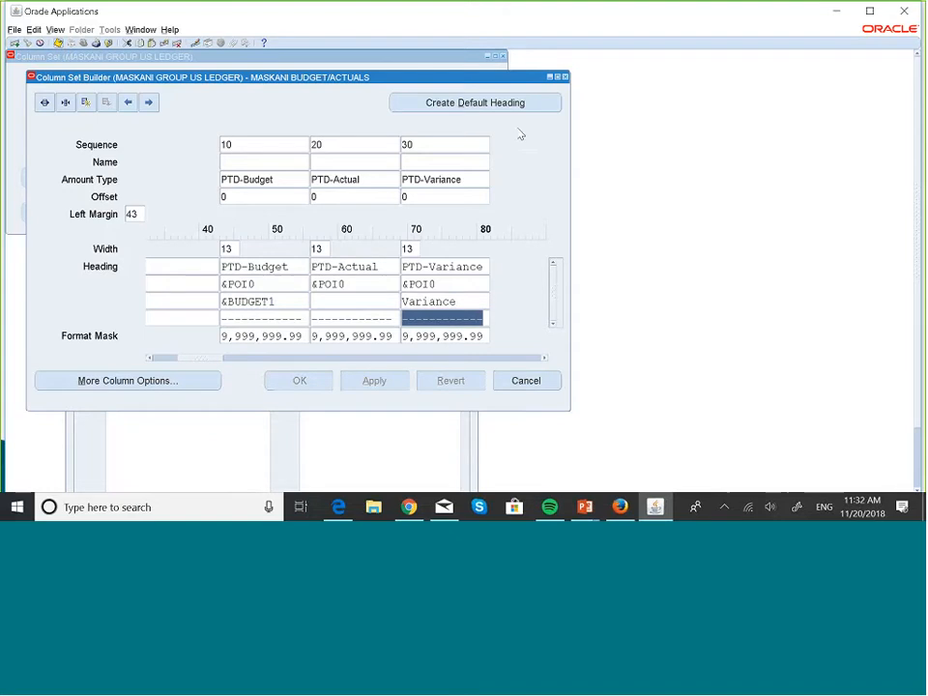
pyautogui.click(566, 76)
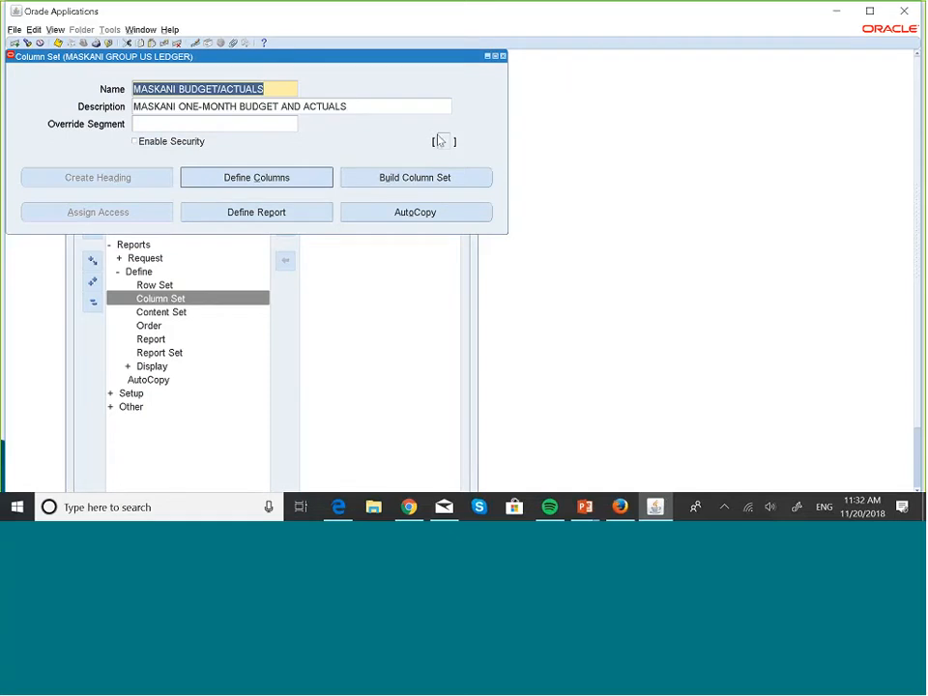
# - Open the column definitions of MASKANI BUDGET/ACTUALS and bring up the exceptions for column 30, PTD-Variance
pyautogui.click(296, 184)
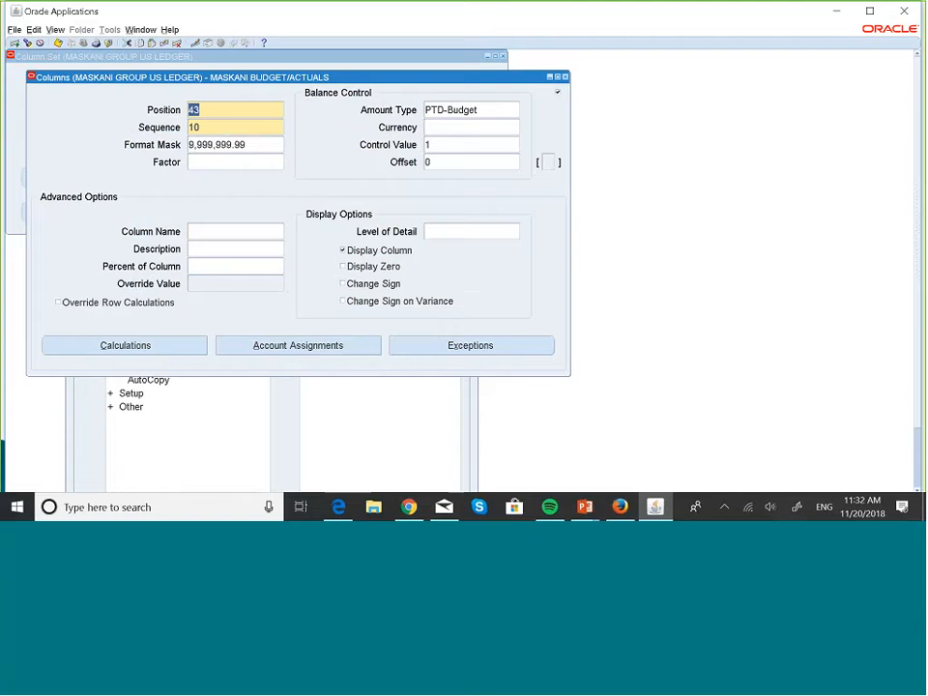
pyautogui.click(261, 131)
pyautogui.press('Down')
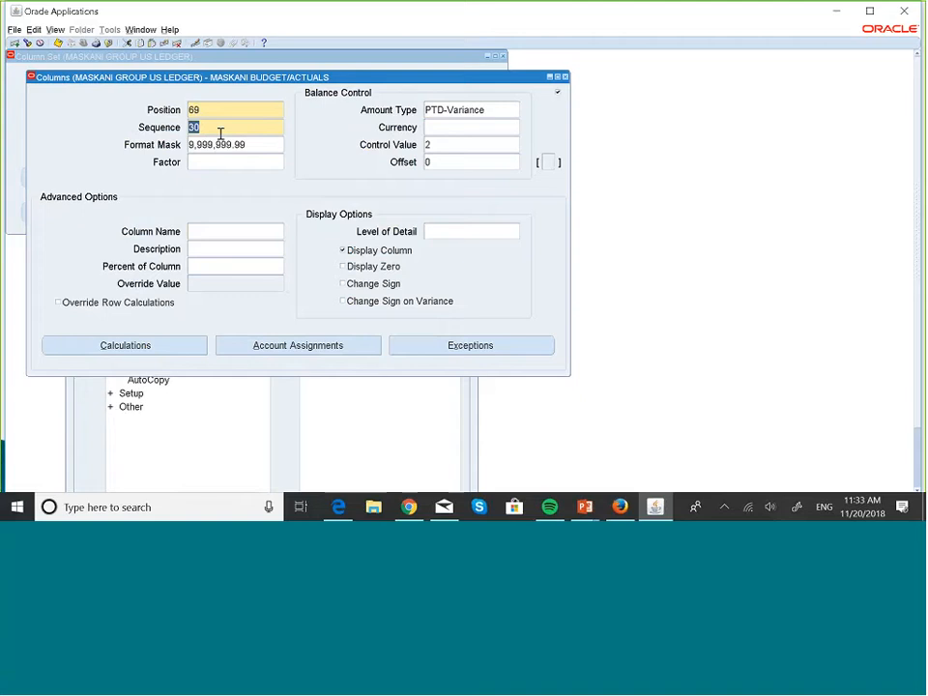
pyautogui.click(481, 351)
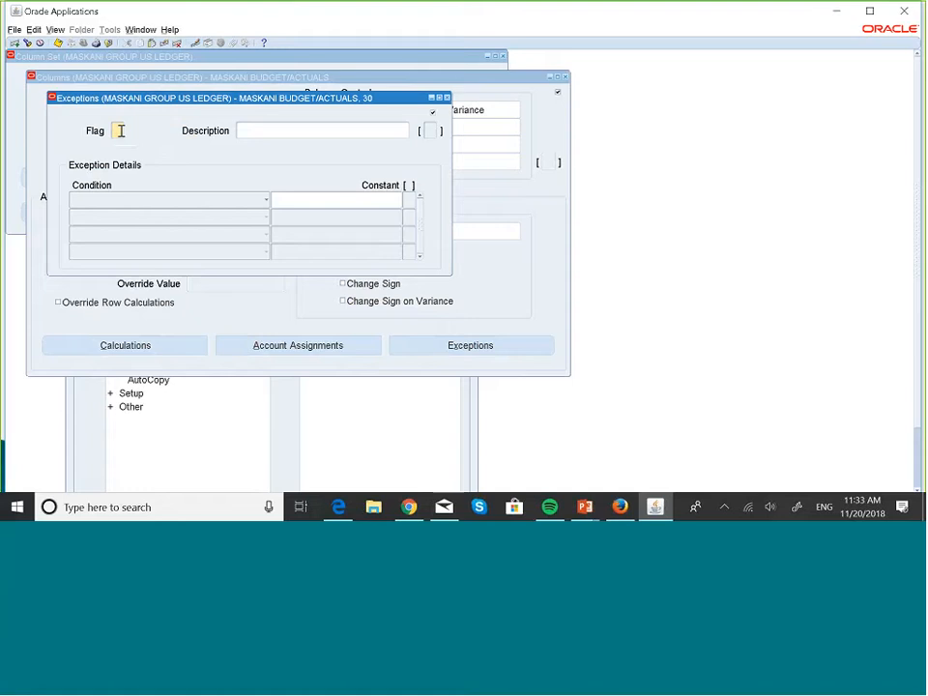
# - Define an exception for the PTD-Variance column with the flag * and the description Negative Variance
pyautogui.write('#')
pyautogui.press('BackSpace')
pyautogui.click(267, 128)
pyautogui.press('capslock')
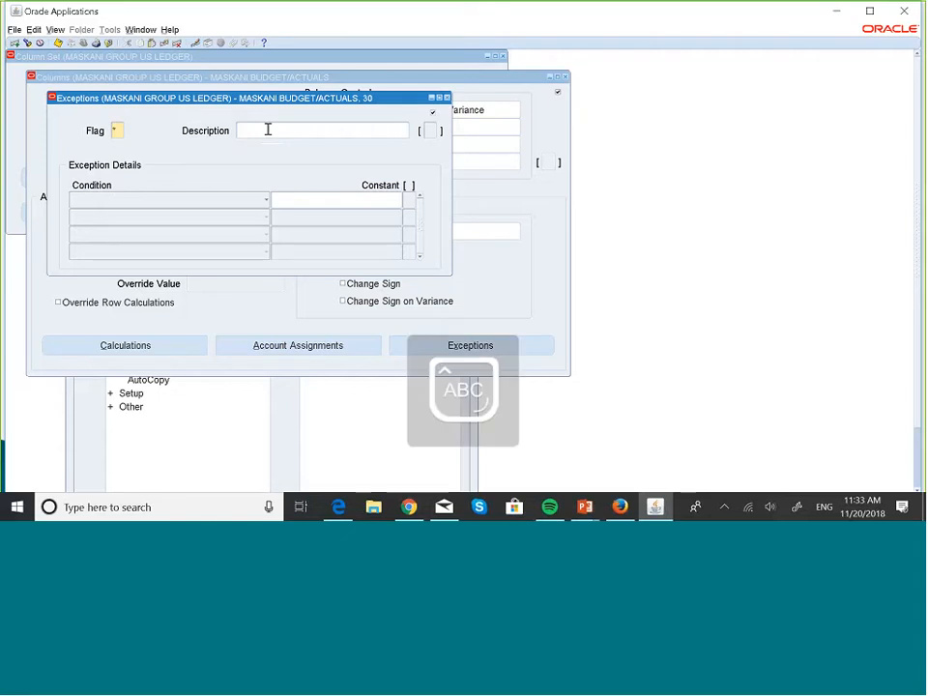
pyautogui.write('Ne')
pyautogui.press('capslock')
pyautogui.write('gati')
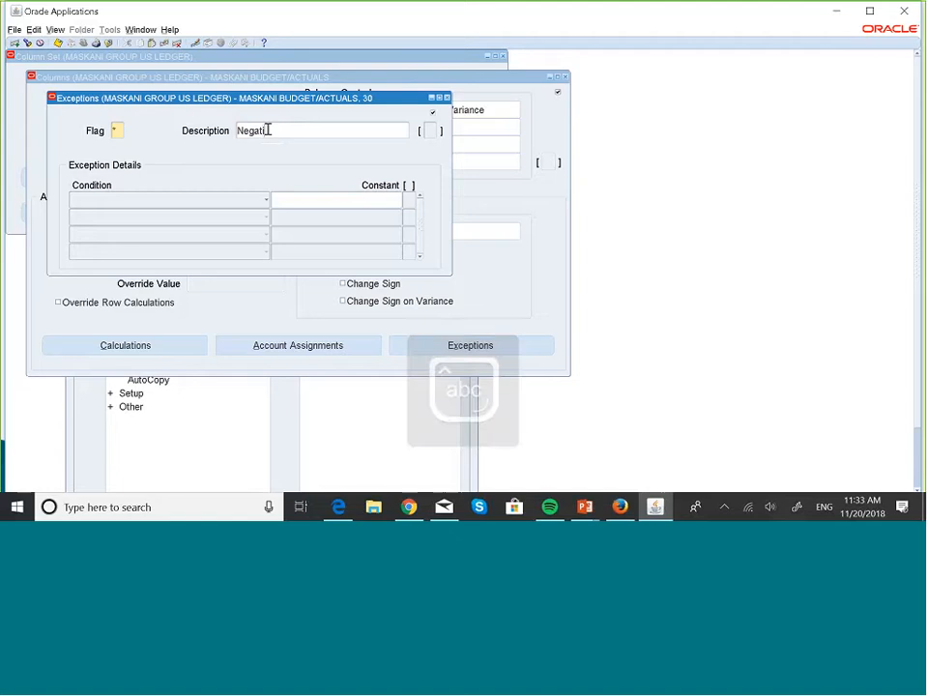
pyautogui.write('ve')
pyautogui.press('capslock')
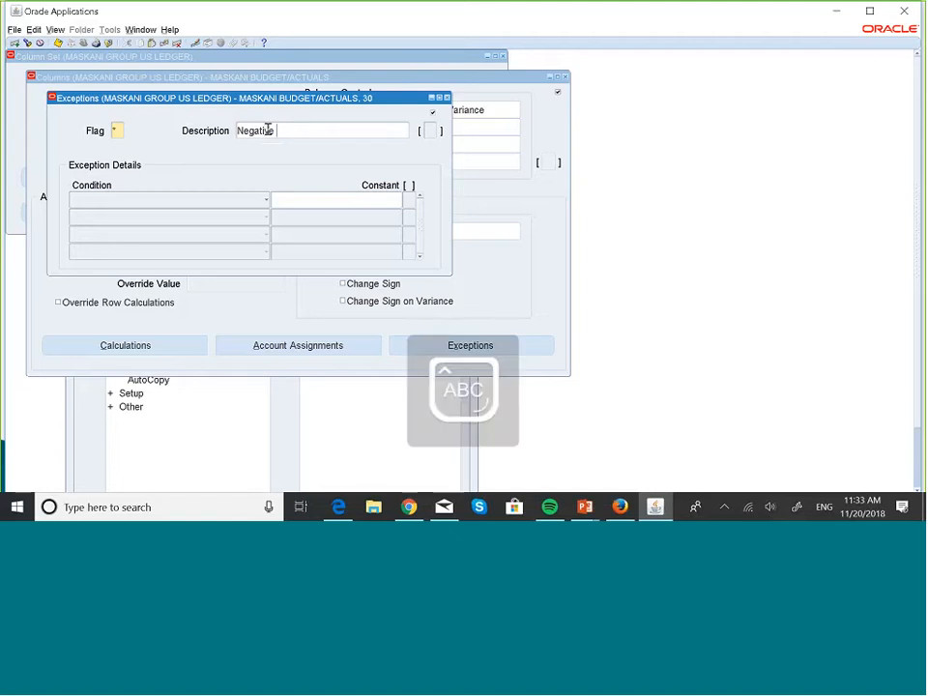
pyautogui.write('Var')
pyautogui.press('capslock')
pyautogui.write('iance')
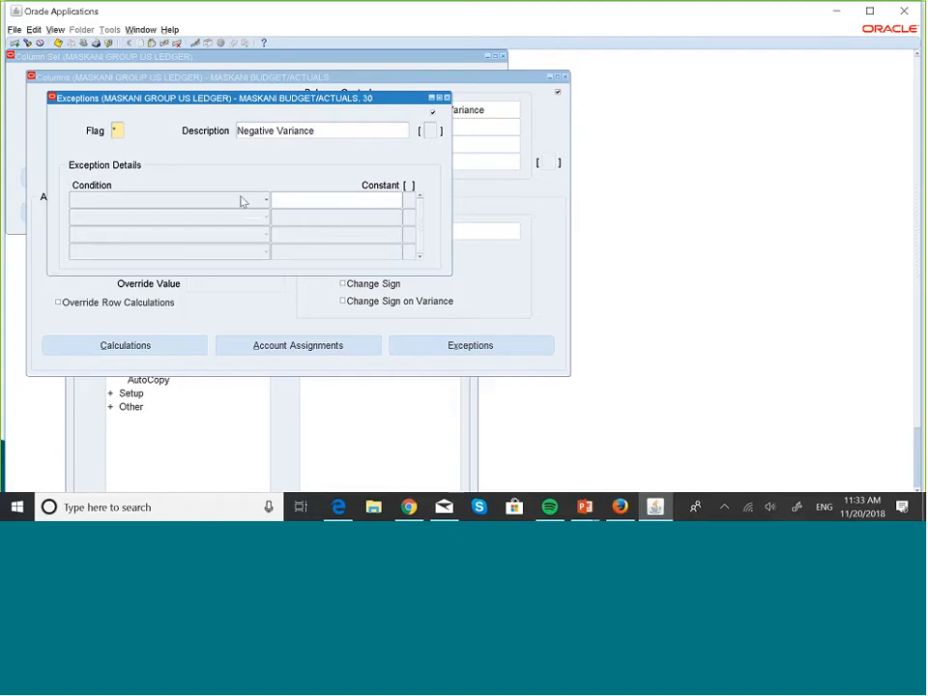
# - Set the Negative Variance exception's condition to Less Than 0, then save and close the exceptions
pyautogui.click(265, 201)
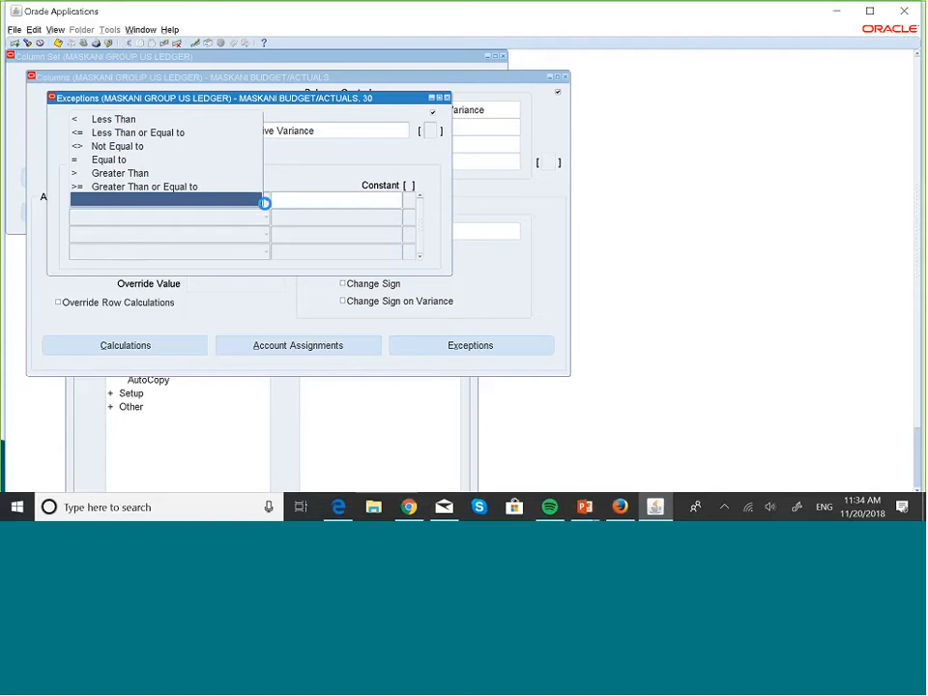
pyautogui.click(133, 128)
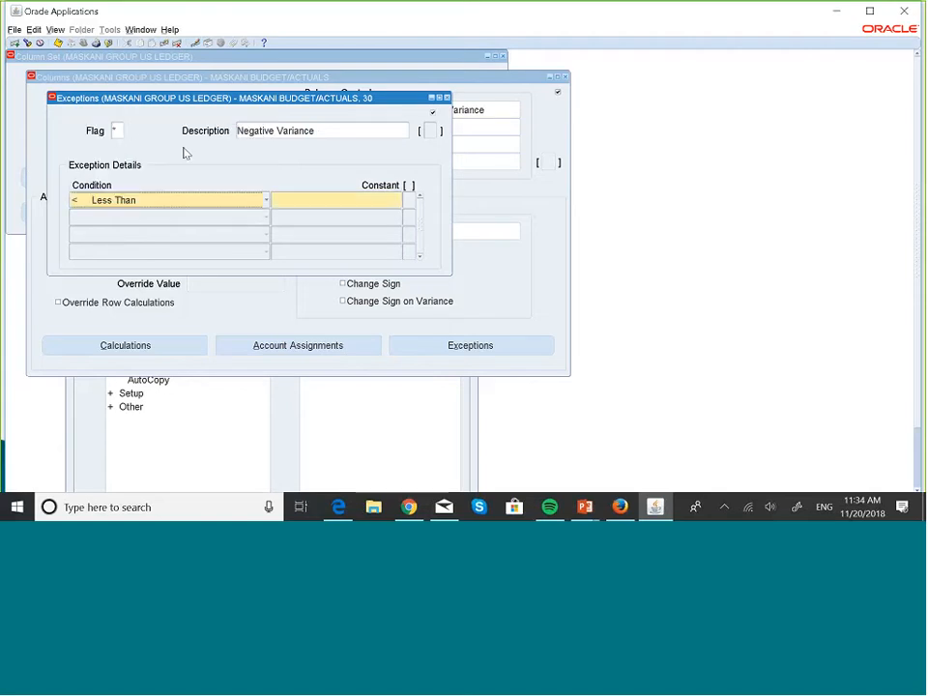
pyautogui.click(327, 203)
pyautogui.write('0')
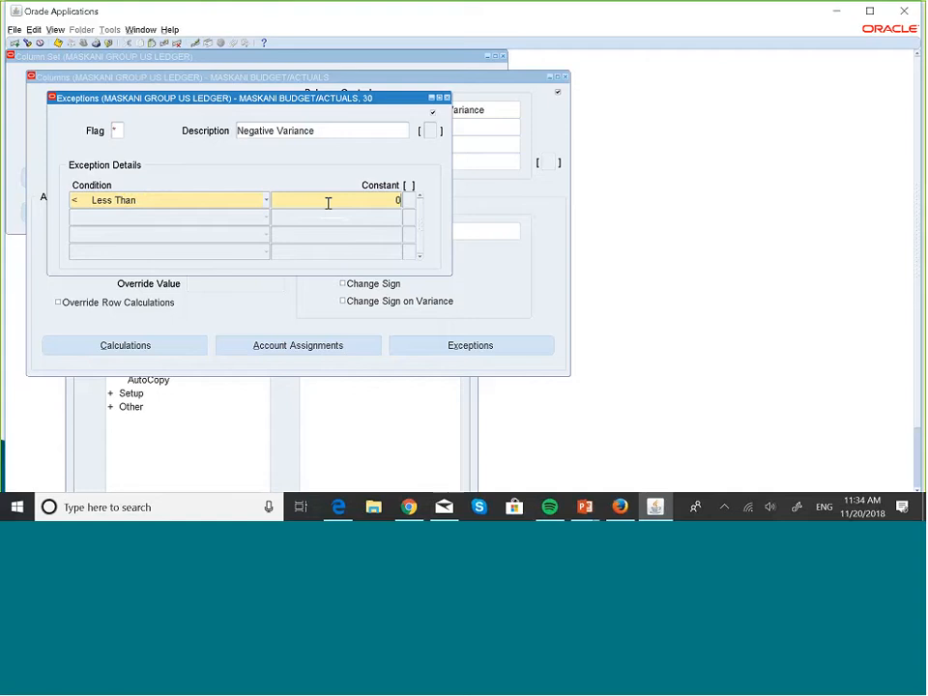
pyautogui.click(59, 46)
pyautogui.click(447, 97)
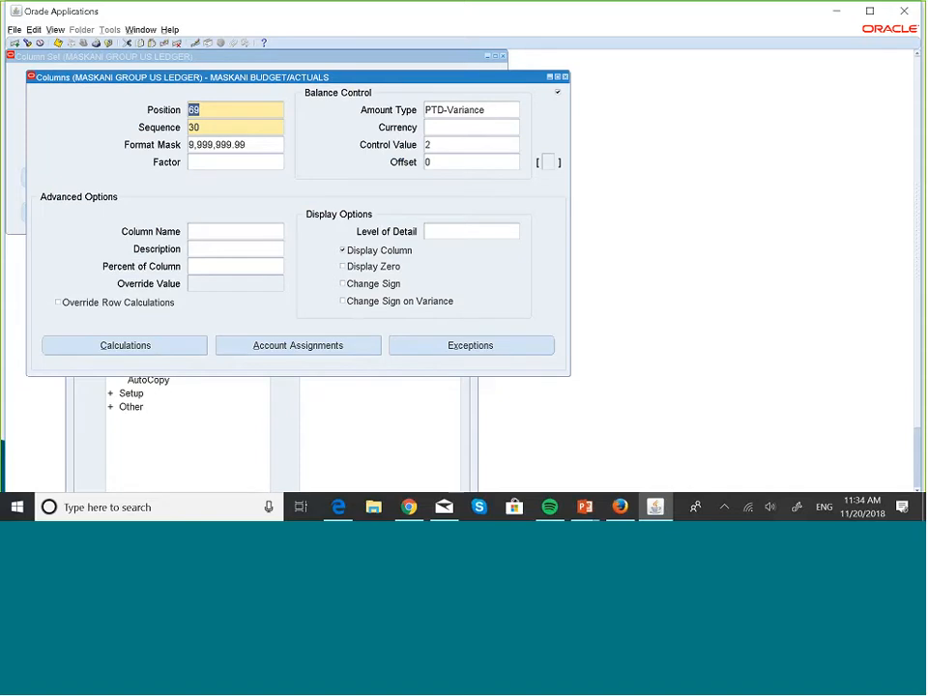
# - Clear the control value of the PTD-Variance column and close the column definitions
pyautogui.click(467, 146)
pyautogui.press('BackSpace')
pyautogui.click(565, 76)
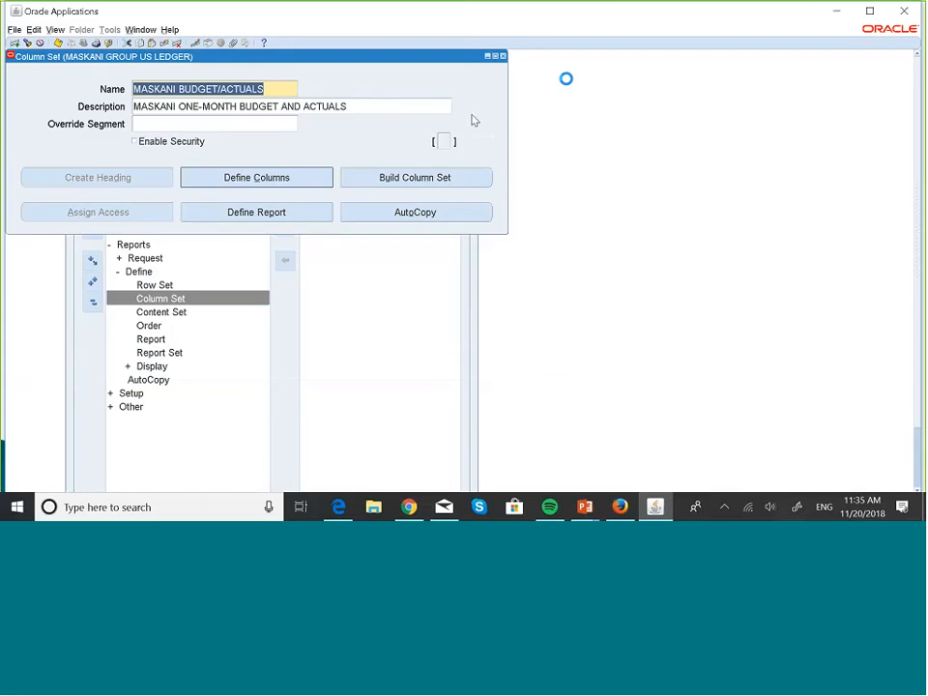
# - Start defining a financial report from the column set and name it MASKANI 001 BUDGET VARIANCE
pyautogui.click(272, 212)
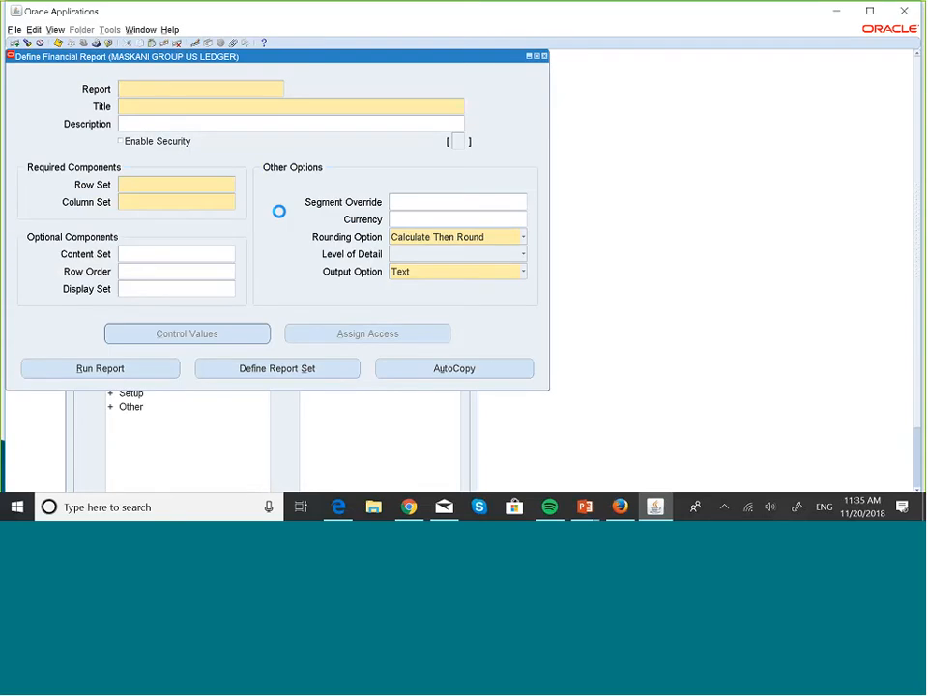
pyautogui.write('MAS')
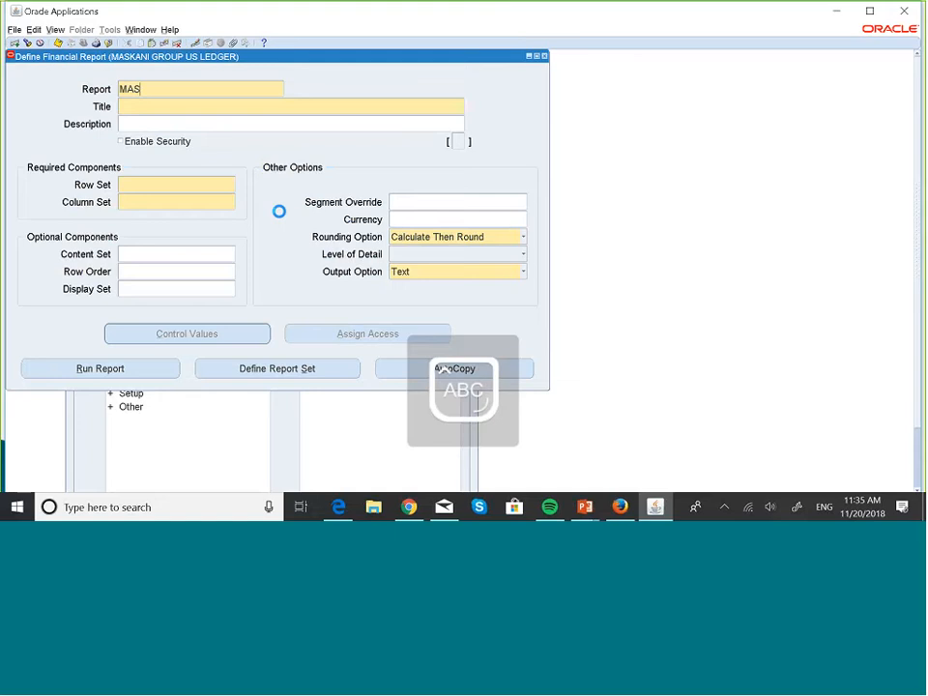
pyautogui.write('N')
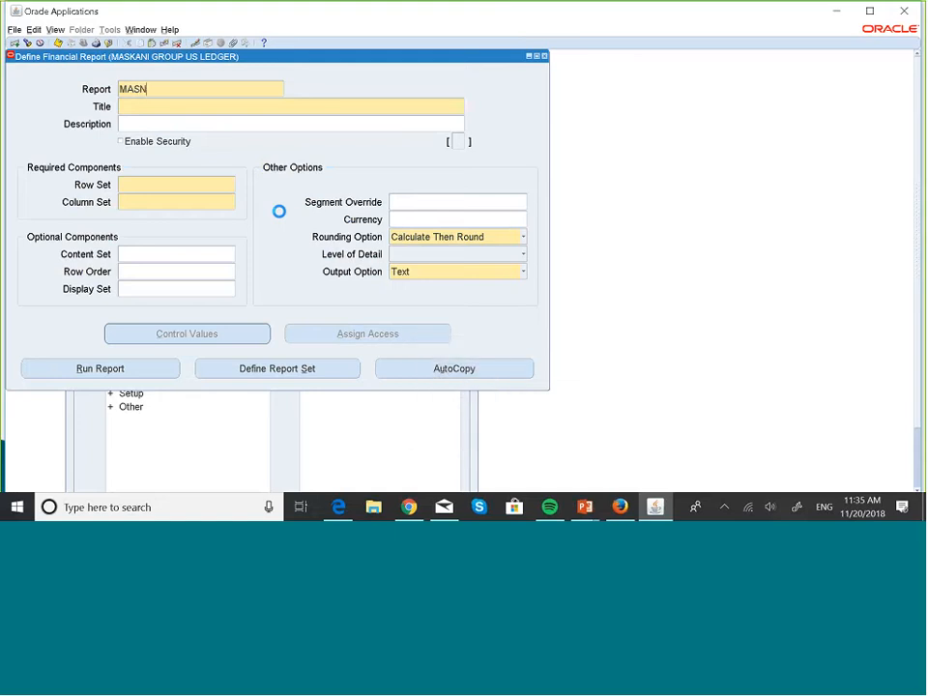
pyautogui.press('BackSpace')
pyautogui.write('KANI 001 BUDGET VA')
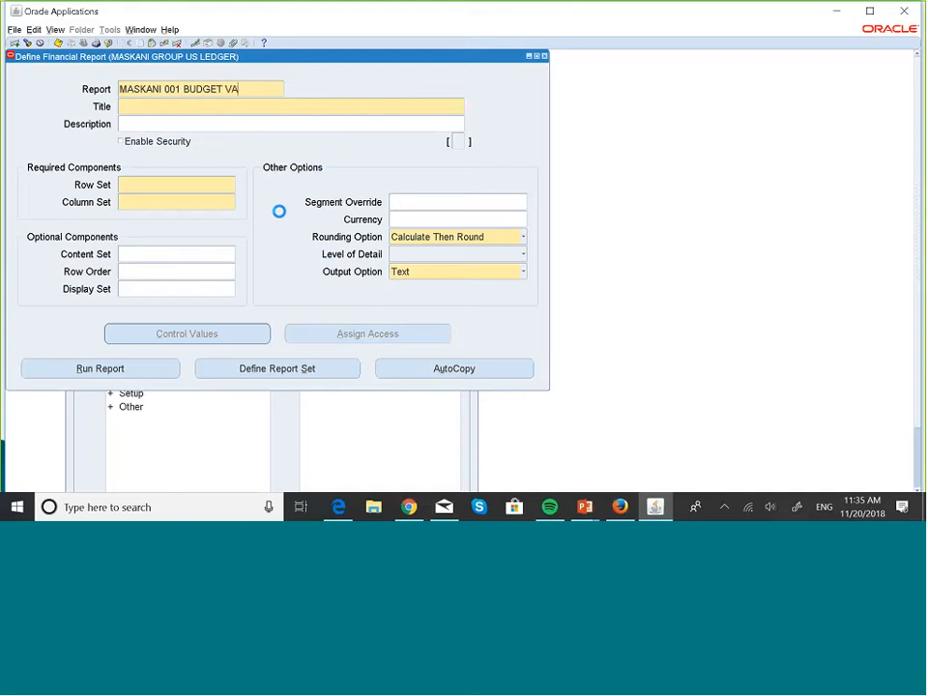
pyautogui.write('RIANCE')
# - Reuse the report name as the title and extend it to MASKANI 001 ONE MONTH BUDGET/ACTUALS VARIANCE
pyautogui.tripleClick(258, 88)
pyautogui.hotkey('ctrl', 'c')
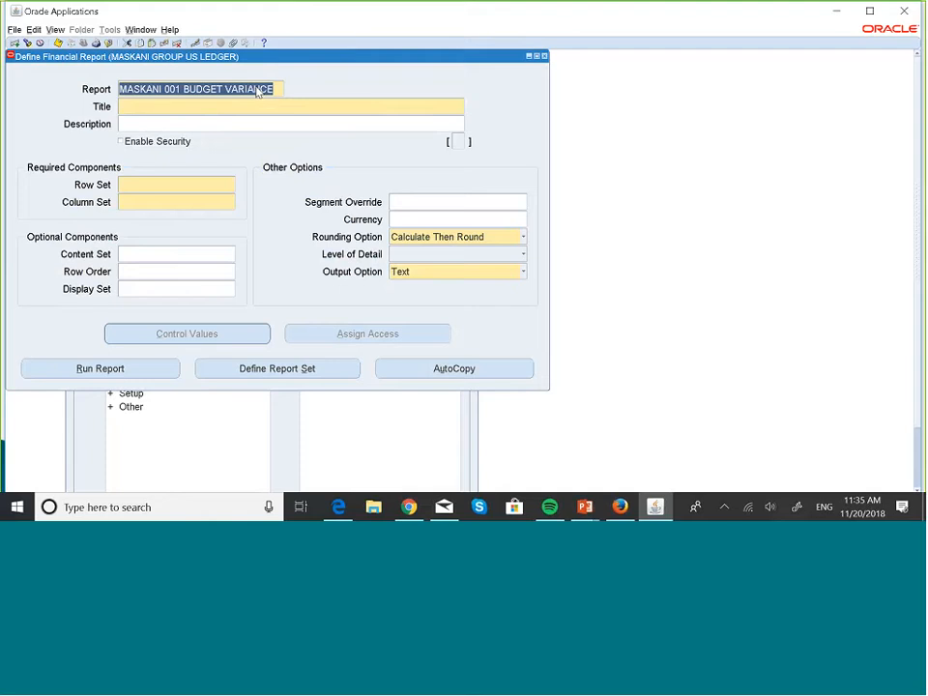
pyautogui.click(194, 103)
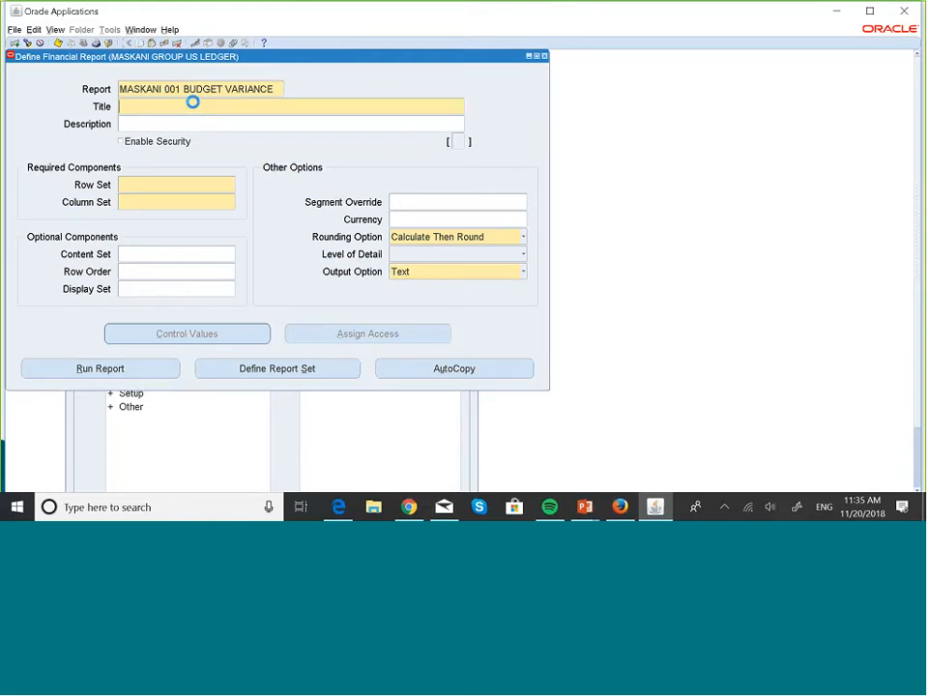
pyautogui.hotkey('ctrl', 'v')
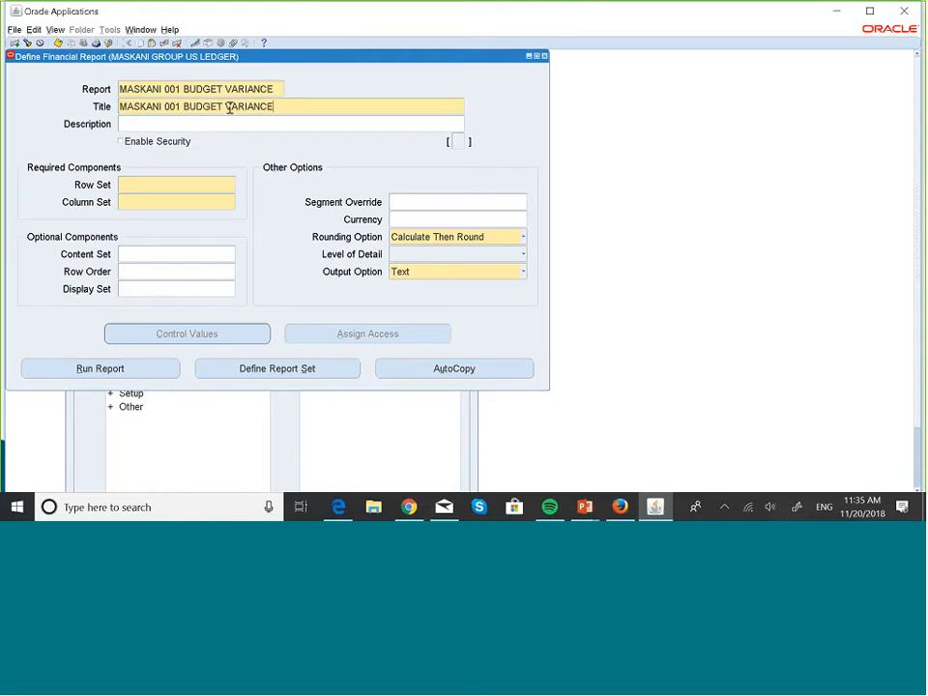
pyautogui.click(185, 109)
pyautogui.write('-ONE ')
pyautogui.write('MONTH')
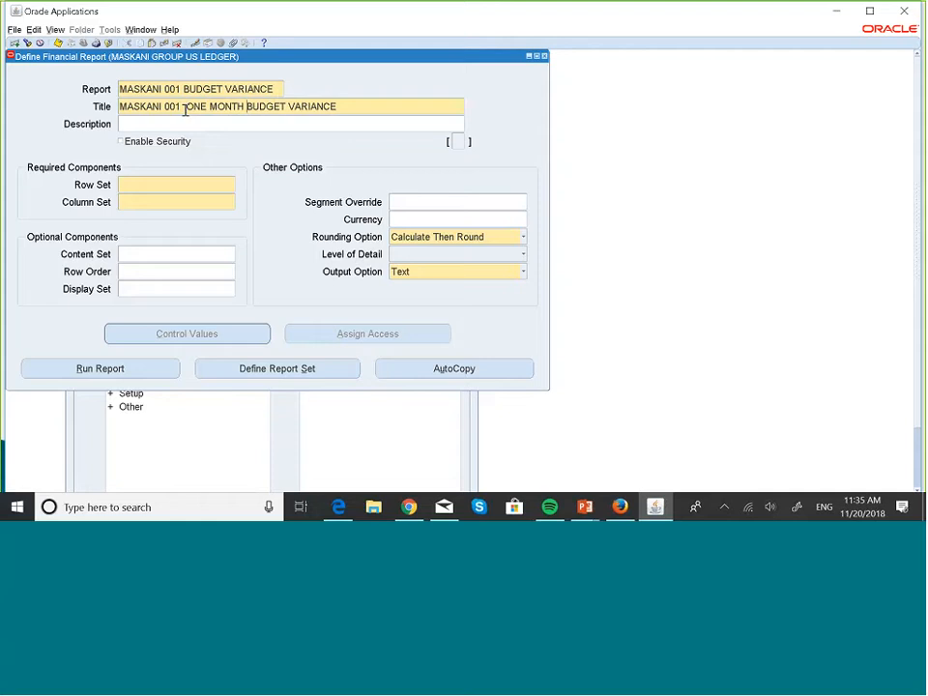
pyautogui.click(284, 109)
pyautogui.write('ACTUALS')
pyautogui.press('BackSpace')
pyautogui.write('/')
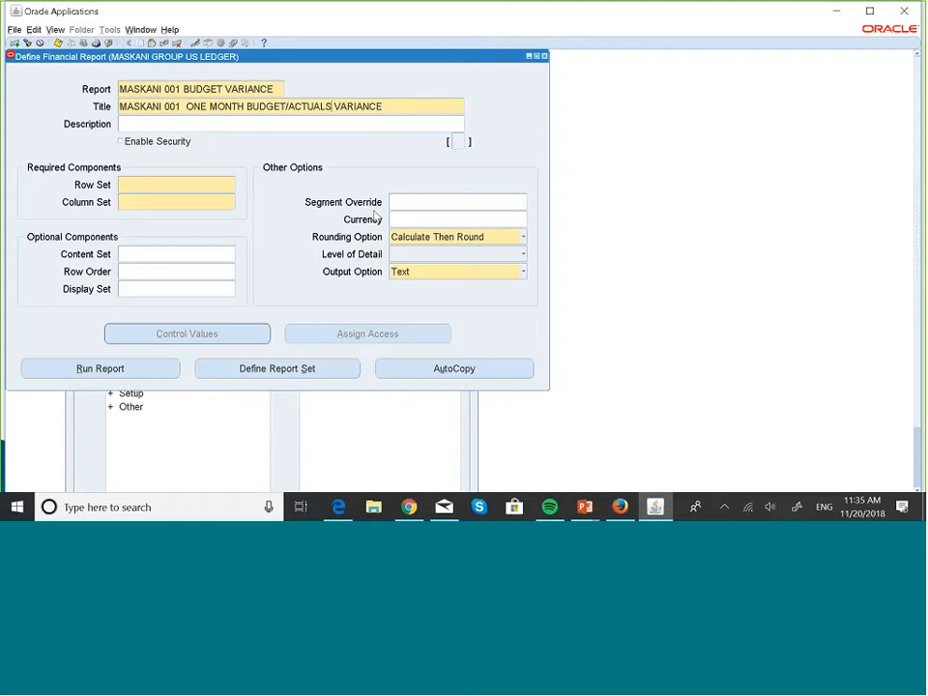
# - Find the MASKANI row sets and assign MASKANI ASSETS AND EXPENSES as the report's row set
pyautogui.click(145, 185)
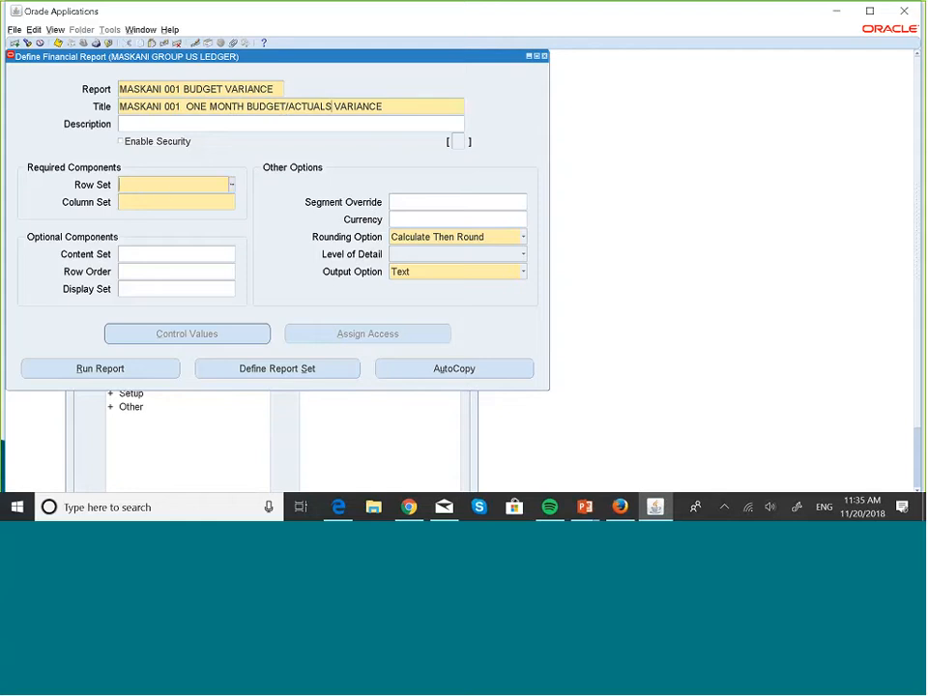
pyautogui.click(232, 185)
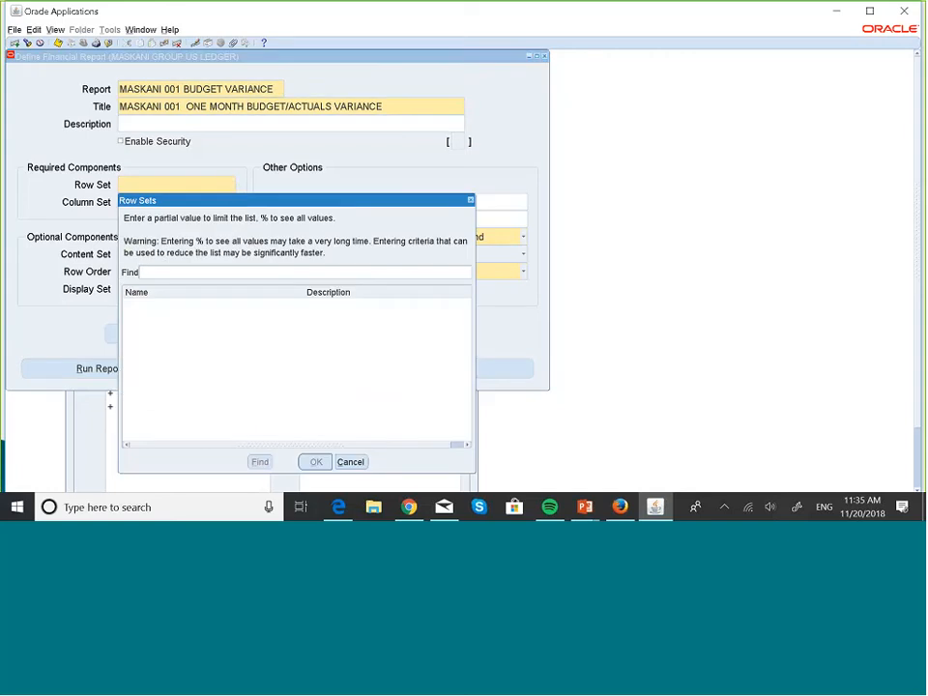
pyautogui.write('MASKANI %')
pyautogui.click(260, 461)
pyautogui.click(253, 271)
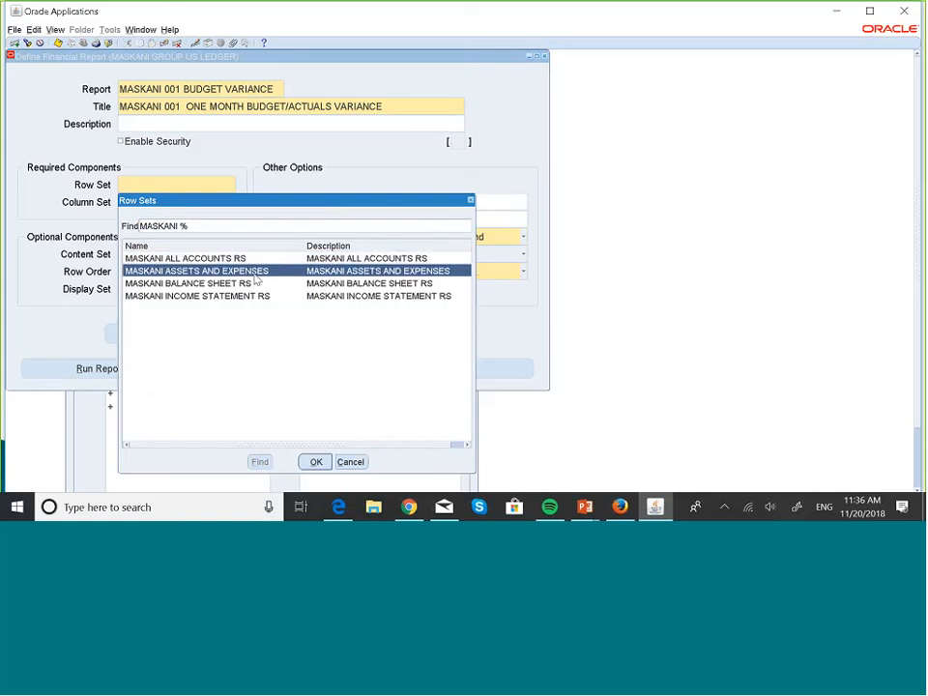
pyautogui.click(316, 463)
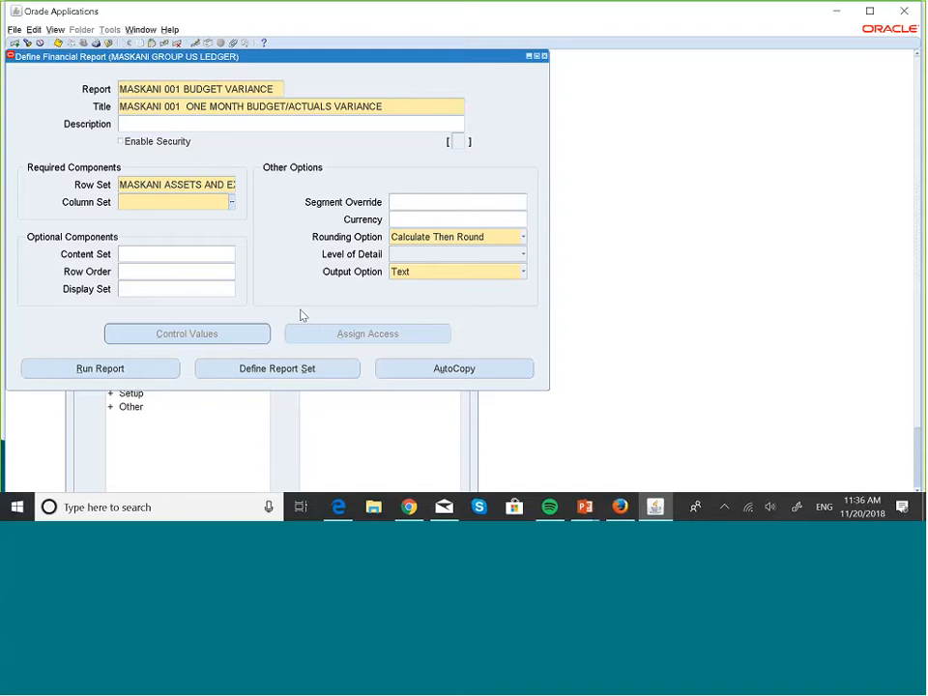
# - Find the MASKANI column sets and assign MASKANI BUDGET/ACTUALS as the report's column set
pyautogui.click(232, 202)
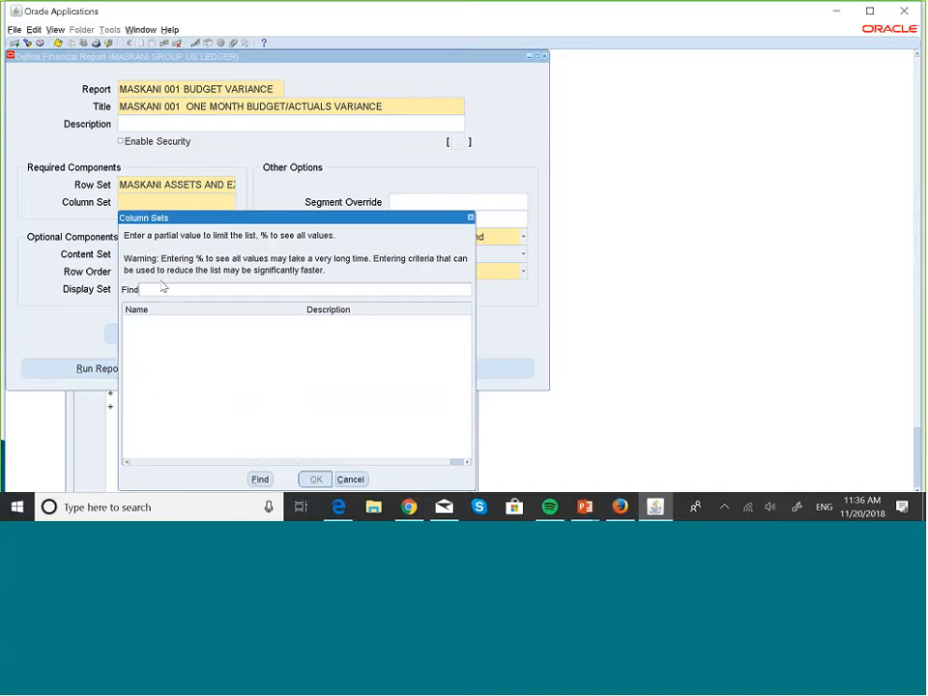
pyautogui.write('MASK')
pyautogui.click(259, 479)
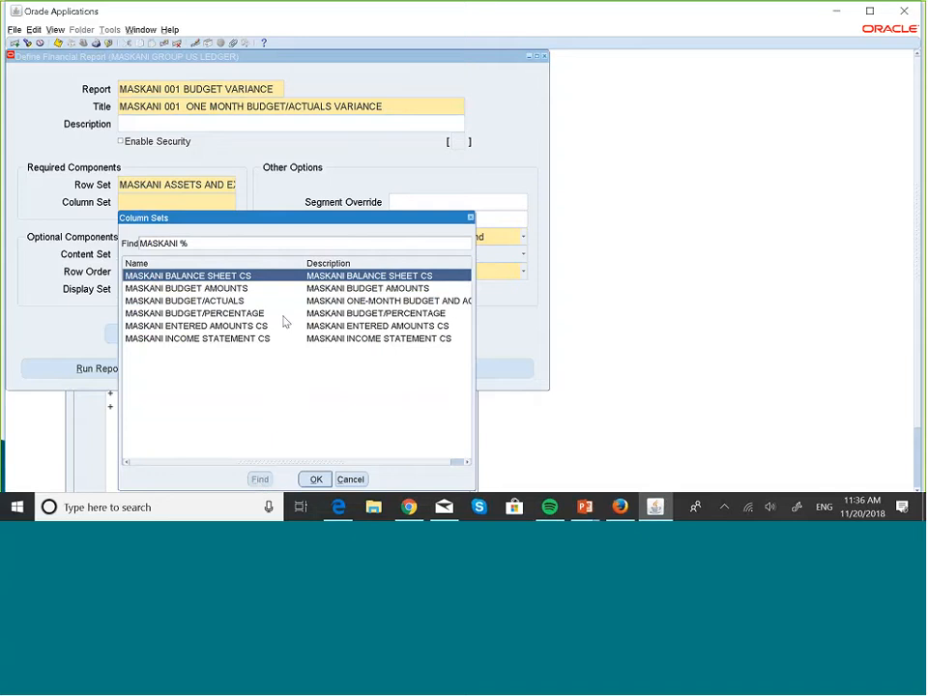
pyautogui.click(214, 302)
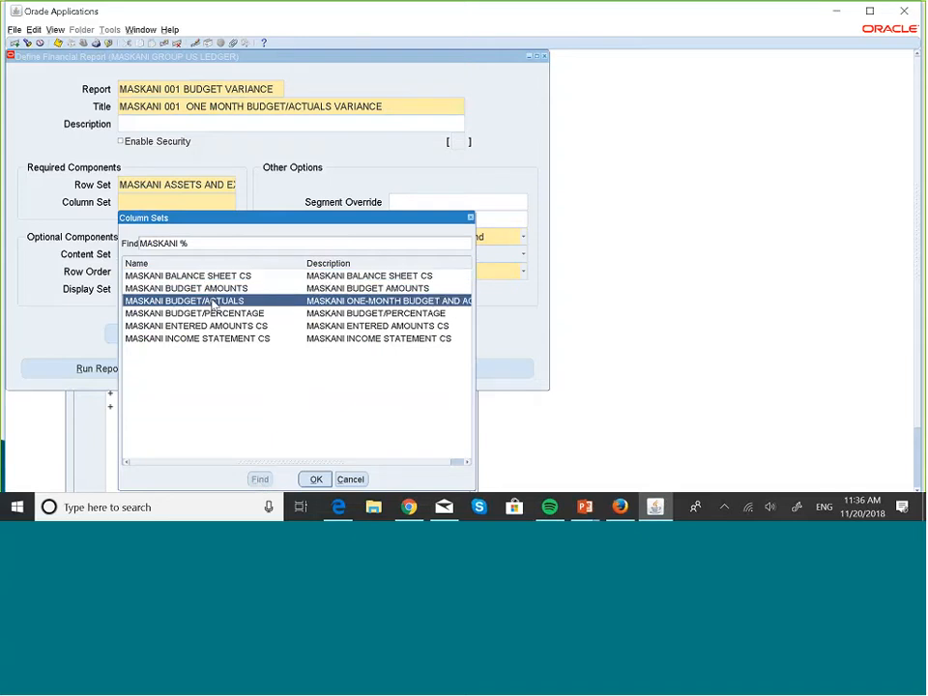
pyautogui.click(315, 479)
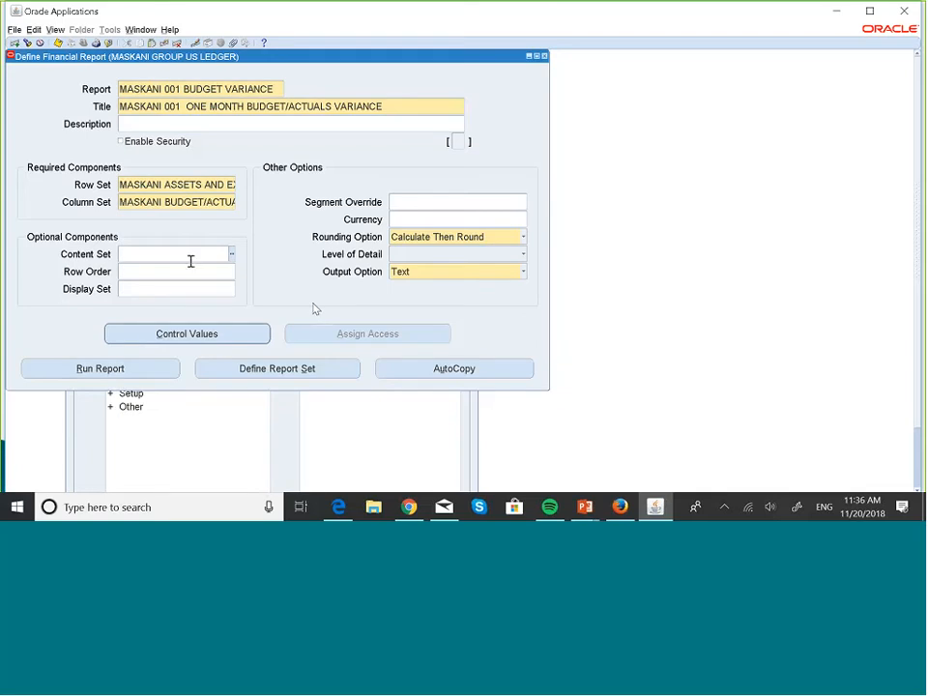
# - Assign MASKANI ROW ORDER as the report's row order
pyautogui.click(147, 273)
pyautogui.write('MASK')
pyautogui.press('Tab')
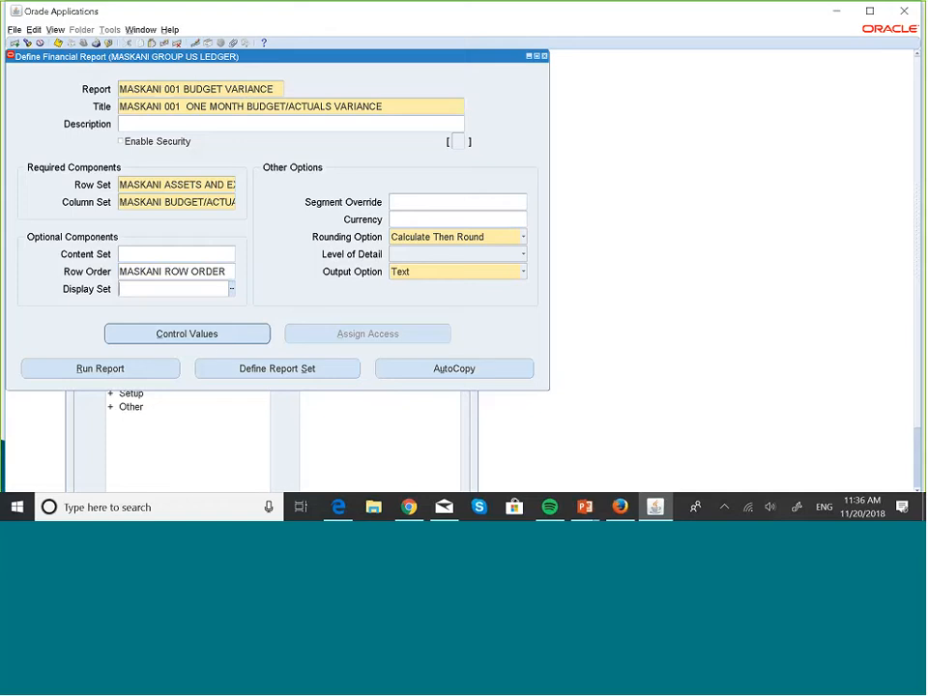
# - Link budget control value 1 to the MASKANI COOP budget in the report's control values, then close them
pyautogui.click(187, 333)
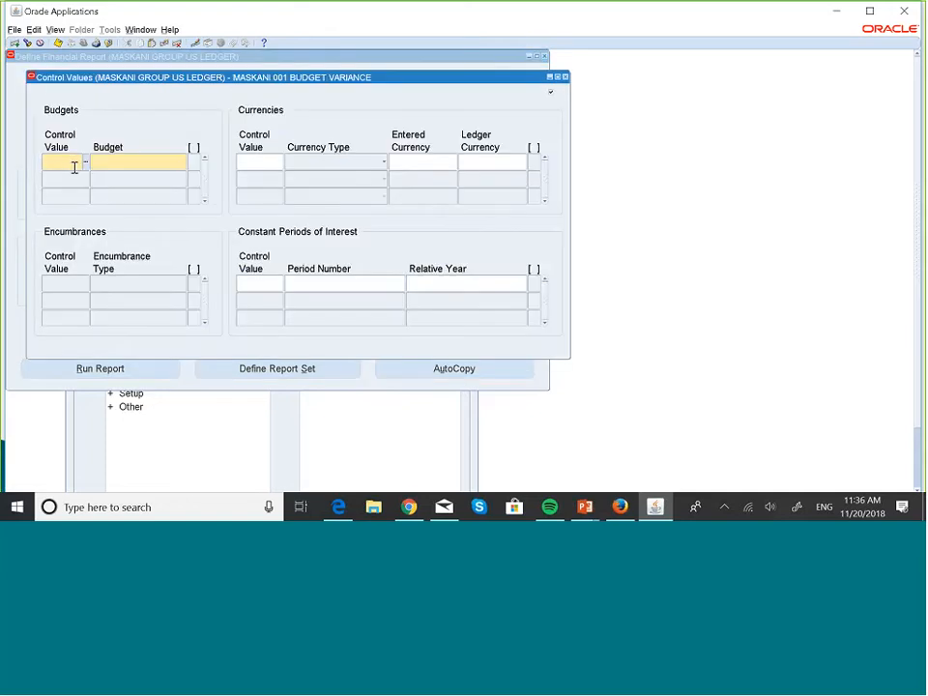
pyautogui.write('1')
pyautogui.click(140, 166)
pyautogui.write('MASK')
pyautogui.press('Tab')
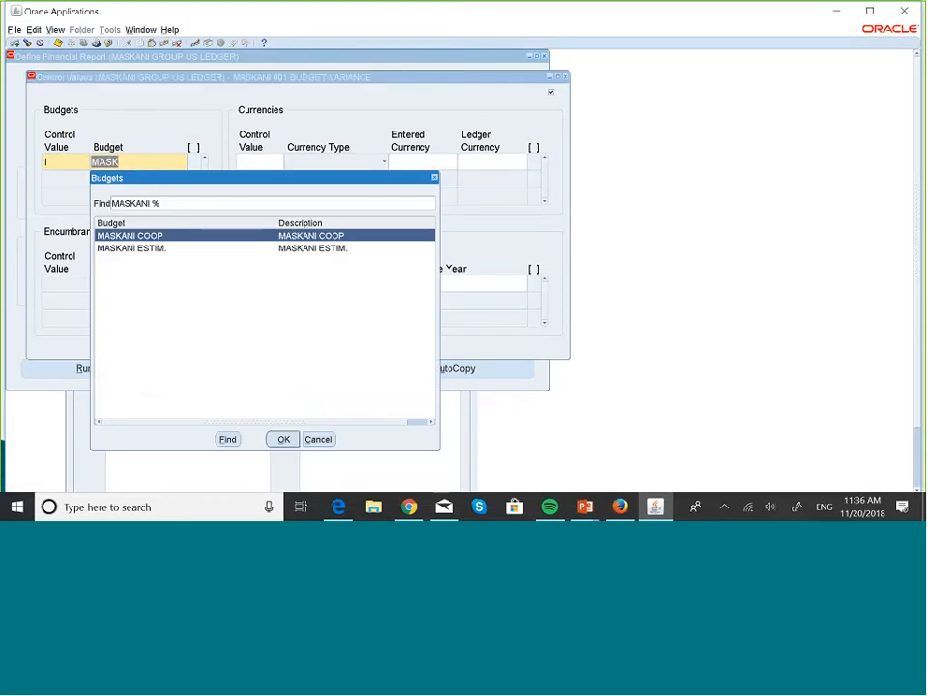
pyautogui.click(284, 439)
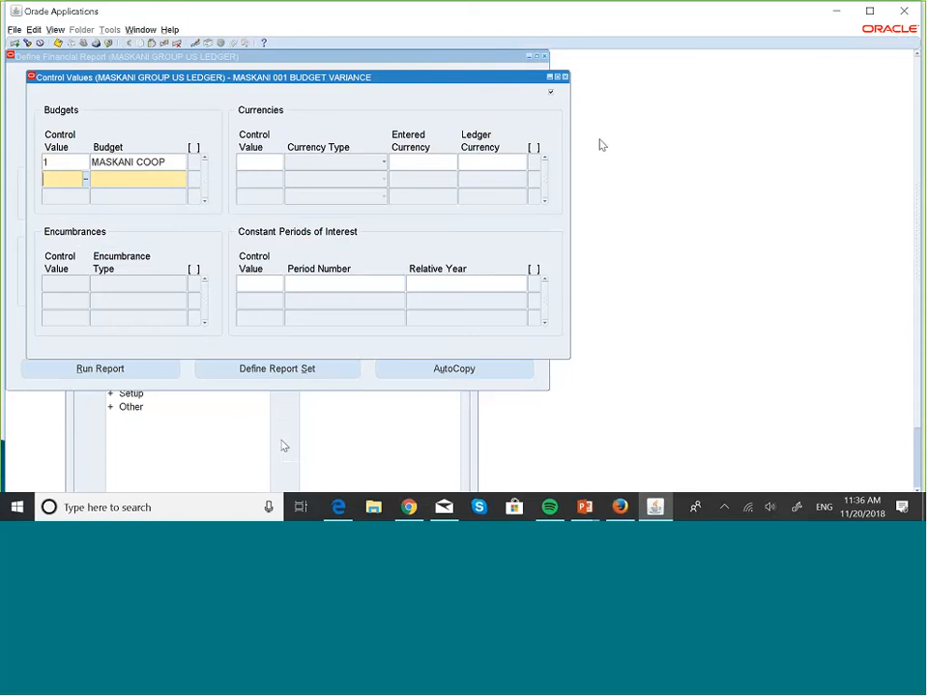
pyautogui.click(567, 76)
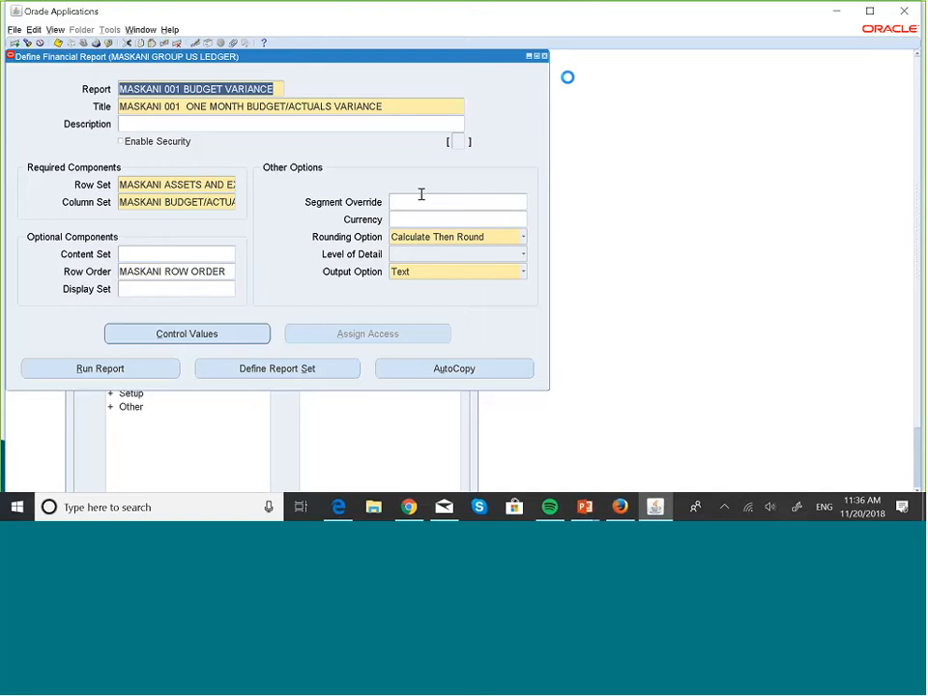
# - Save the report definition and submit a run of MASKANI 001 BUDGET VARIANCE for period OCT-18 in USD
pyautogui.click(155, 375)
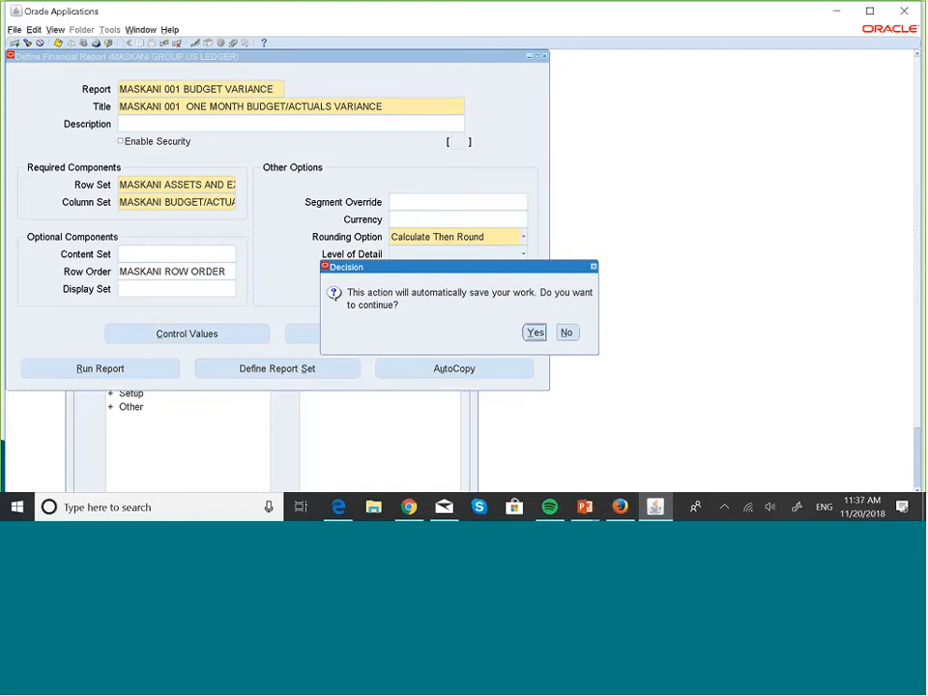
pyautogui.click(535, 332)
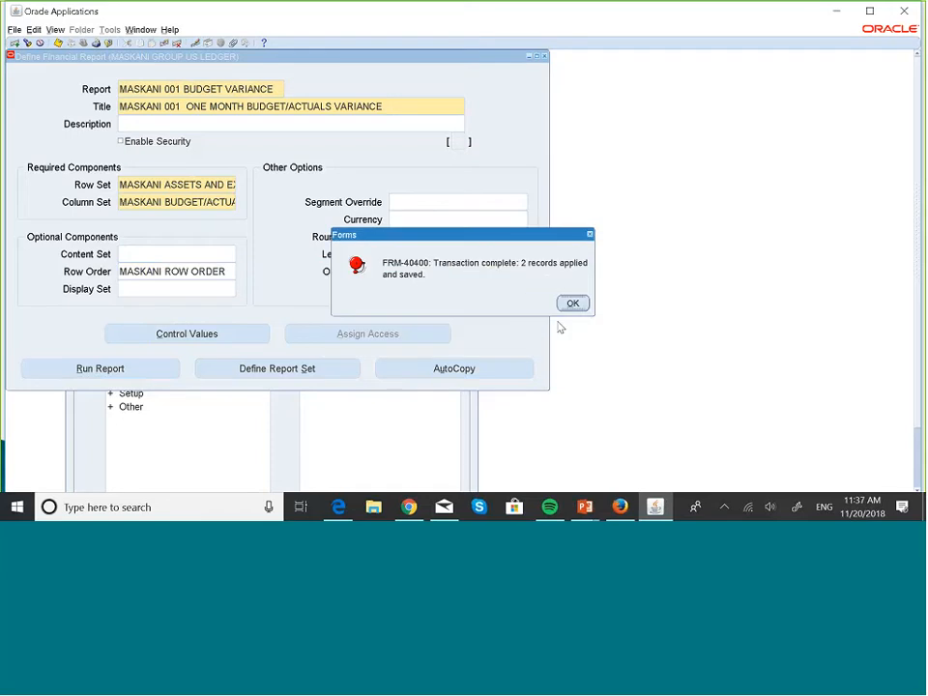
pyautogui.click(574, 303)
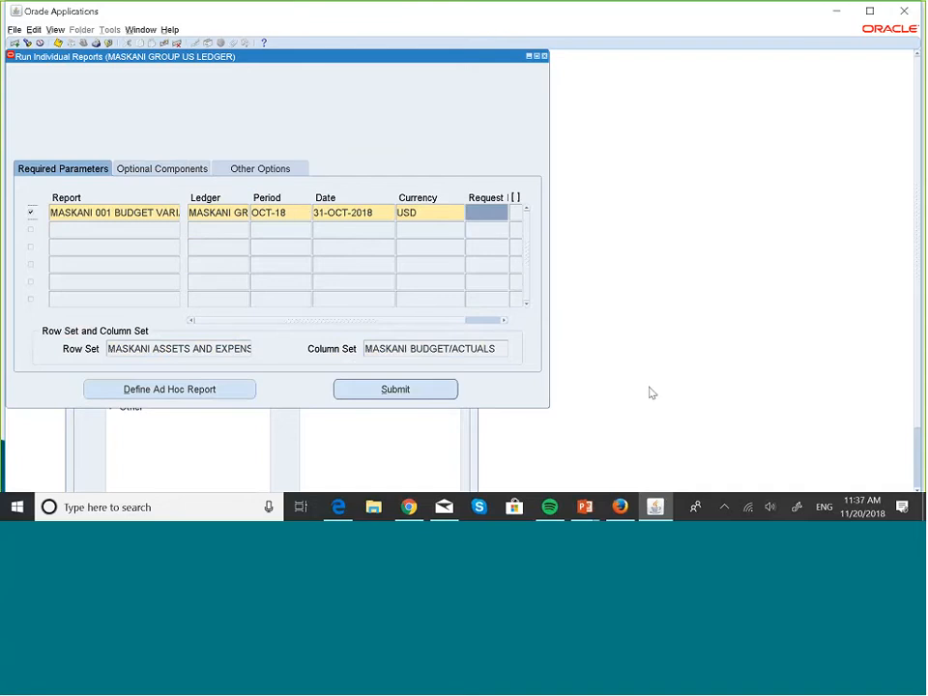
pyautogui.click(423, 390)
# - Select the submitted report's request ID and bring up the search form for concurrent requests
pyautogui.doubleClick(473, 212)
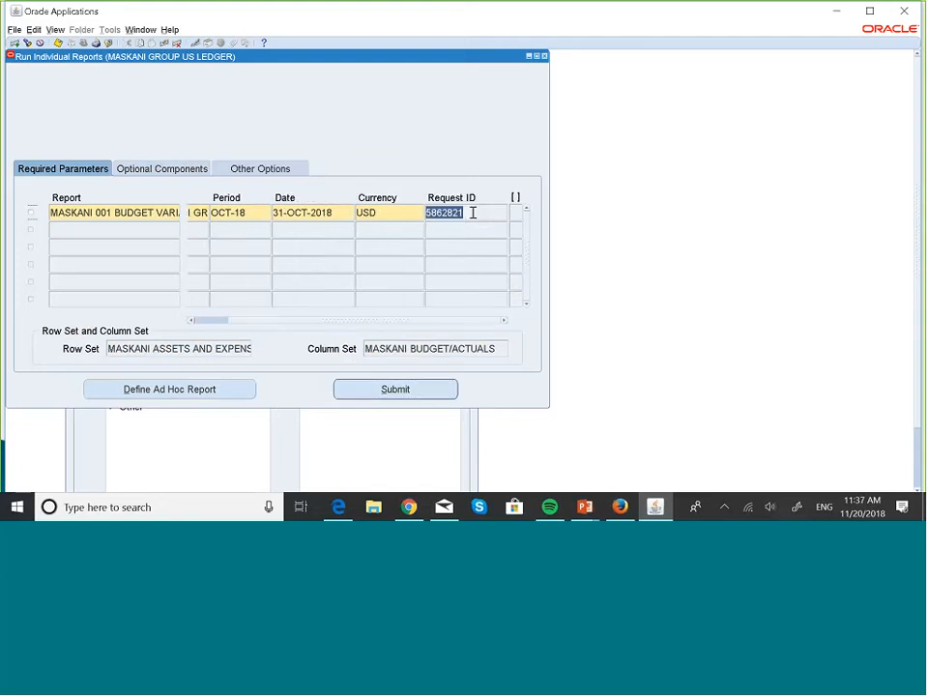
pyautogui.hotkey('alt', 'v')
pyautogui.press('Escape')
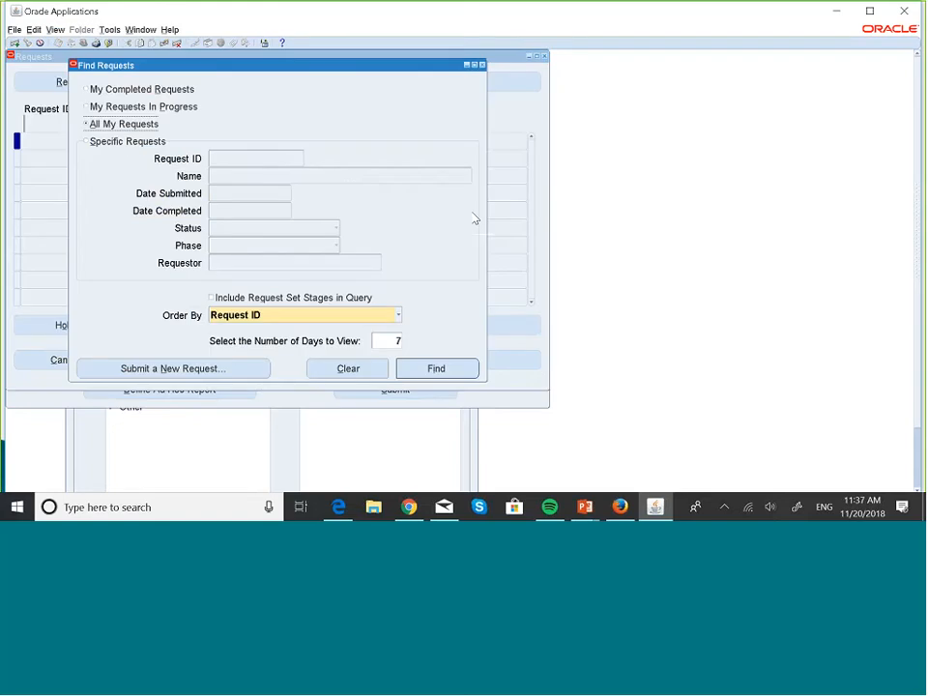
# - Find the submitted report's concurrent request by its specific request ID
pyautogui.click(118, 144)
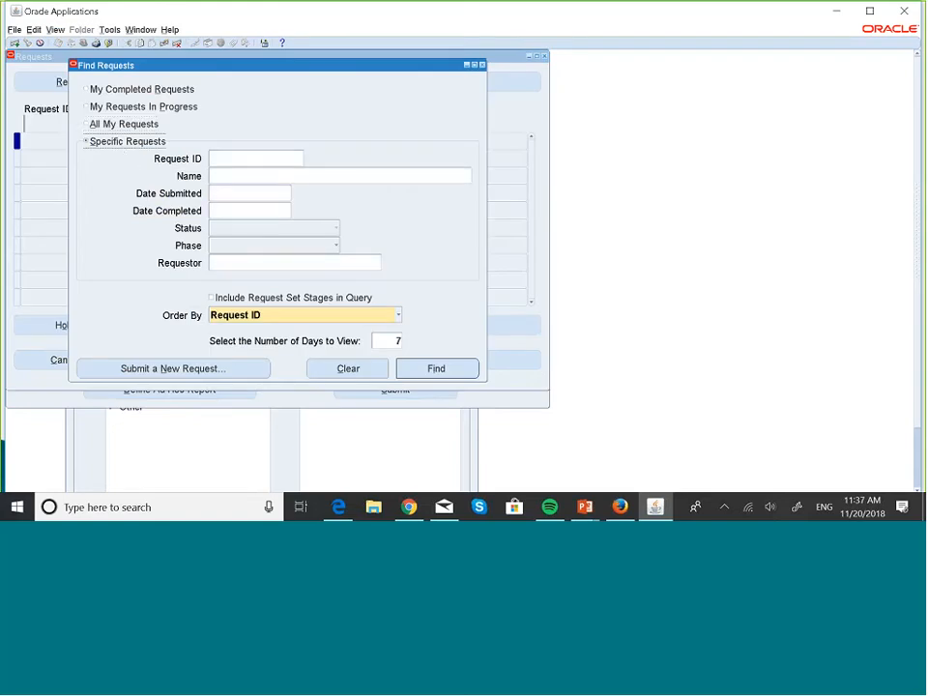
pyautogui.click(225, 162)
pyautogui.write('5802821')
pyautogui.click(436, 369)
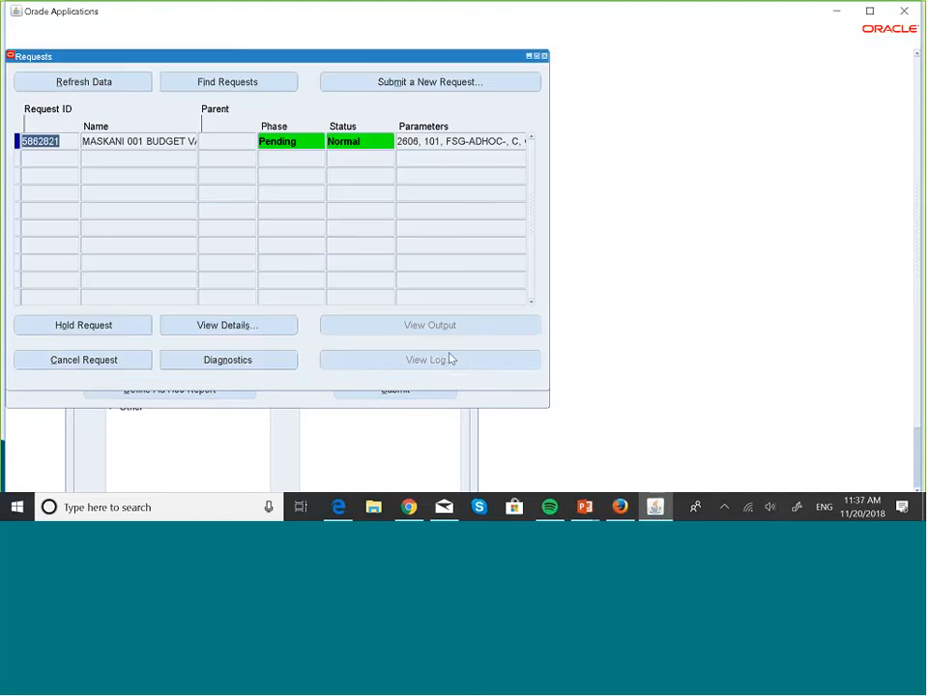
# - Refresh the MASKANI 001 BUDGET VARIANCE request's status until it completes and view its output
pyautogui.click(134, 85)
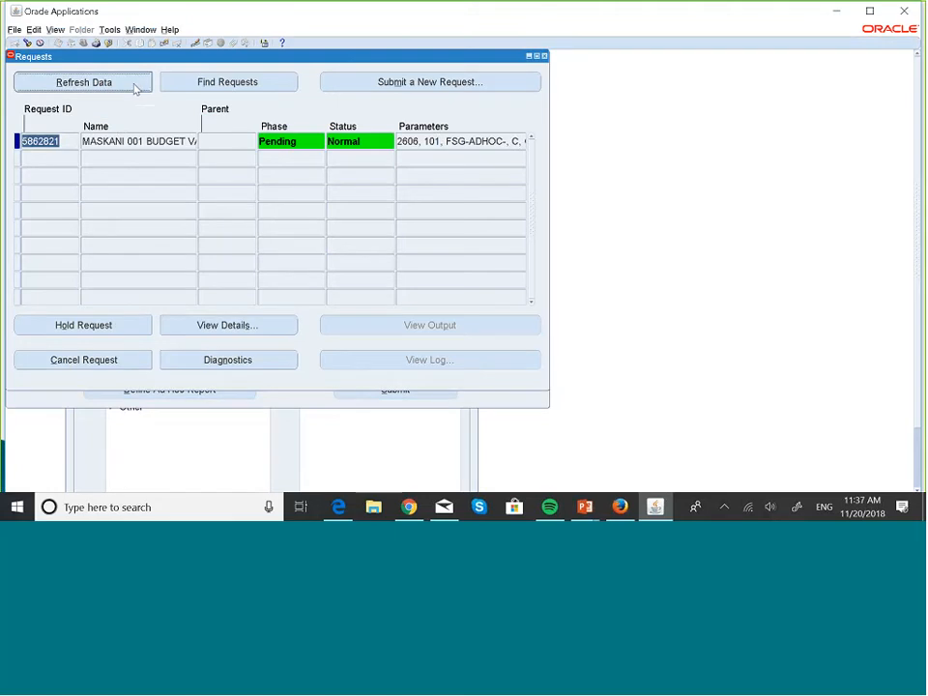
pyautogui.click(134, 84)
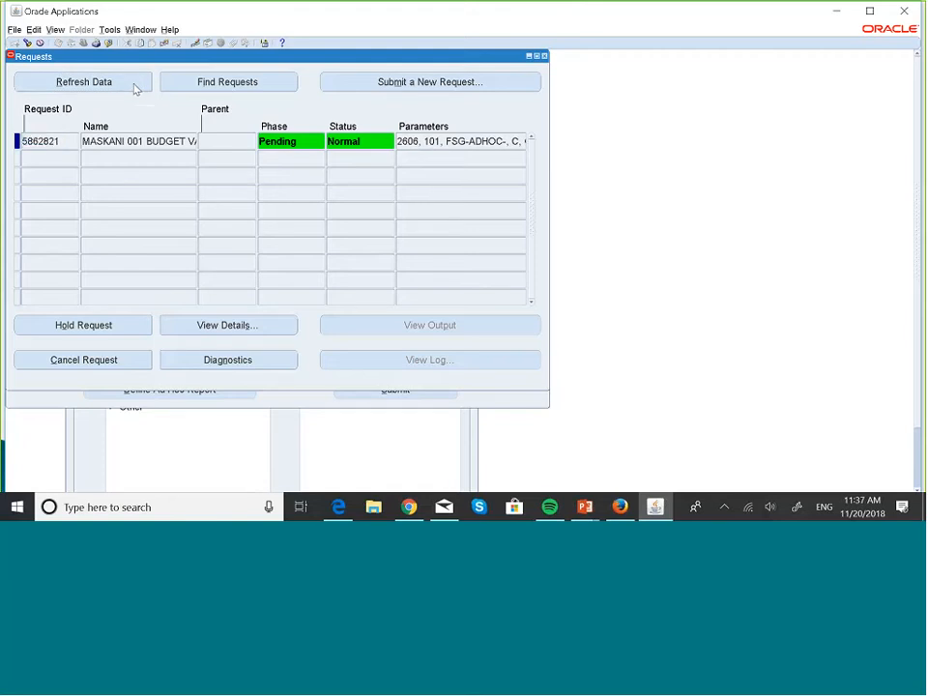
pyautogui.click(133, 82)
pyautogui.click(133, 83)
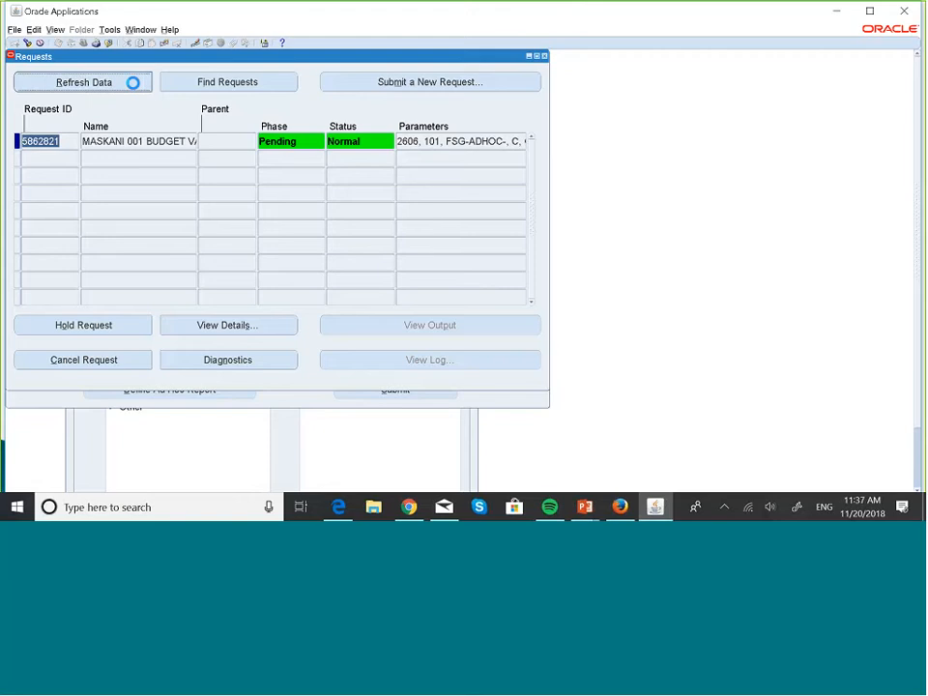
pyautogui.click(132, 82)
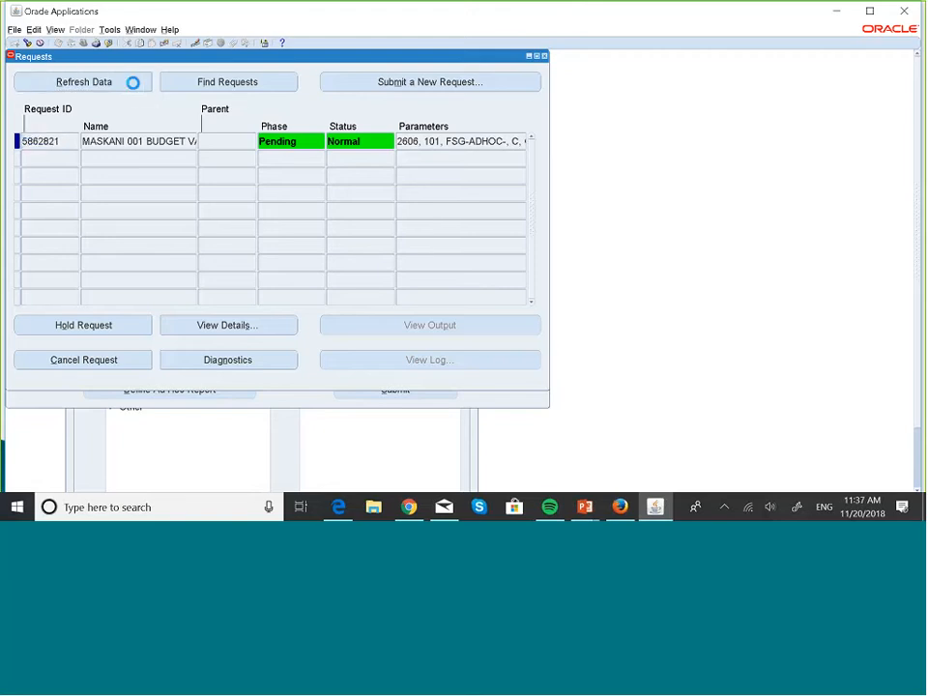
pyautogui.click(133, 82)
pyautogui.click(134, 84)
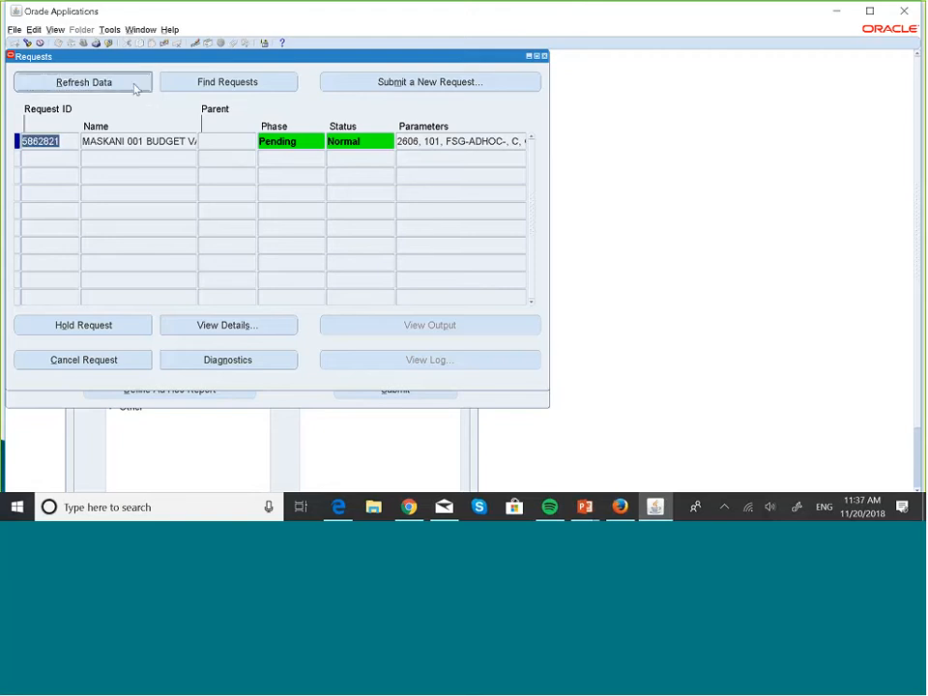
pyautogui.click(133, 84)
pyautogui.click(132, 83)
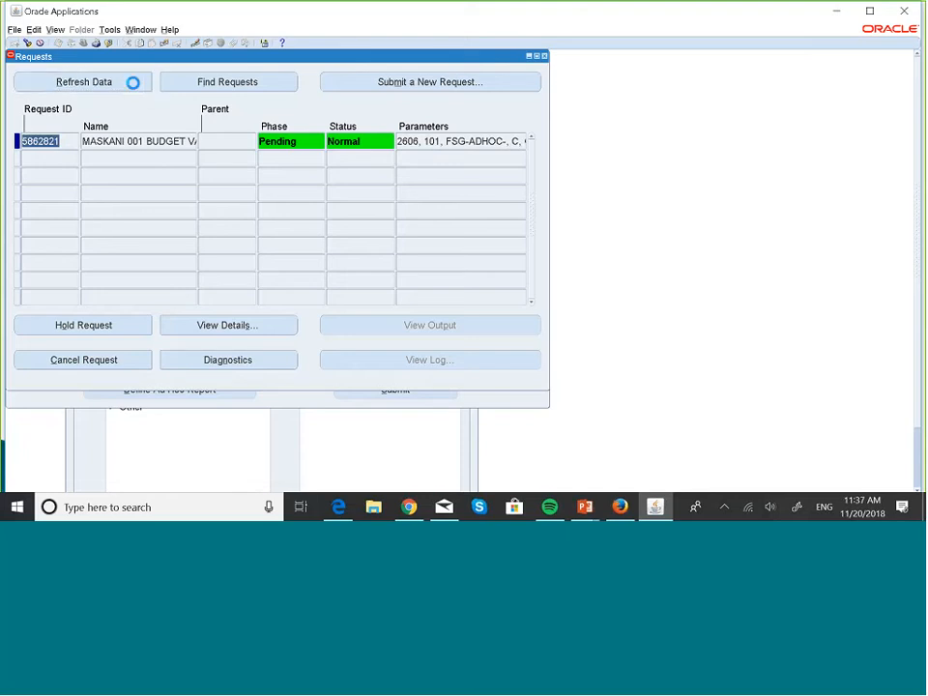
pyautogui.click(133, 82)
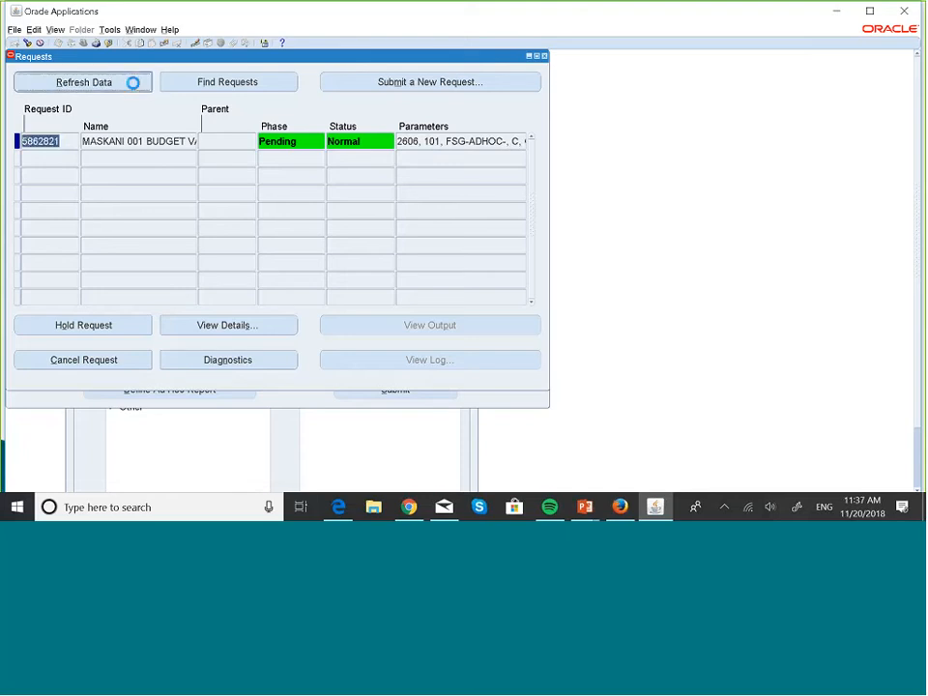
pyautogui.click(133, 82)
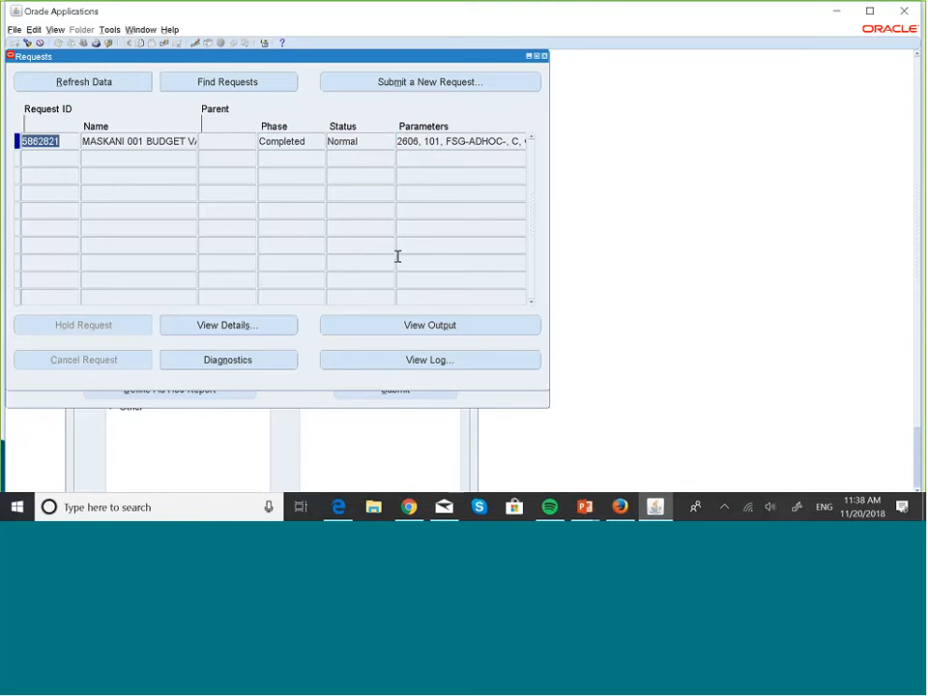
pyautogui.click(455, 329)
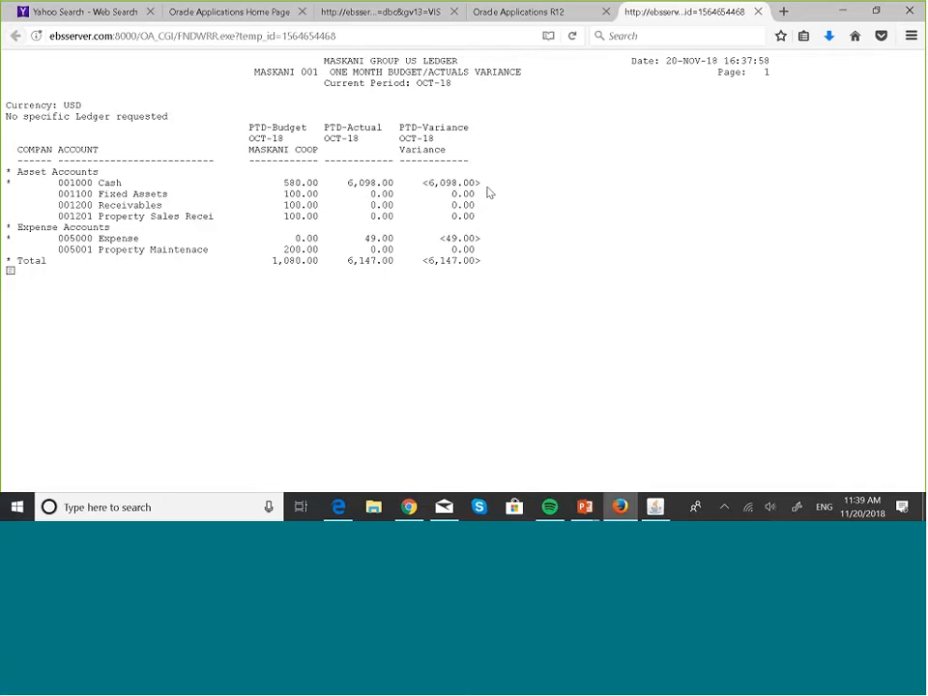
# - Switch back to Oracle Applications and close the requests, run reports and report definition windows
pyautogui.click(655, 506)
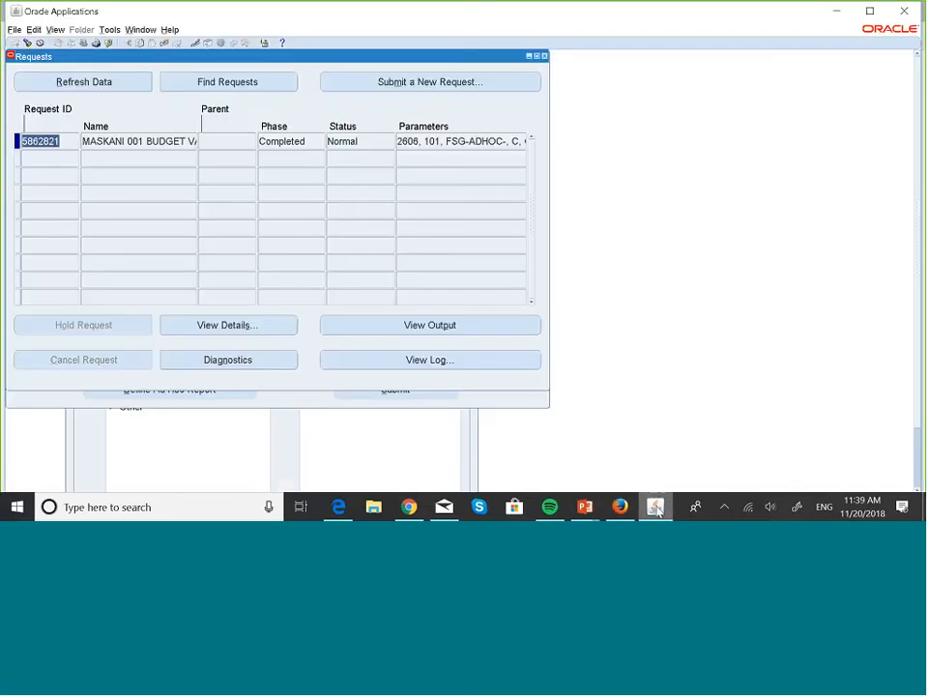
pyautogui.click(545, 57)
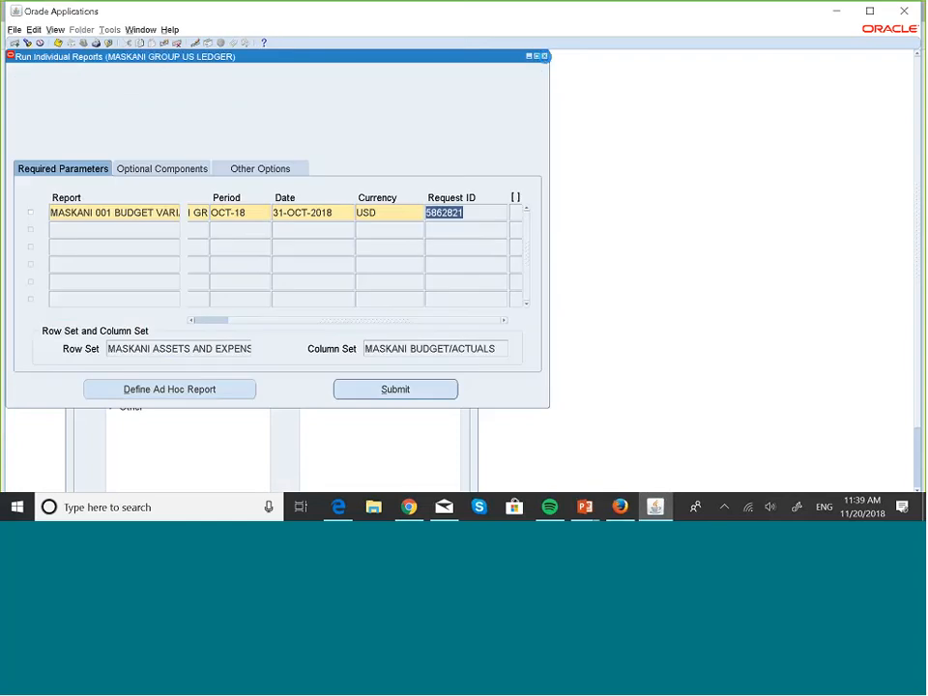
pyautogui.click(546, 57)
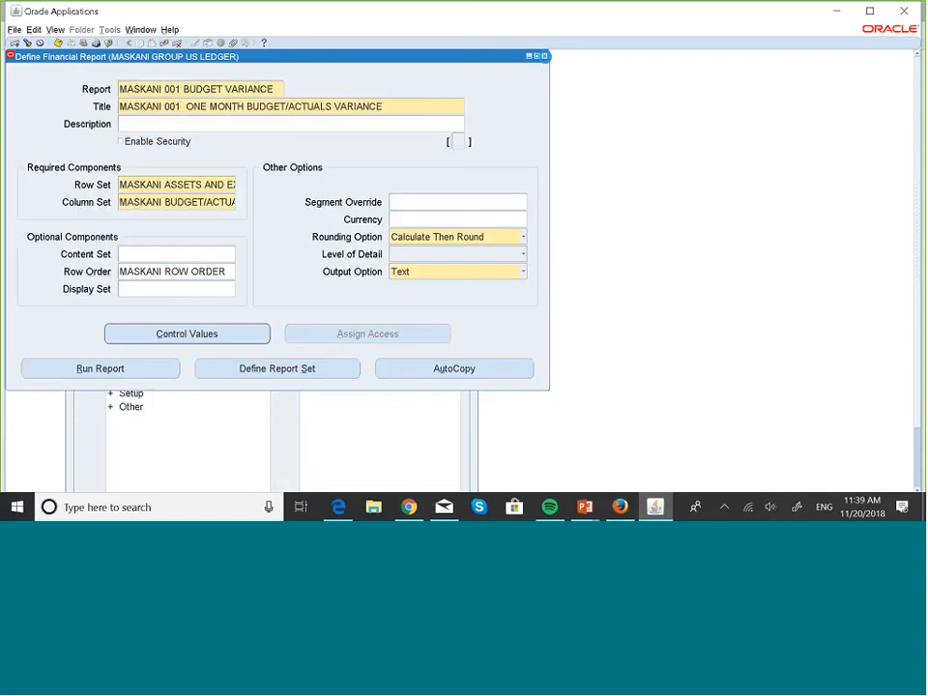
pyautogui.click(545, 56)
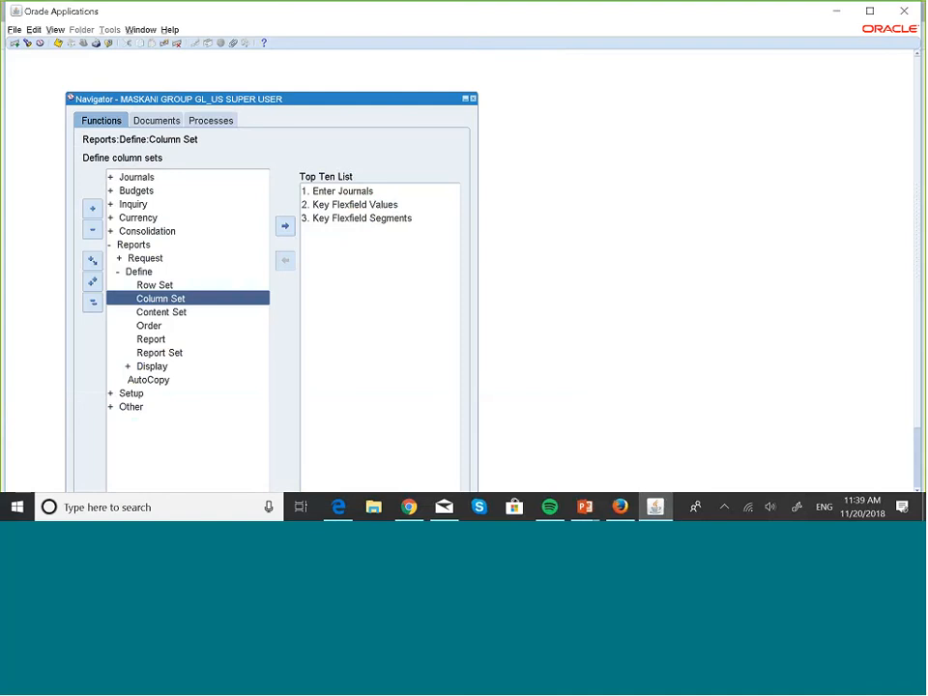
# - Open the column set definition and query the sets beginning with MASKA to retrieve MASKANI BUDGET/ACTUALS
pyautogui.doubleClick(217, 310)
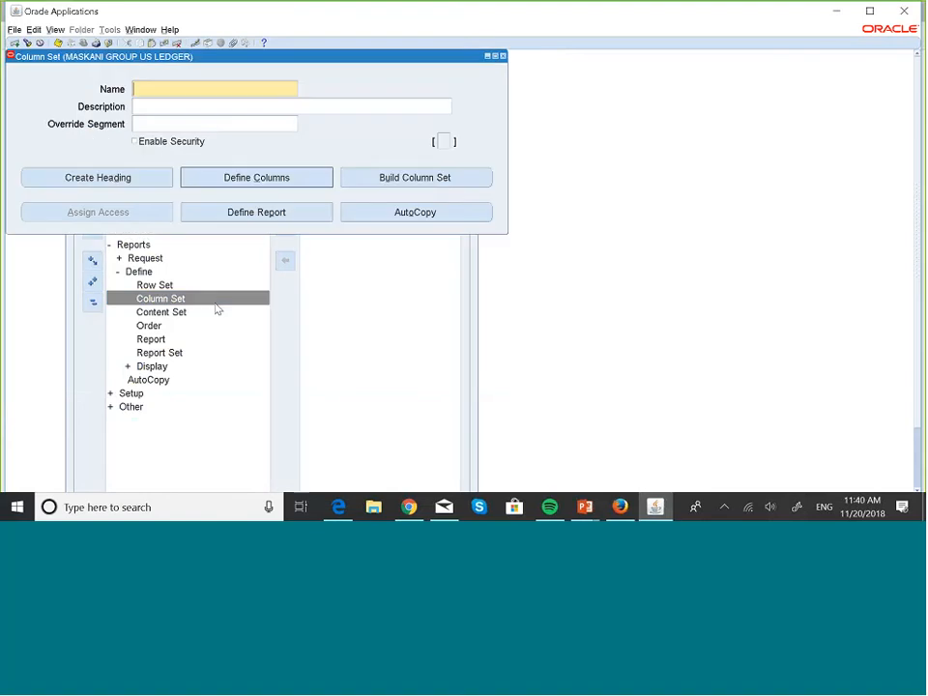
pyautogui.press('F11')
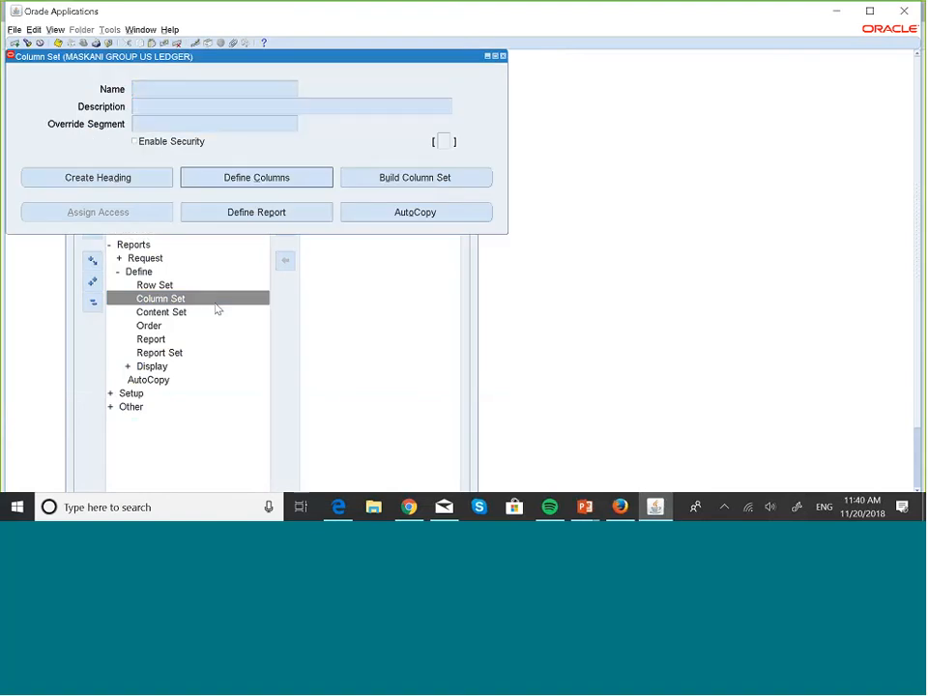
pyautogui.write('MASKA%')
pyautogui.hotkey('ctrl', 'F11')
pyautogui.press('Down')
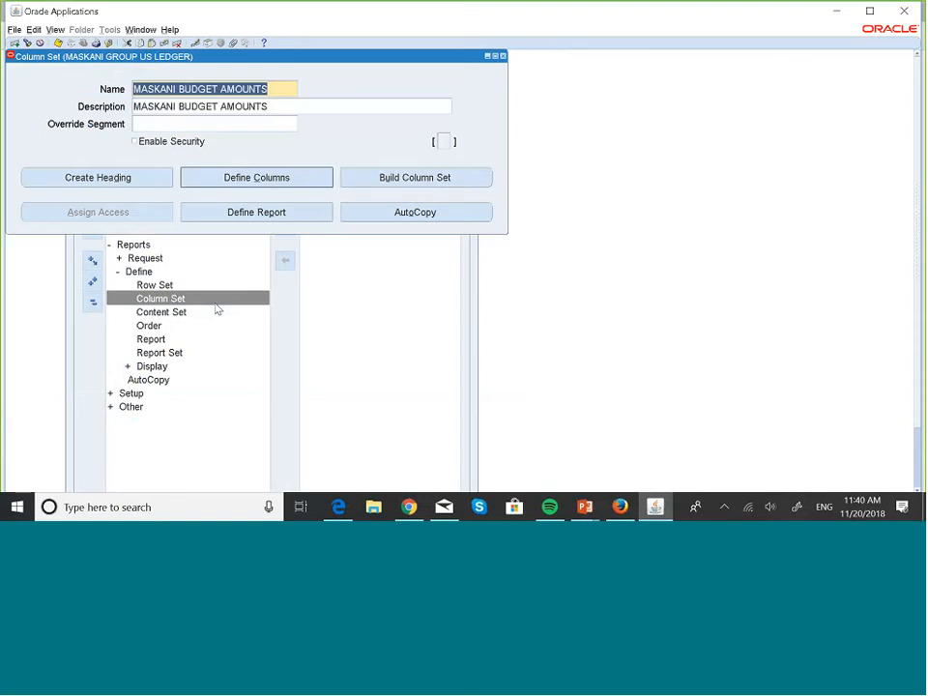
pyautogui.press('Down')
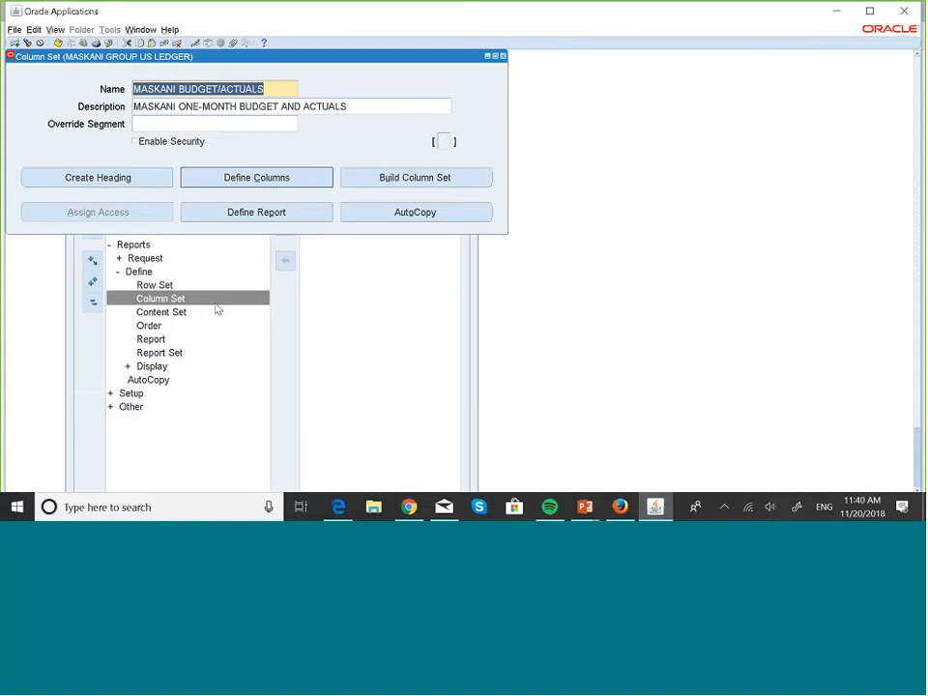
pyautogui.press('Down')
pyautogui.press('Up')
# - Clear the PTD-Variance amount type of column 30 in the column set builder, then close the builder
pyautogui.click(431, 183)
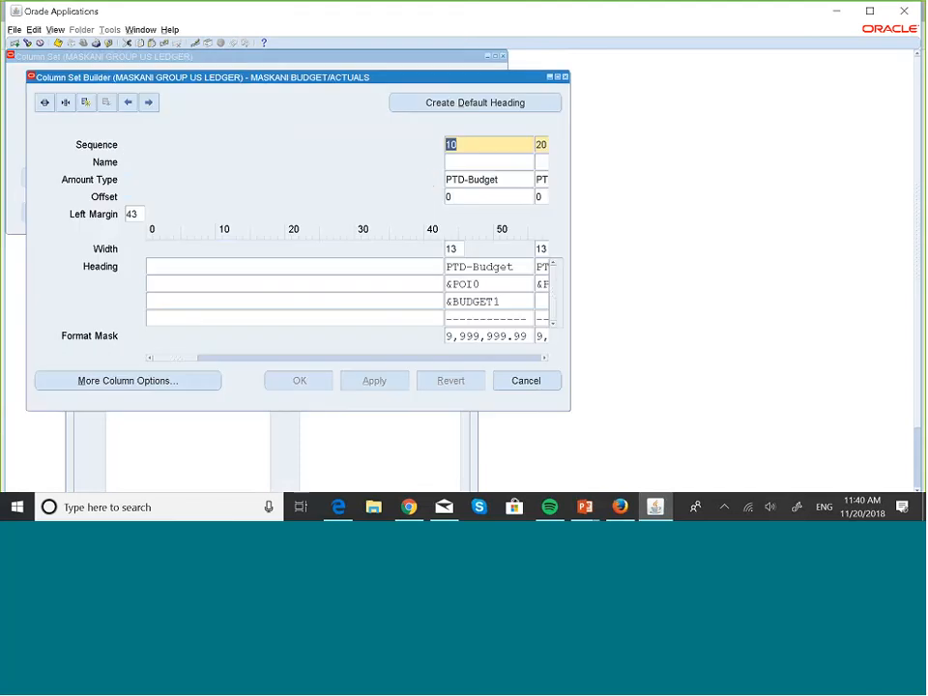
pyautogui.moveTo(184, 358); pyautogui.dragTo(204, 367)
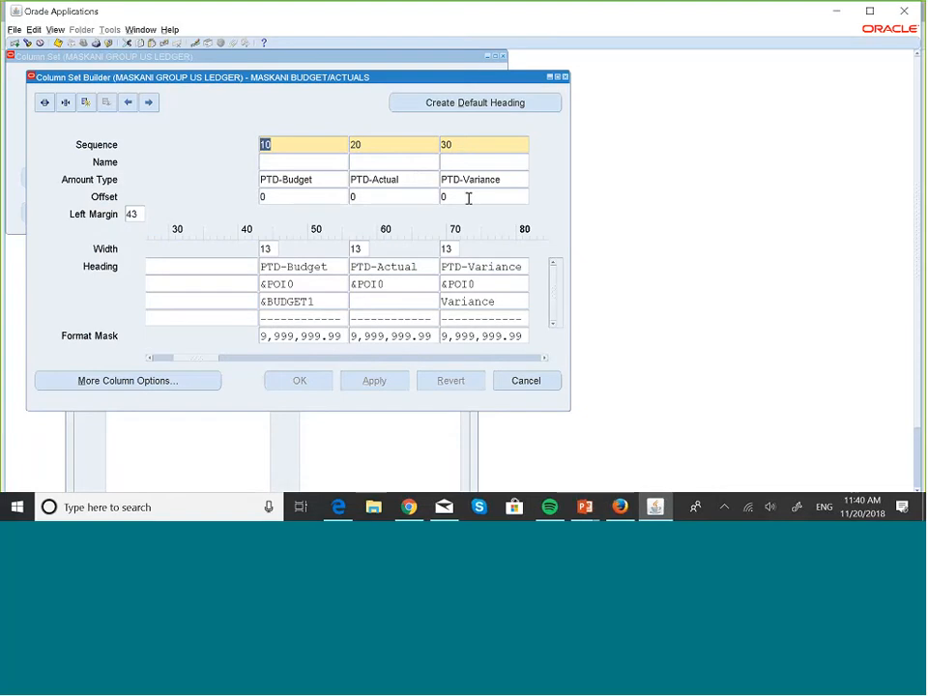
pyautogui.click(516, 181)
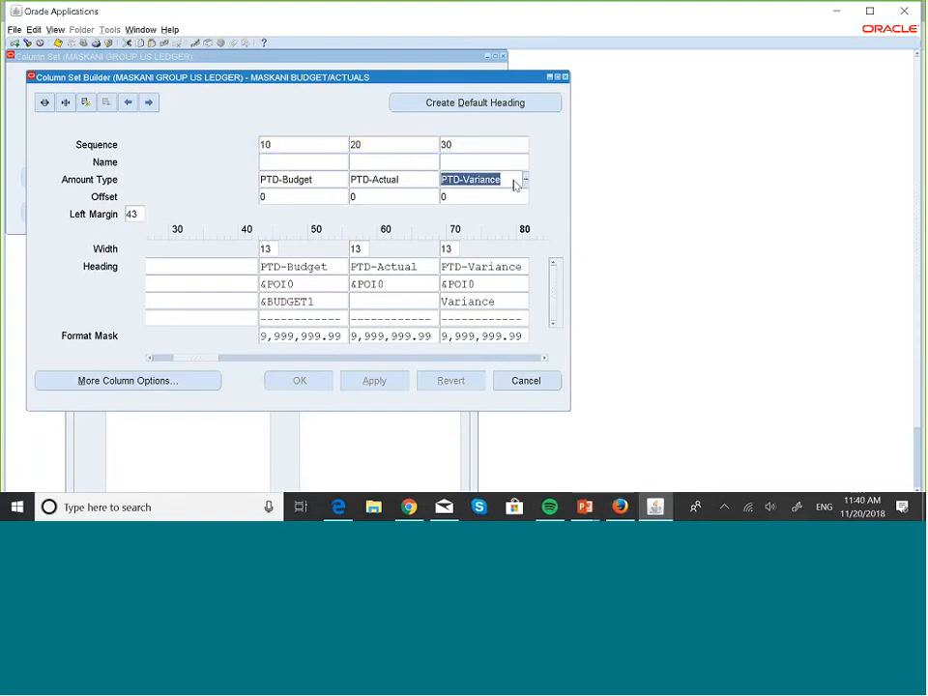
pyautogui.press('Delete')
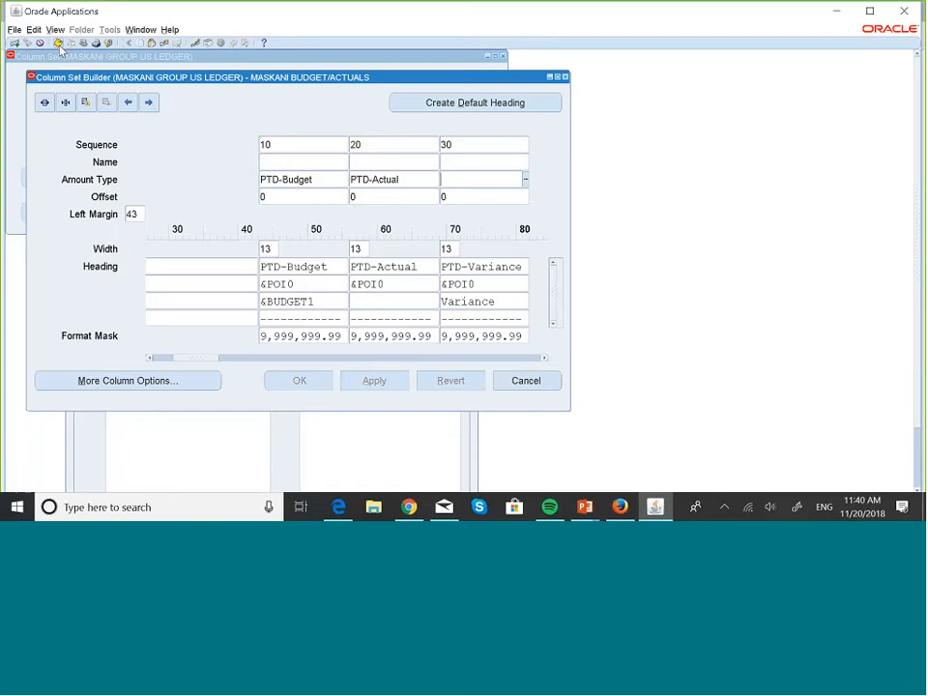
pyautogui.click(566, 77)
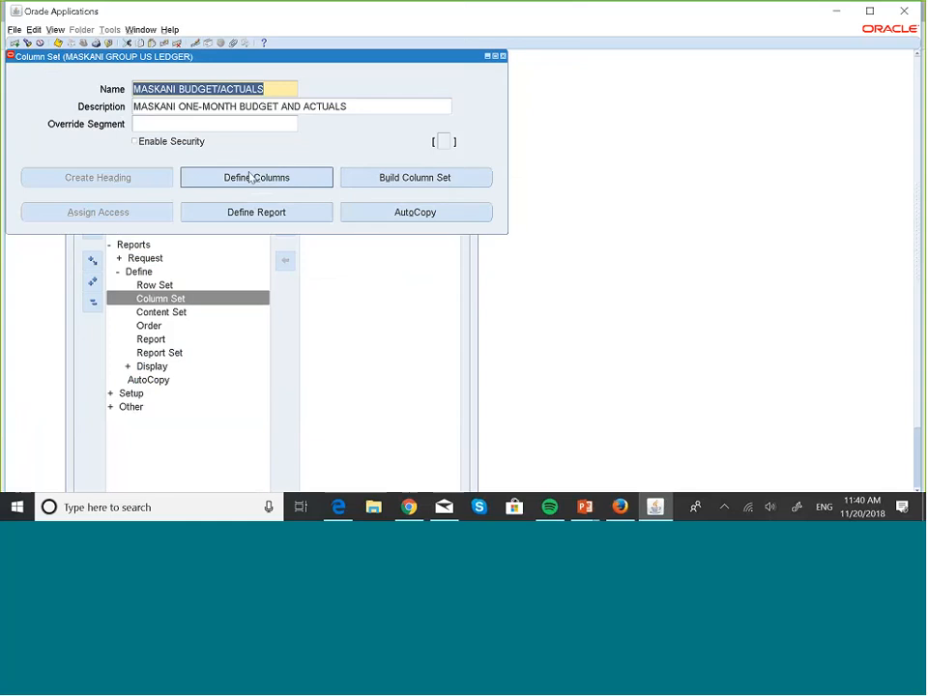
# - Add calculation line 10 to column 30, with operator Enter and low and high sequence 10
pyautogui.click(250, 177)
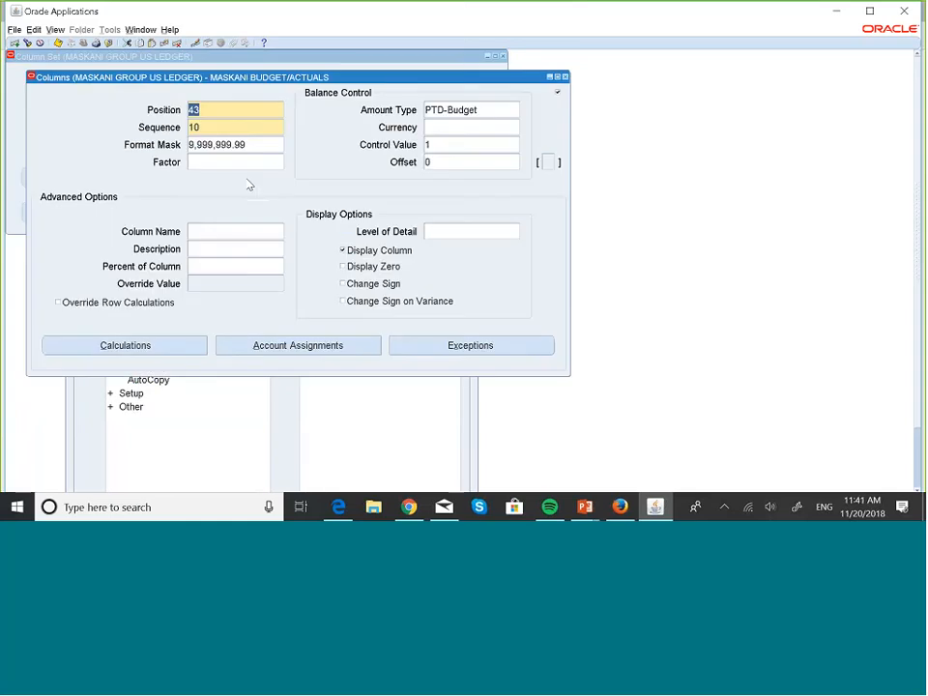
pyautogui.press('Down')
pyautogui.press('Down')
pyautogui.click(156, 347)
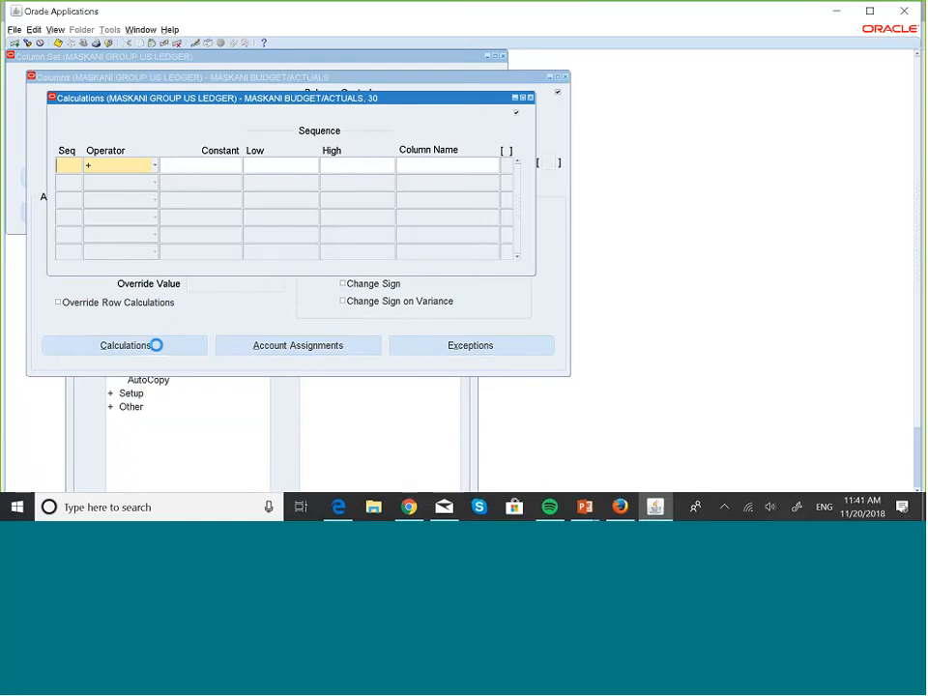
pyautogui.write('10')
pyautogui.click(152, 168)
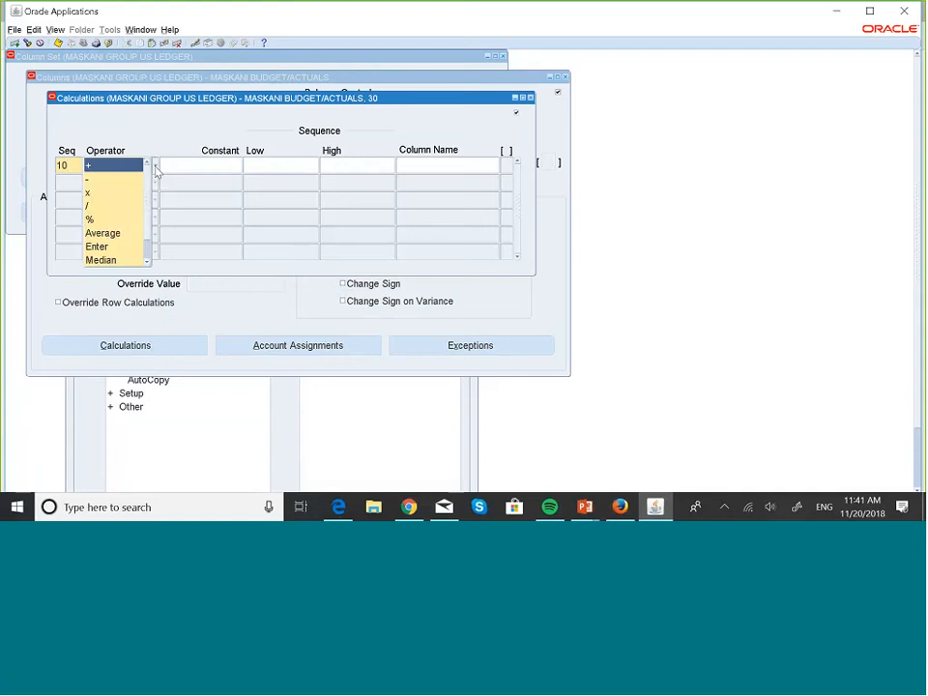
pyautogui.click(97, 248)
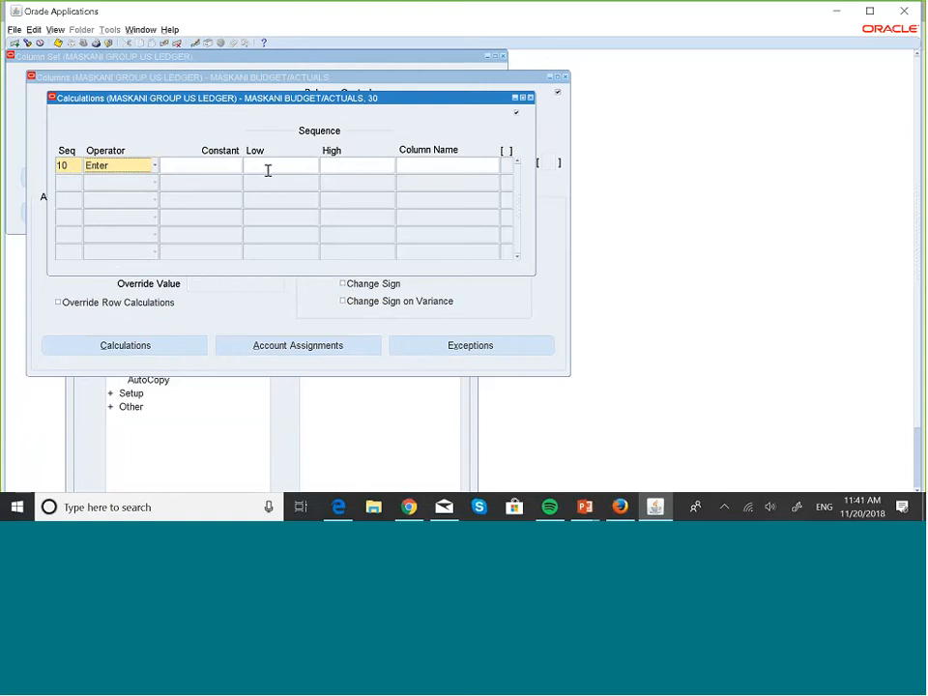
pyautogui.click(316, 166)
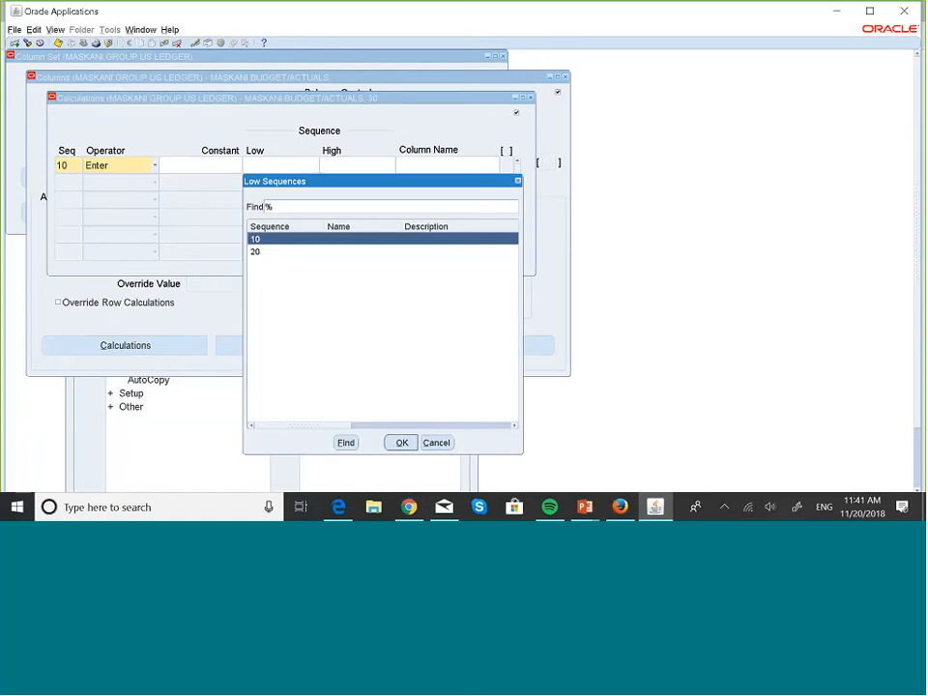
pyautogui.click(402, 442)
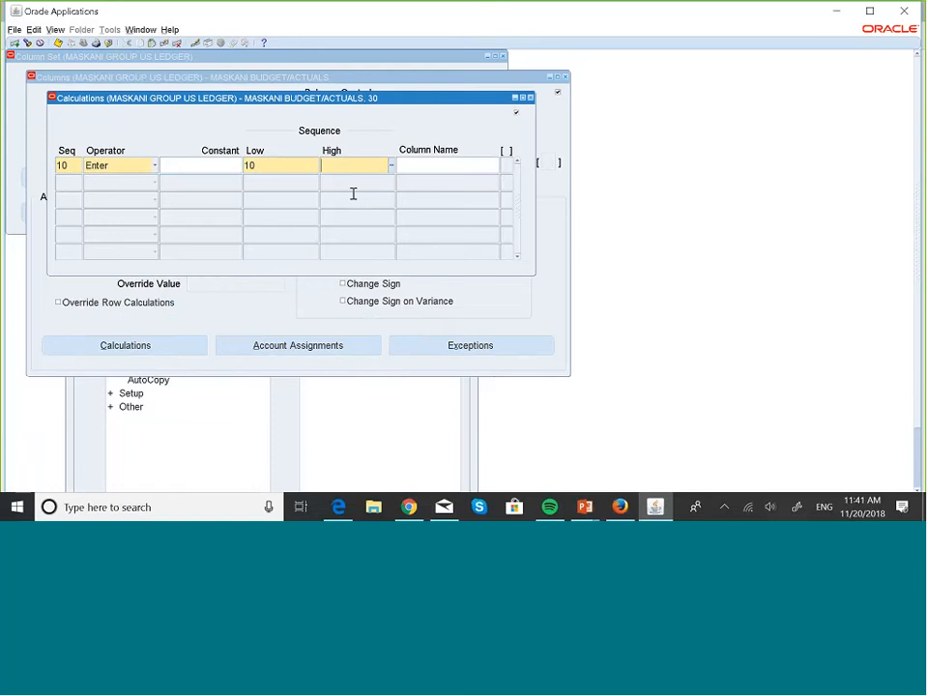
pyautogui.write('10')
# - Add calculation line 20 to column 30, with the subtraction operator and low and high sequence 20
pyautogui.click(70, 178)
pyautogui.write('2')
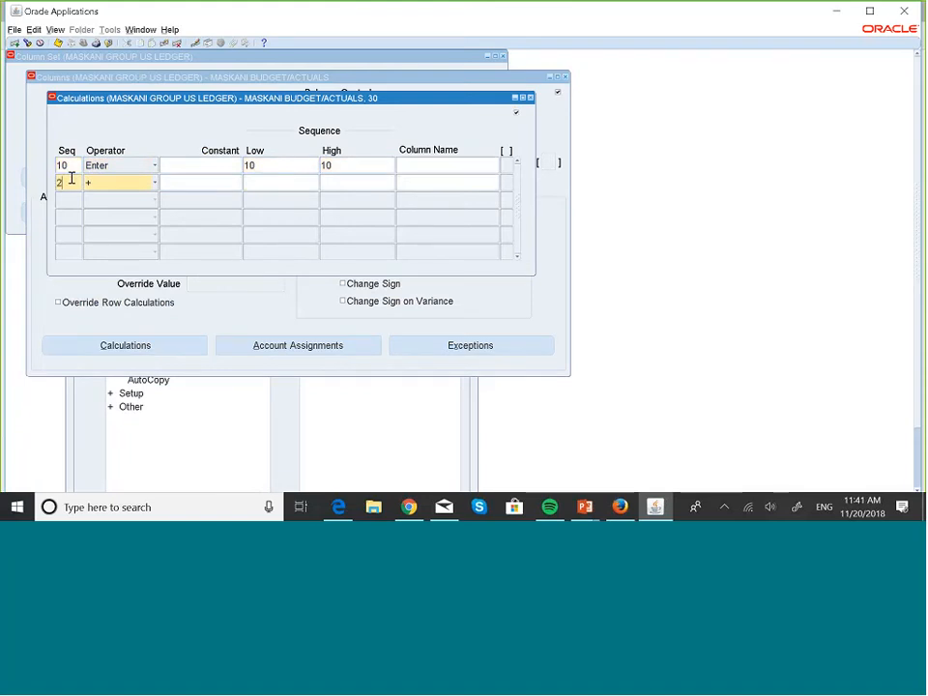
pyautogui.write('0')
pyautogui.click(155, 183)
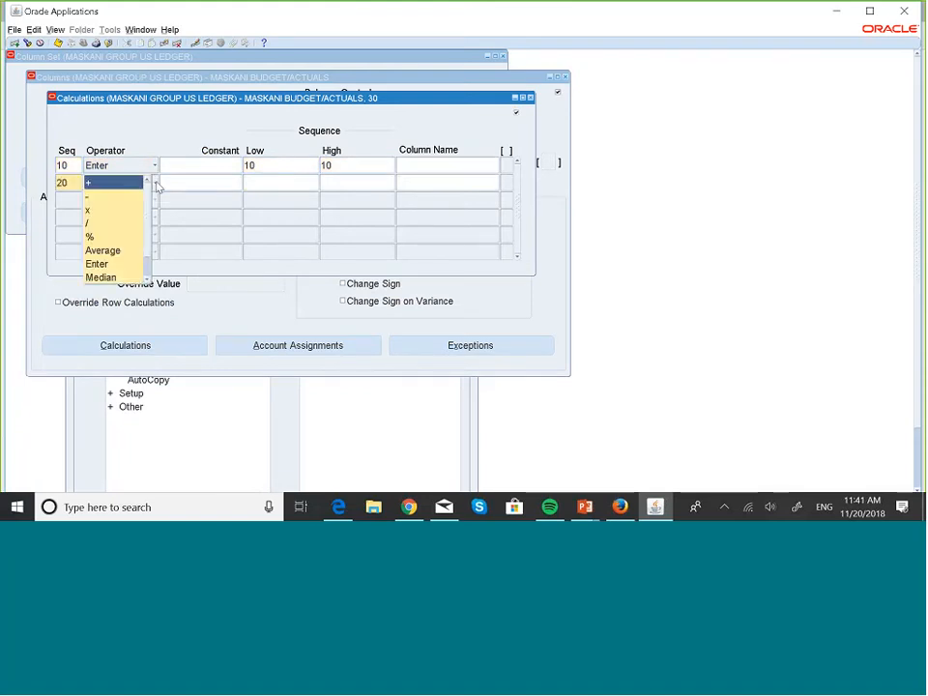
pyautogui.click(135, 196)
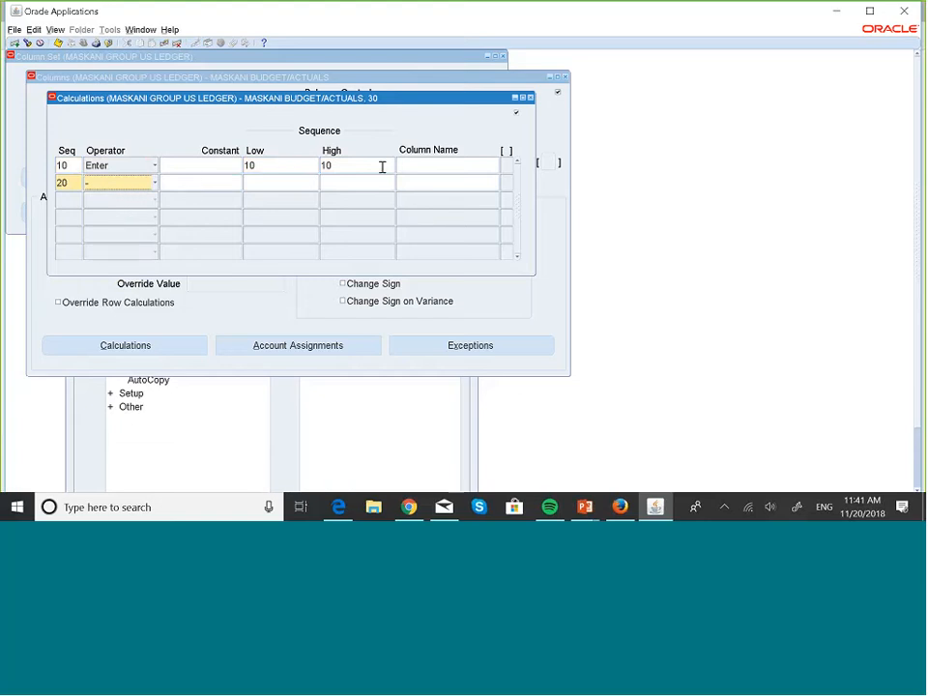
pyautogui.click(294, 183)
pyautogui.click(317, 185)
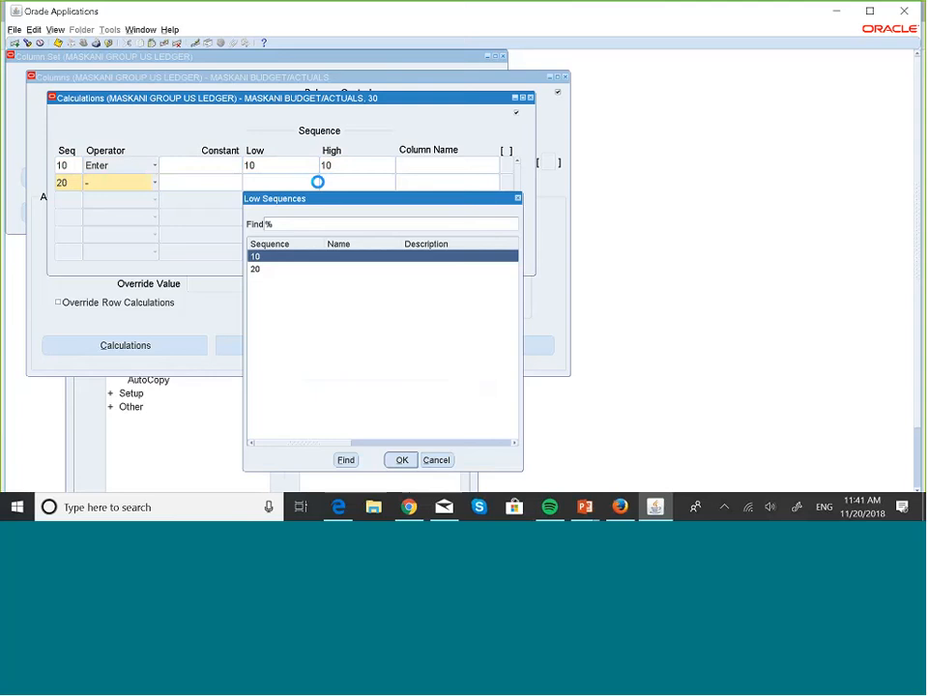
pyautogui.press('Down')
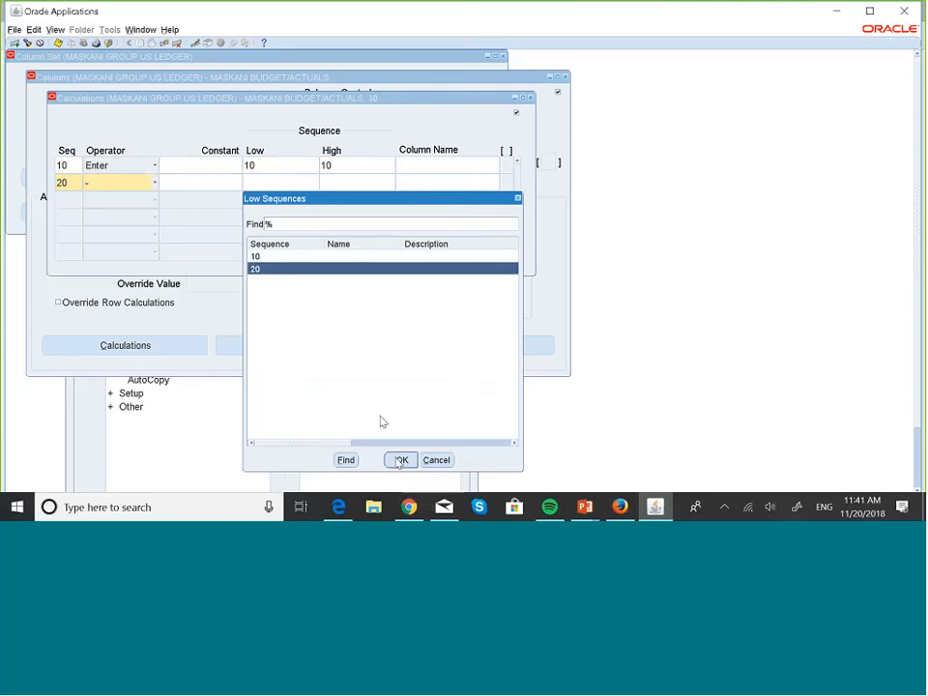
pyautogui.click(396, 458)
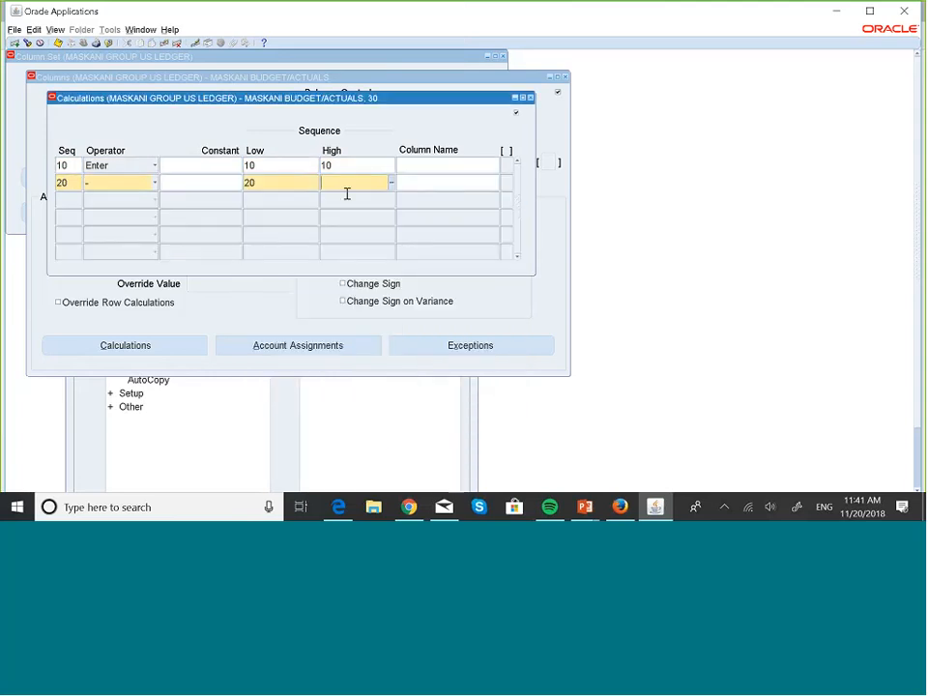
pyautogui.write('20')
# - Save the column 30 calculations and close the calculations, columns and column set windows
pyautogui.click(59, 46)
pyautogui.click(530, 98)
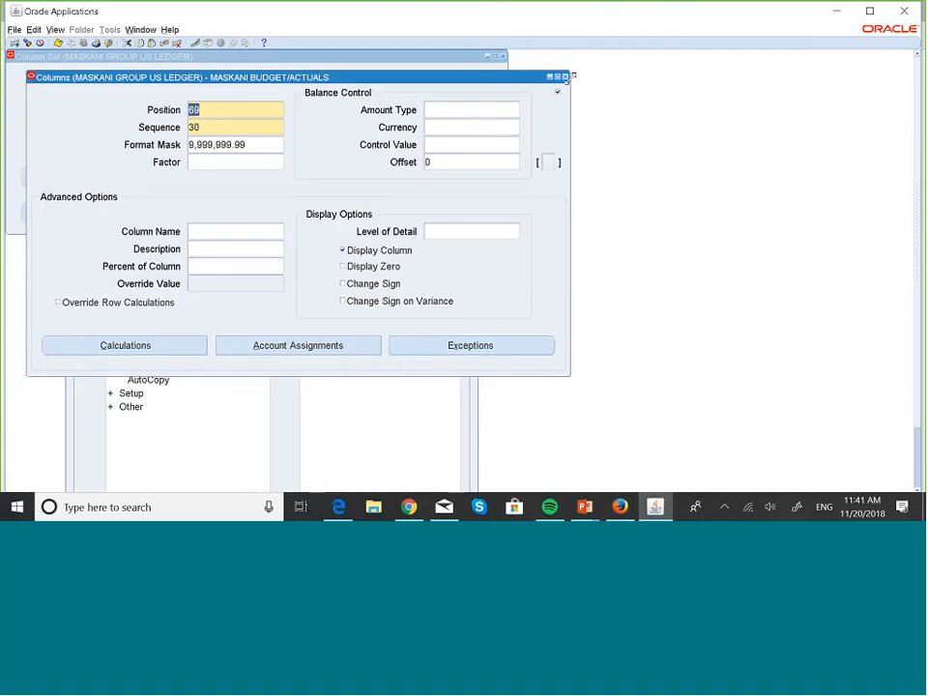
pyautogui.click(565, 76)
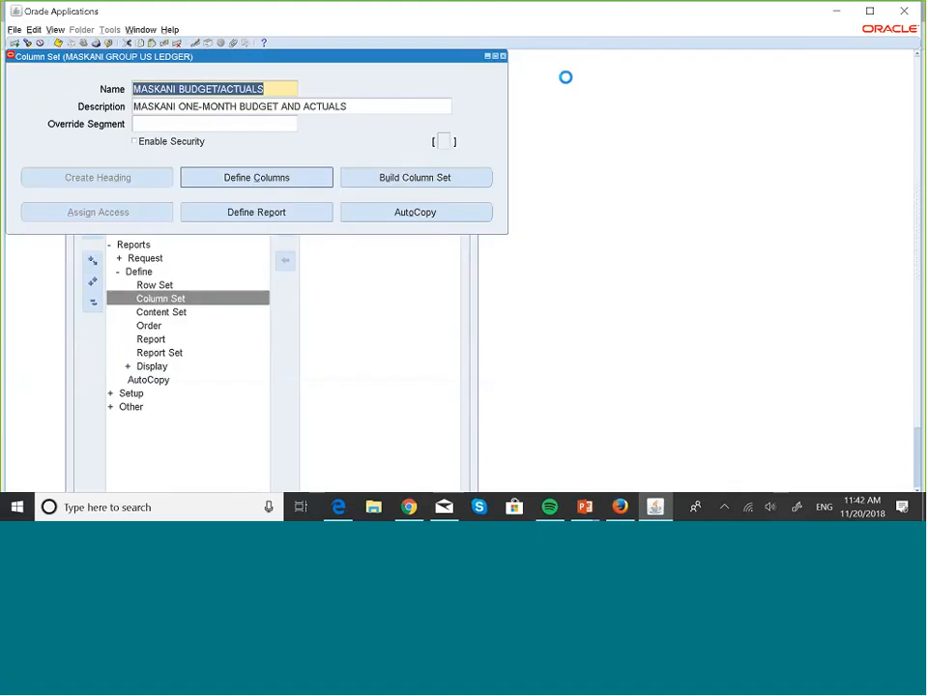
pyautogui.click(504, 56)
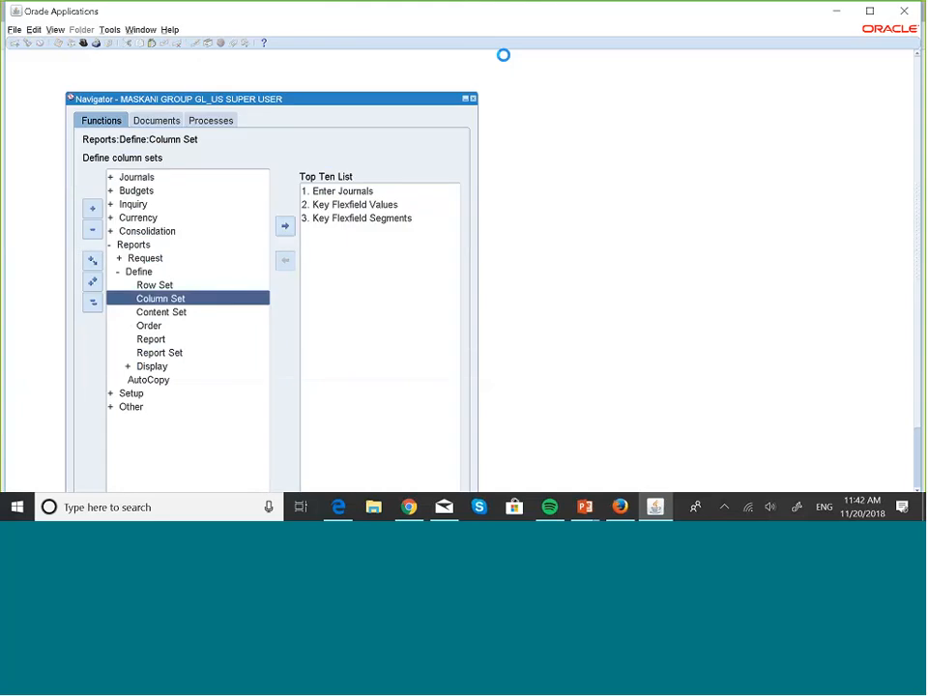
# - Open the financial report definition and query reports beginning with MASK to retrieve MASKANI 001 BUDGET VARIANCE
pyautogui.press('Down')
pyautogui.press('Down')
pyautogui.press('Down')
pyautogui.press('Return')
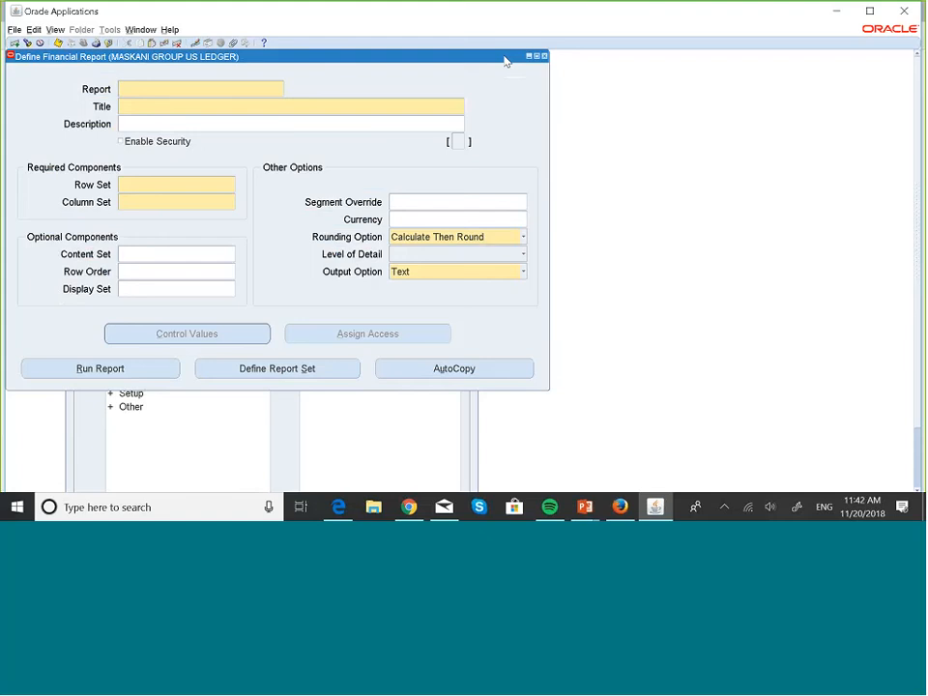
pyautogui.press('F11')
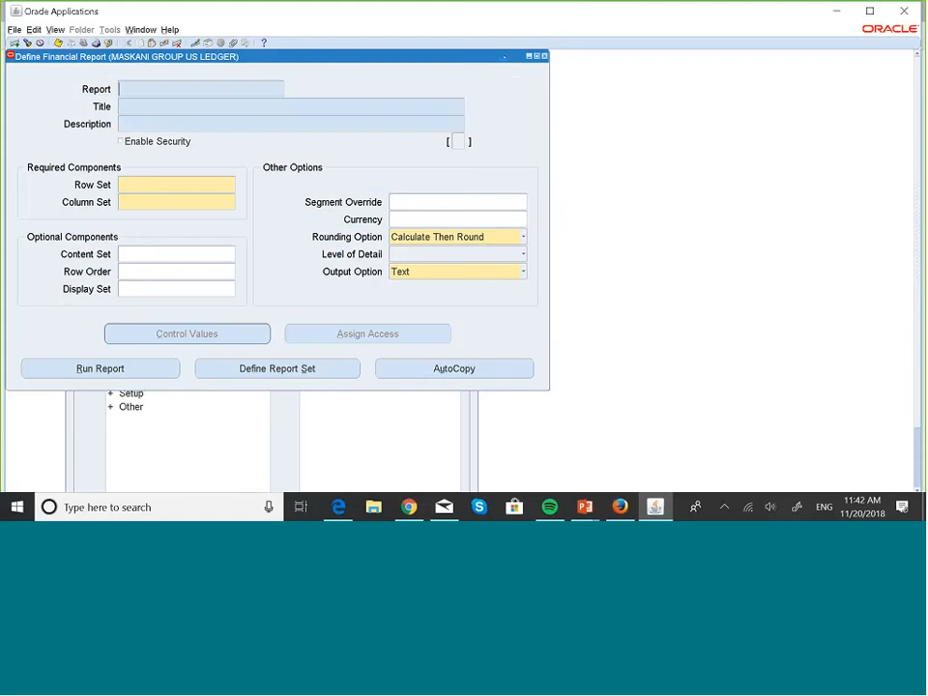
pyautogui.write('MASK%')
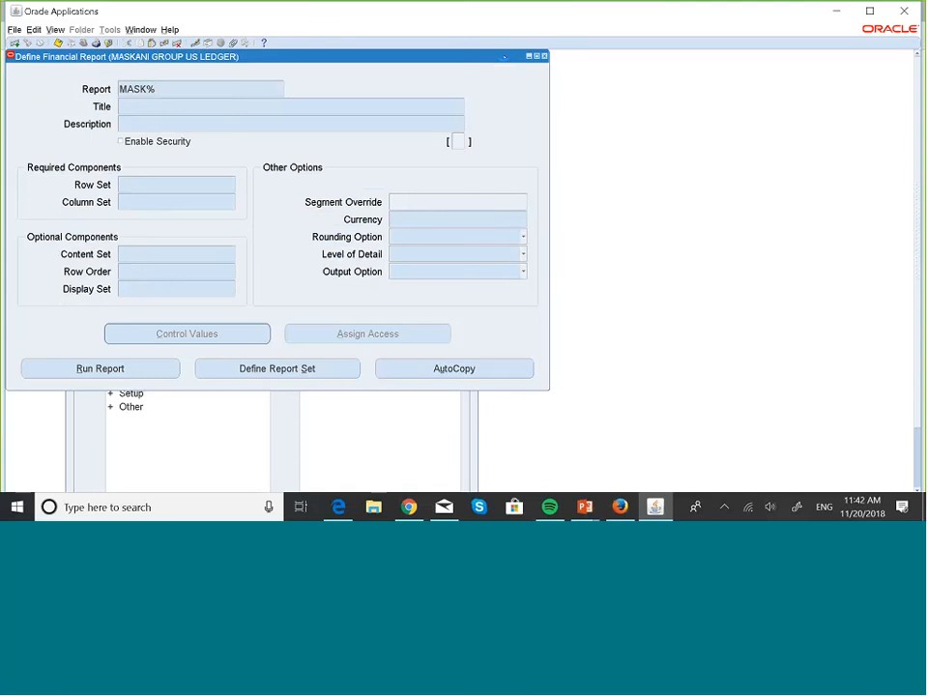
pyautogui.hotkey('ctrl', 'F11')
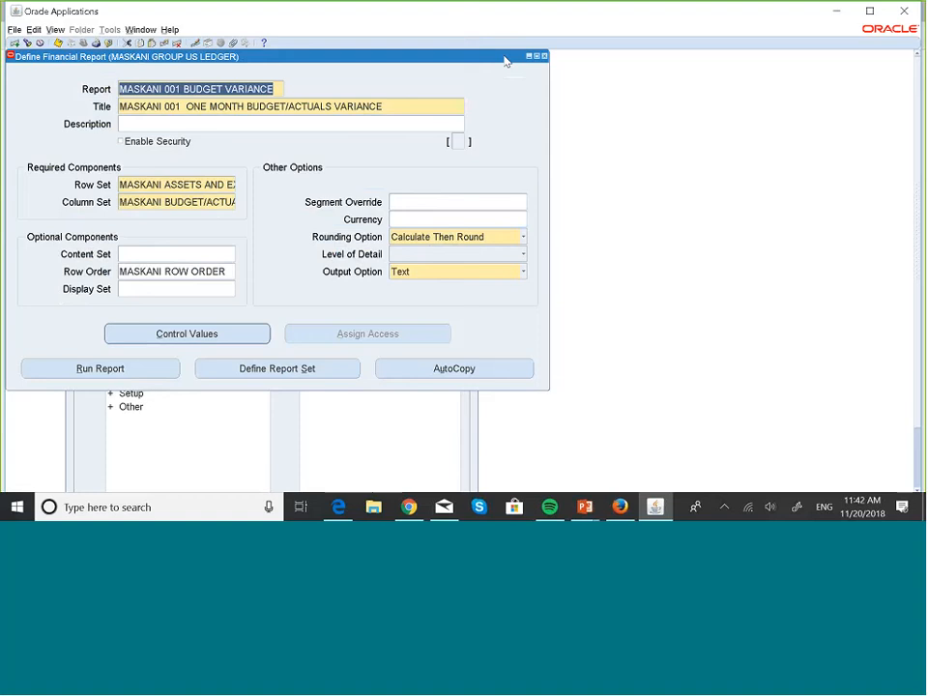
pyautogui.press('Down')
pyautogui.press('Up')
# - Run the MASKANI 001 BUDGET VARIANCE report for OCT-18 with the Exceptions option enabled
pyautogui.click(132, 376)
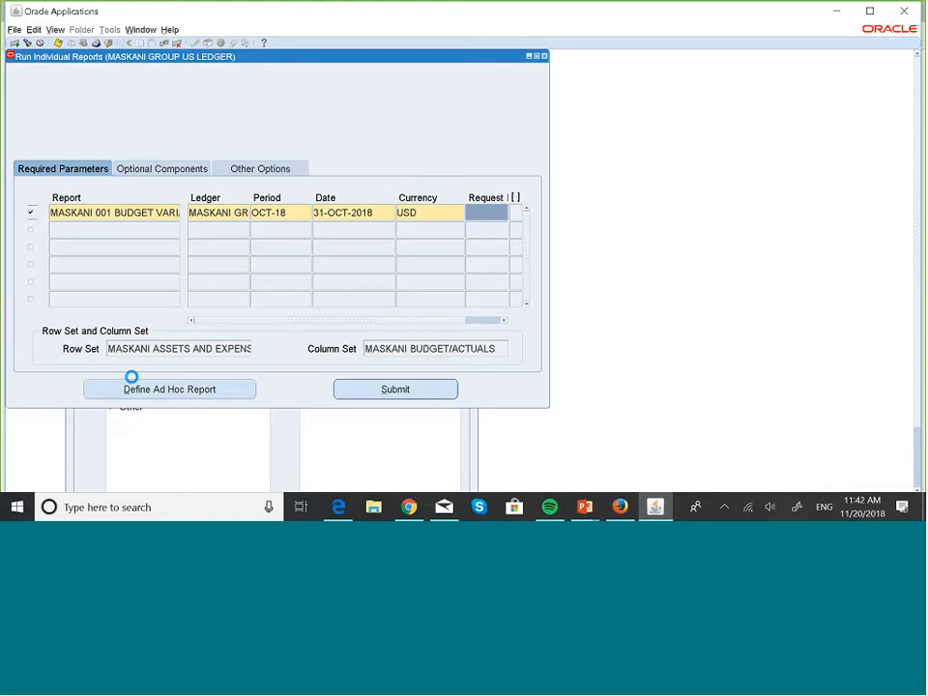
pyautogui.click(152, 170)
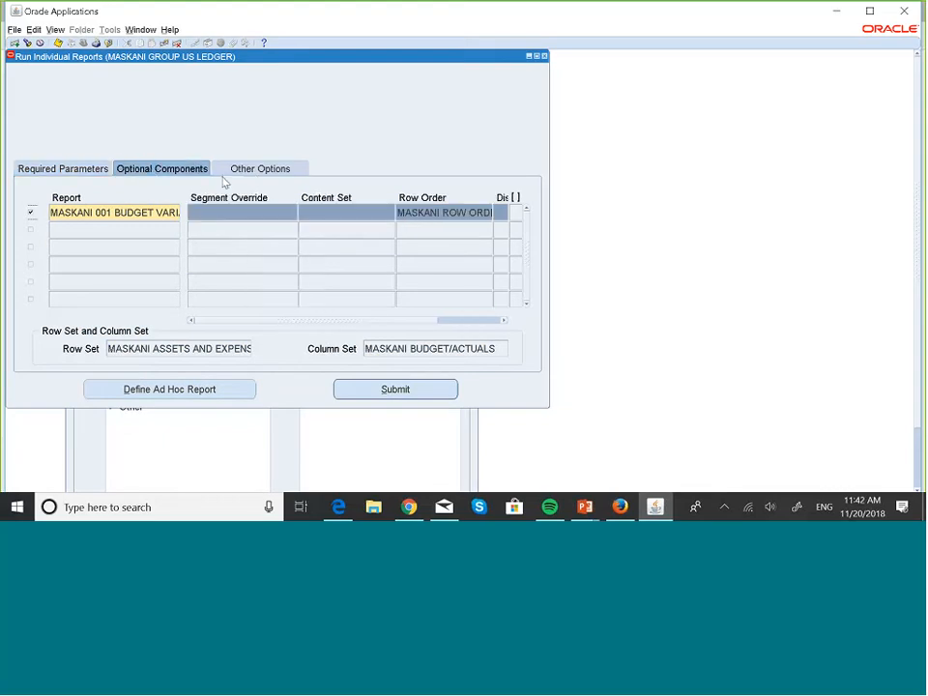
pyautogui.click(259, 170)
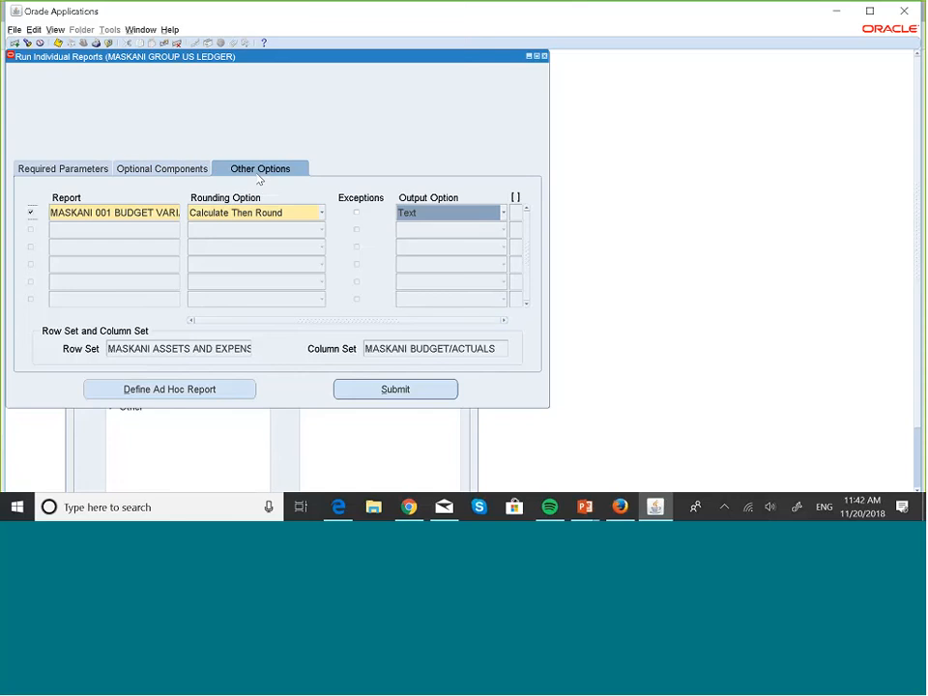
pyautogui.click(357, 214)
pyautogui.click(64, 169)
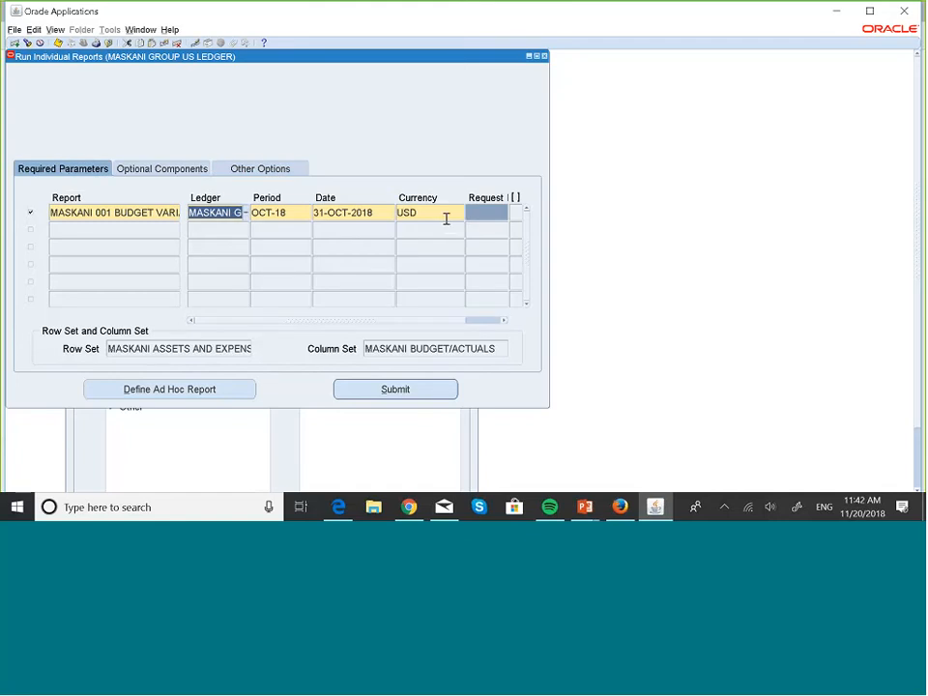
pyautogui.click(394, 390)
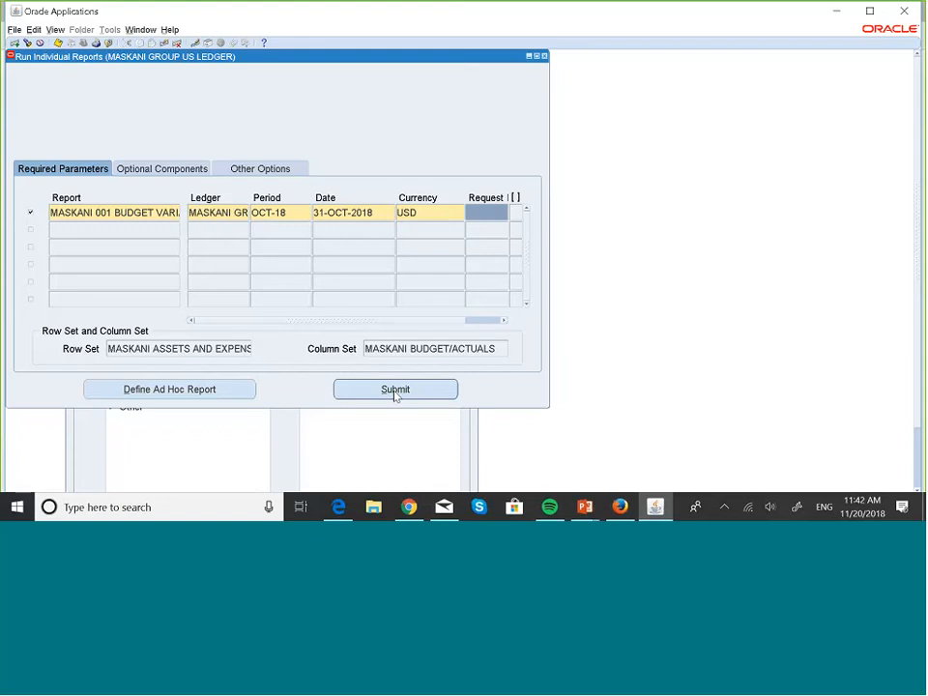
# - Copy the submitted report's request ID and find that specific request in the requests list
pyautogui.click(479, 214)
pyautogui.hotkey('ctrl', 'c')
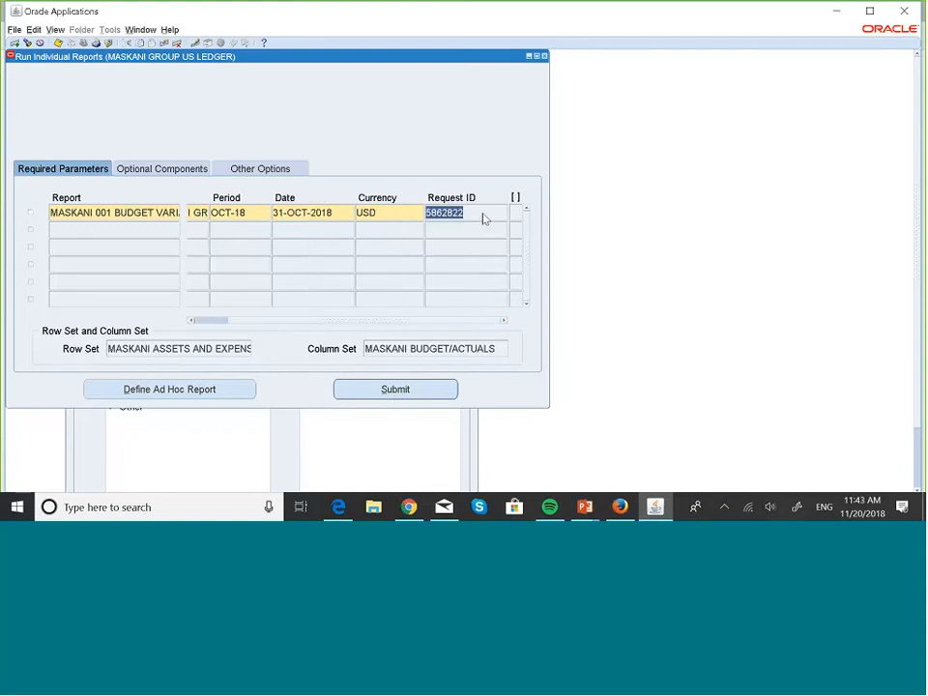
pyautogui.hotkey('alt', 'v')
pyautogui.press('r')
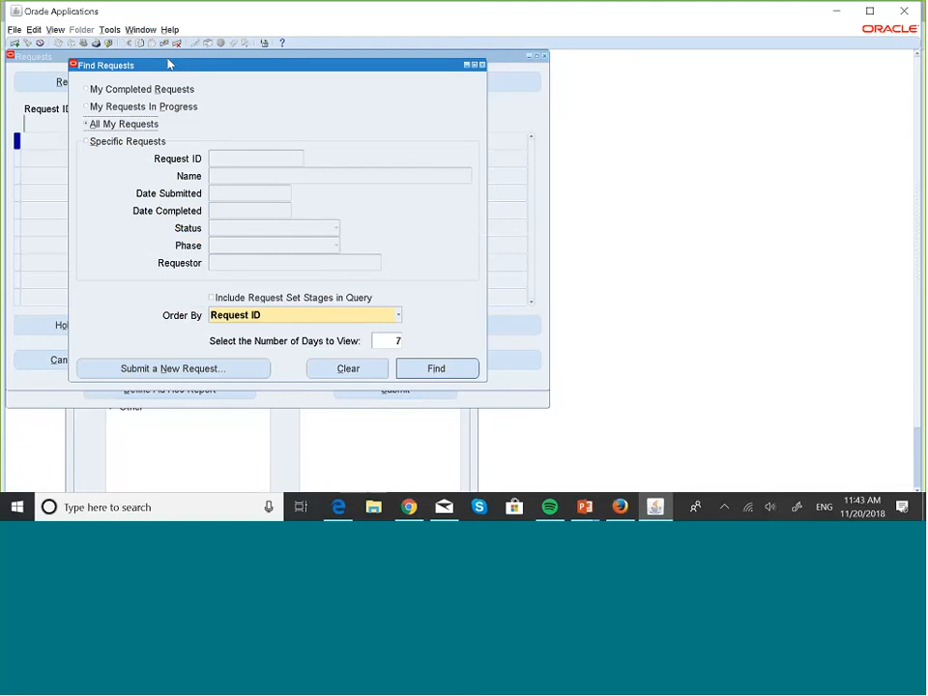
pyautogui.click(115, 144)
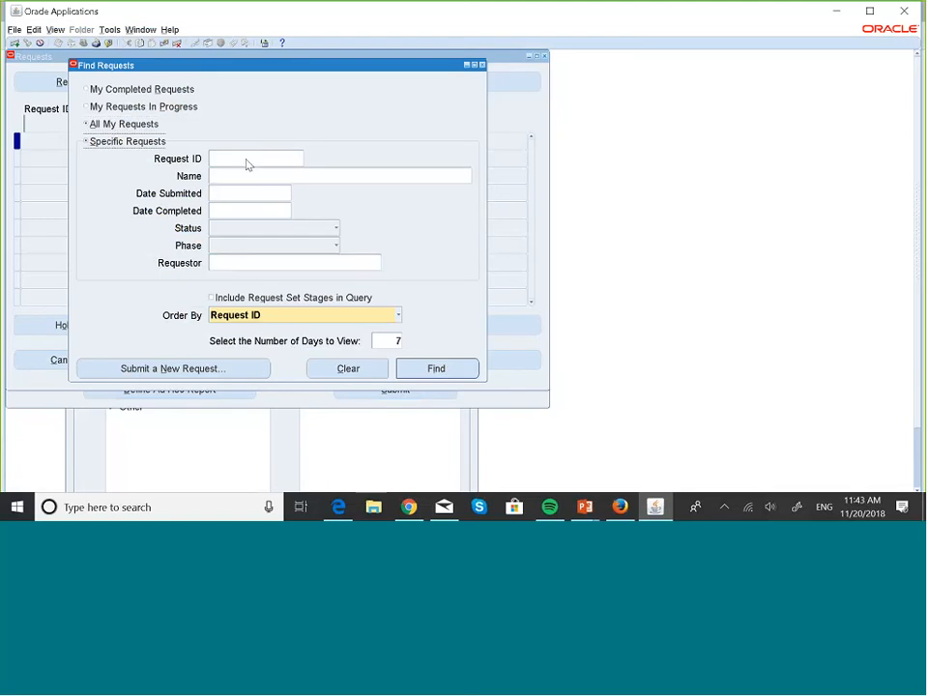
pyautogui.click(247, 161)
pyautogui.hotkey('ctrl', 'v')
pyautogui.click(437, 369)
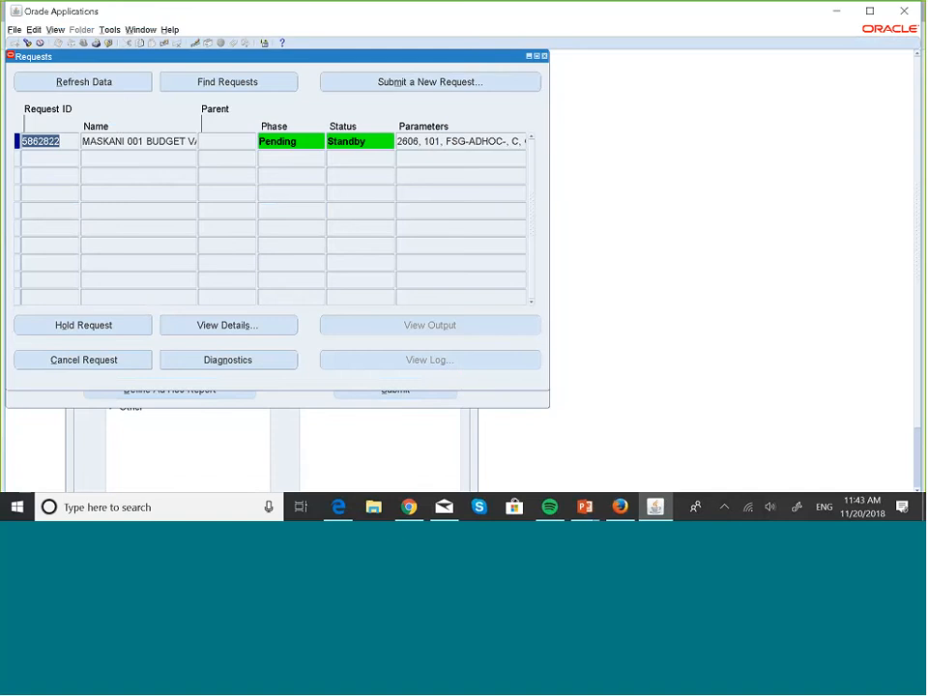
# - Refresh the request until it completes and open its report output
pyautogui.click(137, 77)
pyautogui.click(139, 78)
pyautogui.click(141, 78)
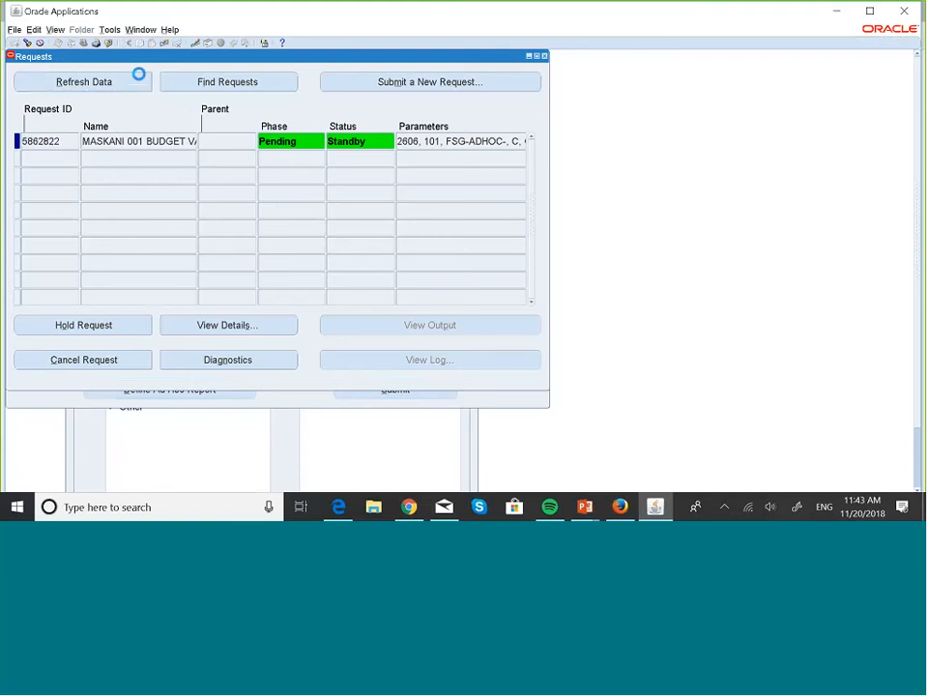
pyautogui.click(139, 76)
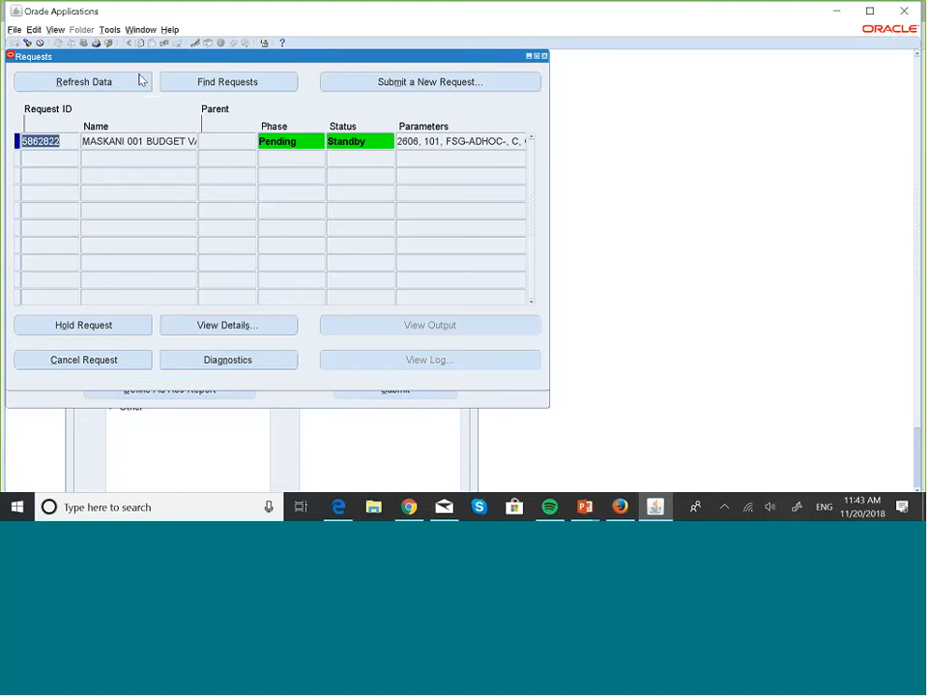
pyautogui.click(139, 78)
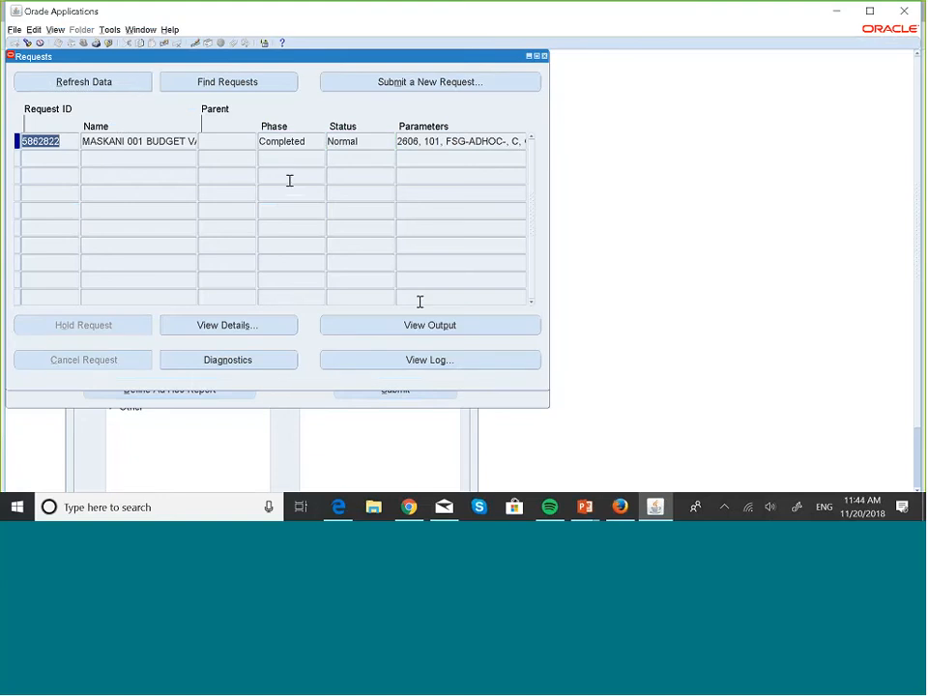
pyautogui.click(488, 333)
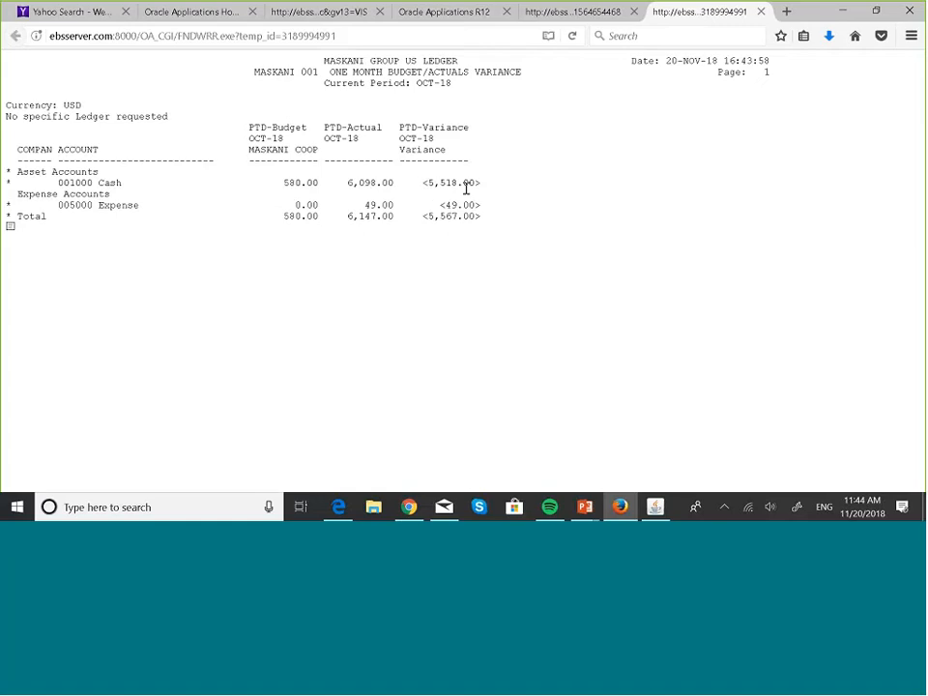
# - Compare the new exceptions output with the earlier full budget variance report in the browser
pyautogui.click(590, 11)
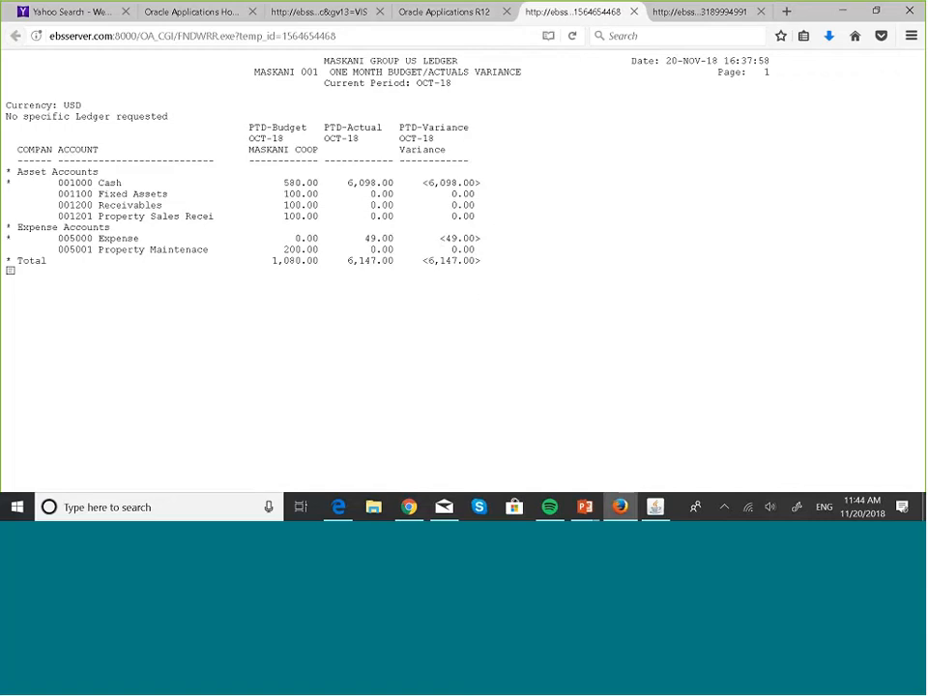
pyautogui.click(703, 16)
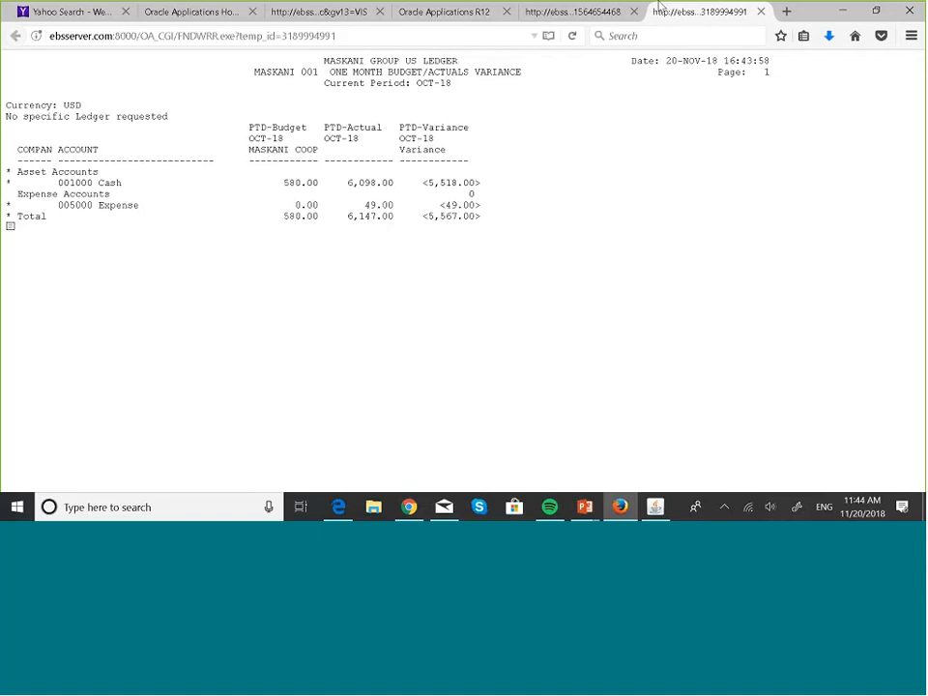
pyautogui.click(589, 8)
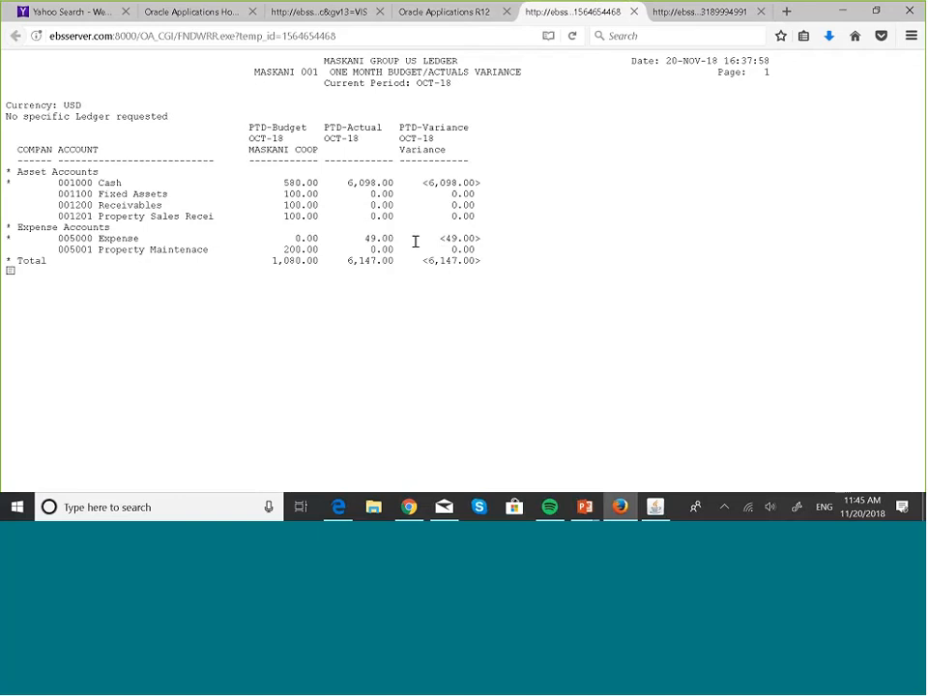
# - Switch to the PowerPoint slide show and advance to the slide on displaying debit/credit activity in FSG reports
pyautogui.press('super+Tab')
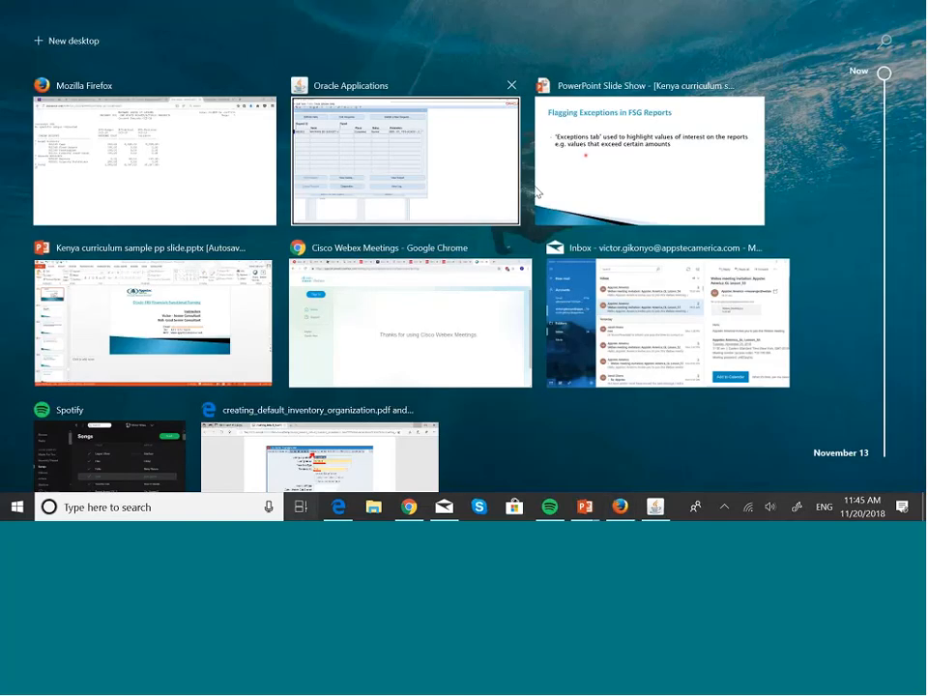
pyautogui.click(590, 170)
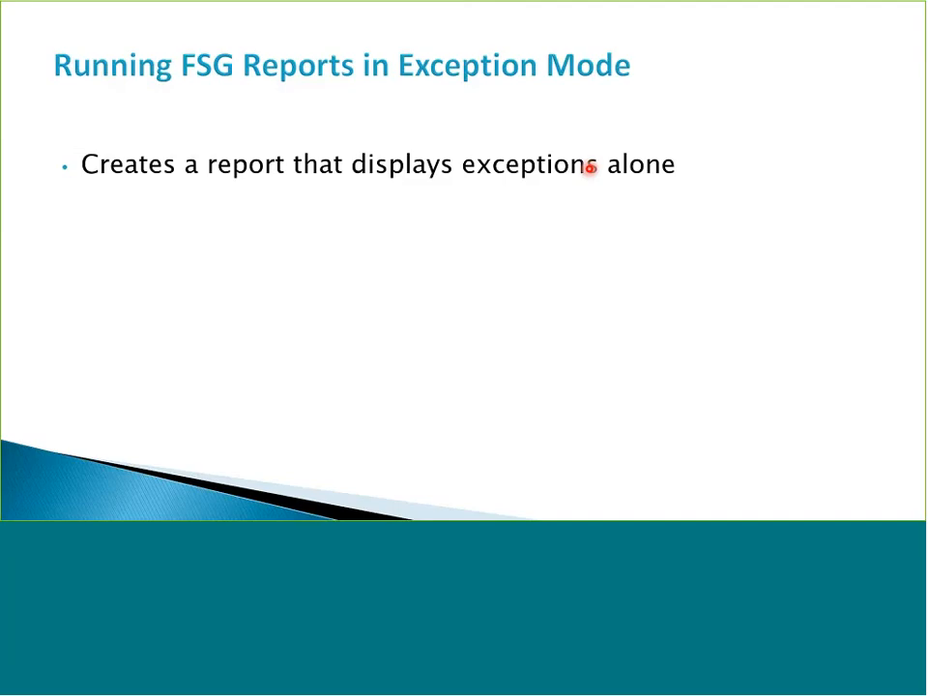
pyautogui.click(590, 167)
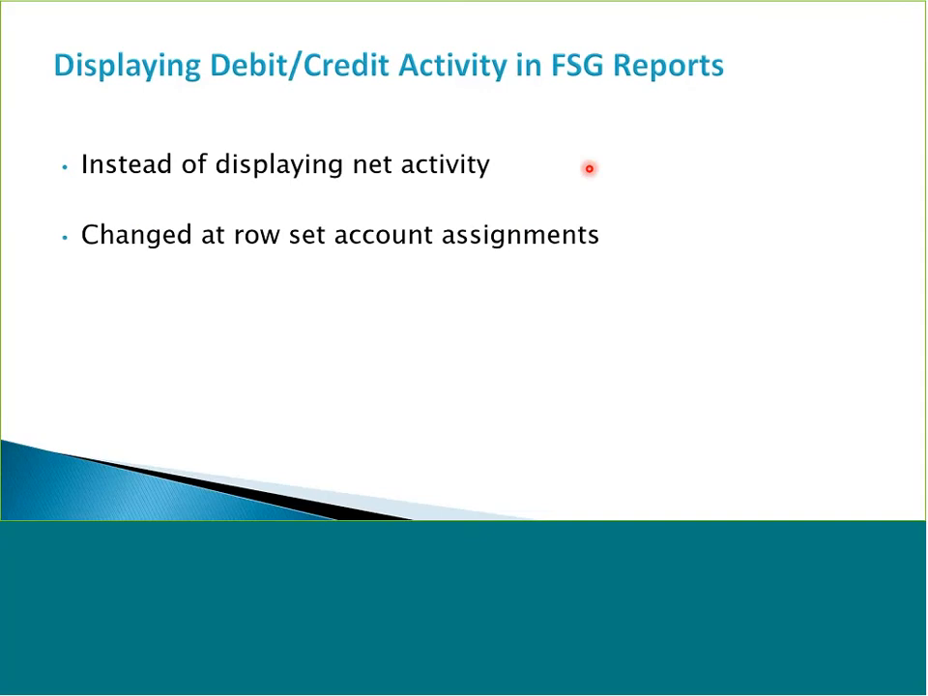
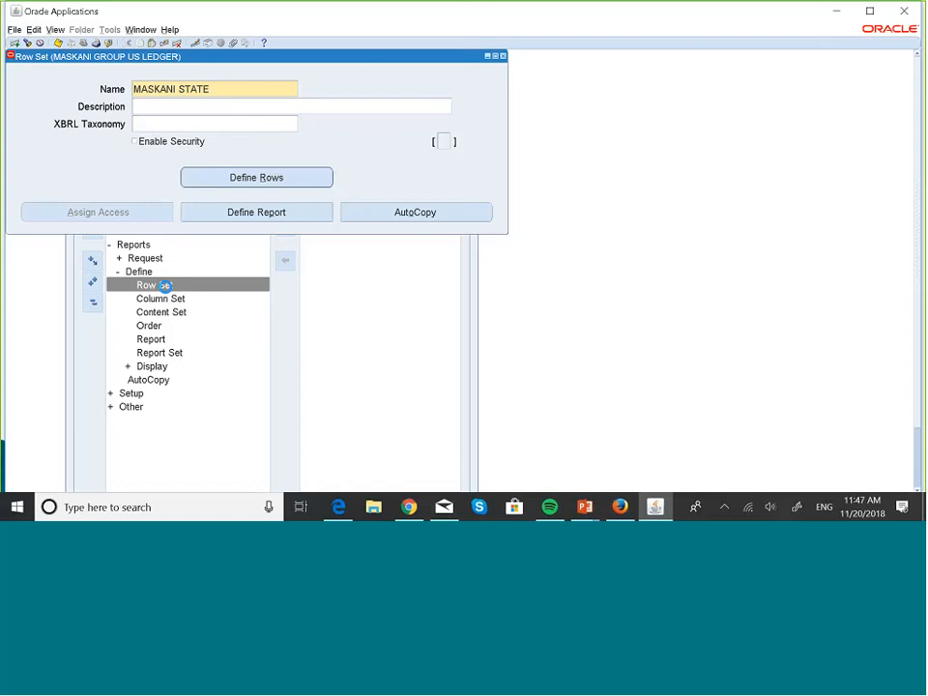
# - Name the new row set MASKANI STATEMENT OF CHANGE and copy the same text into its description
pyautogui.write('MENT OF CHANGE')
pyautogui.click(188, 112)
pyautogui.click(208, 89)
pyautogui.hotkey('ctrl', 'c')
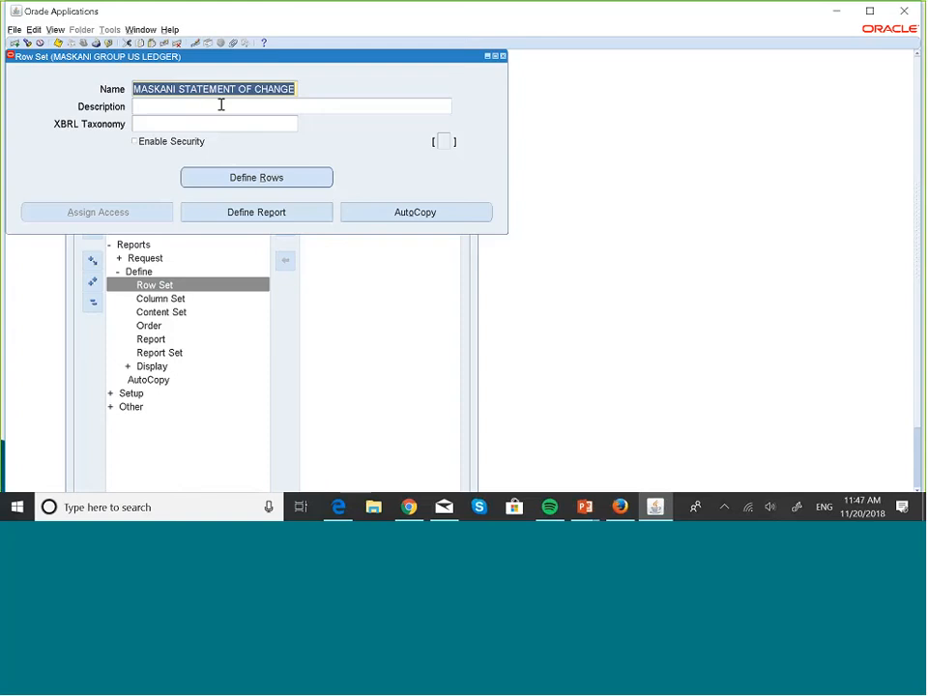
pyautogui.click(221, 104)
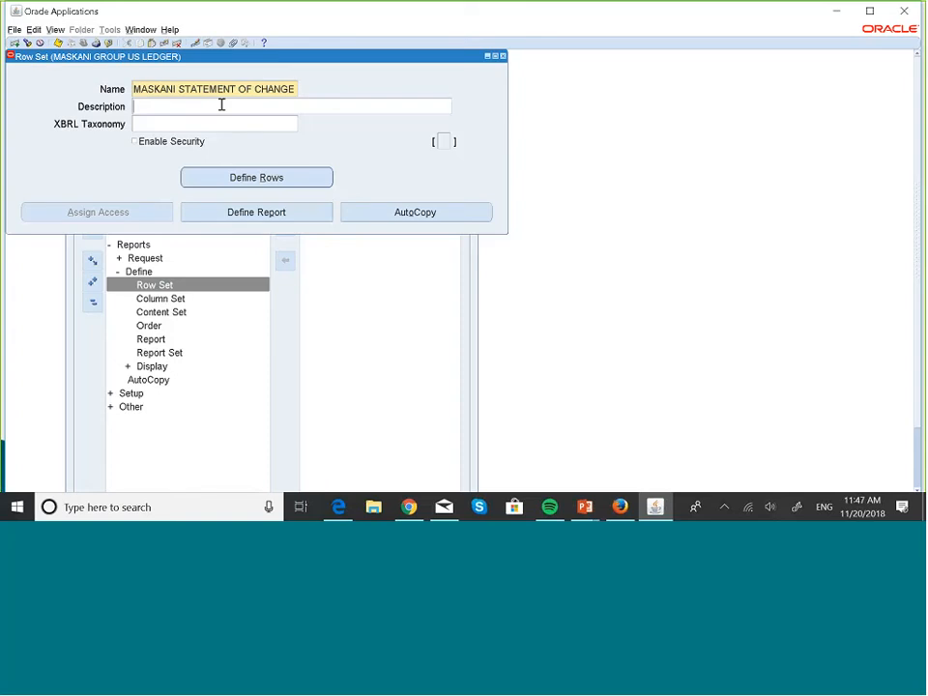
pyautogui.hotkey('ctrl', 'v')
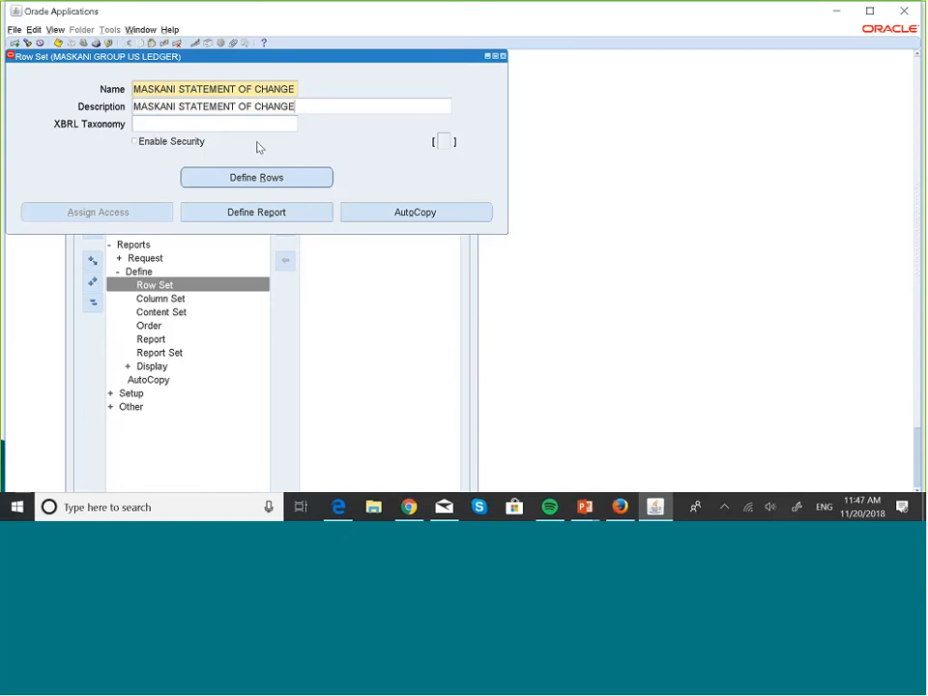
# - Start defining the row set's rows with line 10, using the line item Increase in Cash
pyautogui.click(294, 177)
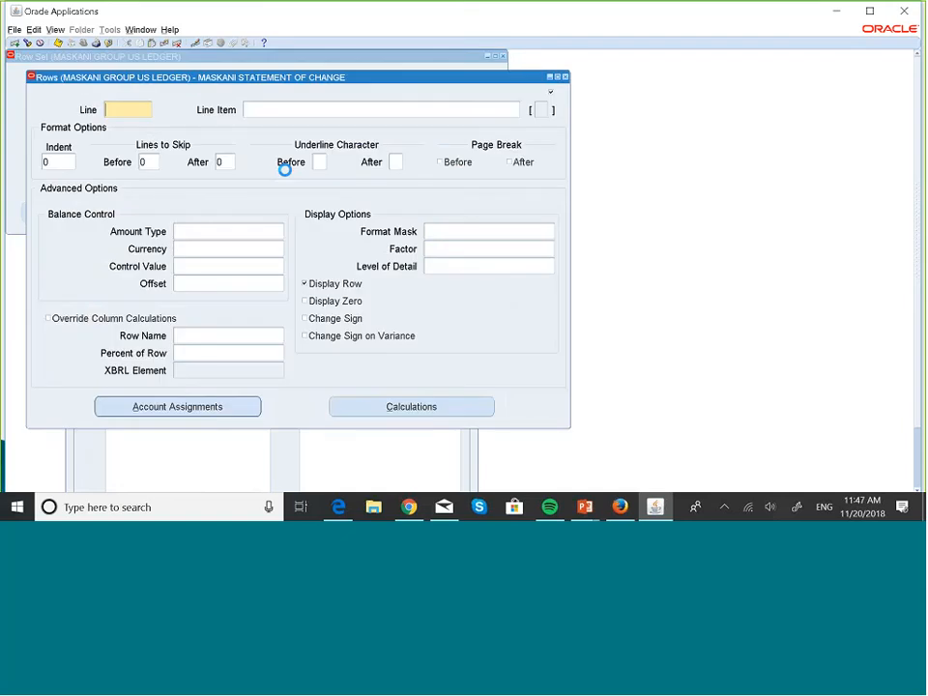
pyautogui.write('10')
pyautogui.write('Inc')
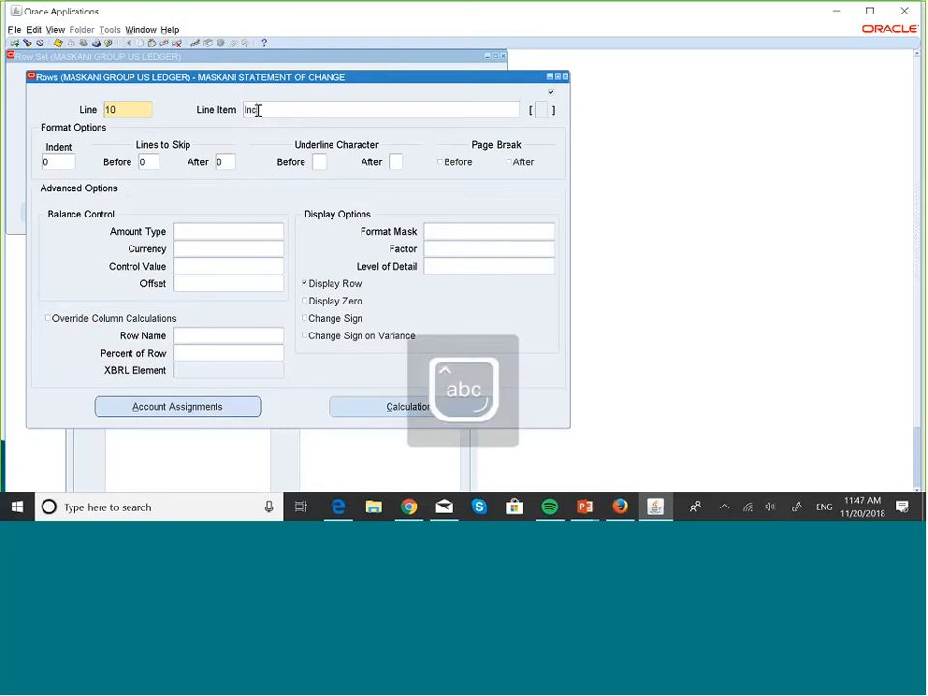
pyautogui.write('o')
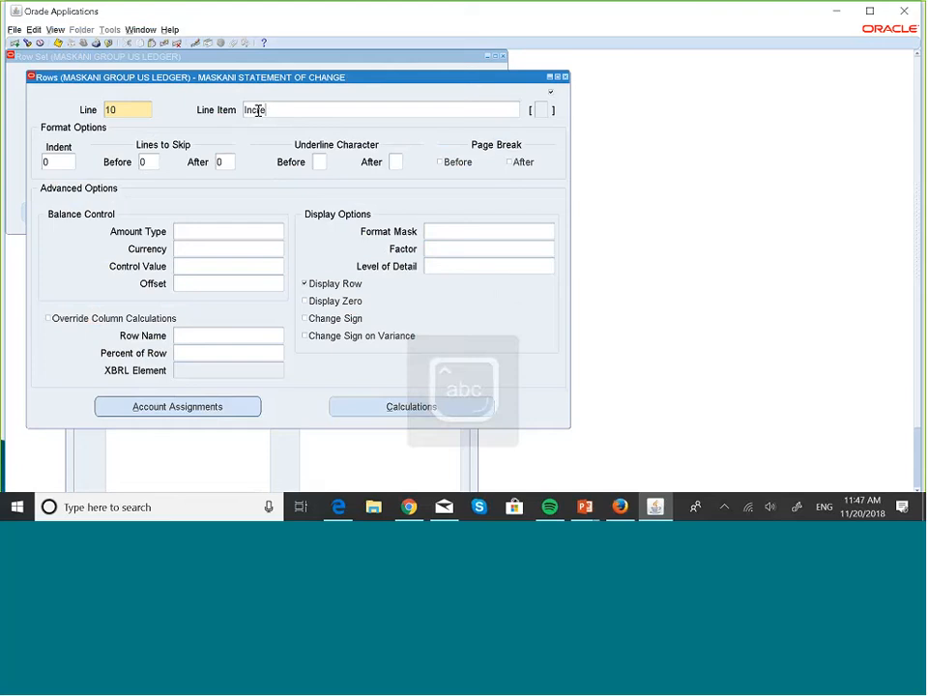
pyautogui.write('ease')
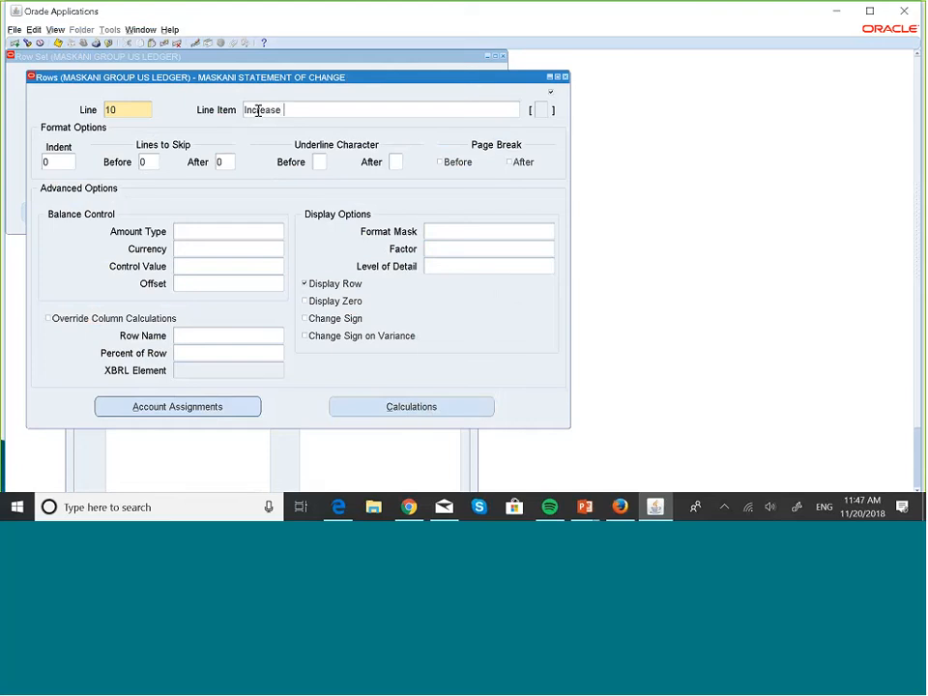
pyautogui.write(' in C')
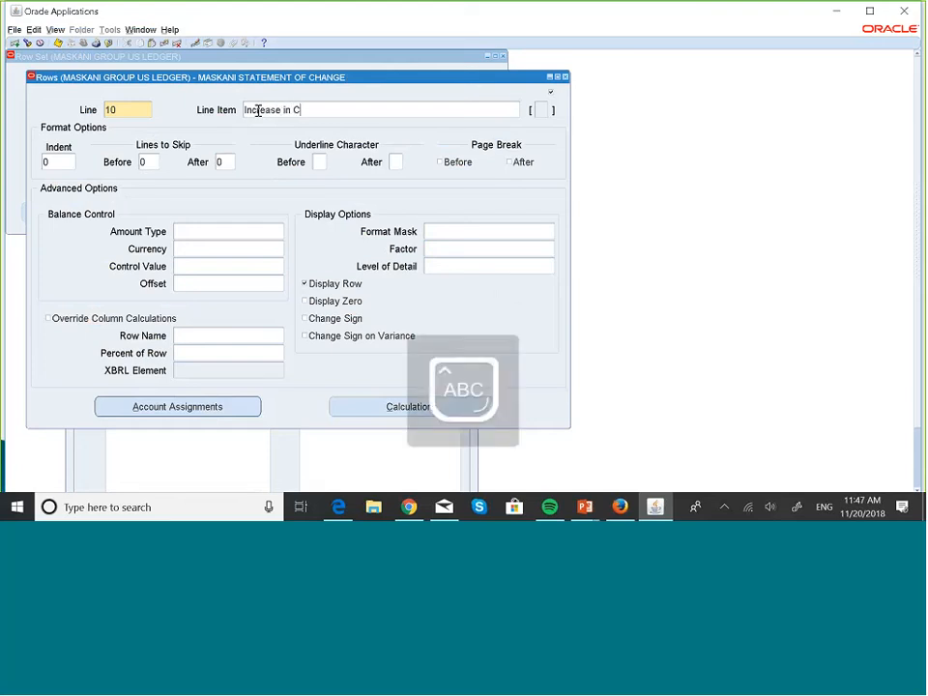
pyautogui.press('capslock')
pyautogui.write('ash')
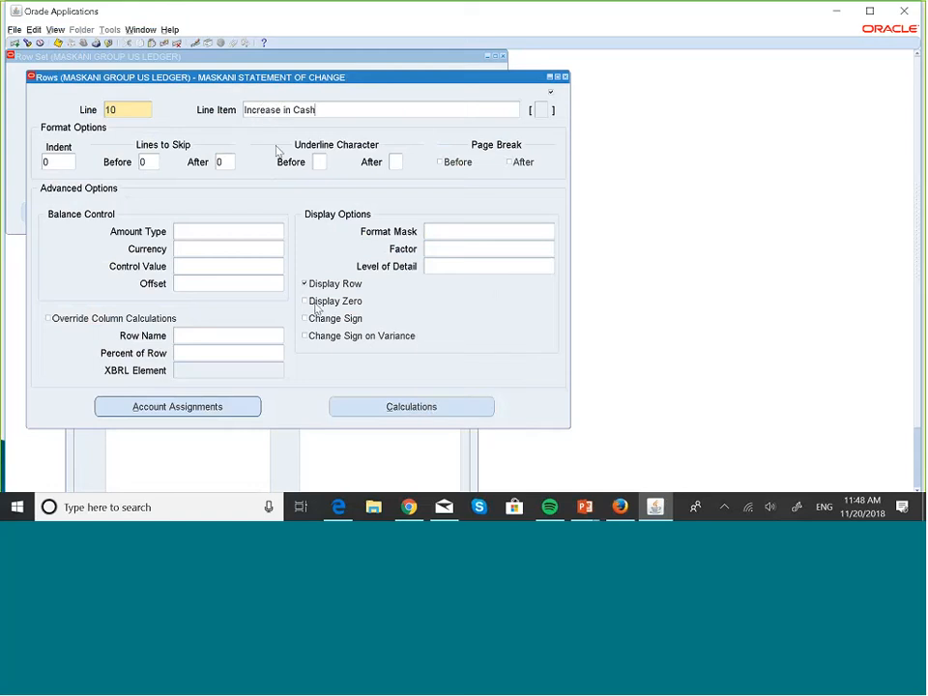
# - Assign company 001 and the Cash account 001000 as the low and high account range for line 10
pyautogui.click(214, 406)
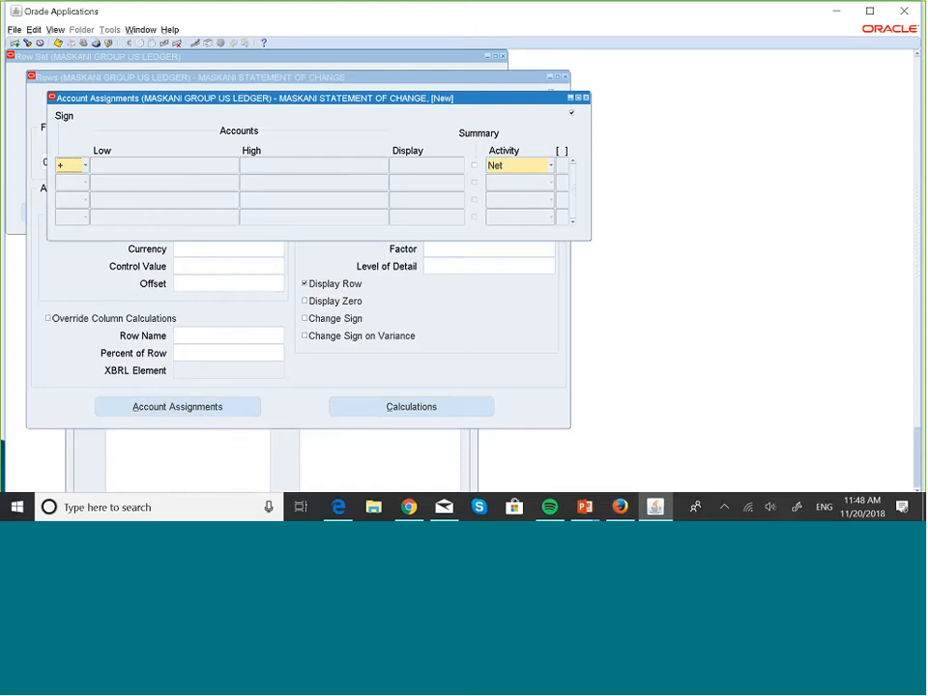
pyautogui.click(145, 166)
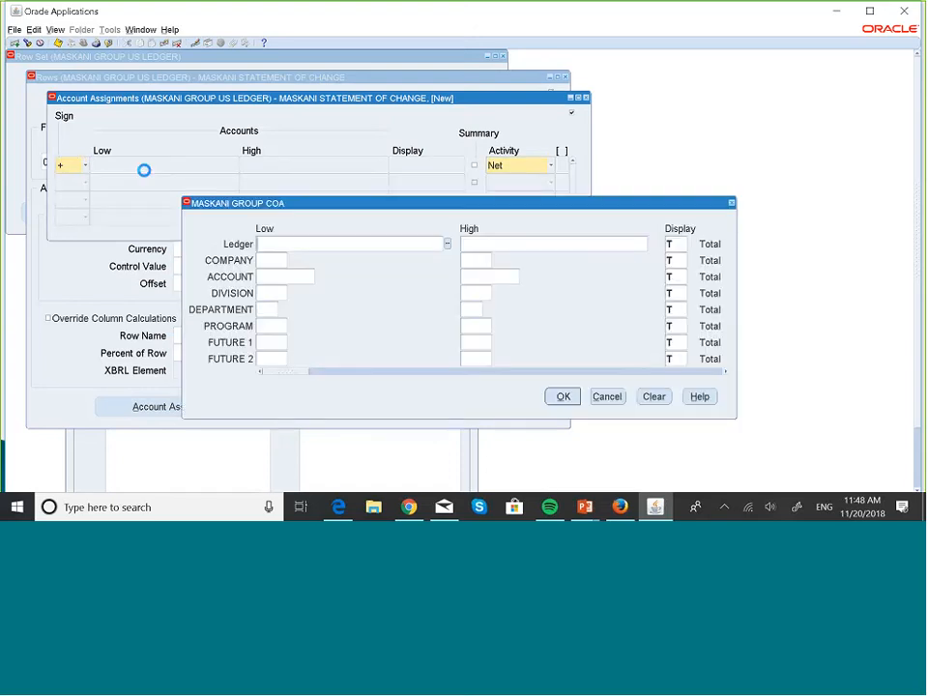
pyautogui.click(259, 260)
pyautogui.write('0')
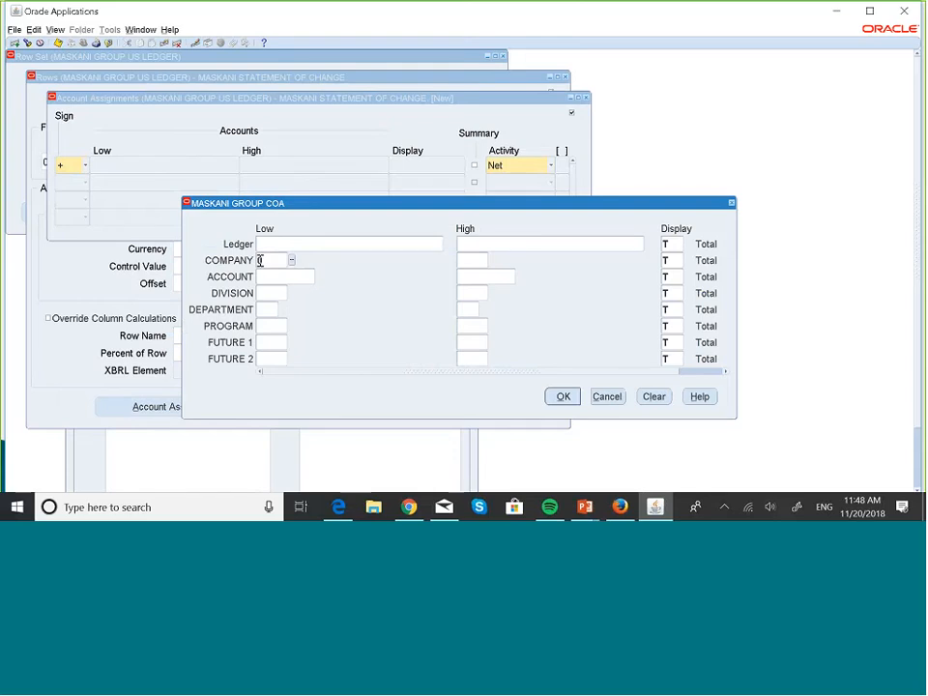
pyautogui.write('01')
pyautogui.press('Tab')
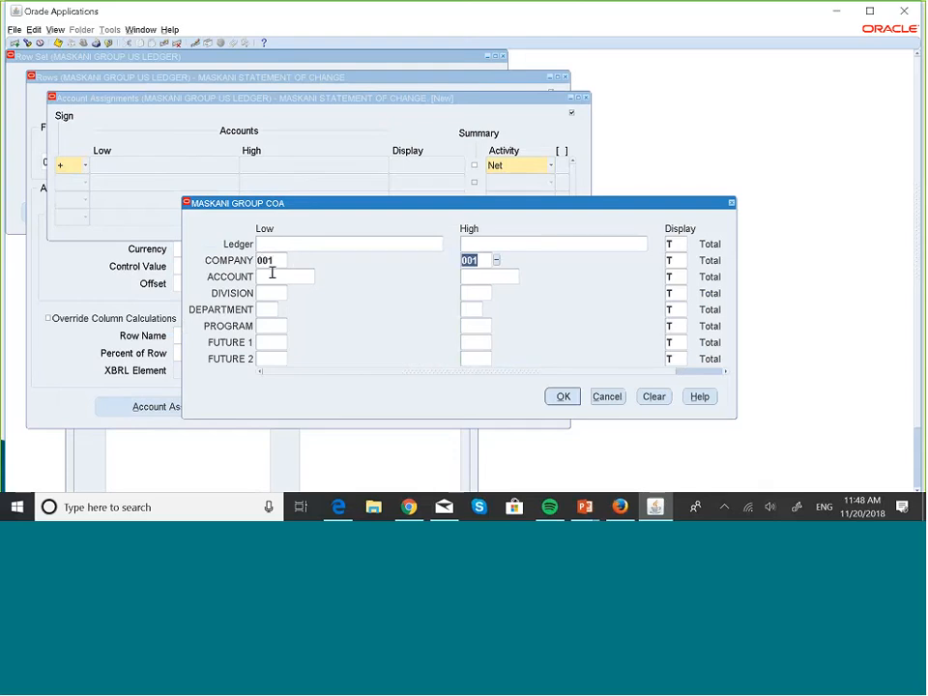
pyautogui.press('Tab')
pyautogui.click(320, 278)
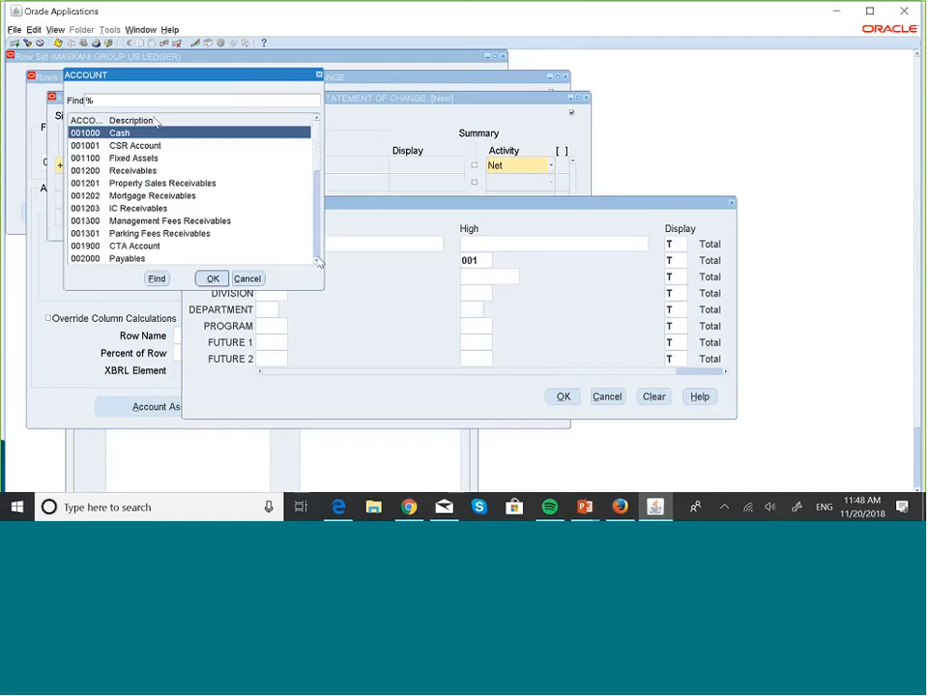
pyautogui.click(214, 280)
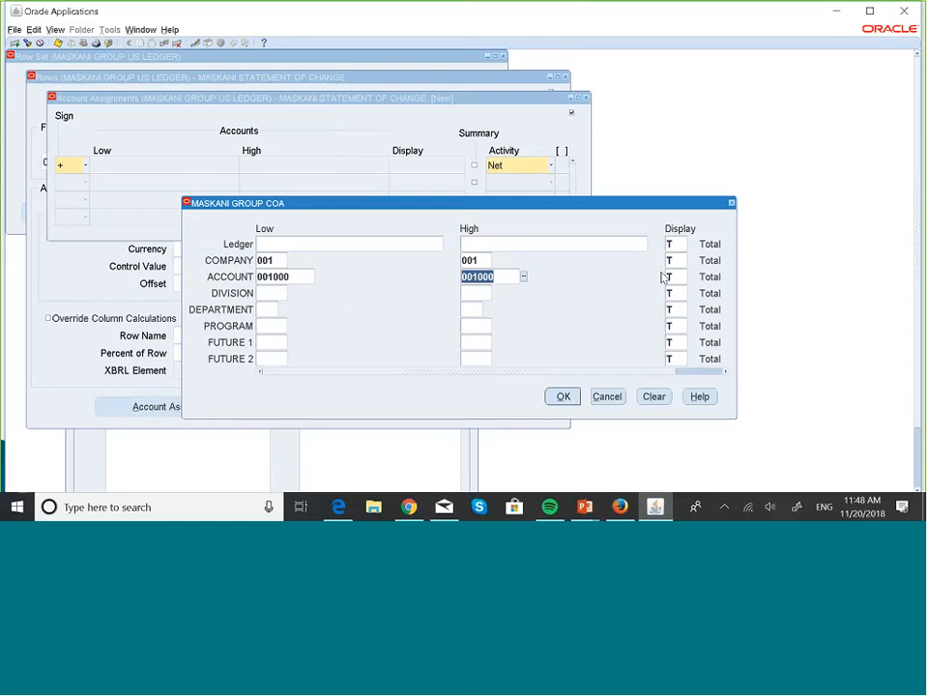
pyautogui.click(562, 396)
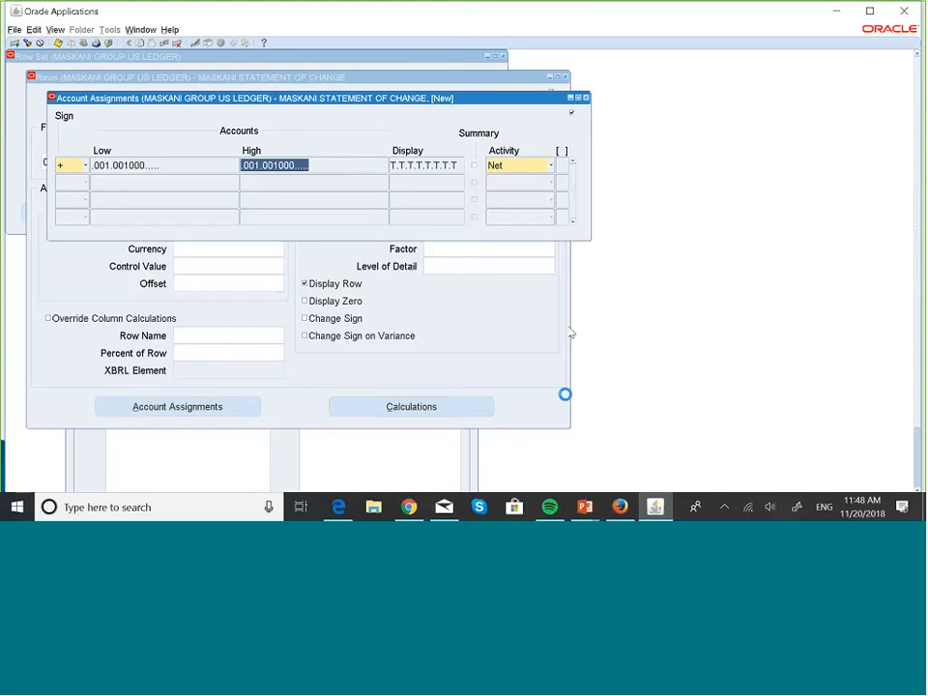
# - Set the activity of line 10's account assignment to Dr and return to the row definition
pyautogui.click(549, 167)
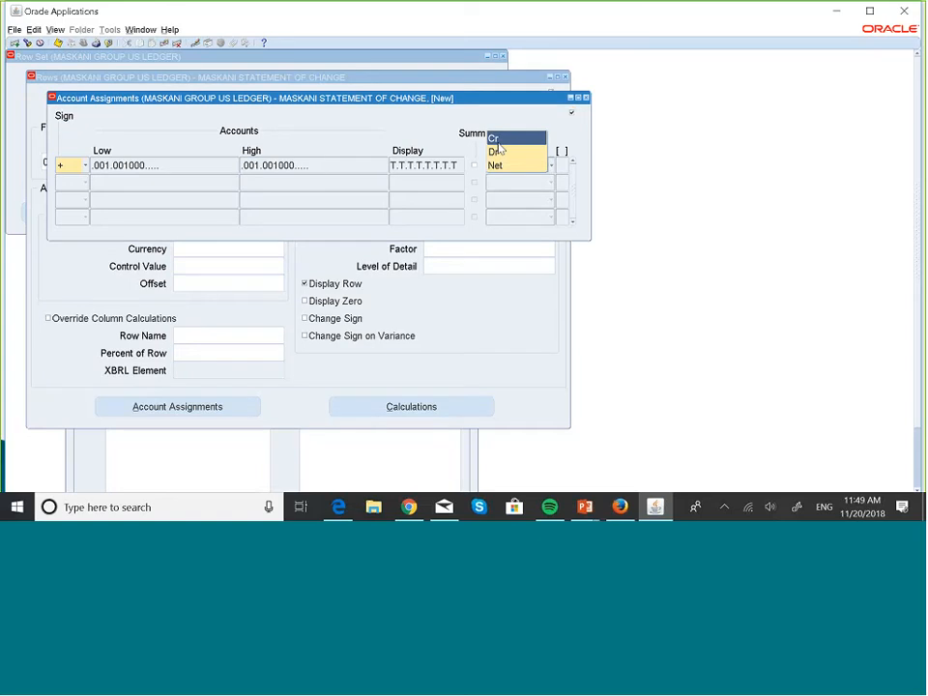
pyautogui.click(498, 152)
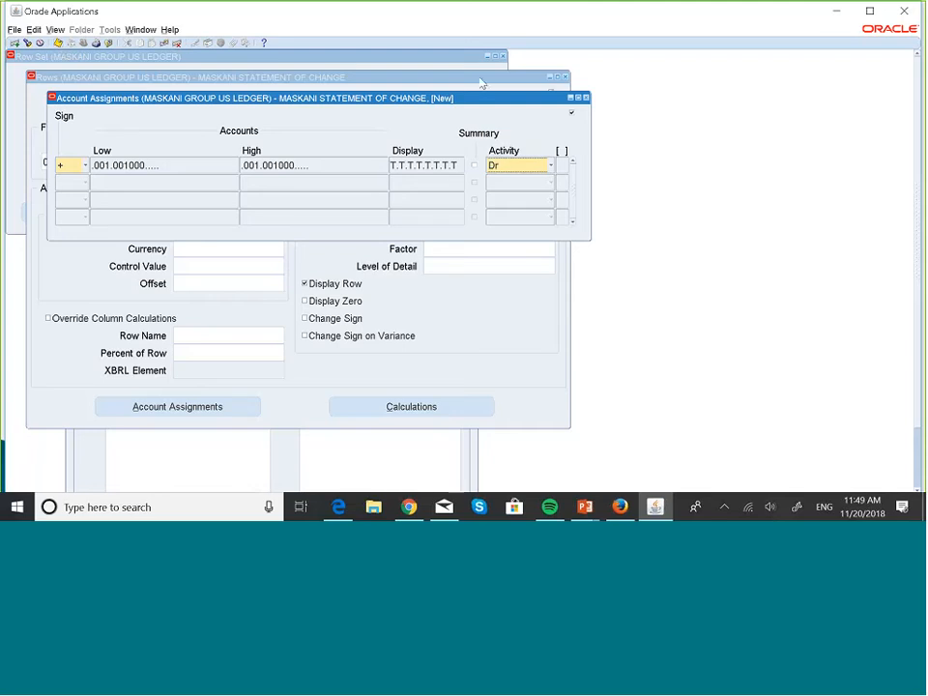
pyautogui.click(585, 98)
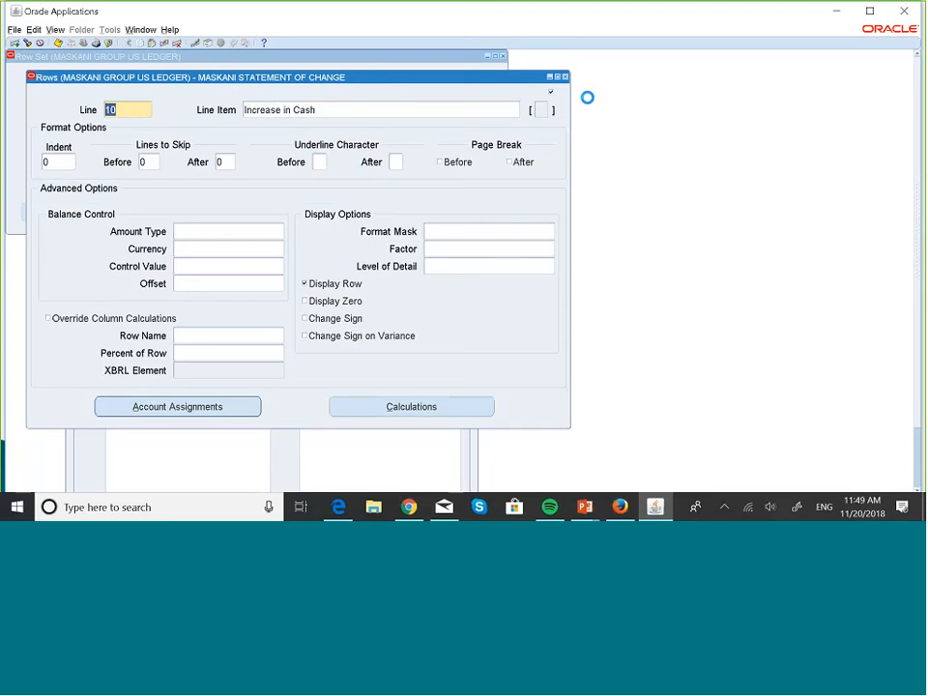
# - Add row line 20 with the line item Decrease in Cash
pyautogui.press('Down')
pyautogui.write('20')
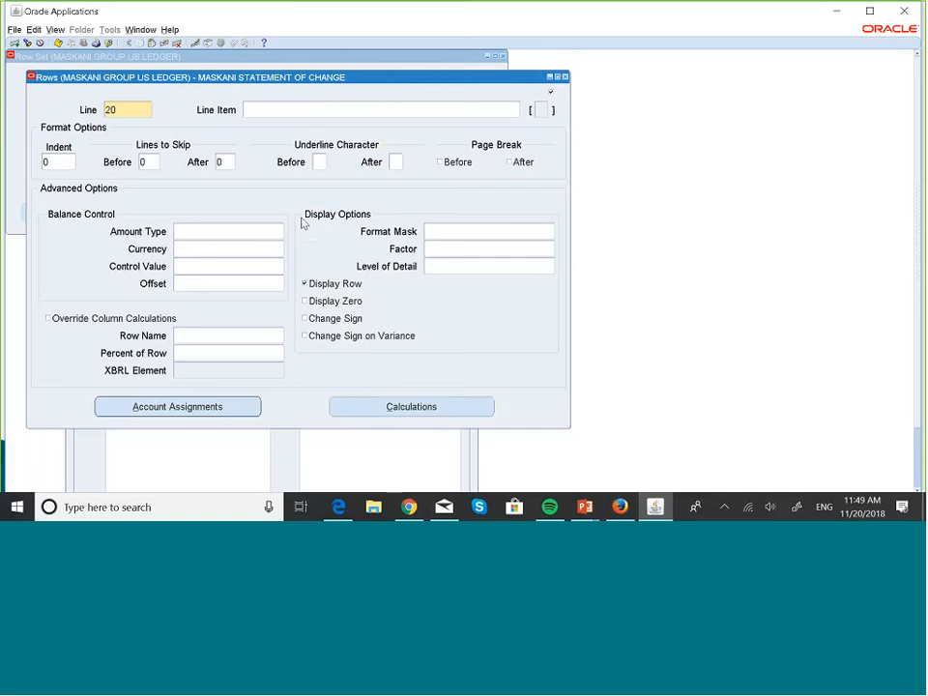
pyautogui.press('capslock')
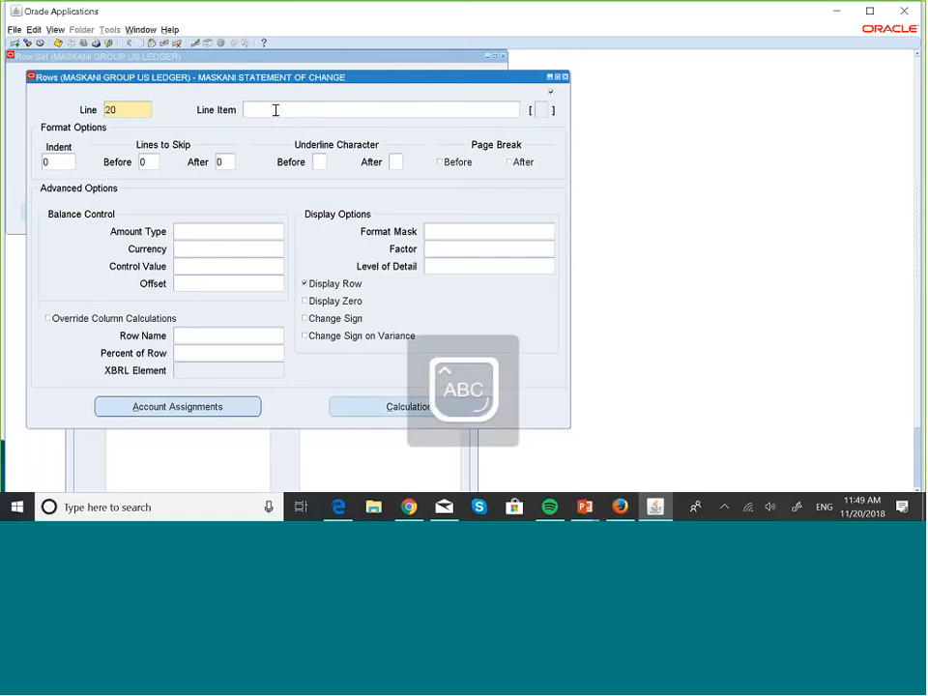
pyautogui.click(275, 110)
pyautogui.press('capslock')
pyautogui.write('Decrease in')
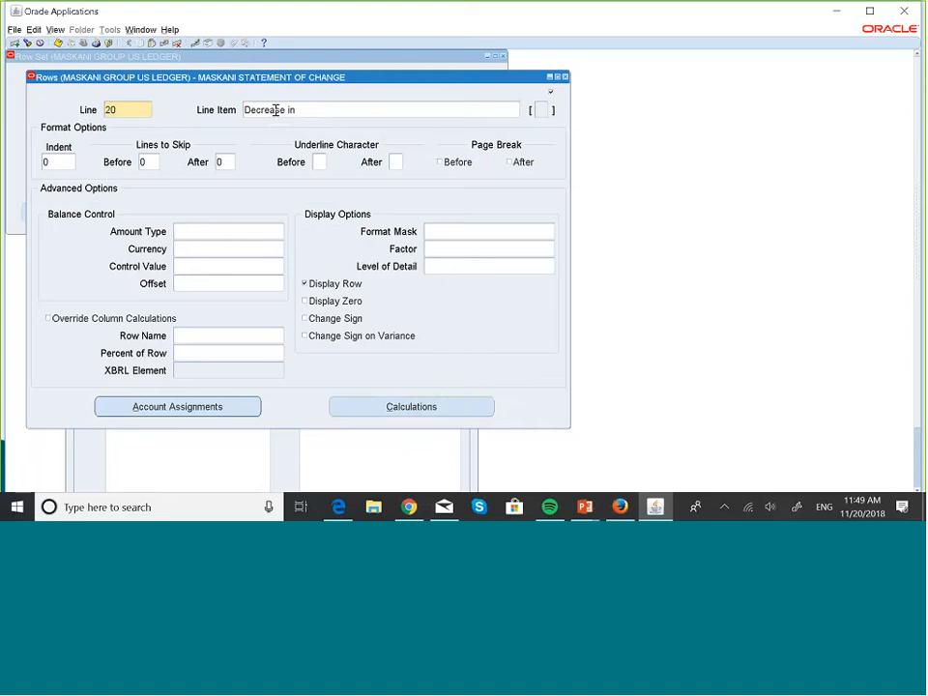
pyautogui.press('capslock')
pyautogui.write('Ca')
pyautogui.press('capslock')
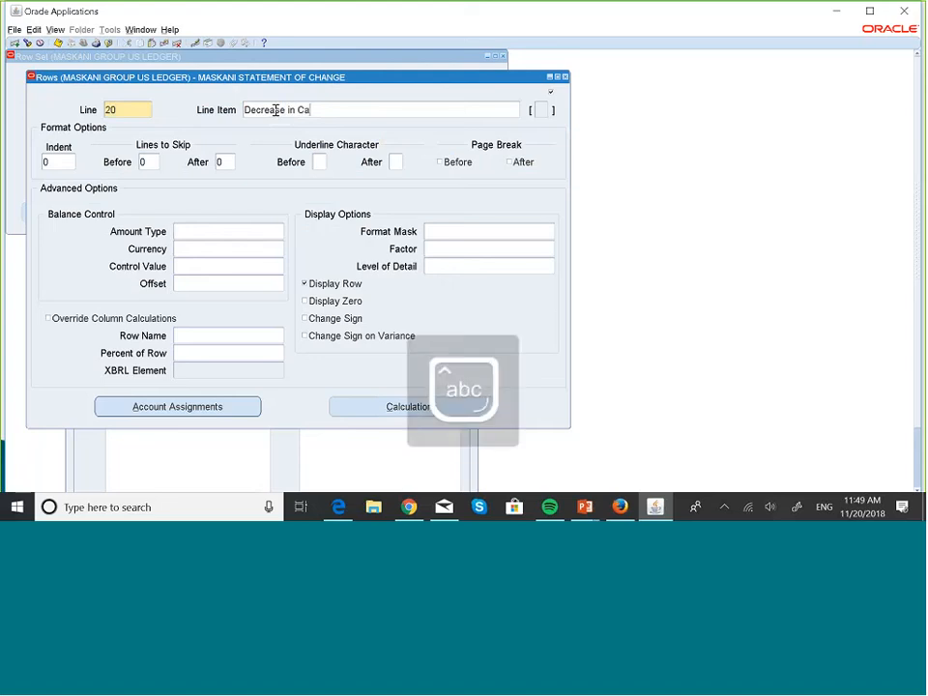
pyautogui.write('sh')
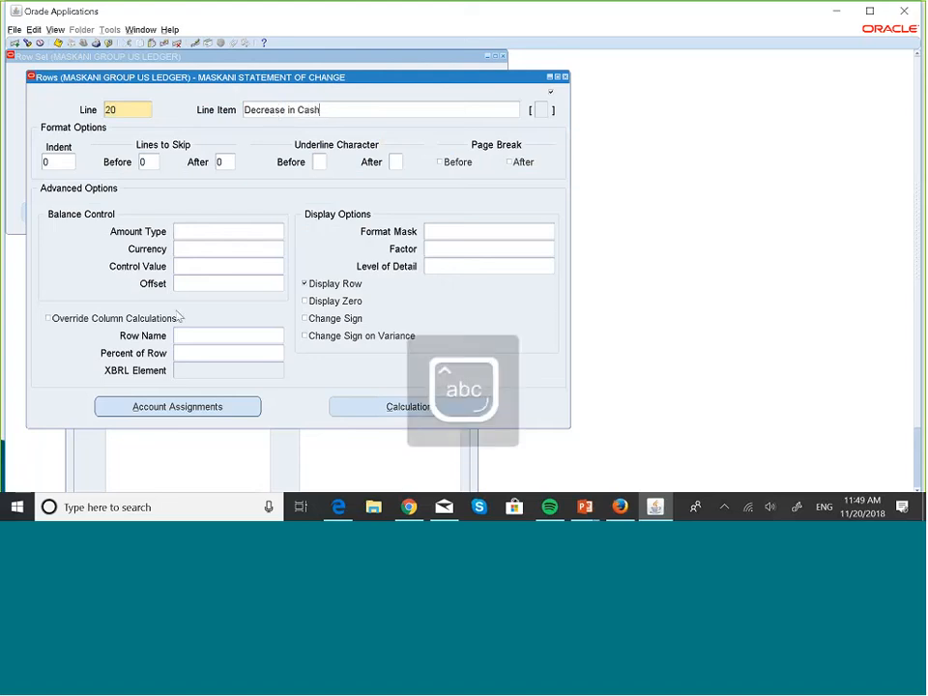
# - Assign company 001 and account 001000 as the low and high account range for line 20
pyautogui.click(206, 407)
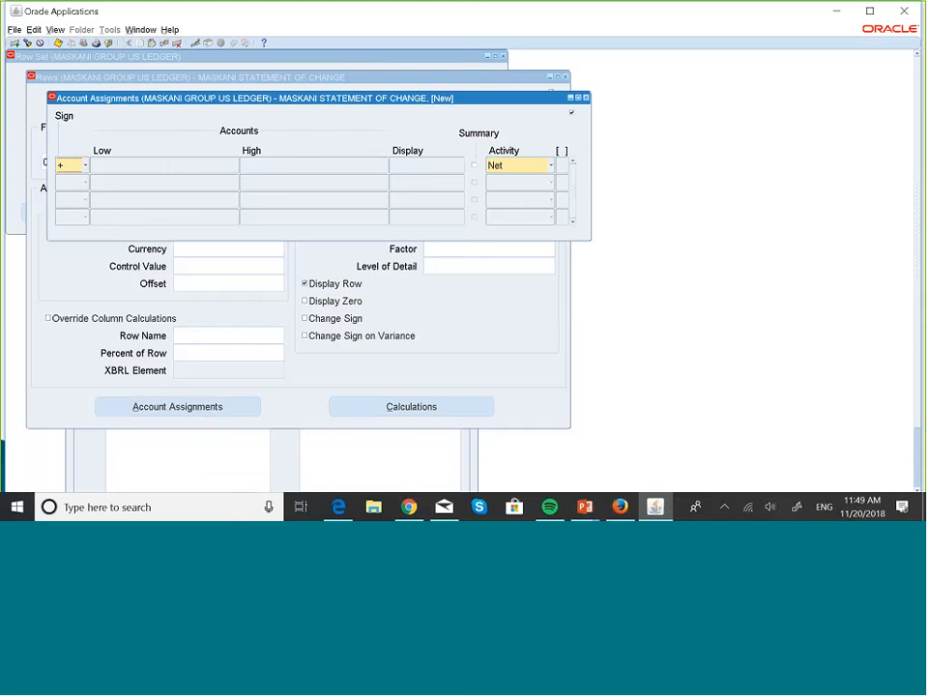
pyautogui.click(157, 168)
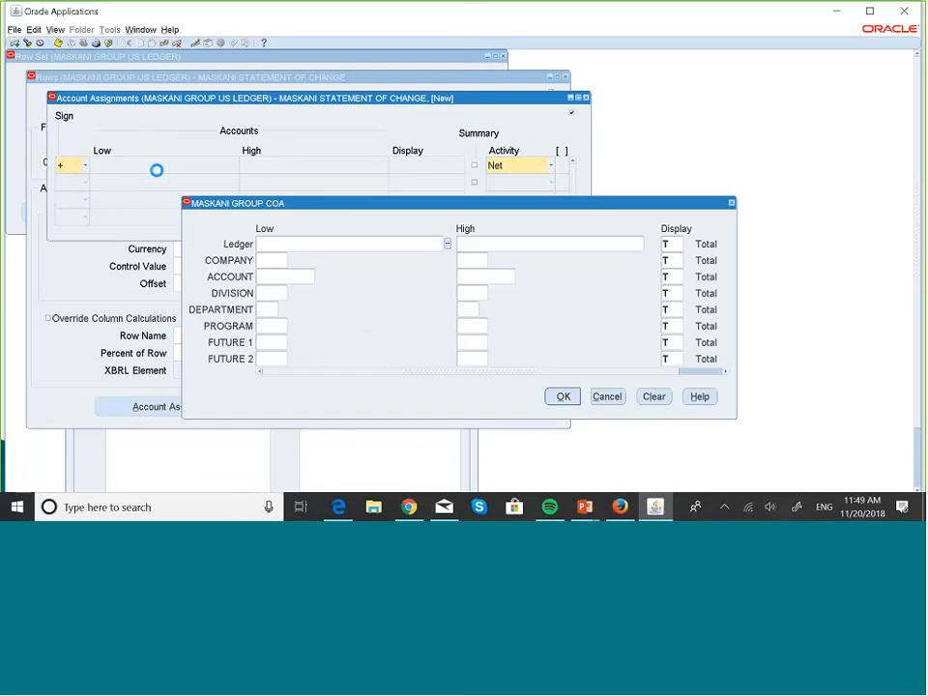
pyautogui.click(265, 261)
pyautogui.write('001')
pyautogui.press('Tab')
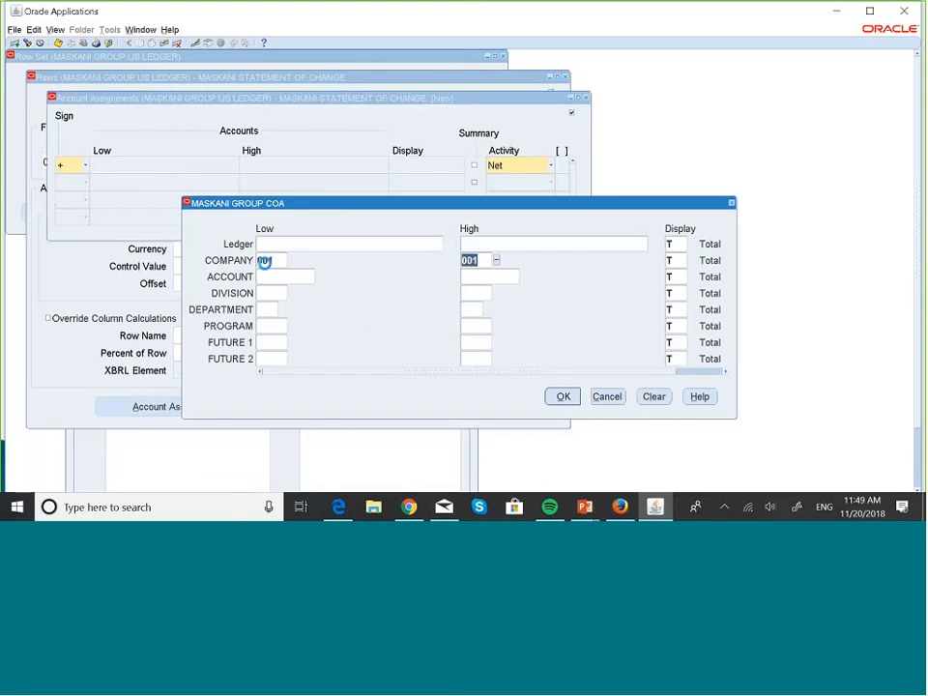
pyautogui.click(272, 280)
pyautogui.write('001')
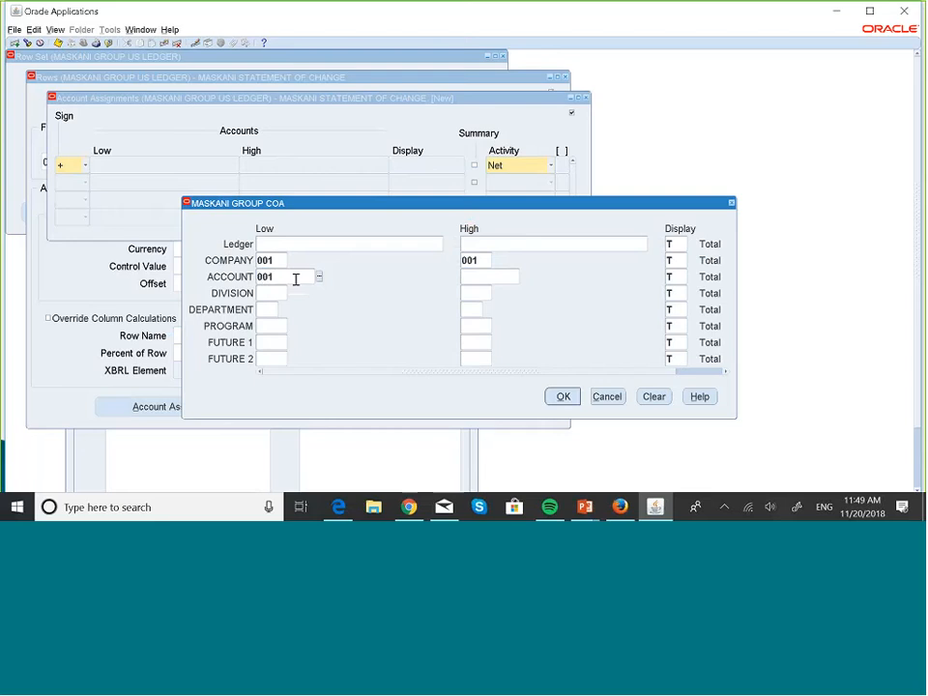
pyautogui.write('000')
pyautogui.press('Tab')
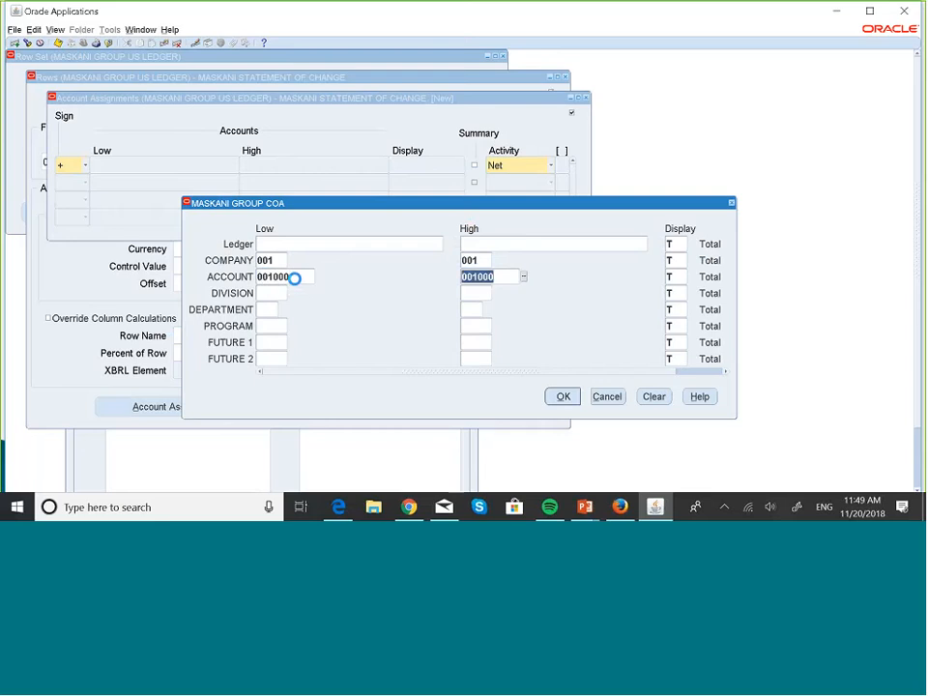
pyautogui.click(545, 396)
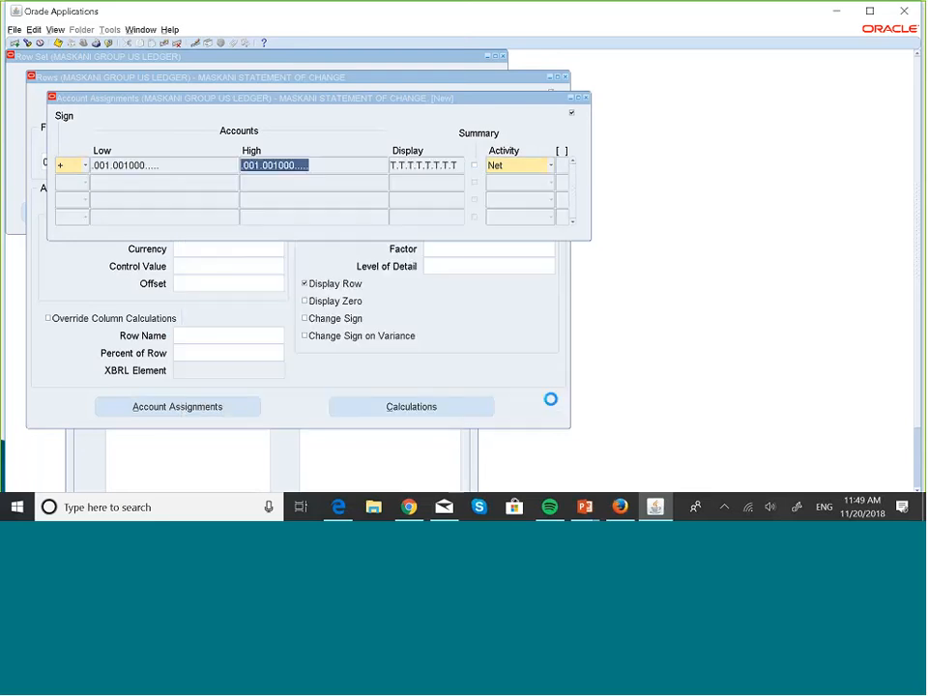
# - Set the activity of line 20's account assignment to Cr and return to the row definition
pyautogui.click(552, 167)
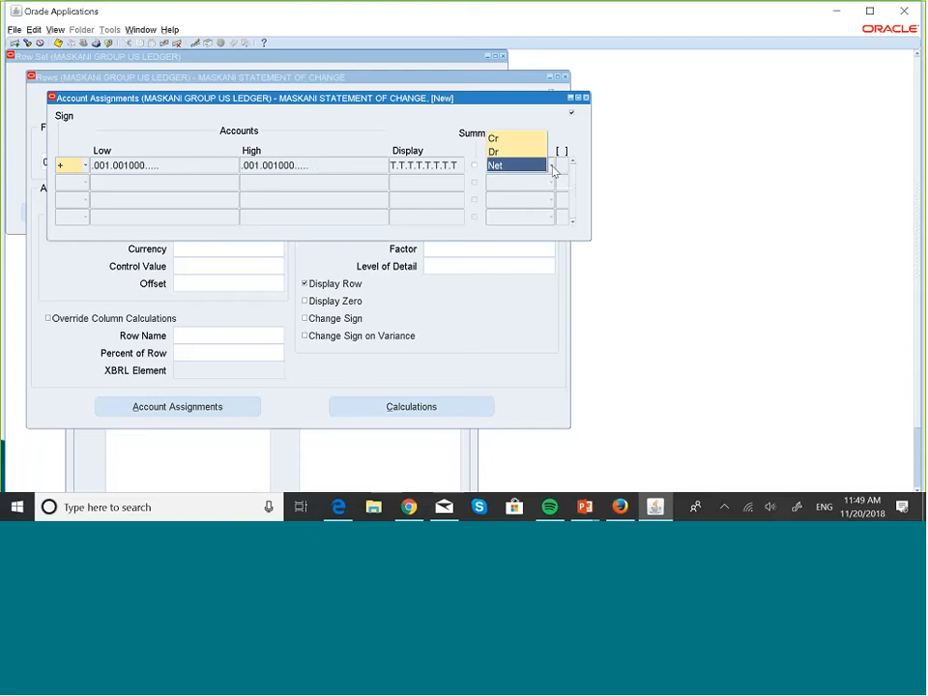
pyautogui.click(543, 138)
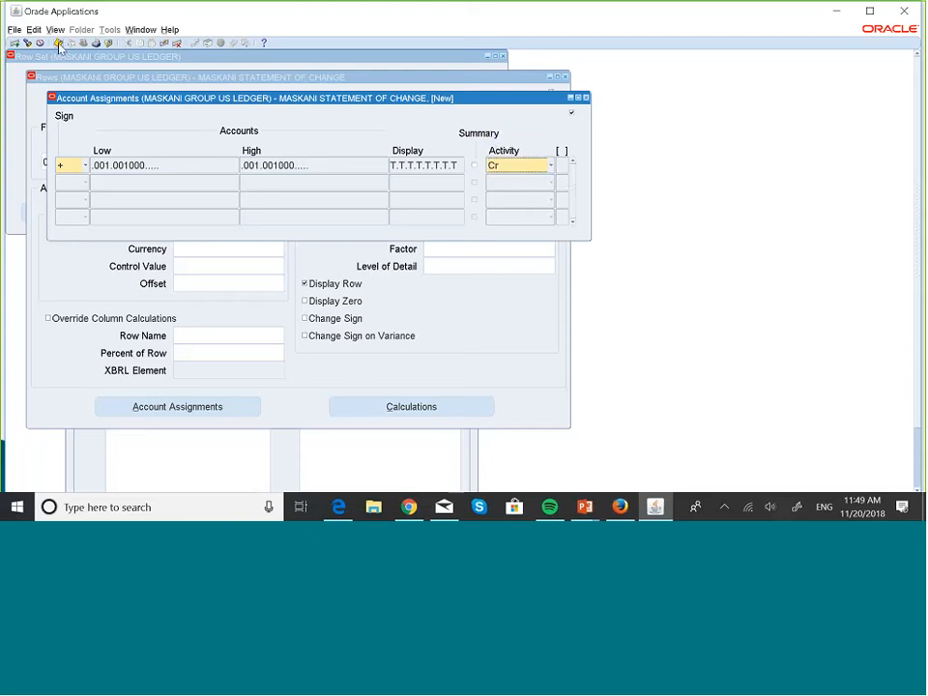
pyautogui.click(585, 98)
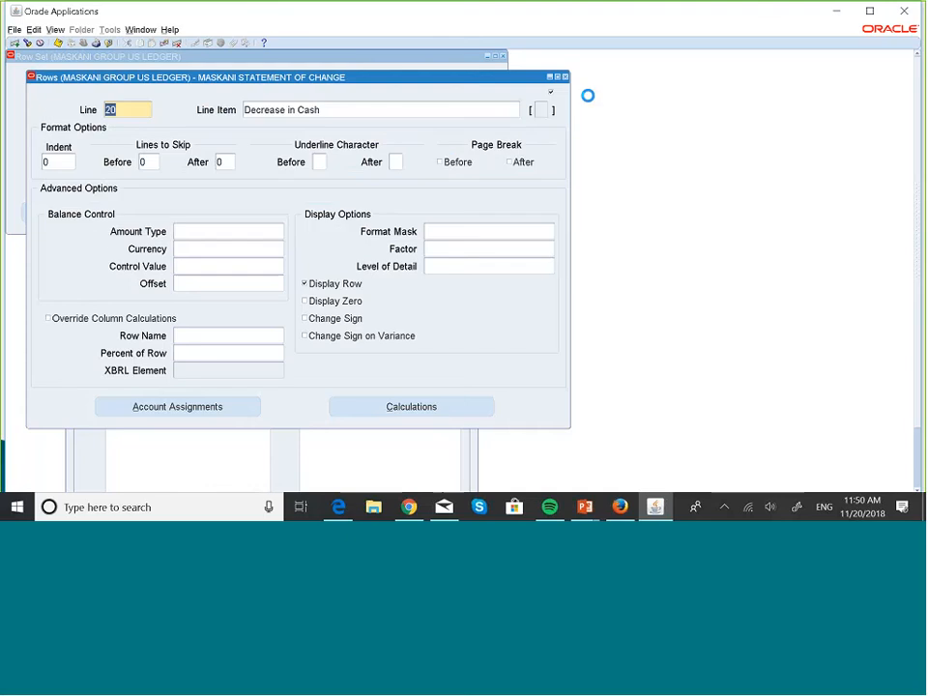
# - Add row line 30 with the line item Net Cash Activity
pyautogui.press('Down')
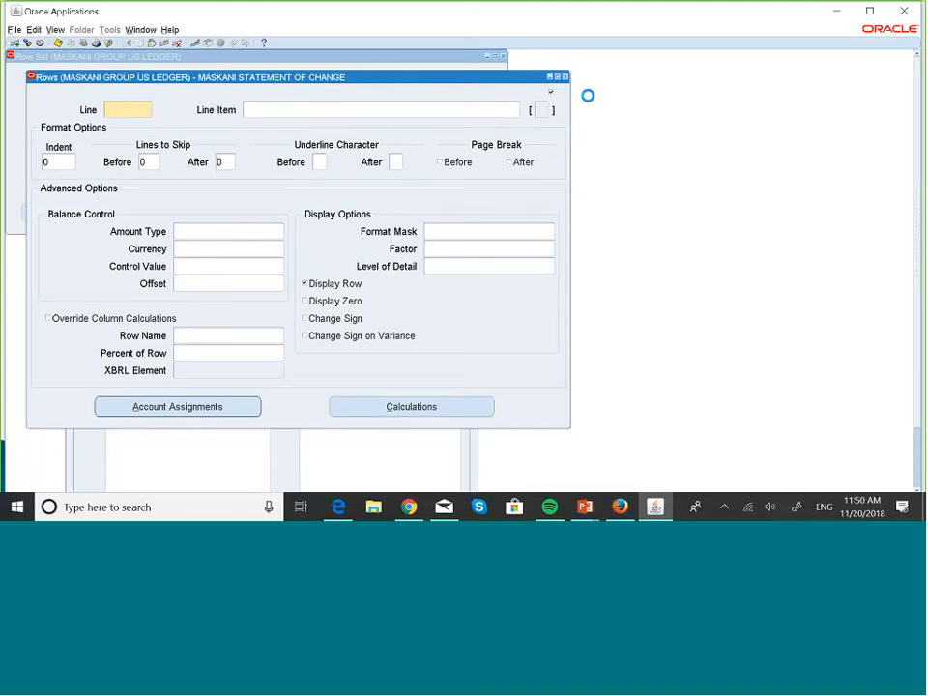
pyautogui.write('30')
pyautogui.click(303, 112)
pyautogui.press('capslock')
pyautogui.write('N')
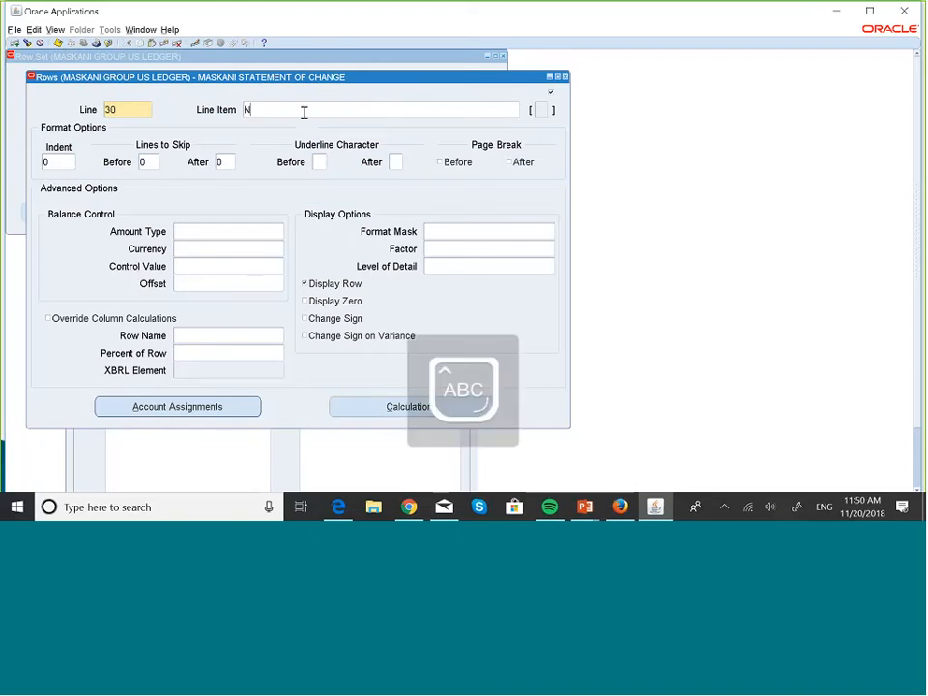
pyautogui.press('capslock')
pyautogui.write('et C')
pyautogui.press('capslock')
pyautogui.write('ash ')
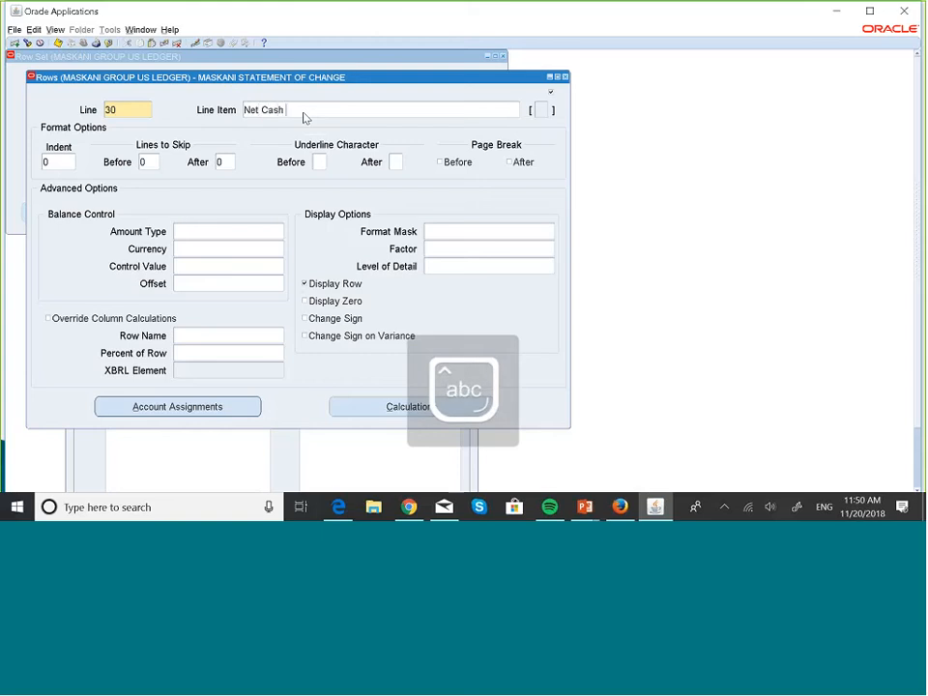
pyautogui.write('A')
pyautogui.press('capslock')
pyautogui.write('ctivity')
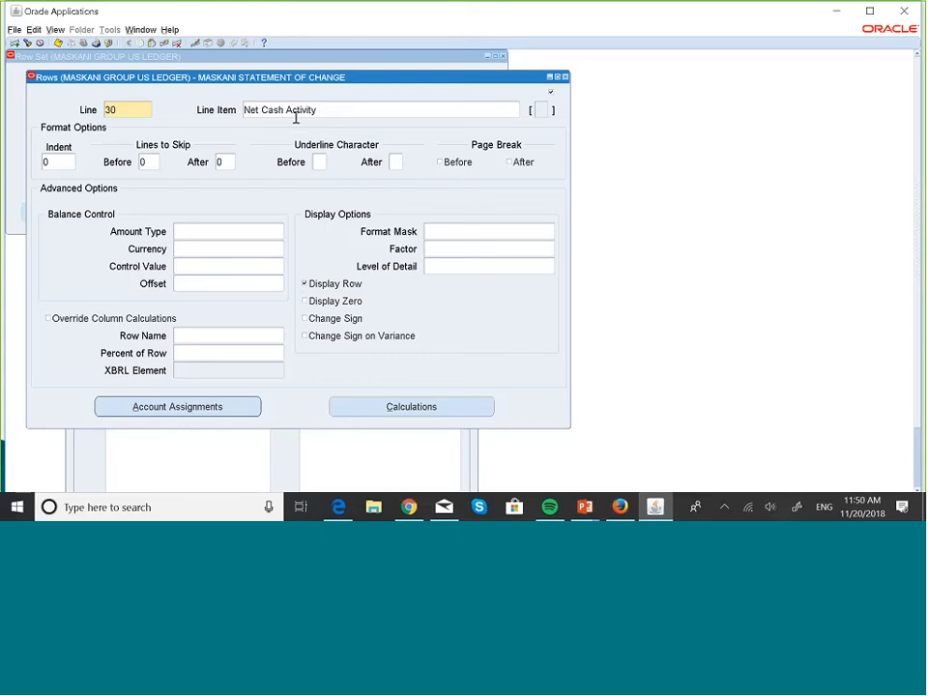
# - Assign company 001 and account 001000 as the low and high range for line 30, leaving the ledger blank, and save the row
pyautogui.click(238, 417)
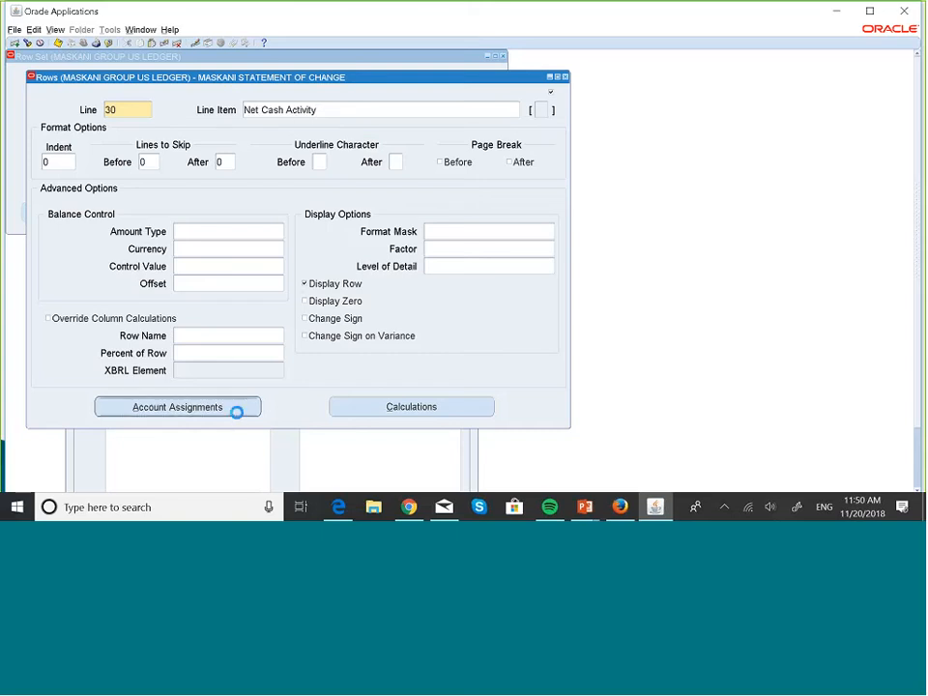
pyautogui.click(142, 163)
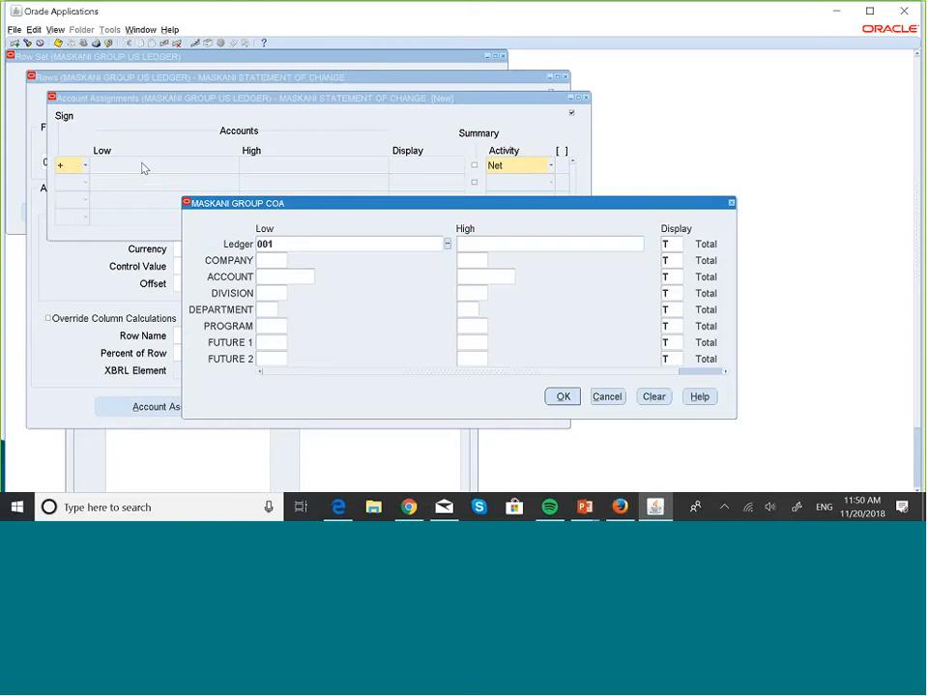
pyautogui.press('BackSpace')
pyautogui.press('BackSpace')
pyautogui.press('BackSpace')
pyautogui.click(276, 265)
pyautogui.write('00')
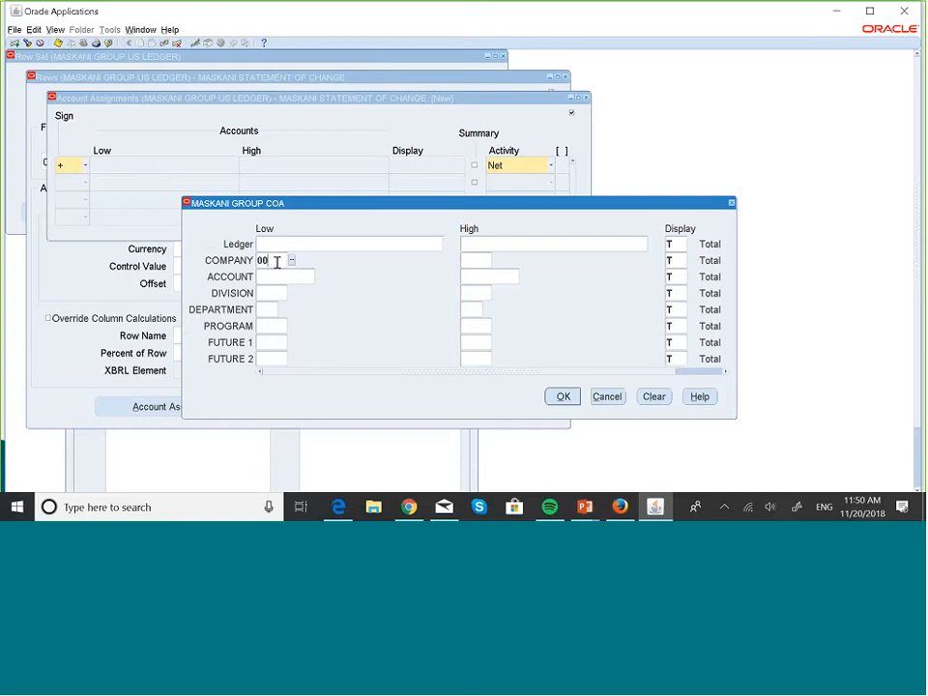
pyautogui.write('1')
pyautogui.press('Tab')
pyautogui.click(276, 276)
pyautogui.write('001000')
pyautogui.press('Tab')
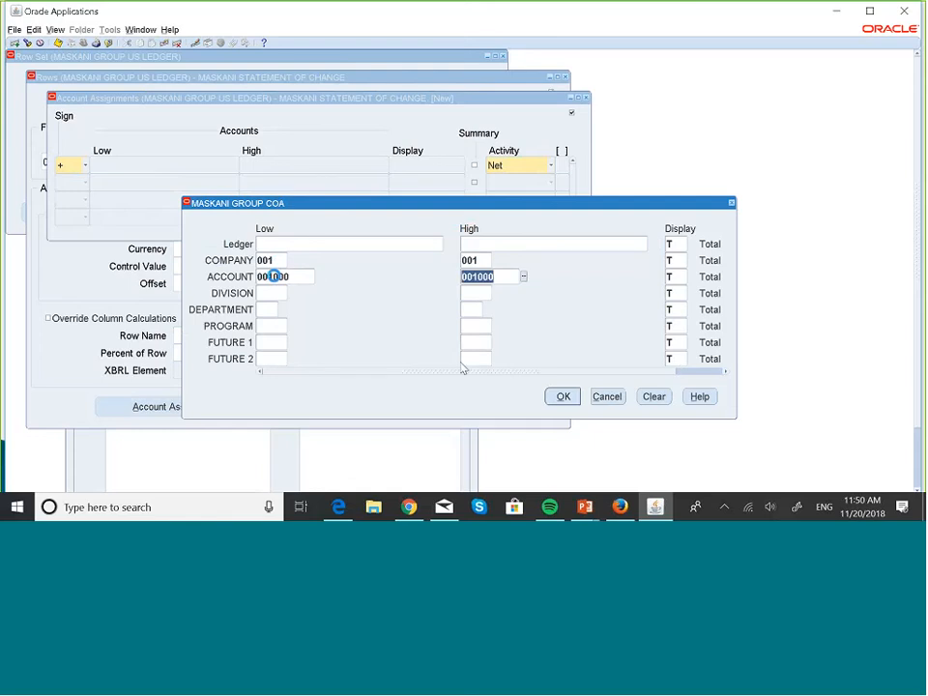
pyautogui.click(553, 399)
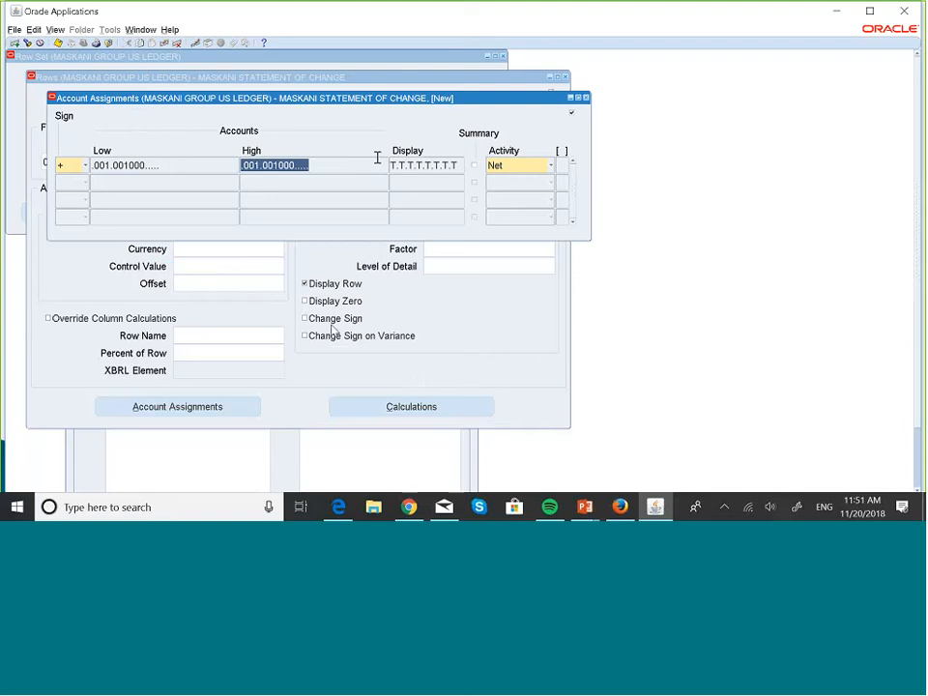
pyautogui.click(585, 98)
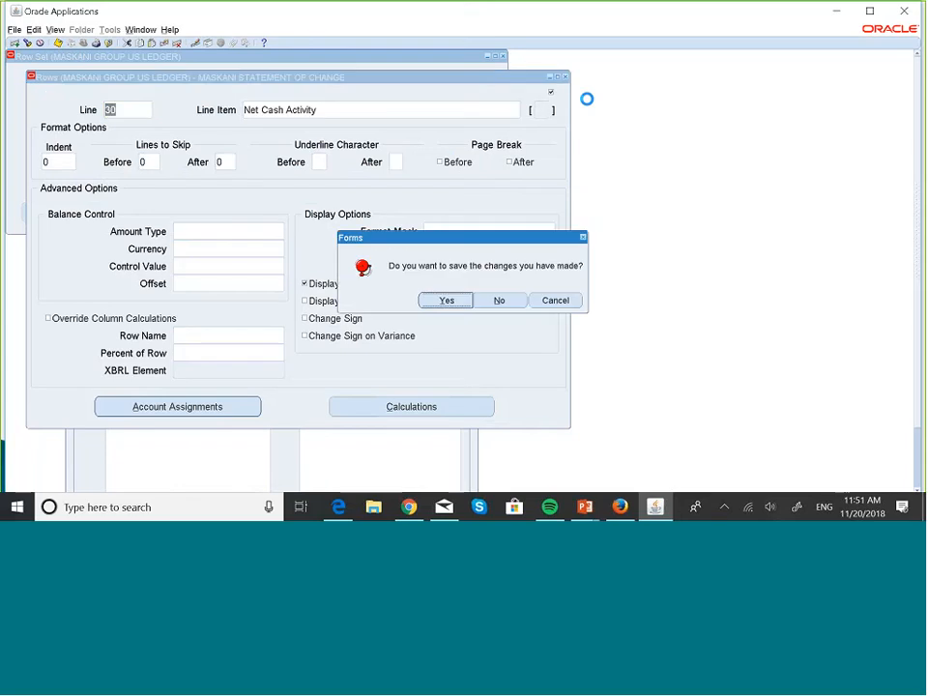
pyautogui.click(447, 304)
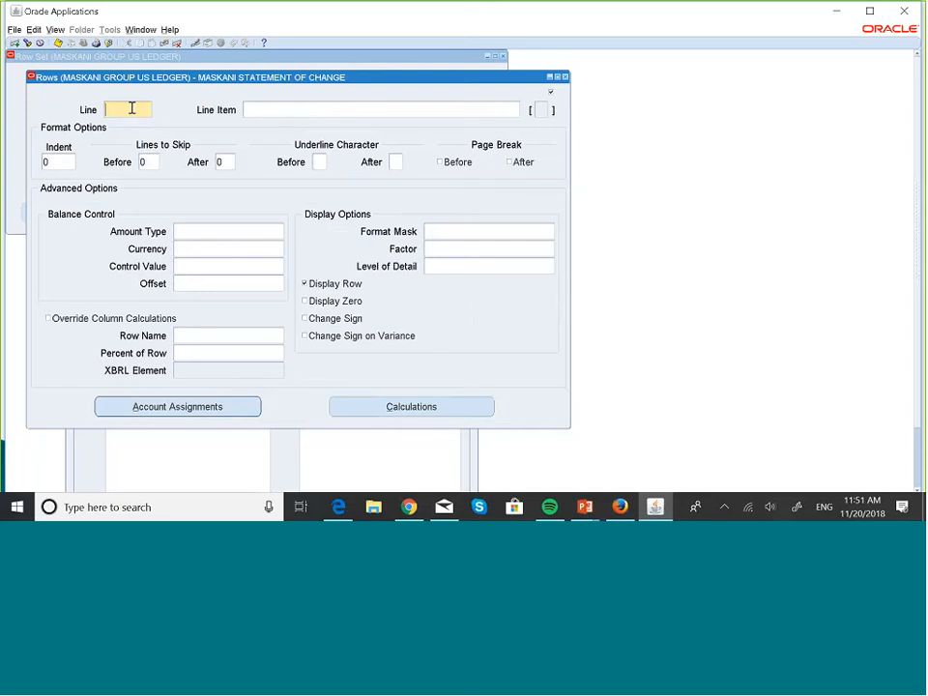
# - Add row line 40 with the line item Increase in Payable
pyautogui.write('40')
pyautogui.click(283, 110)
pyautogui.press('capslock')
pyautogui.write('Incre')
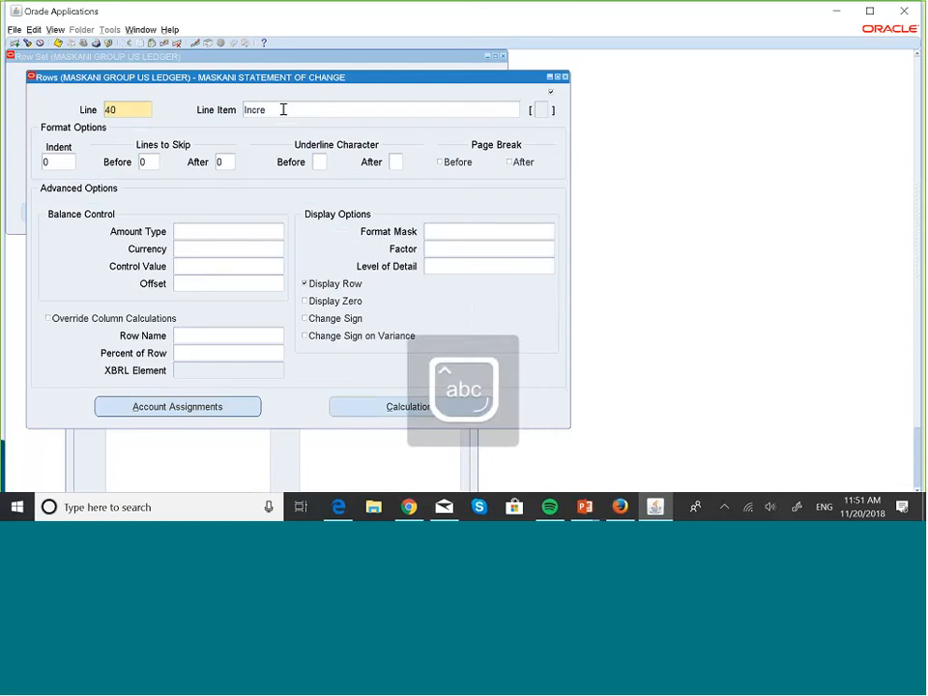
pyautogui.write('as')
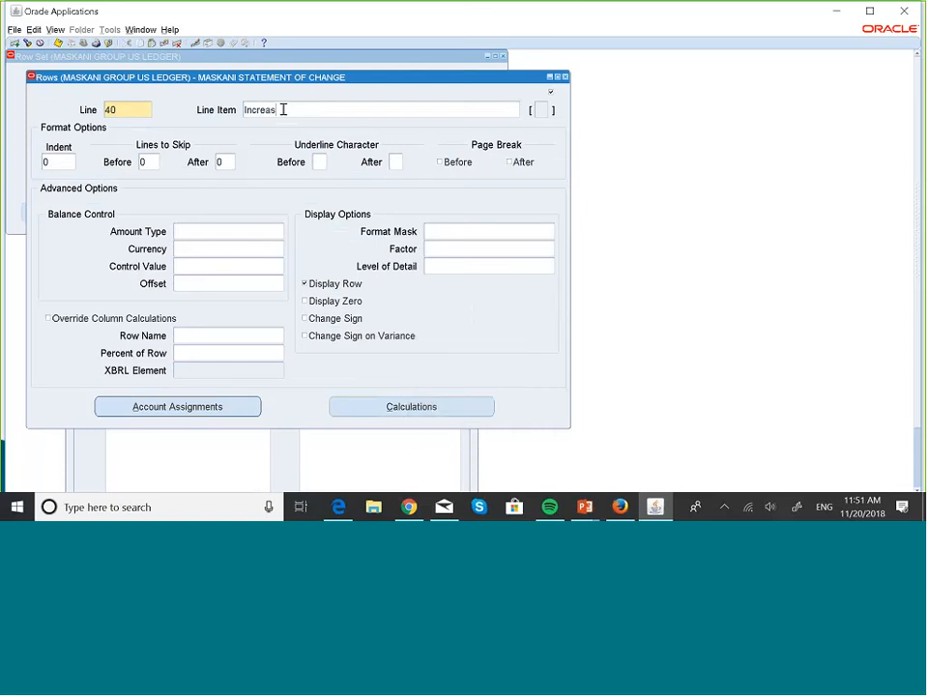
pyautogui.write('e In')
pyautogui.press('capslock')
pyautogui.write('P')
pyautogui.press('capslock')
pyautogui.write('aya')
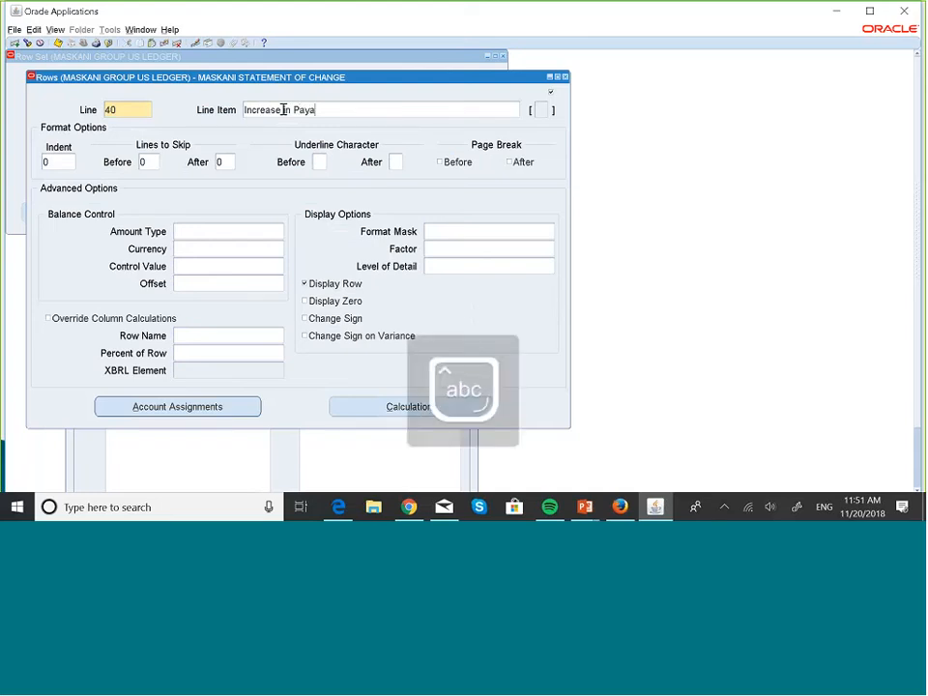
pyautogui.write('ble')
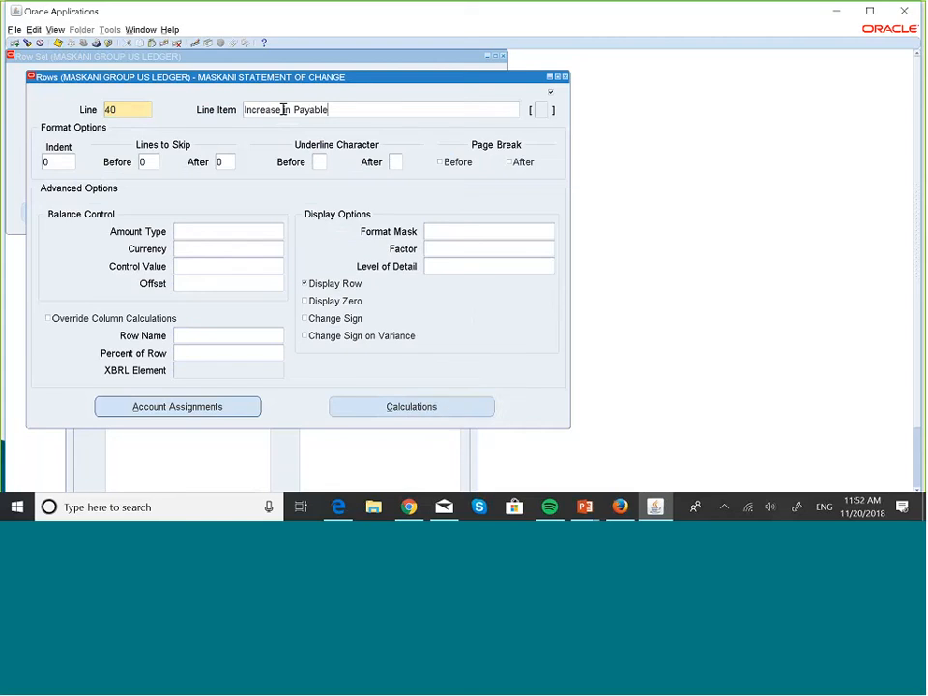
# - Change line 40's line item to Increase in Receivables
pyautogui.press('BackSpace')
pyautogui.press('BackSpace')
pyautogui.press('BackSpace')
pyautogui.press('BackSpace')
pyautogui.press('BackSpace')
pyautogui.press('BackSpace')
pyautogui.press('BackSpace')
pyautogui.press('capslock')
pyautogui.write('R')
pyautogui.press('capslock')
pyautogui.write('ec')
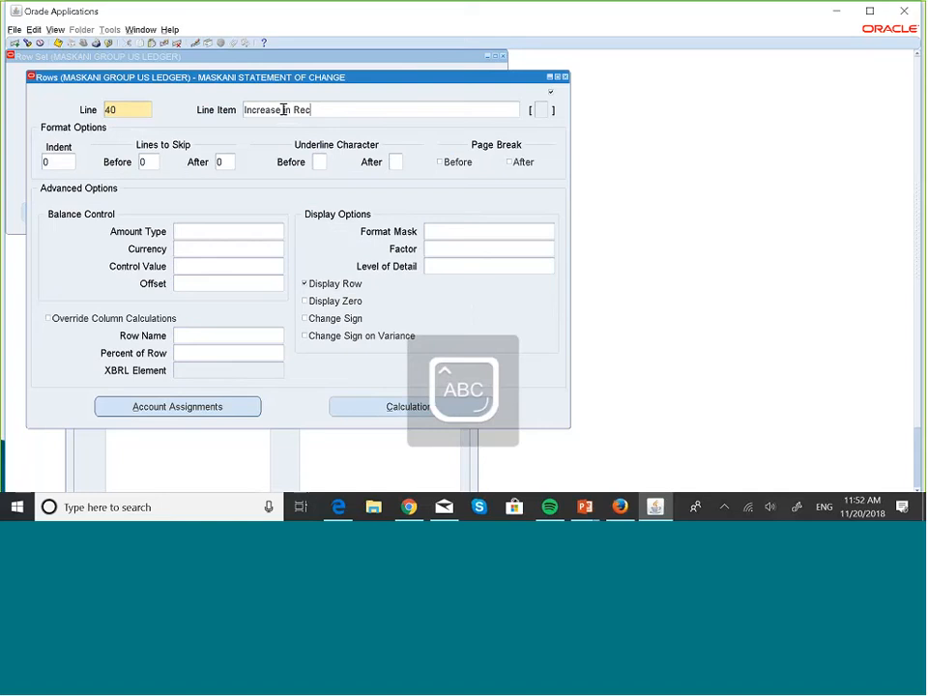
pyautogui.write('eivables')
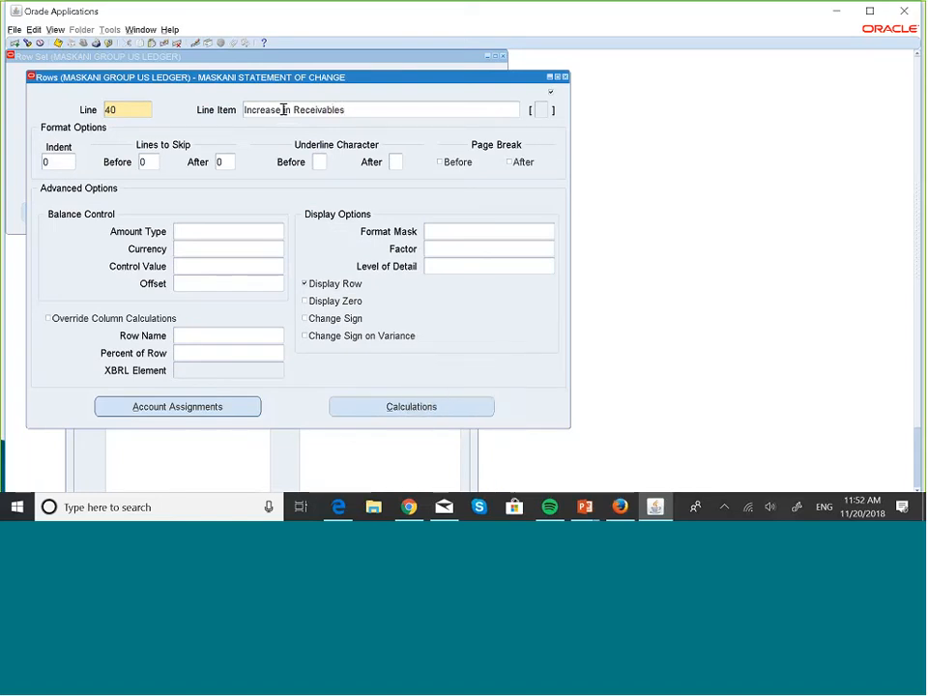
# - Assign company 001 and the Receivables account 001200 as the low and high account range for line 40
pyautogui.click(235, 411)
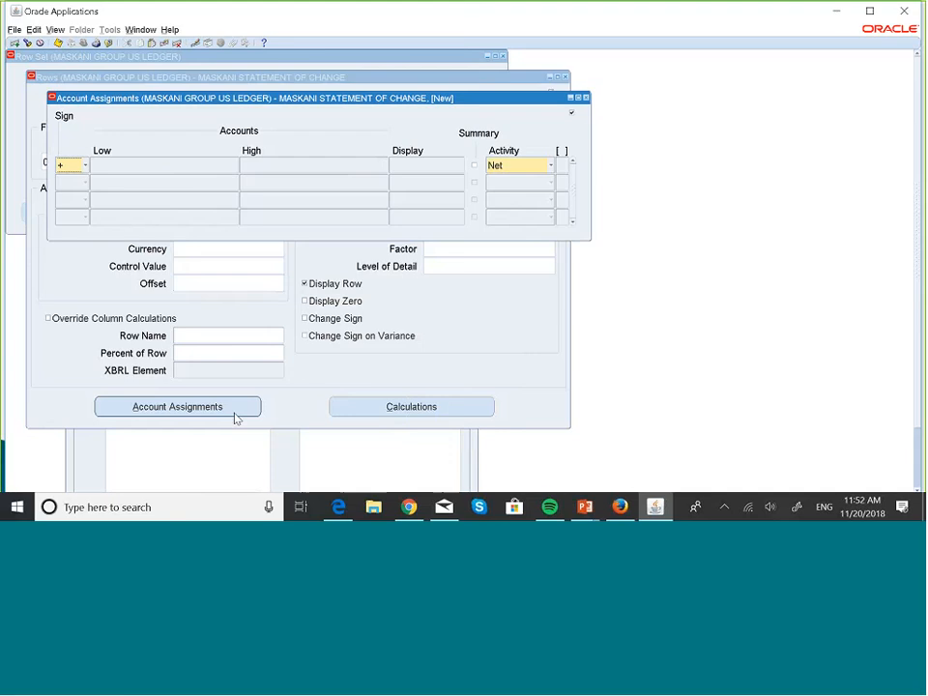
pyautogui.click(176, 166)
pyautogui.click(270, 261)
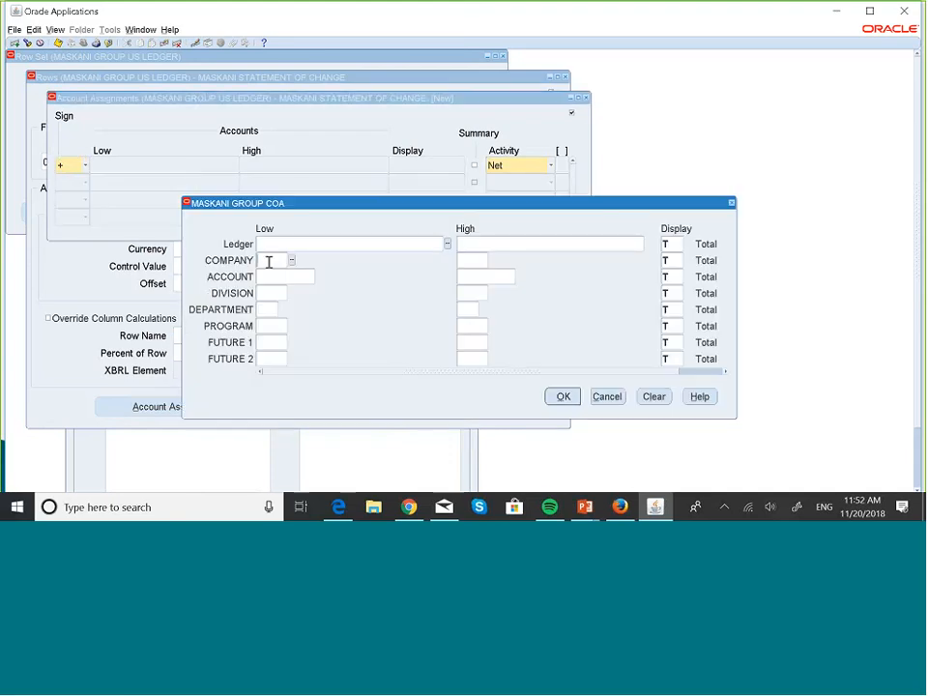
pyautogui.write('001')
pyautogui.press('Tab')
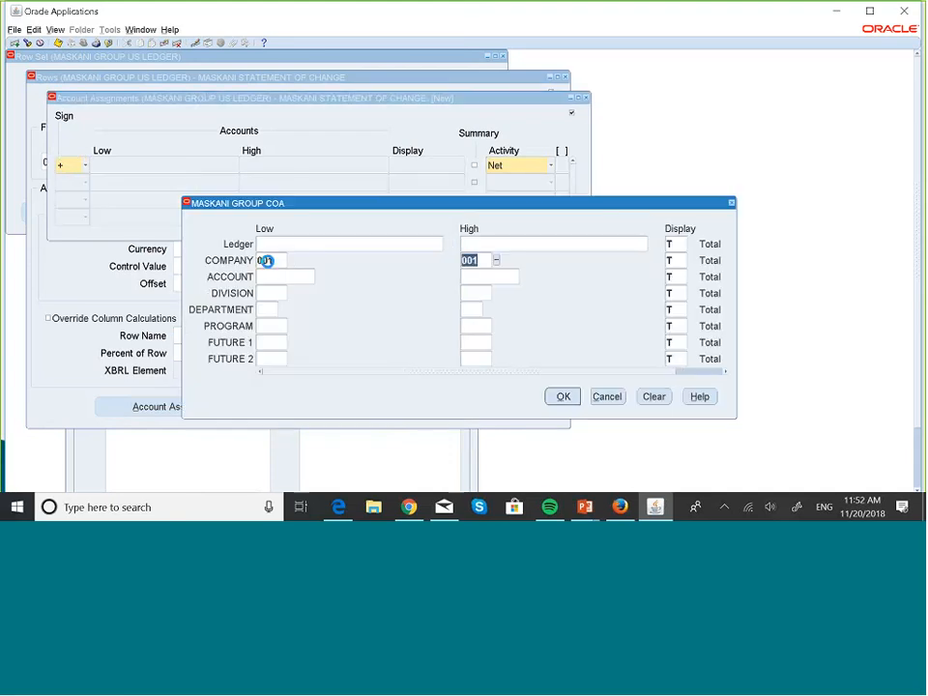
pyautogui.click(283, 279)
pyautogui.click(319, 276)
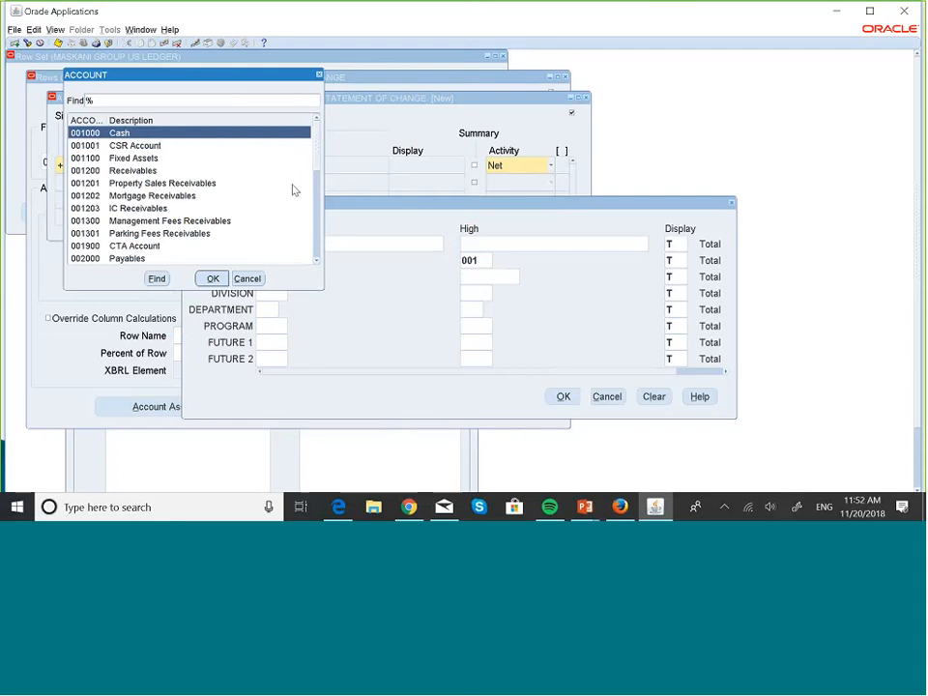
pyautogui.click(132, 171)
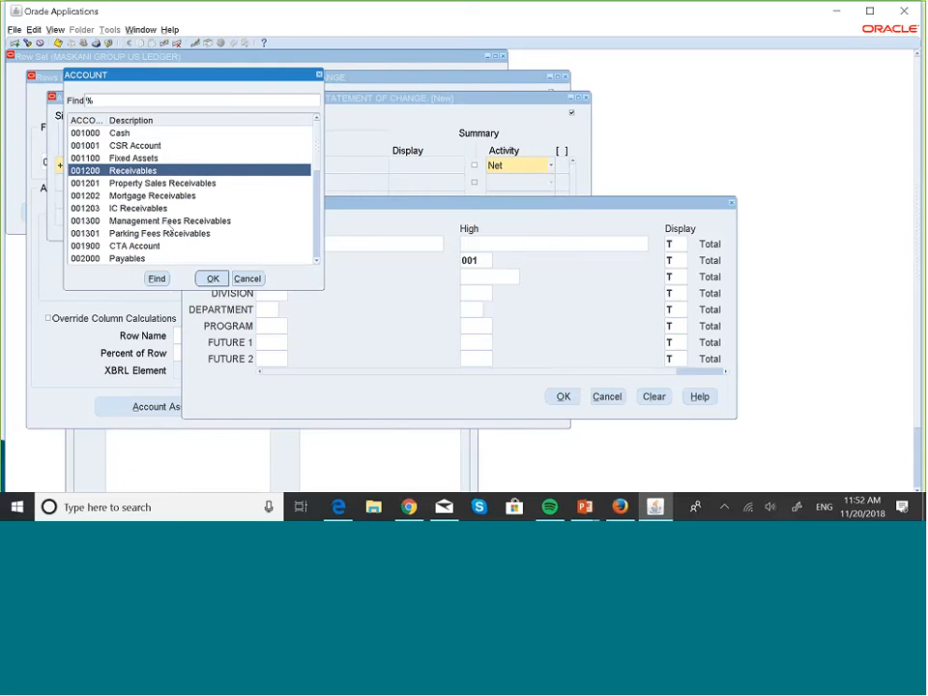
pyautogui.click(213, 279)
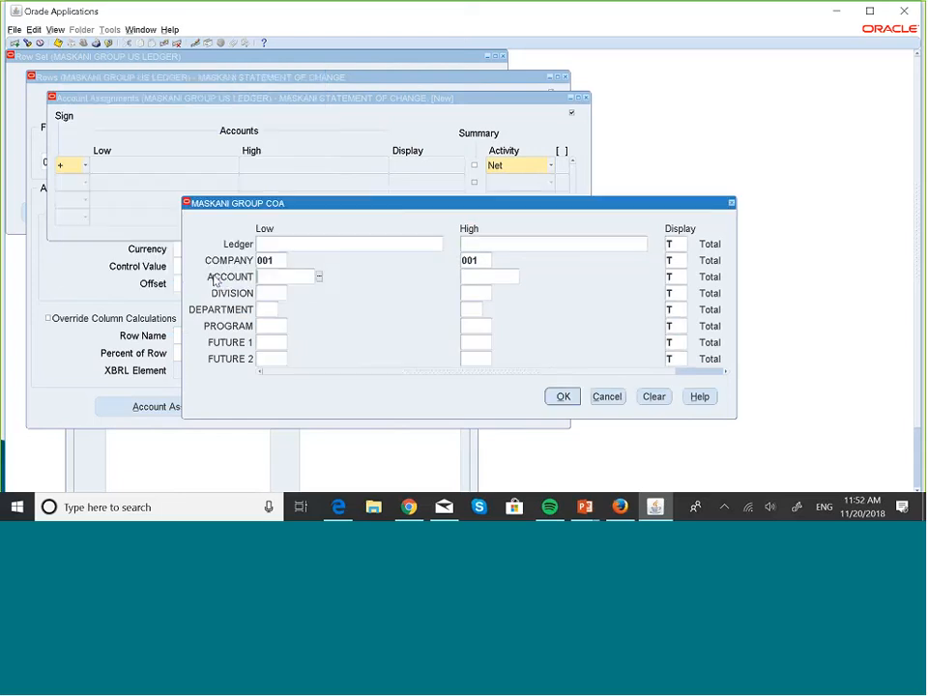
pyautogui.click(562, 402)
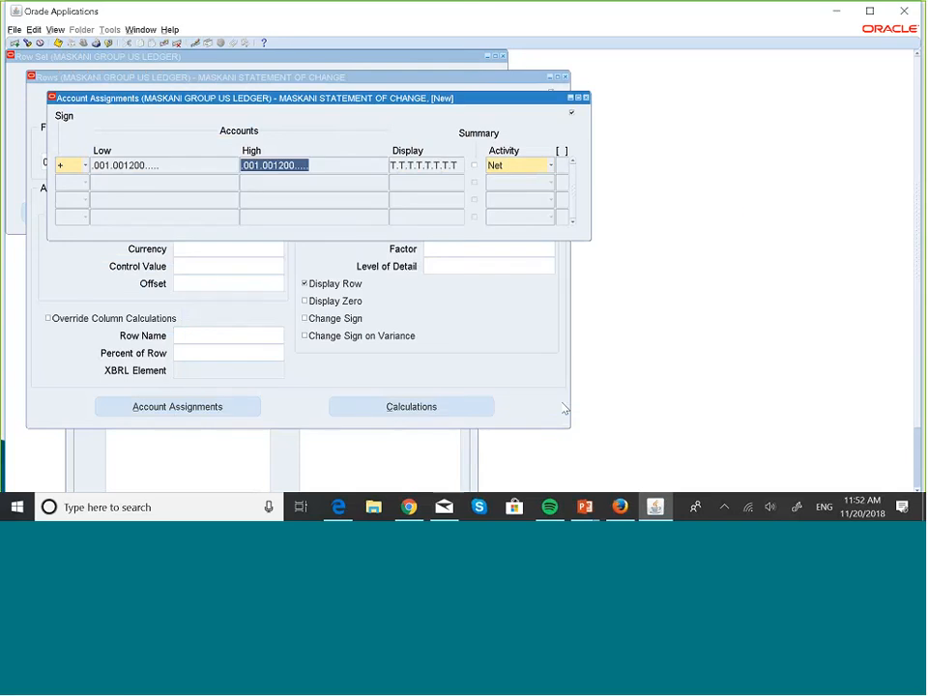
# - Set the activity of line 40's account assignment to Dr and save the row
pyautogui.click(551, 166)
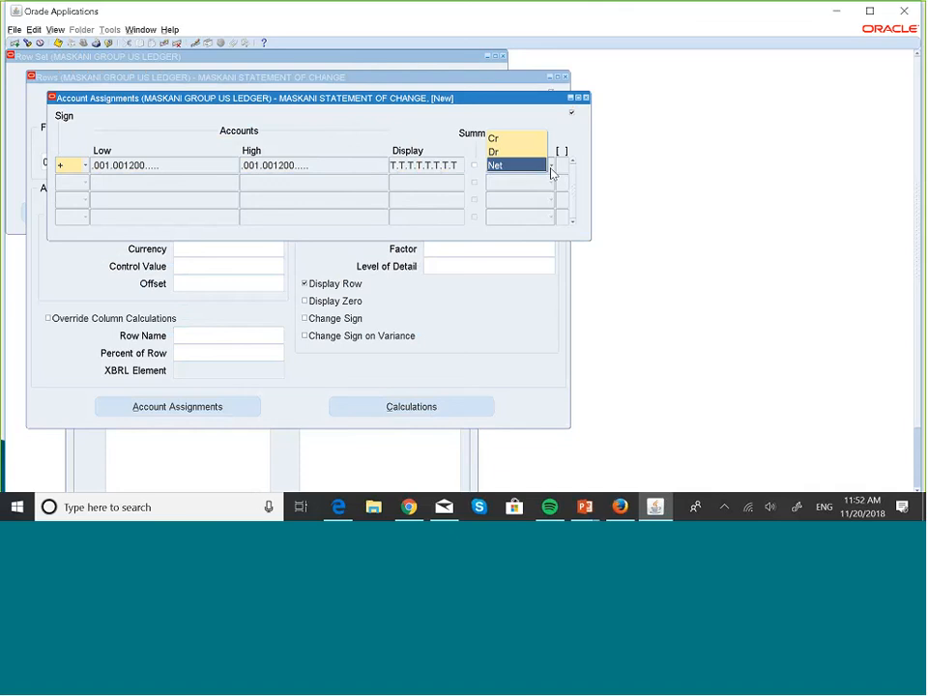
pyautogui.click(536, 152)
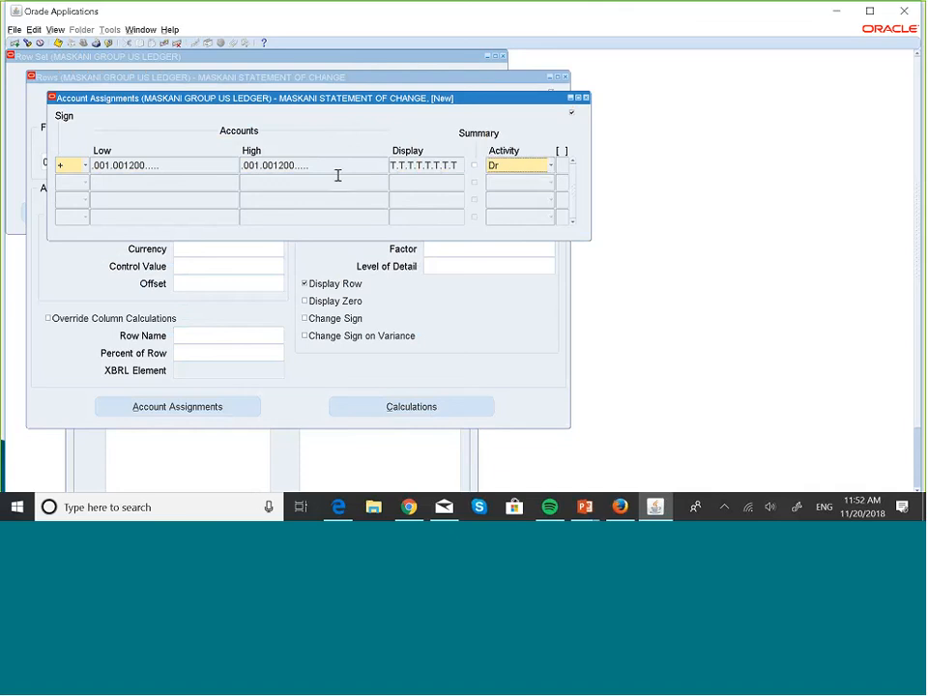
pyautogui.click(585, 99)
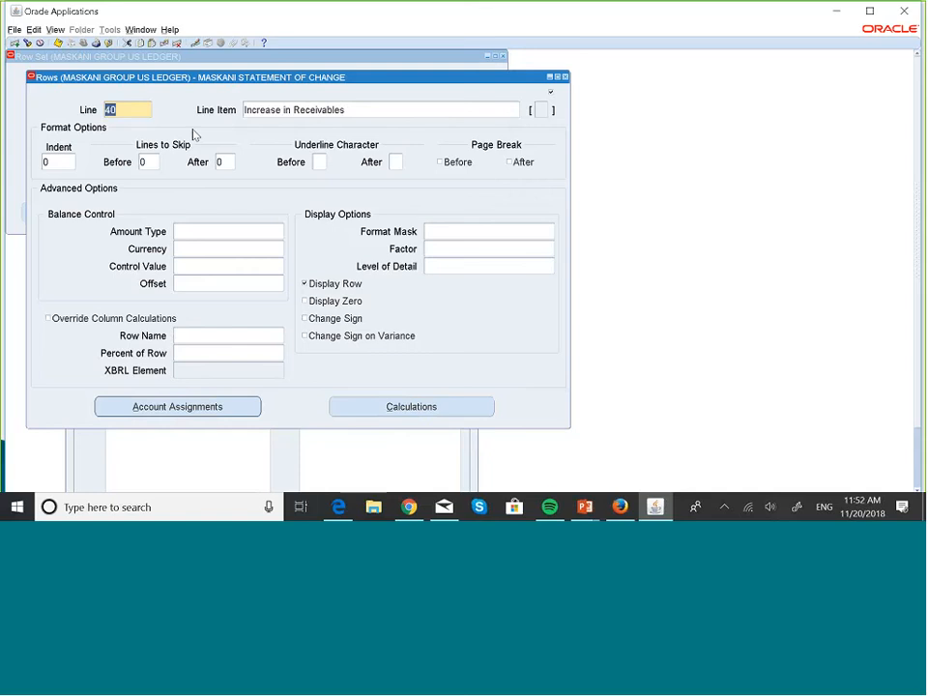
pyautogui.press('Down')
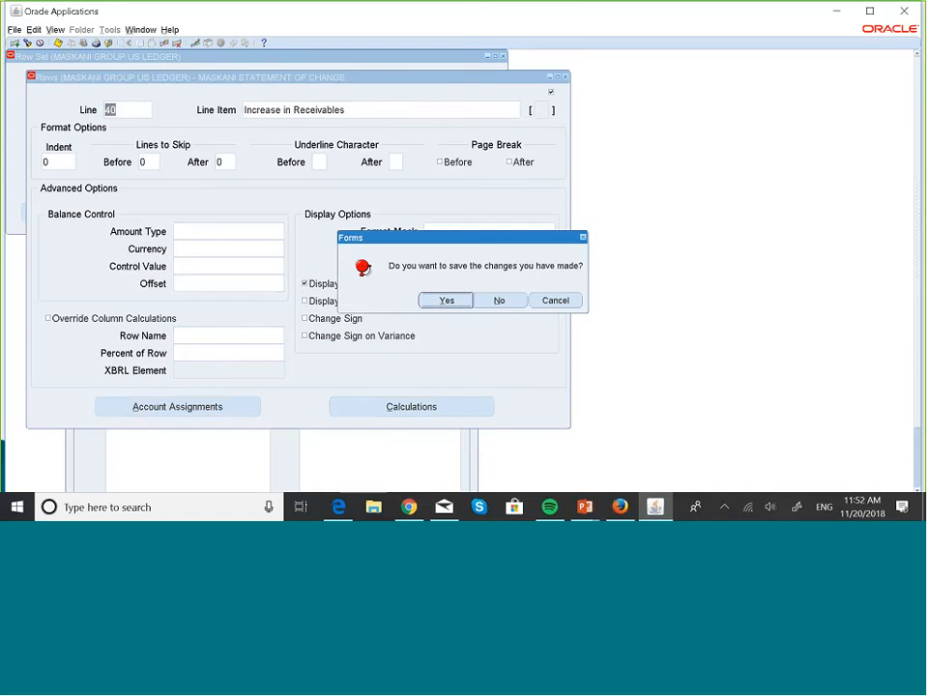
pyautogui.click(453, 296)
# - Add row line 50 with the line item Decrease in Receivables
pyautogui.click(132, 112)
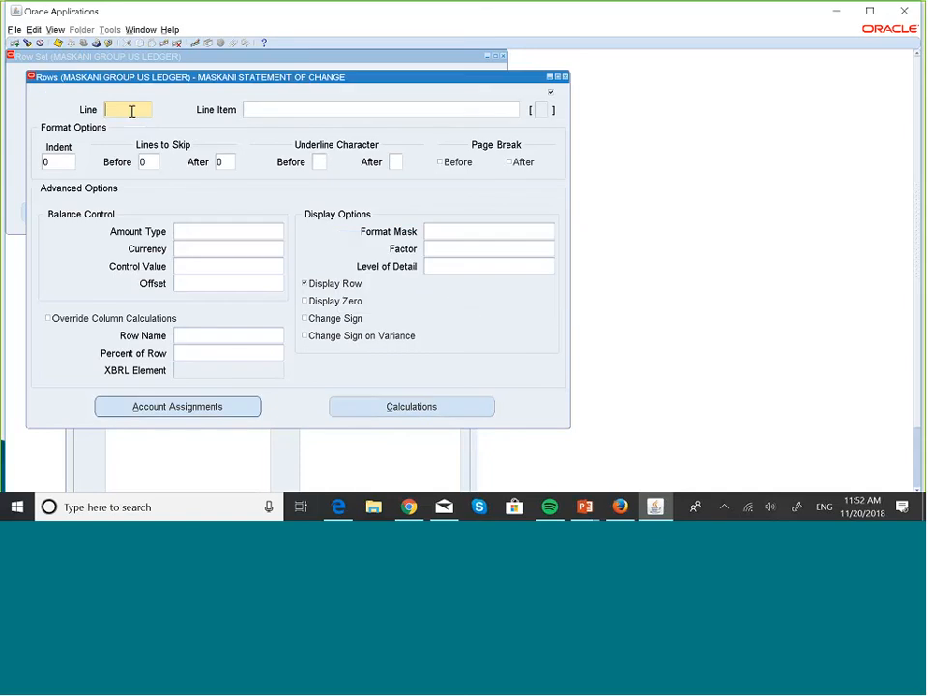
pyautogui.write('50')
pyautogui.press('capslock')
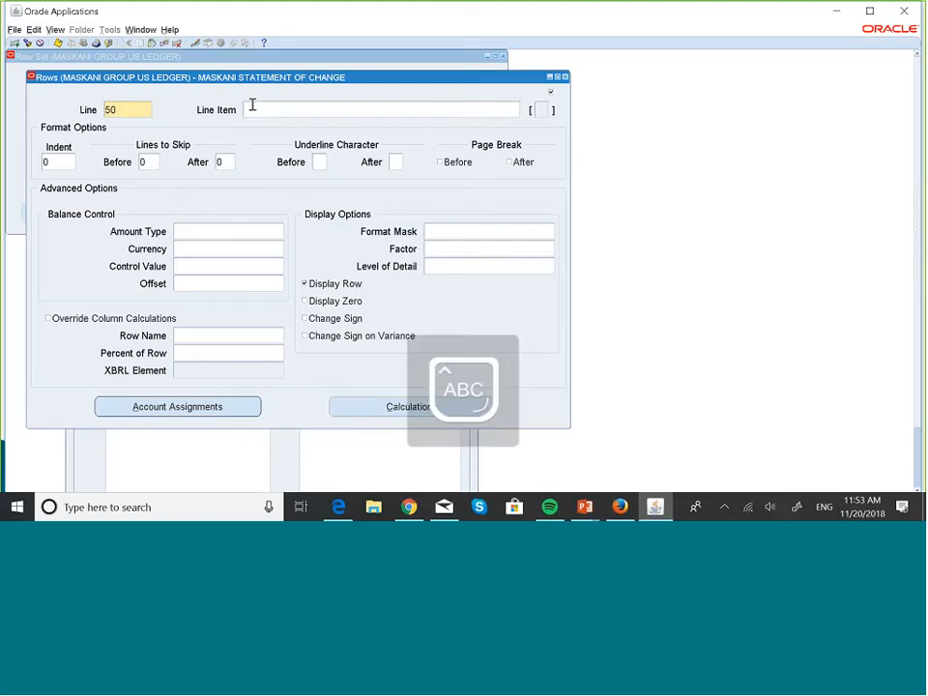
pyautogui.click(251, 108)
pyautogui.write('De')
pyautogui.press('capslock')
pyautogui.write('crease')
pyautogui.press('capslock')
pyautogui.write('I')
pyautogui.press('capslock')
pyautogui.write('n Receiva')
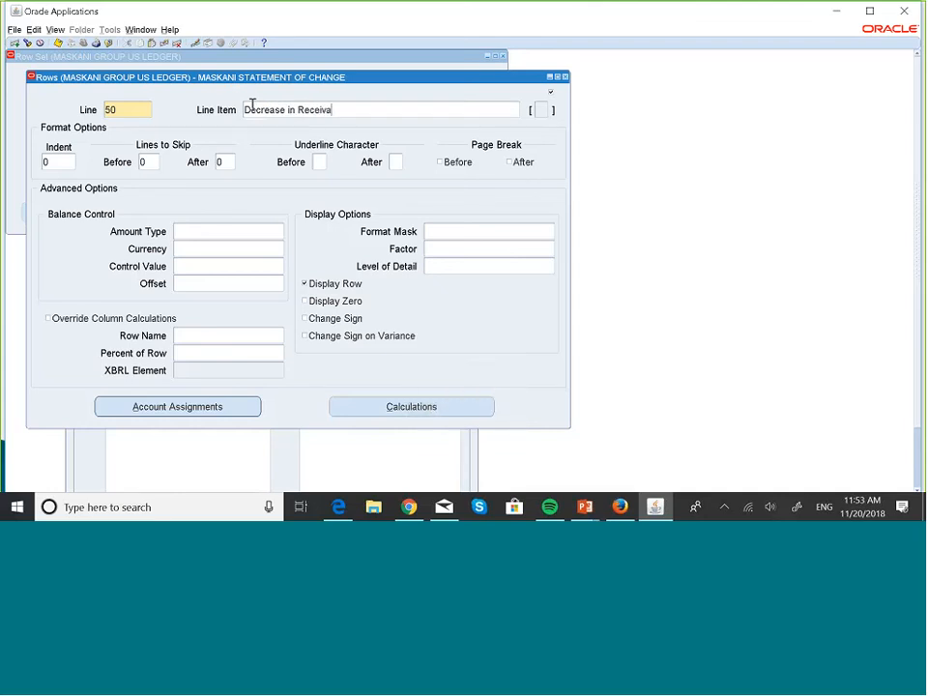
pyautogui.write('bles')
# - Assign company 001 and account 001200 as the low and high account range for line 50, Decrease in Receivables
pyautogui.click(228, 406)
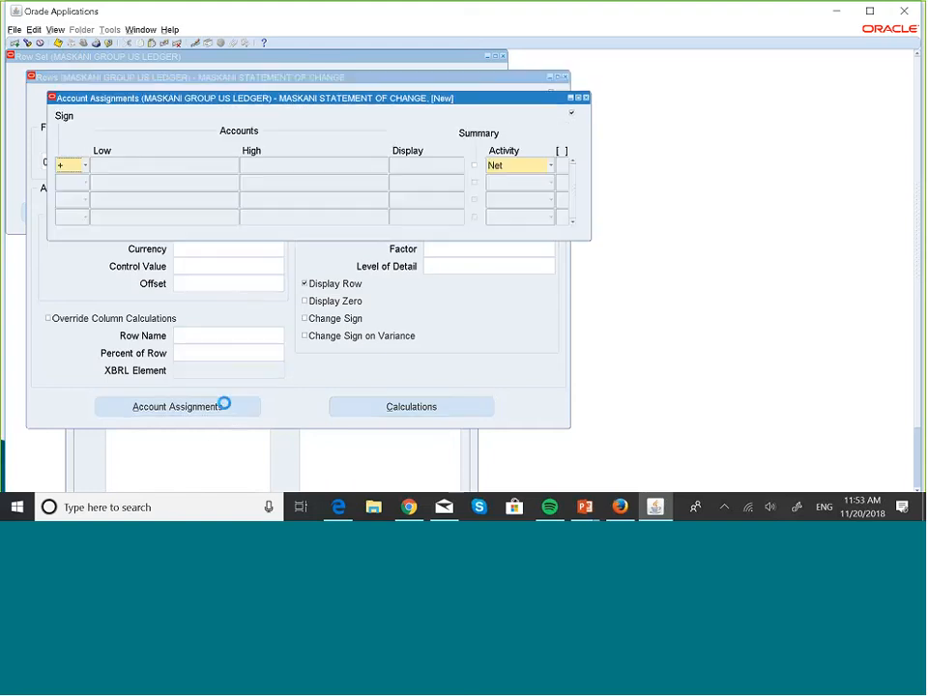
pyautogui.click(168, 166)
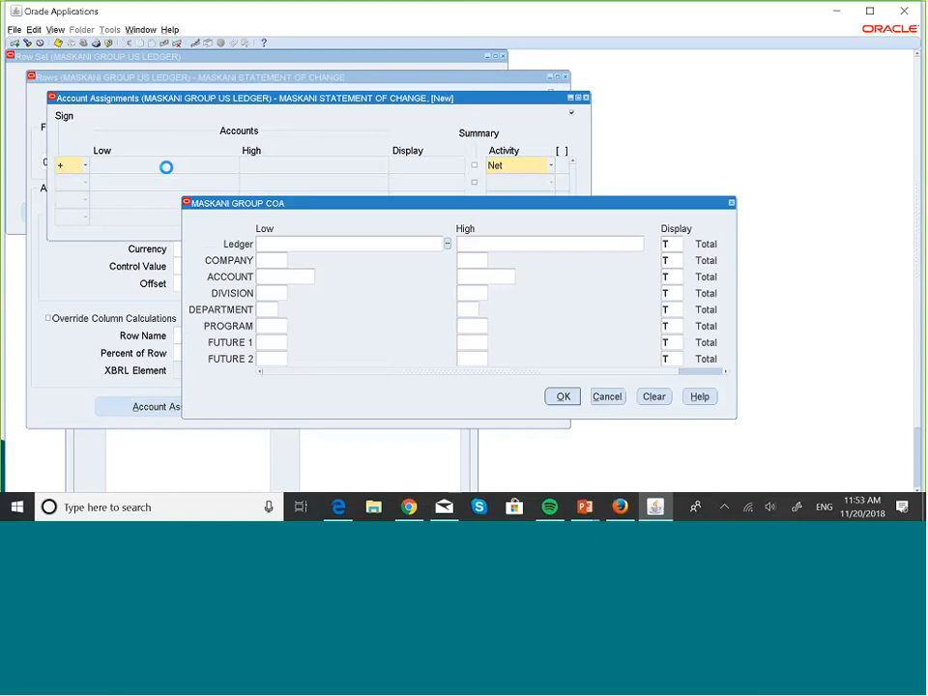
pyautogui.click(267, 261)
pyautogui.write('001')
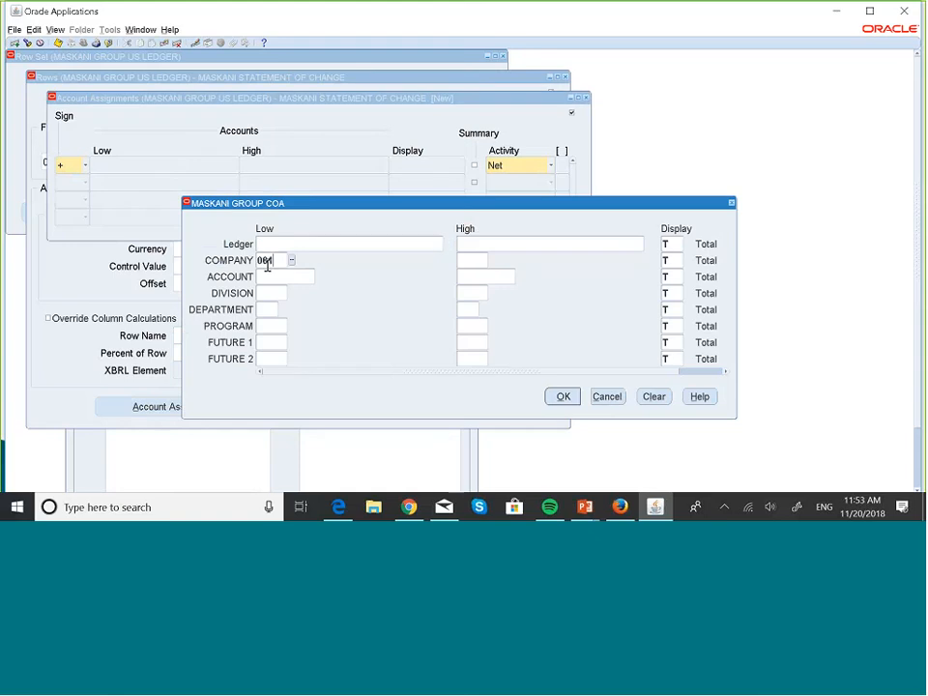
pyautogui.press('Tab')
pyautogui.click(286, 277)
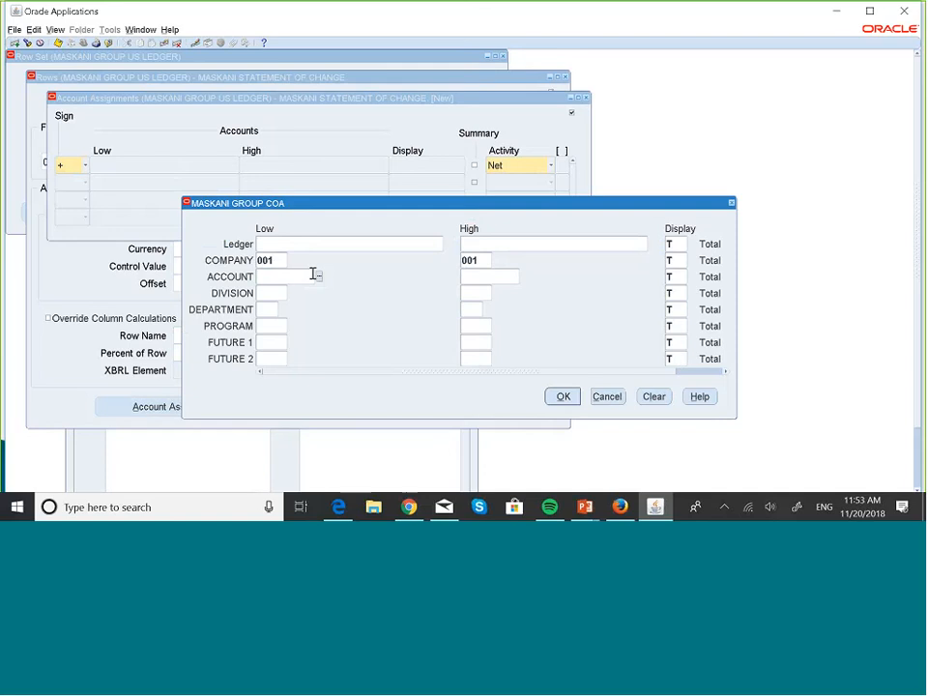
pyautogui.write('001200')
pyautogui.press('Tab')
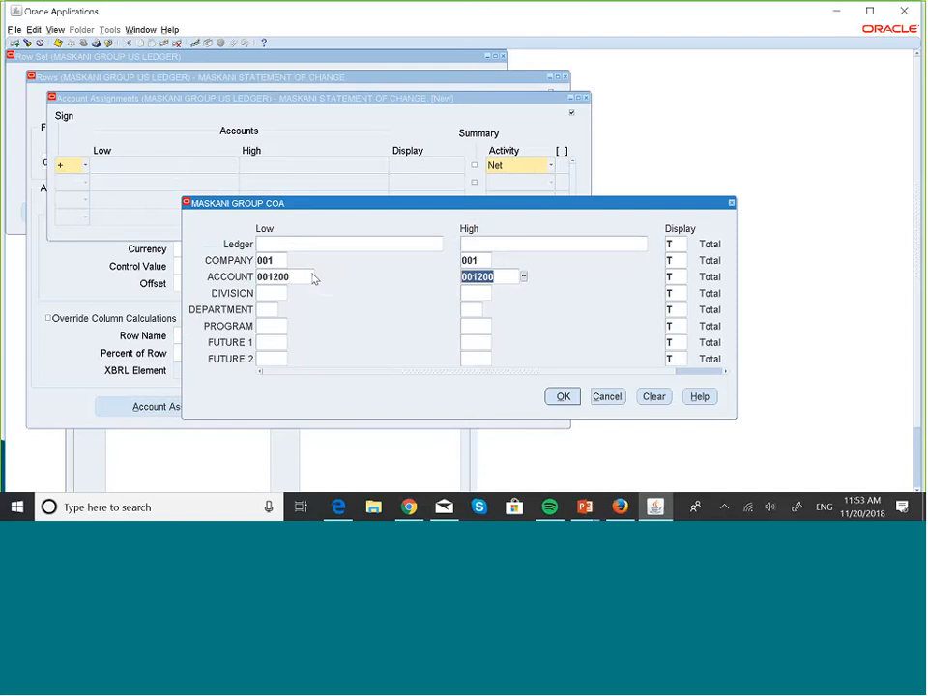
pyautogui.click(561, 399)
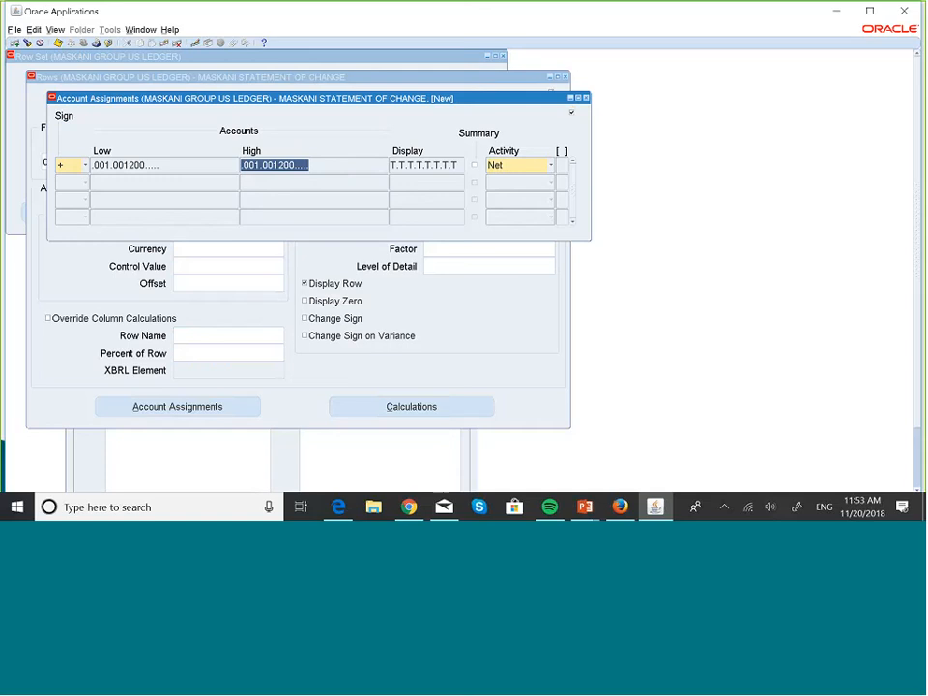
# - Set the activity of line 50's account assignment to Cr and return to the row definition
pyautogui.click(551, 166)
pyautogui.click(500, 140)
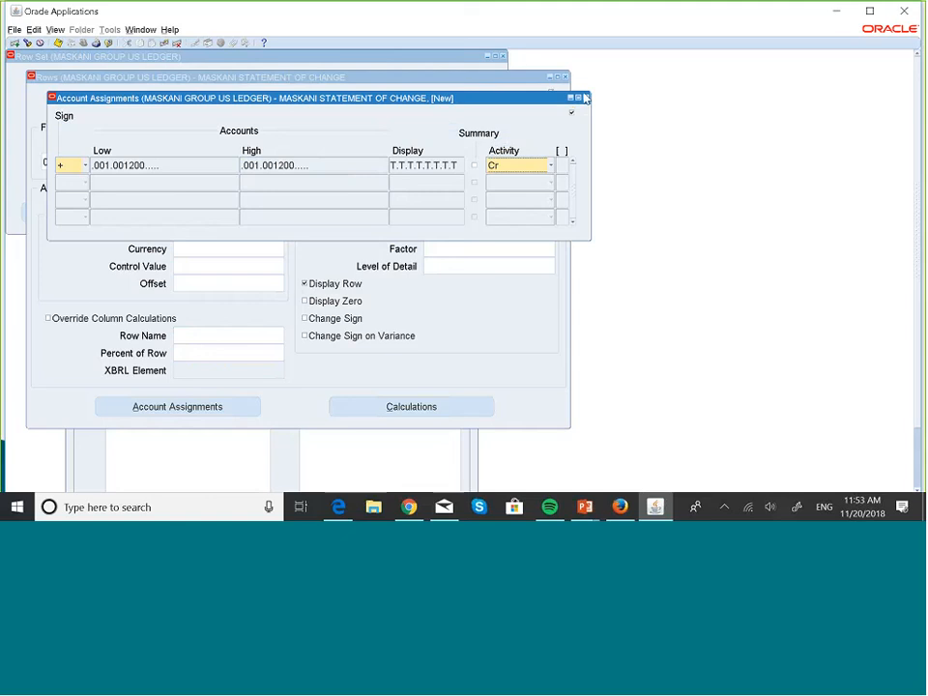
pyautogui.click(584, 98)
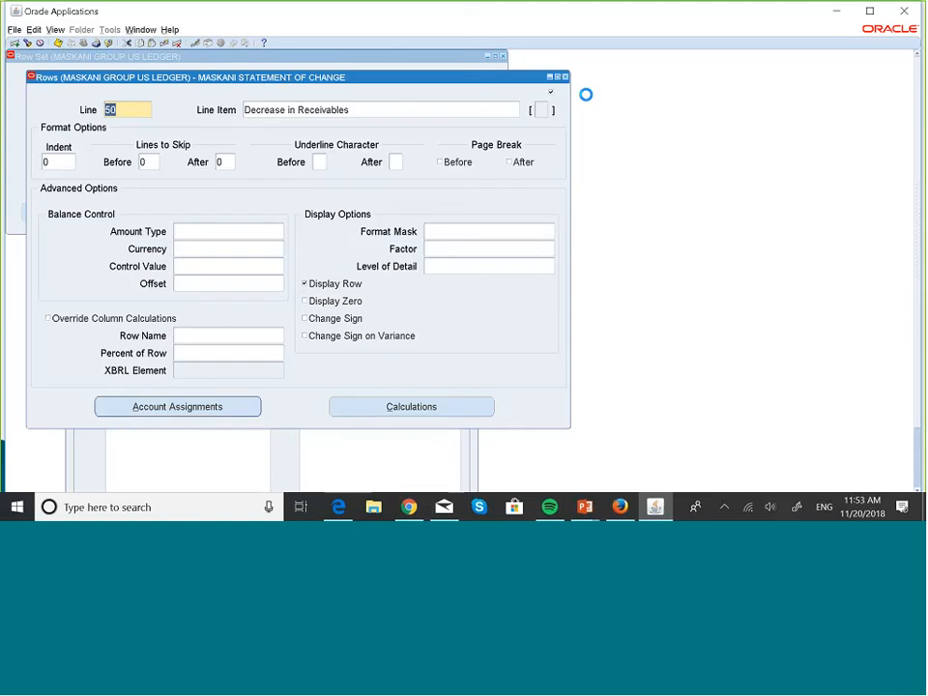
# - Add row line 60 with the line item Net Activity Receivables
pyautogui.press('Delete')
pyautogui.press('Down')
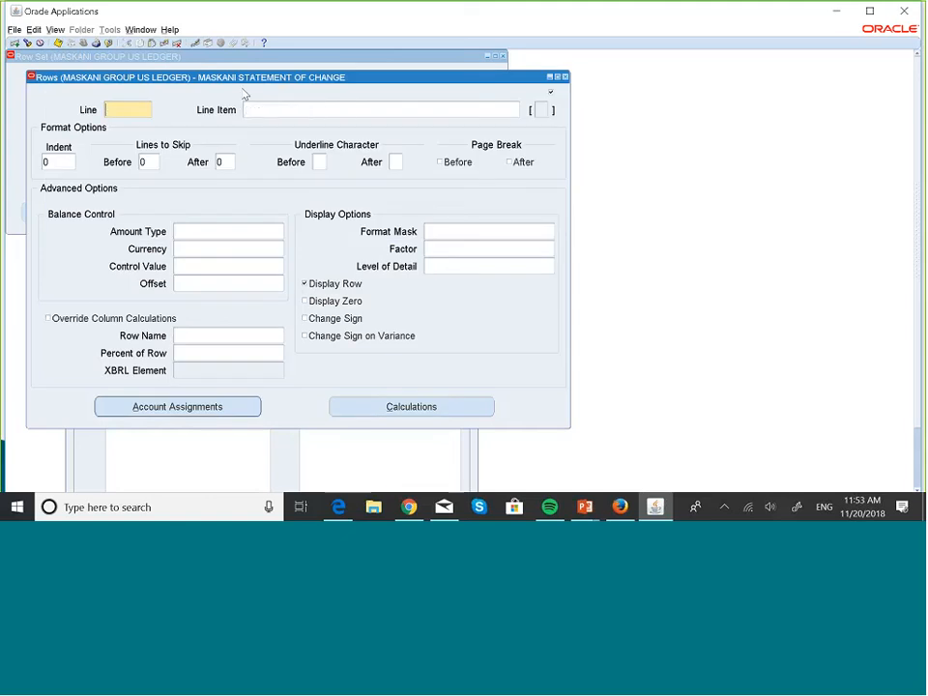
pyautogui.write('60')
pyautogui.press('capslock')
pyautogui.write('N')
pyautogui.press('capslock')
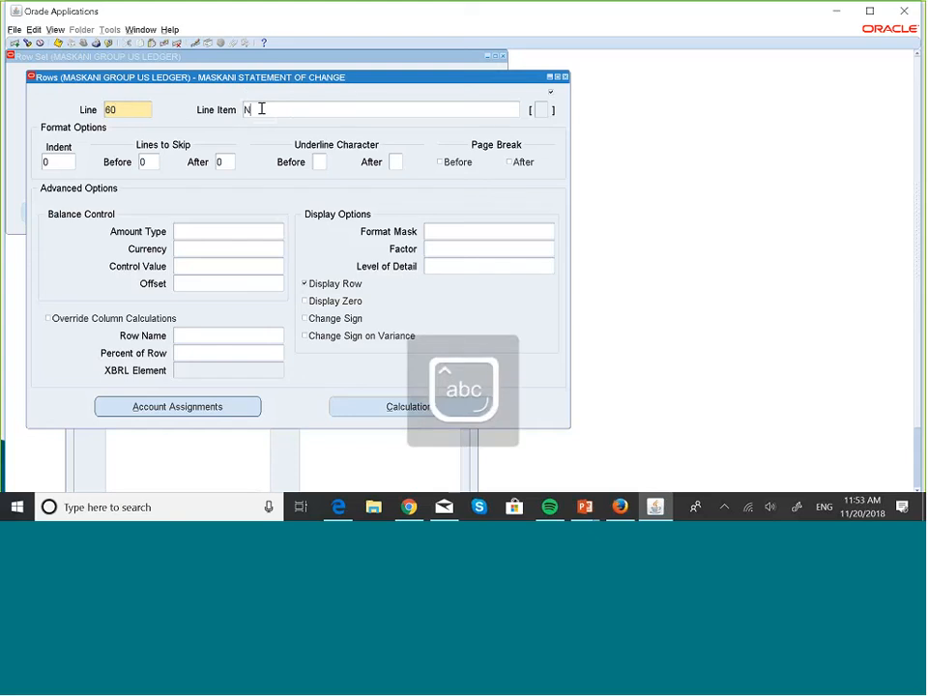
pyautogui.write('et Activity')
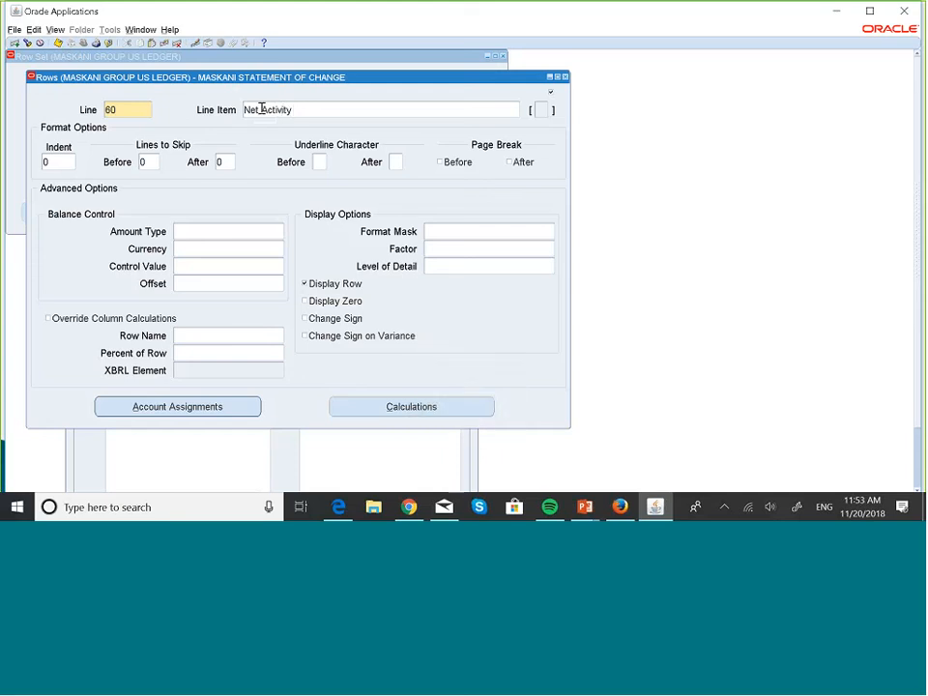
pyautogui.press('capslock')
pyautogui.write('R')
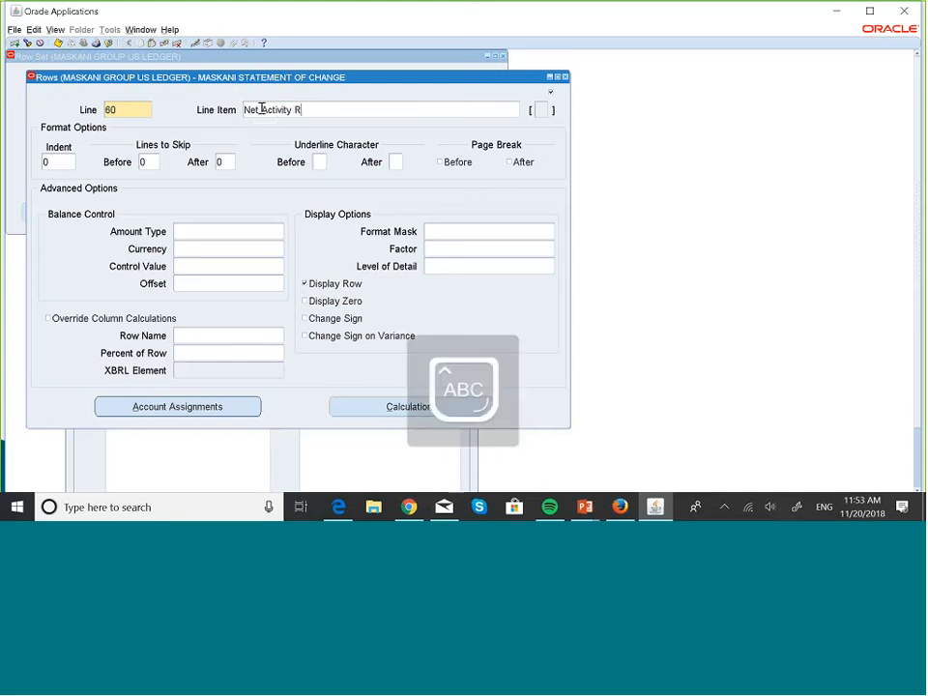
pyautogui.press('capslock')
pyautogui.write('eceiva')
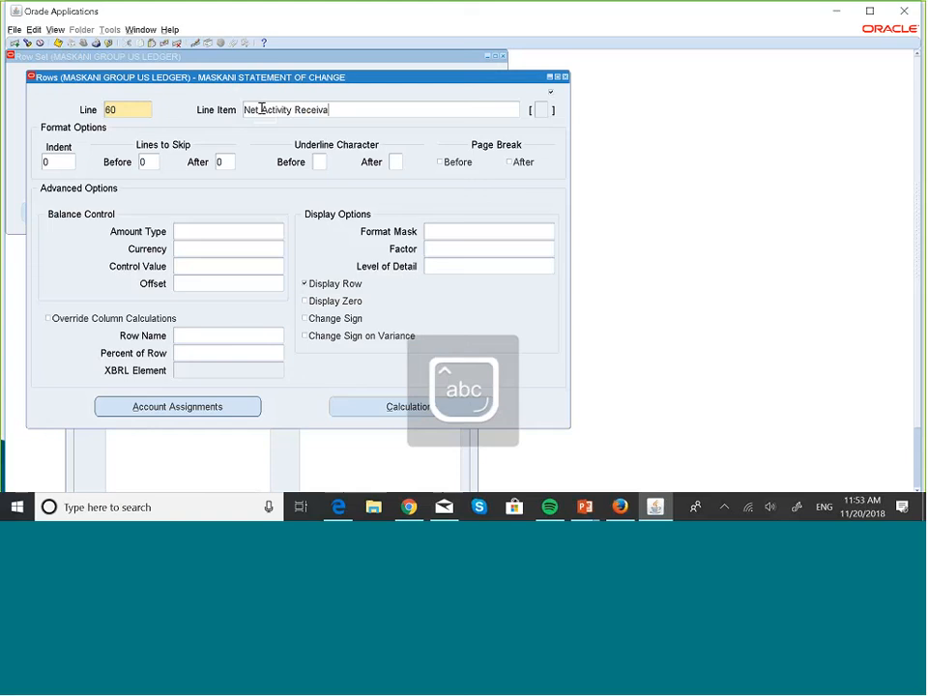
pyautogui.write('bles')
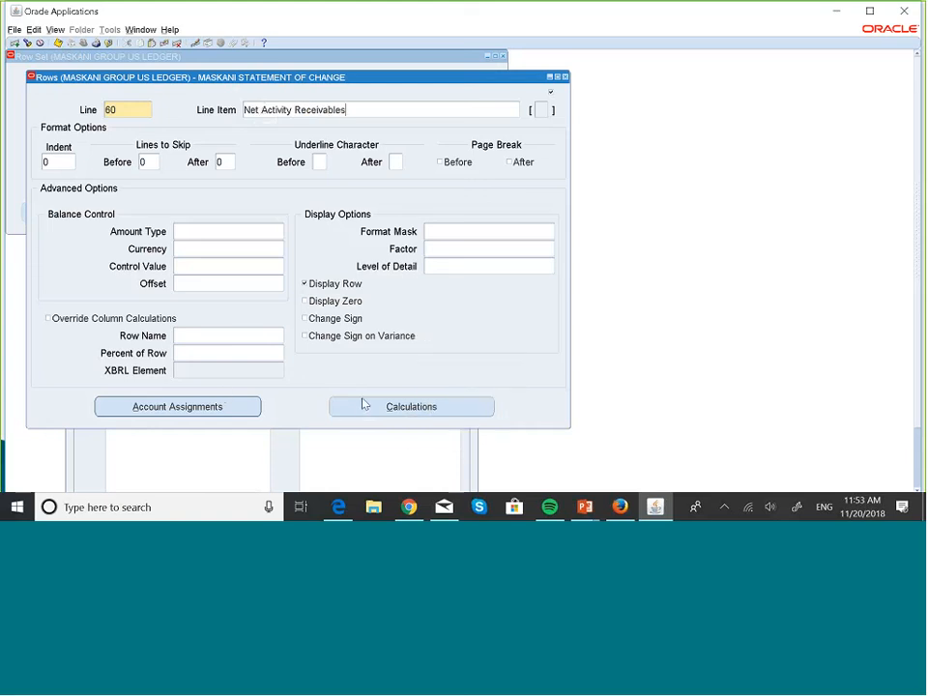
# - Assign company 001 and account 001200 as line 60's low and high account range, with Net as its activity
pyautogui.click(229, 405)
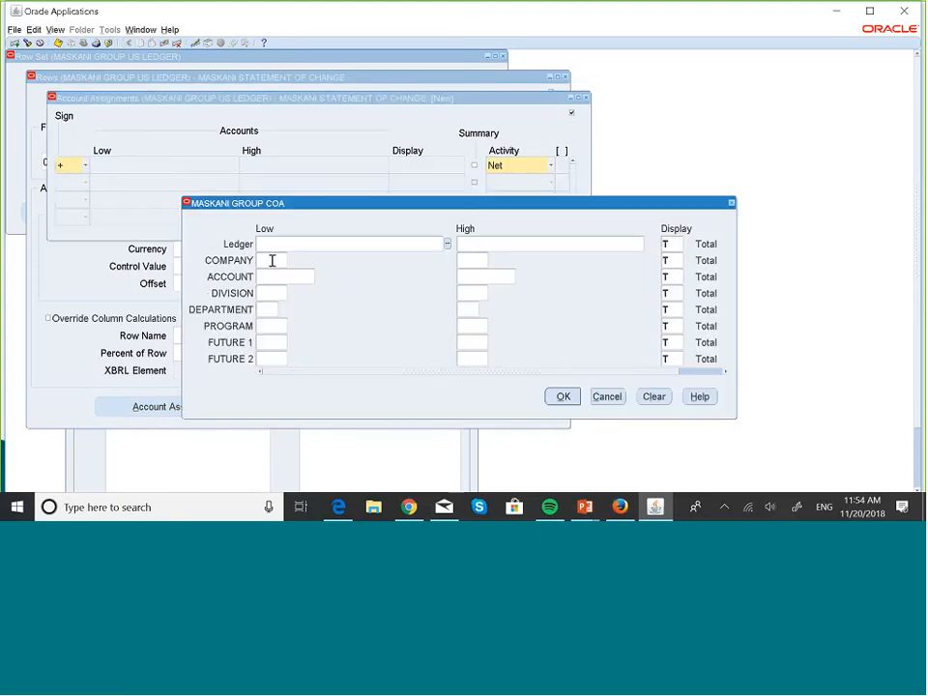
pyautogui.click(272, 260)
pyautogui.write('001')
pyautogui.press('Tab')
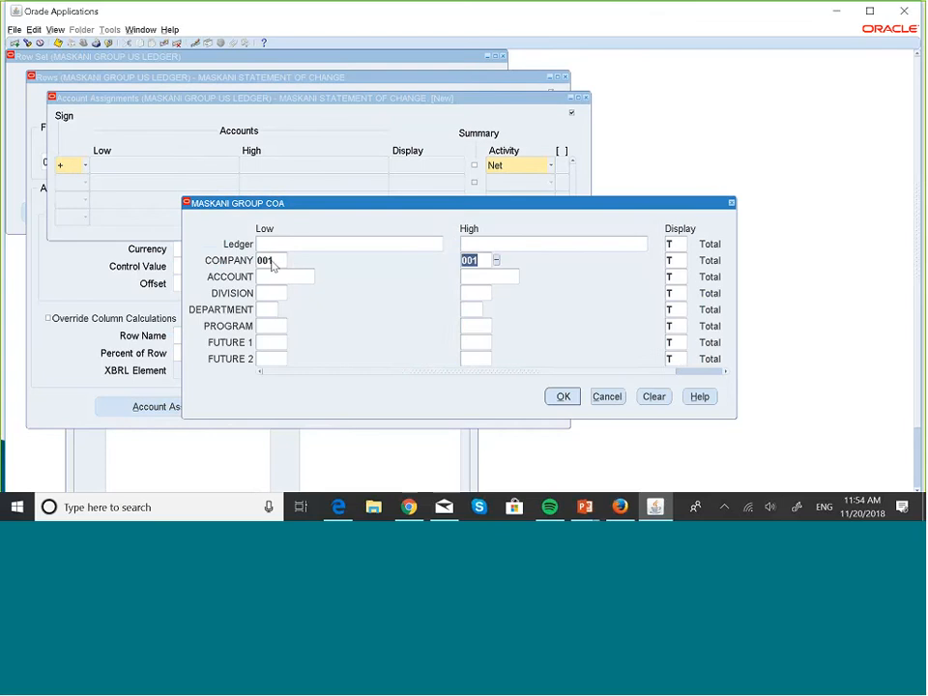
pyautogui.click(275, 278)
pyautogui.write('001200')
pyautogui.press('Tab')
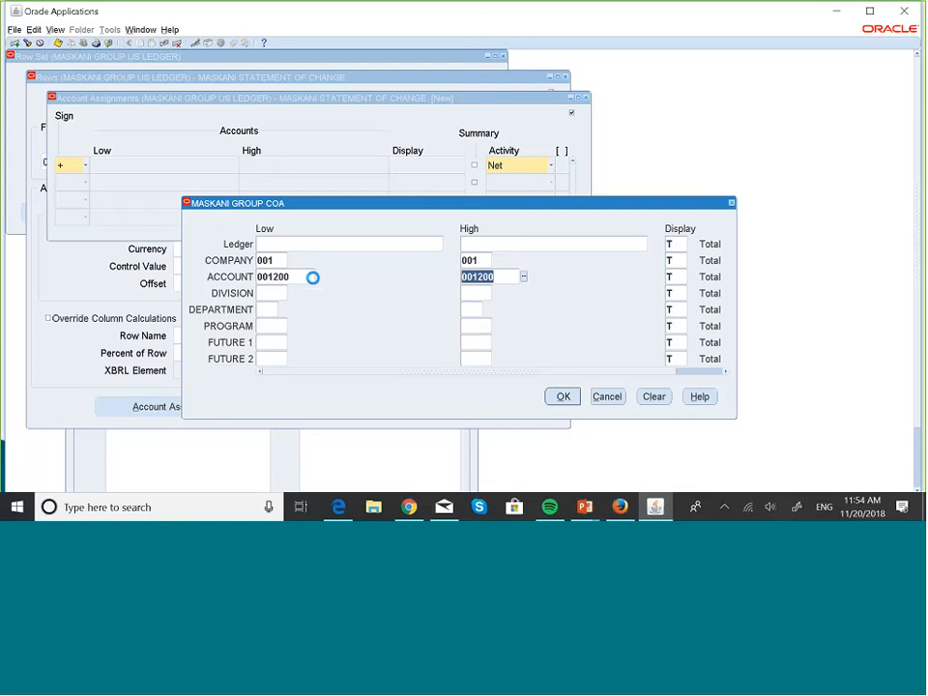
pyautogui.click(563, 396)
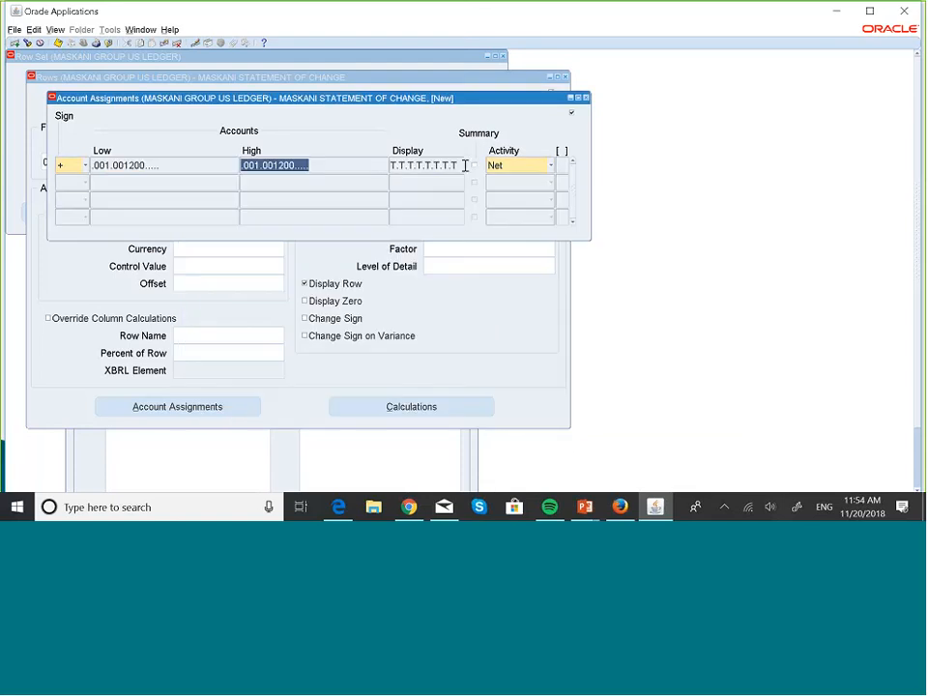
pyautogui.click(586, 99)
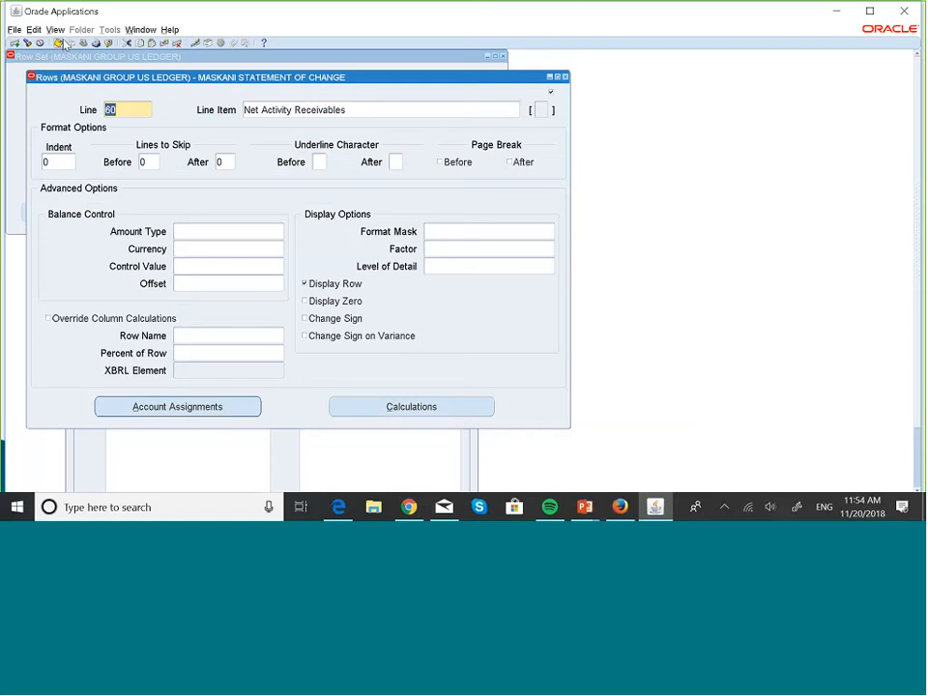
# - Close the MASKANI STATEMENT OF CHANGE row set and open the column set definition
pyautogui.click(564, 75)
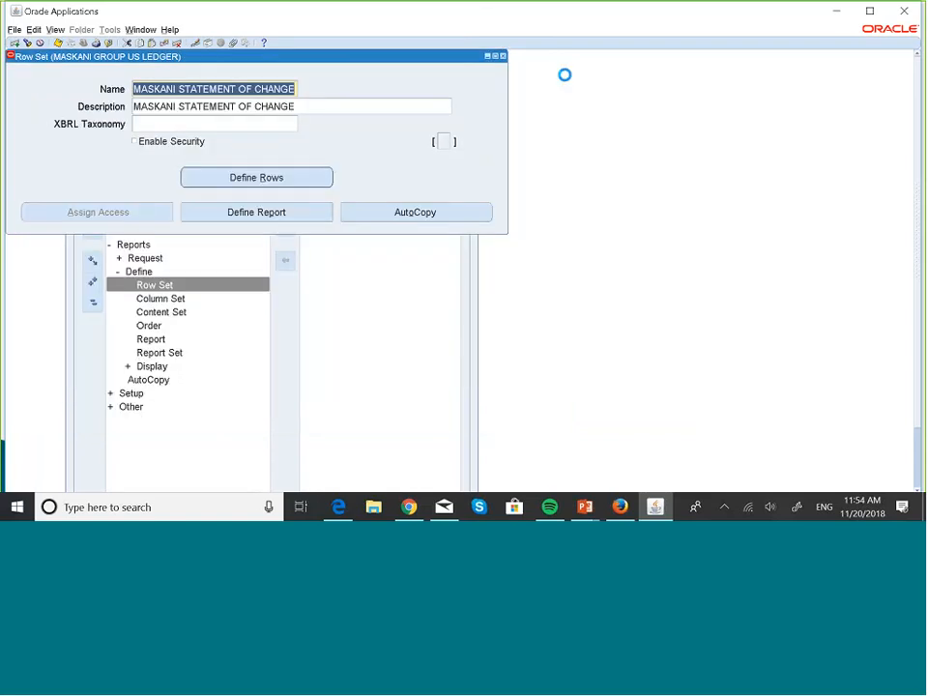
pyautogui.click(503, 57)
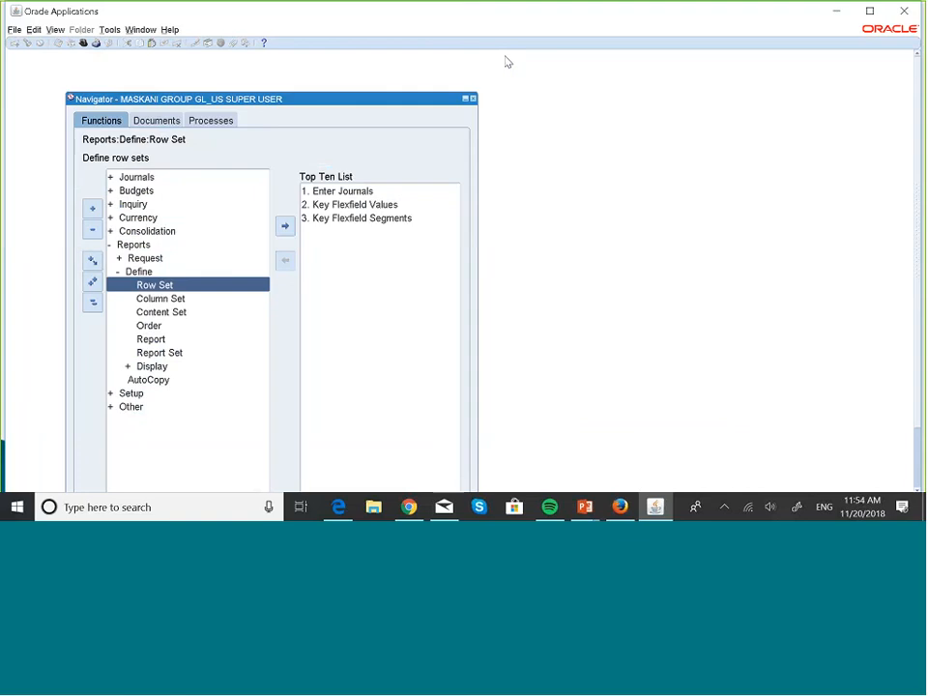
pyautogui.press('Down')
pyautogui.press('Return')
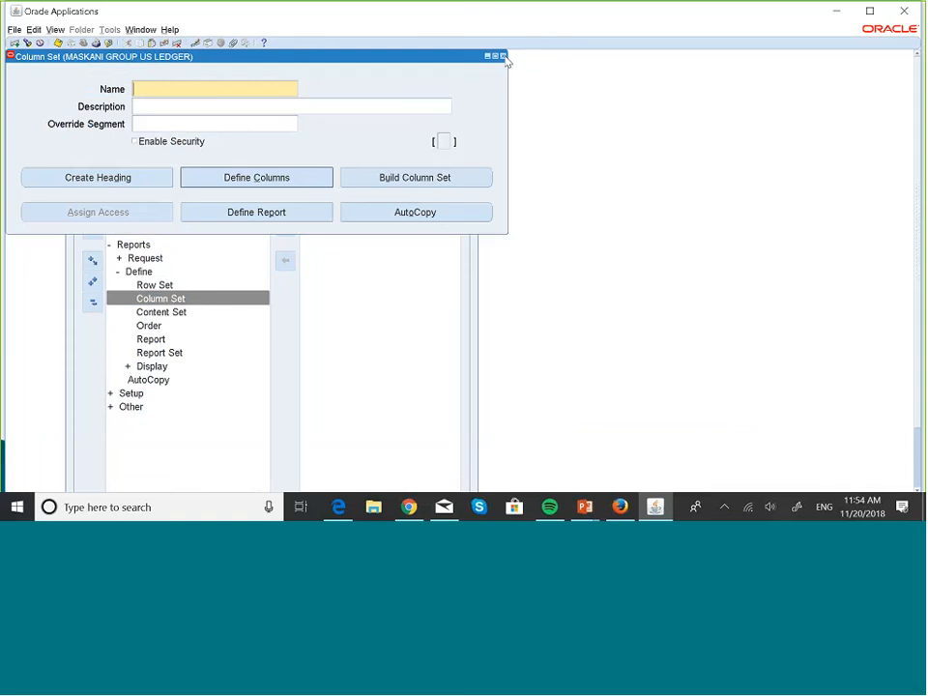
# - Query the column sets whose names match MASK% and browse through them to a blank record
pyautogui.press('F11')
pyautogui.press('capslock')
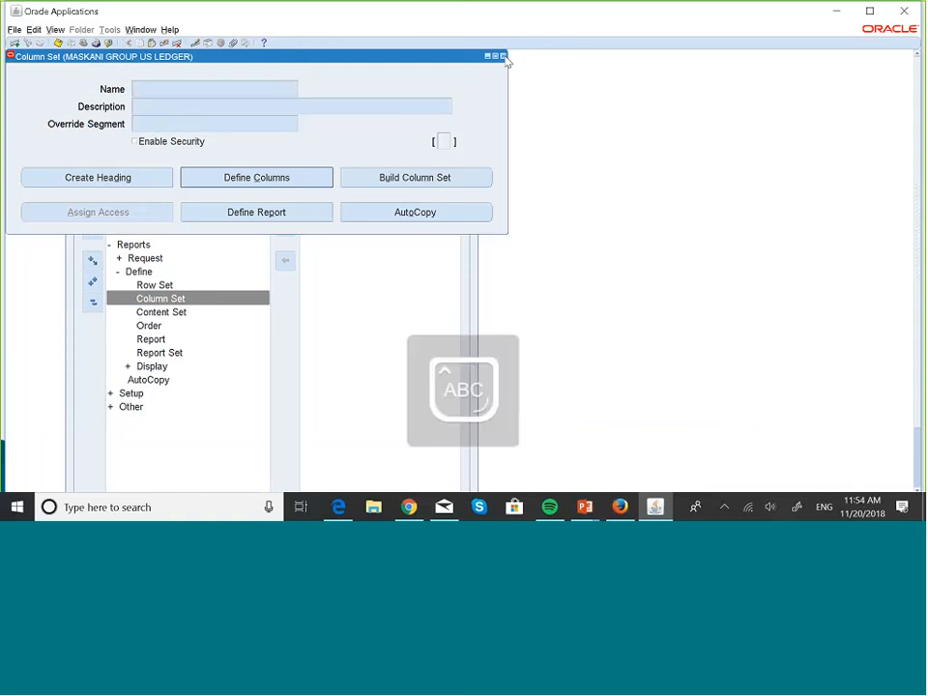
pyautogui.write('MAS')
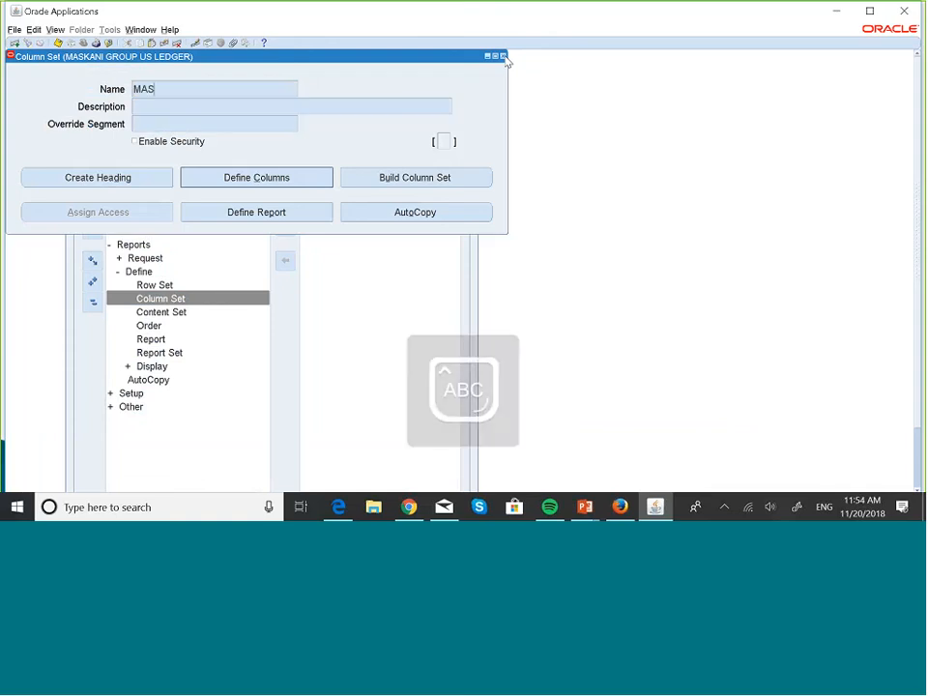
pyautogui.write('K')
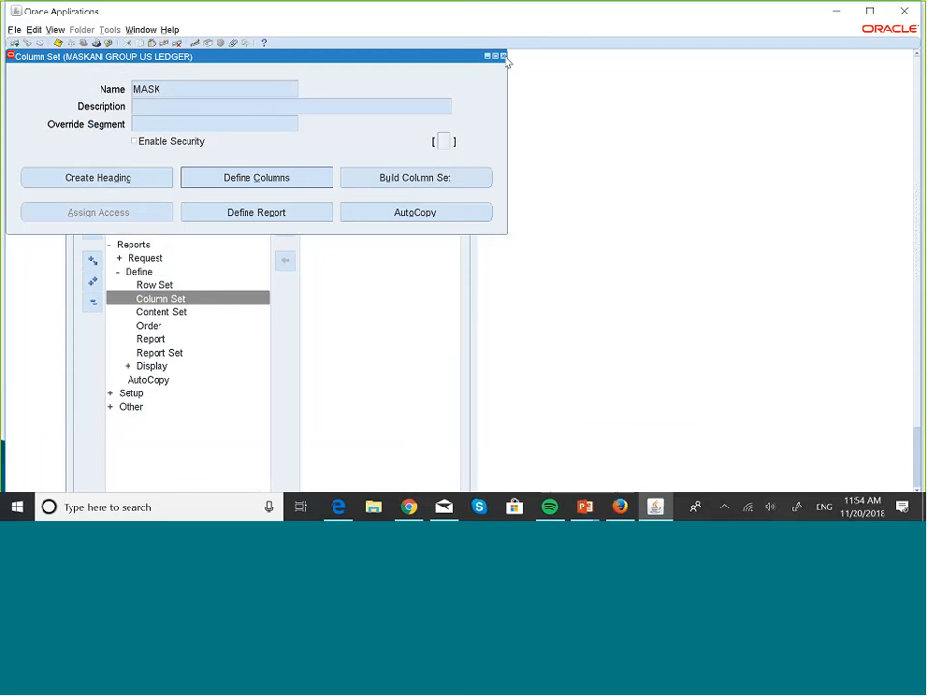
pyautogui.write('%')
pyautogui.hotkey('ctrl', 'F11')
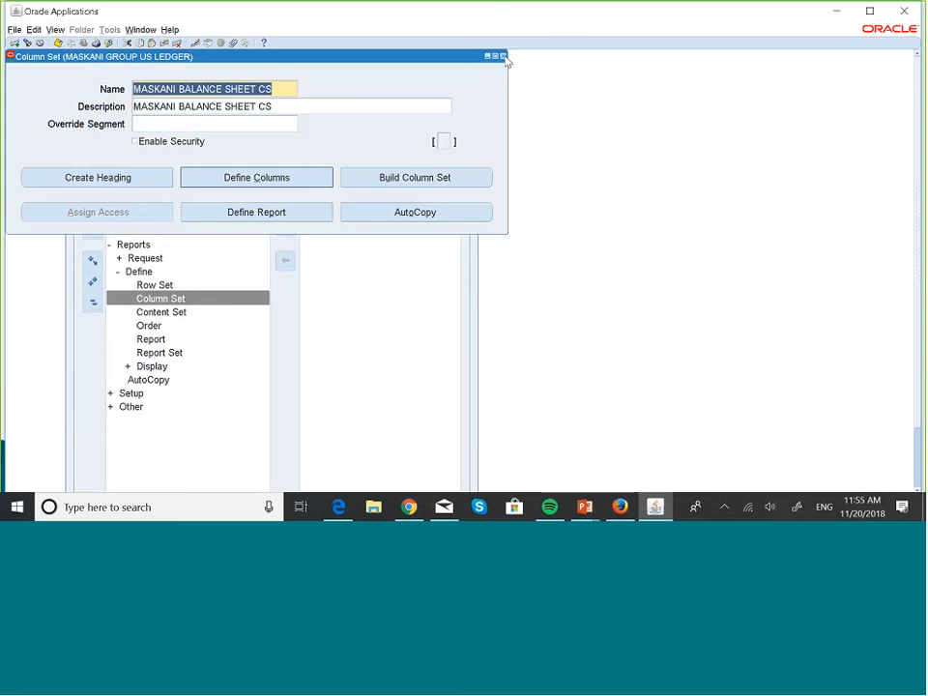
pyautogui.press('Down')
pyautogui.press('Down')
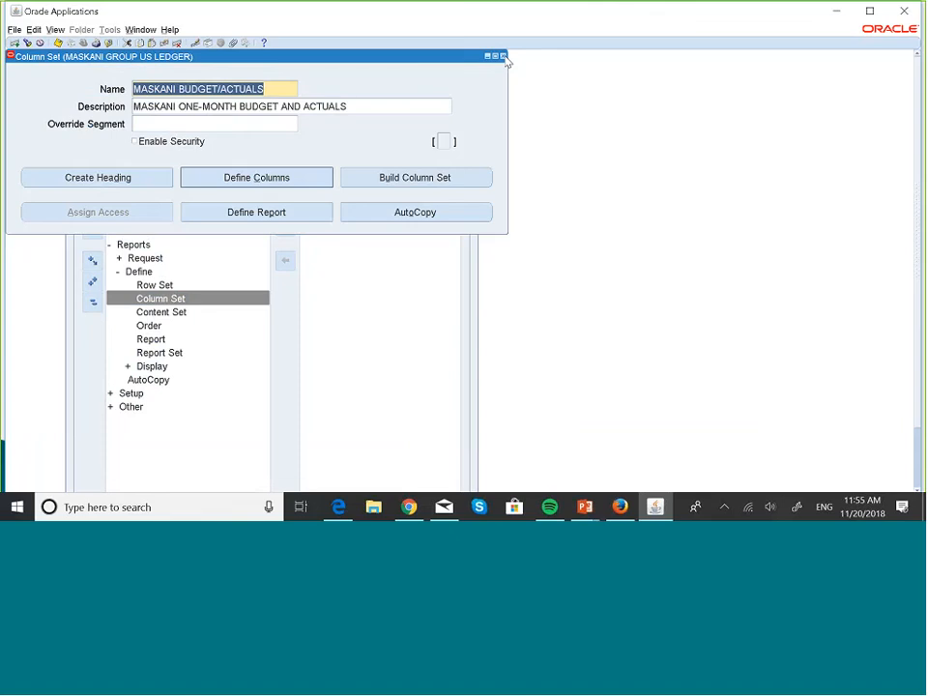
pyautogui.press('Down')
pyautogui.press('Down')
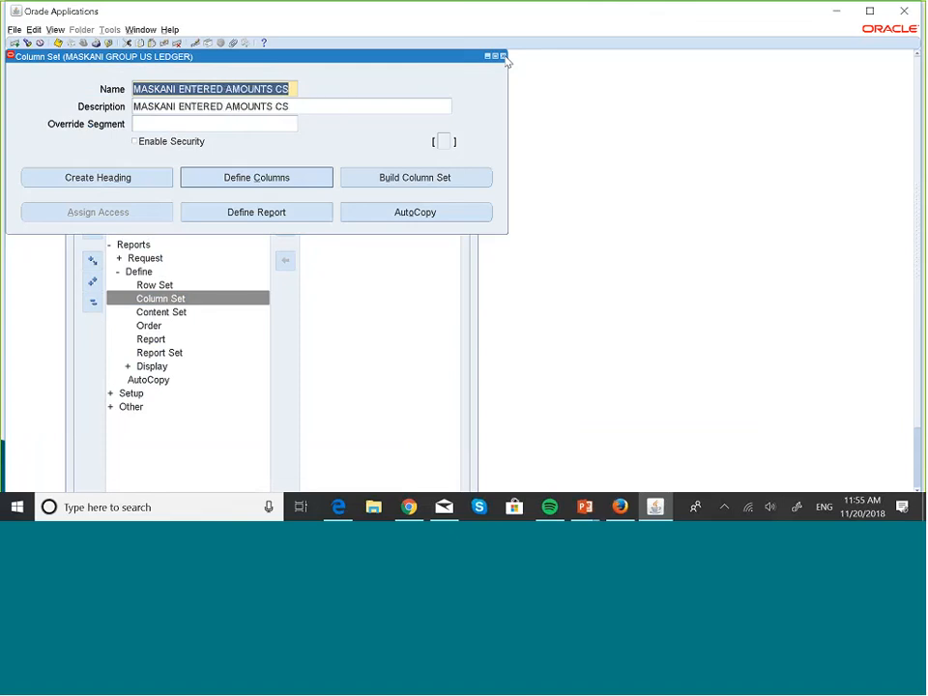
pyautogui.press('Down')
pyautogui.press('Down')
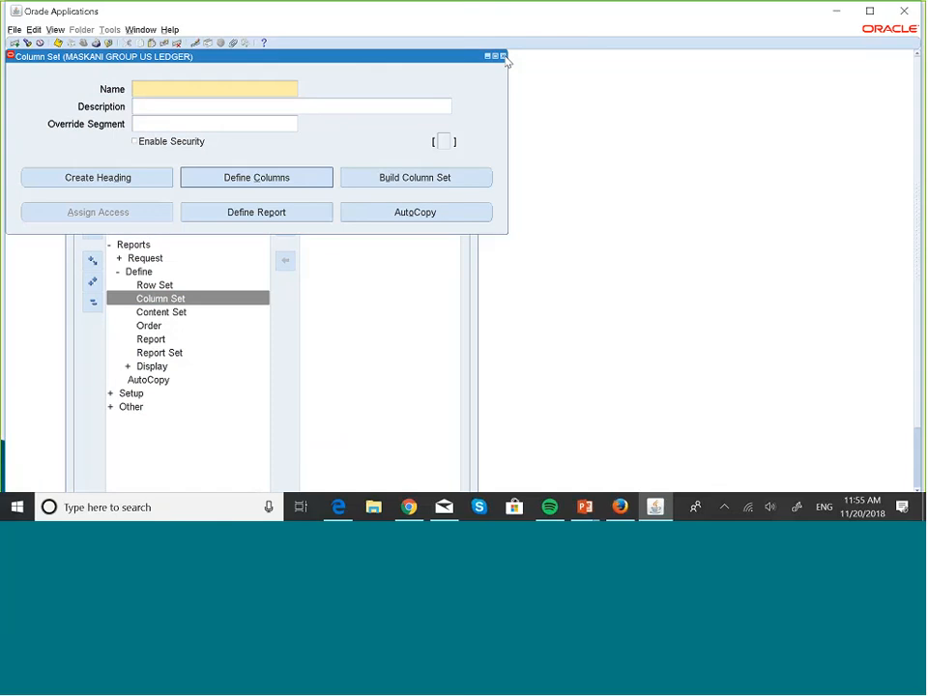
# - Create a column set with MASKANI STATEMENT OF CHANGE as both its name and description
pyautogui.write('MASKANI STATEMEN')
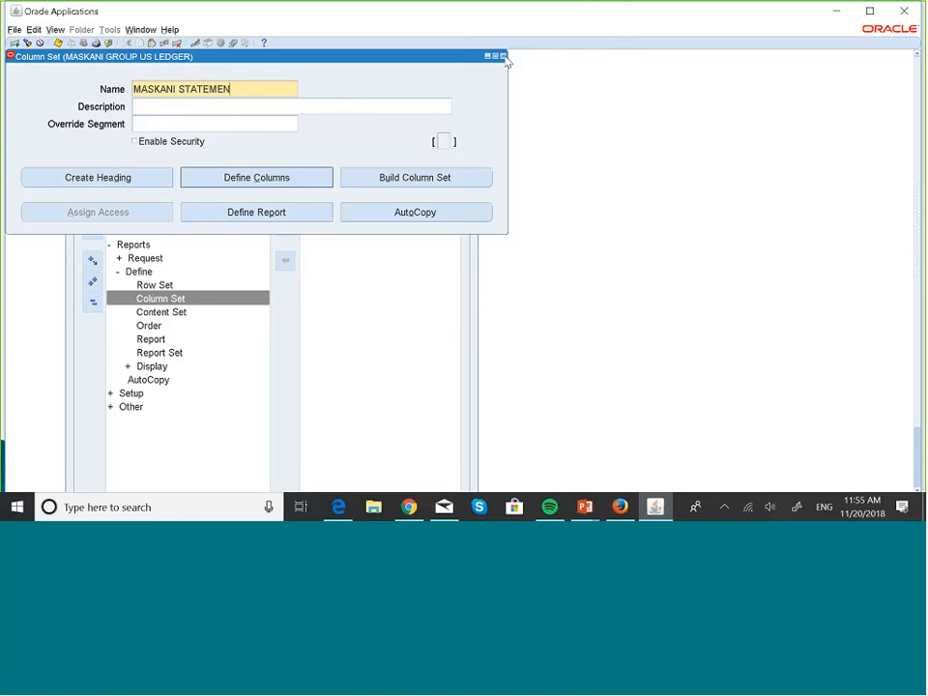
pyautogui.write('T OF CHANGE')
pyautogui.tripleClick(237, 88)
pyautogui.hotkey('ctrl', 'c')
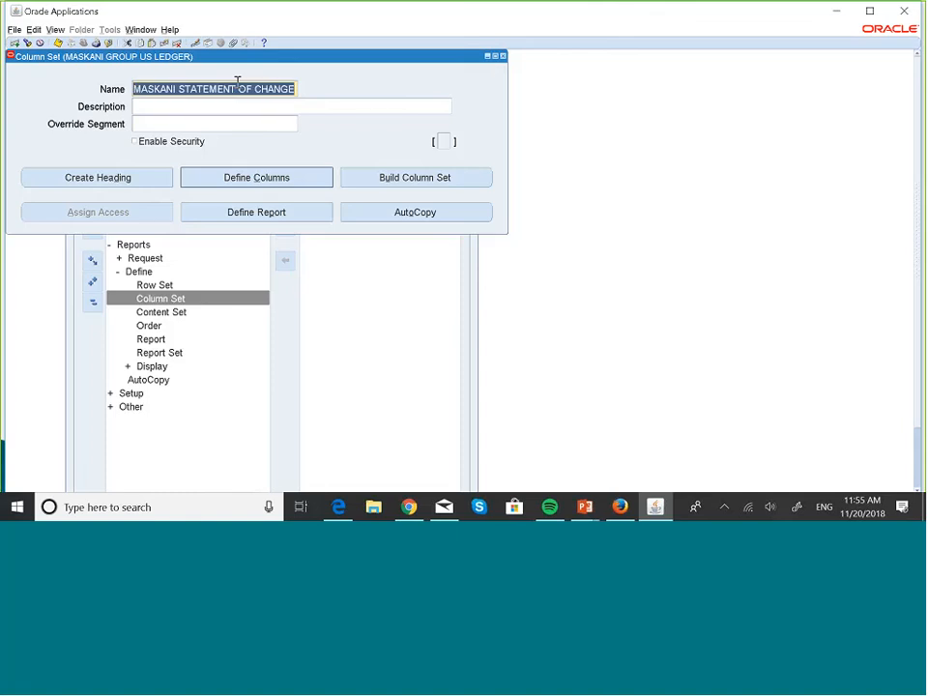
pyautogui.click(245, 108)
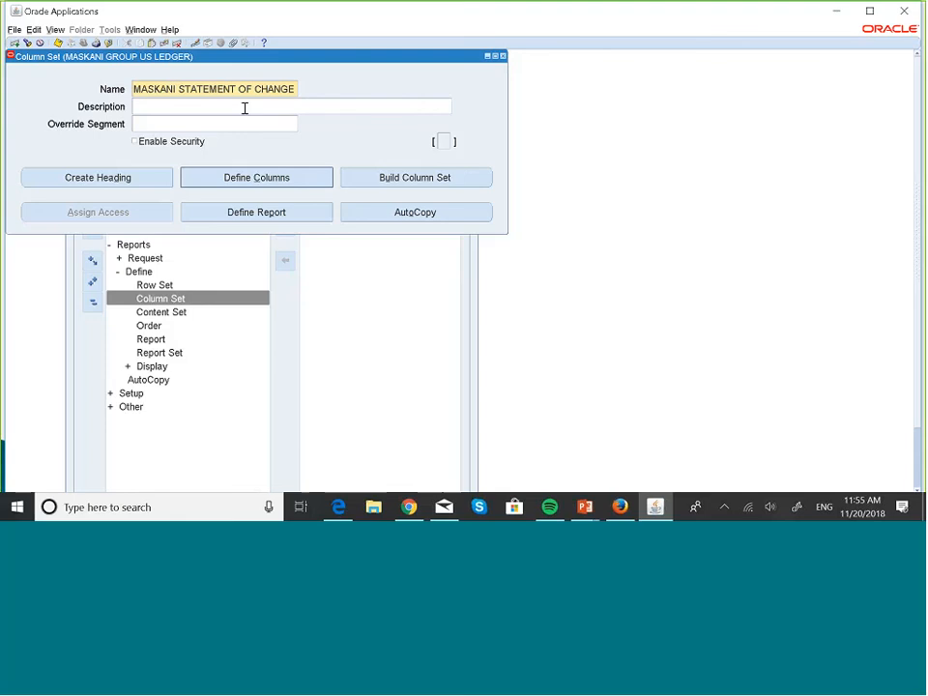
pyautogui.hotkey('ctrl', 'v')
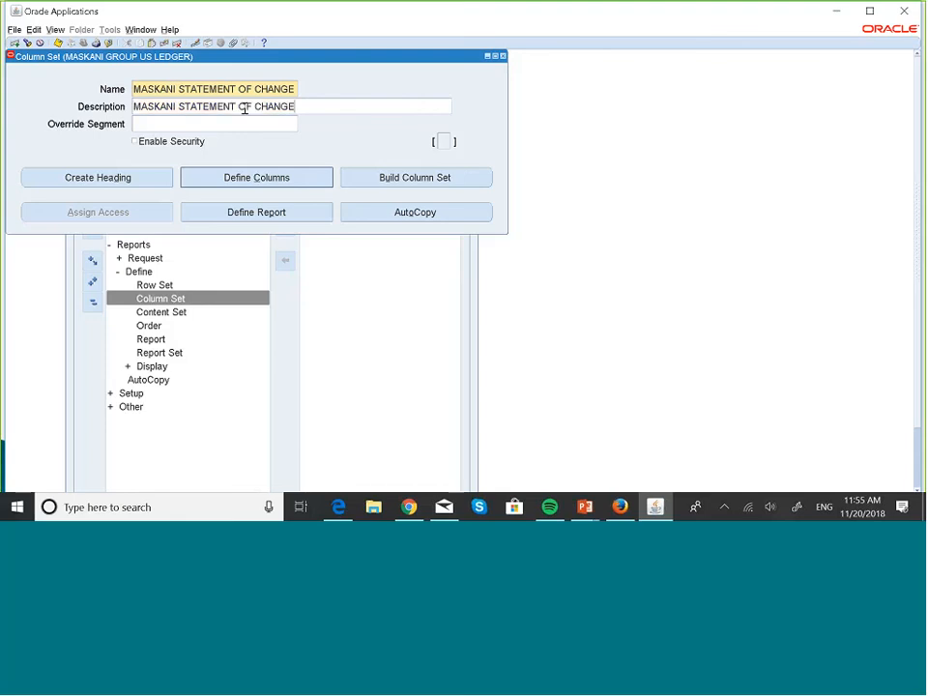
# - Build the column set with a column at sequence 10, amount type PTD-Actual and offset 0
pyautogui.click(387, 177)
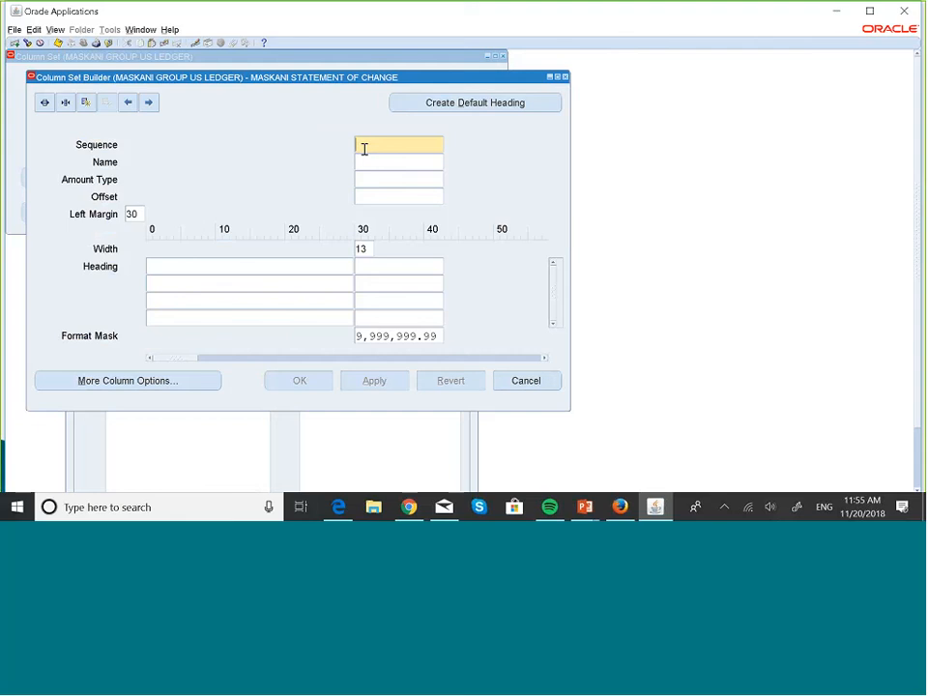
pyautogui.write('10')
pyautogui.click(375, 178)
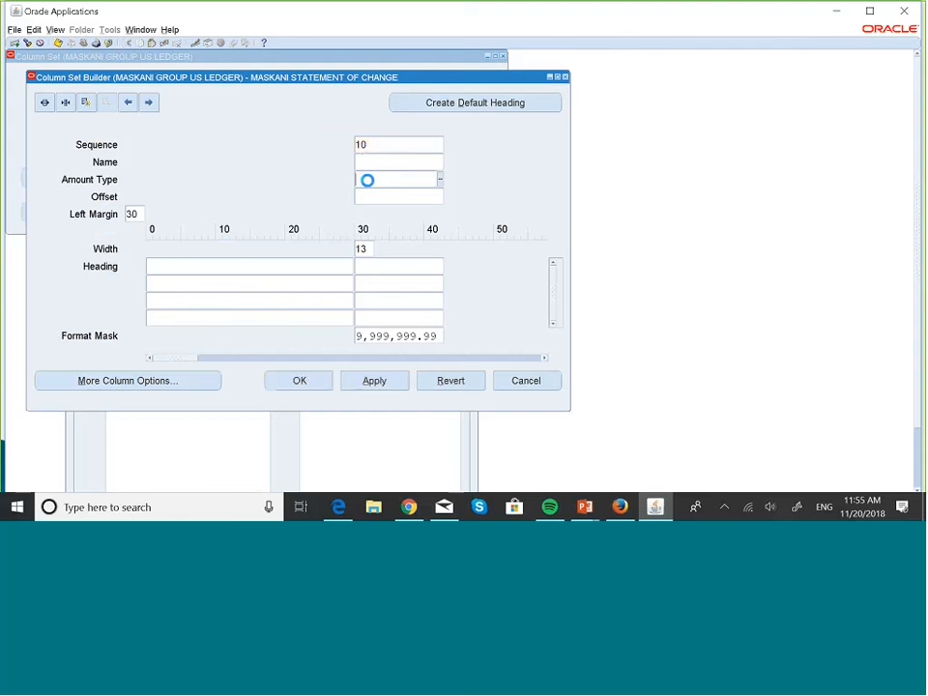
pyautogui.click(440, 184)
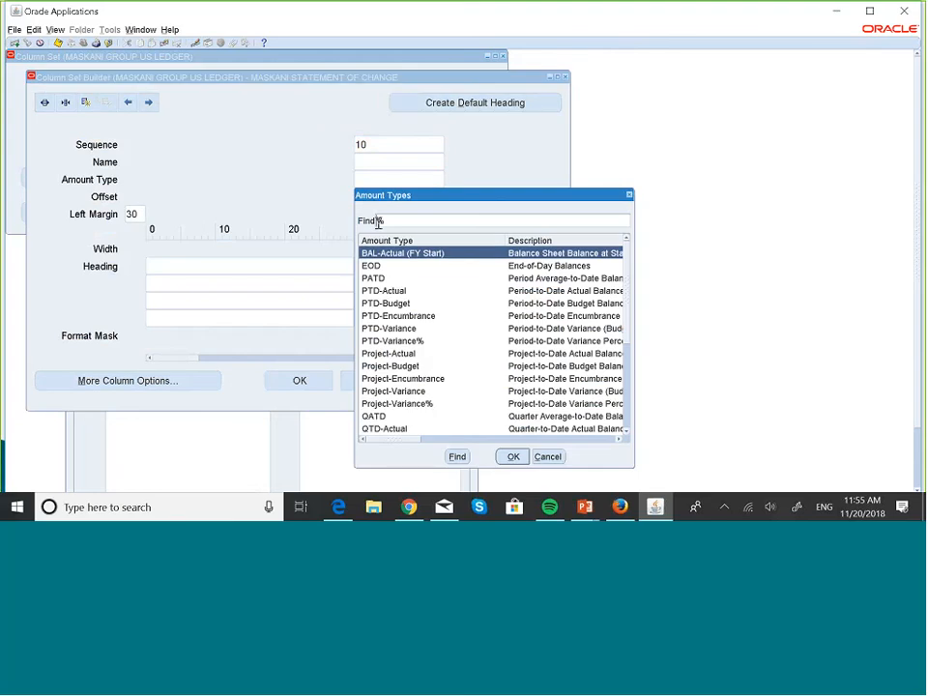
pyautogui.click(391, 295)
pyautogui.click(513, 456)
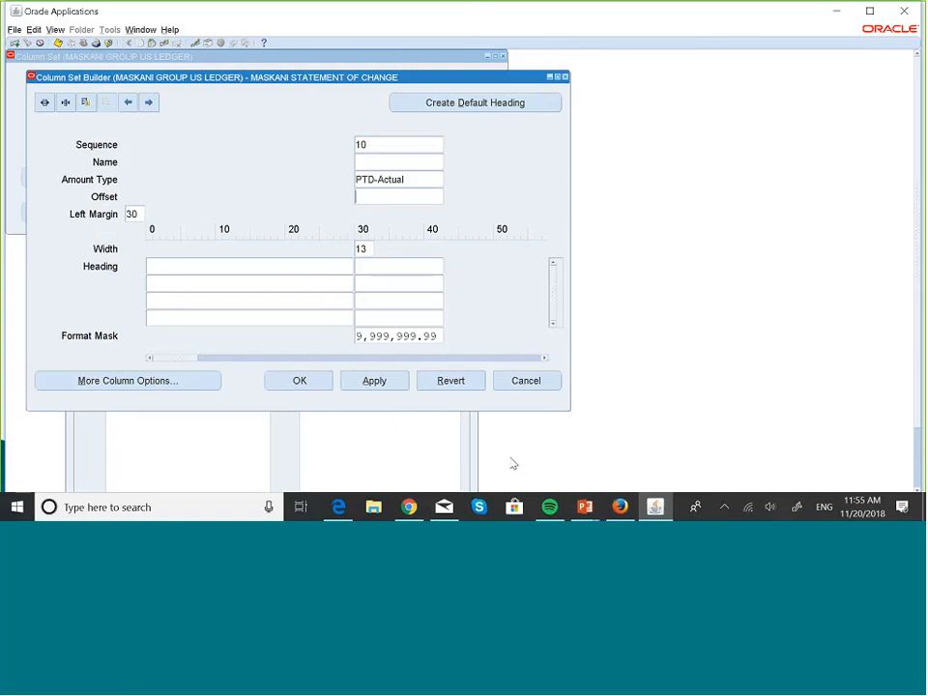
pyautogui.write('0')
# - Generate the default heading for the PTD-Actual column, save the column set and close its builder
pyautogui.click(502, 105)
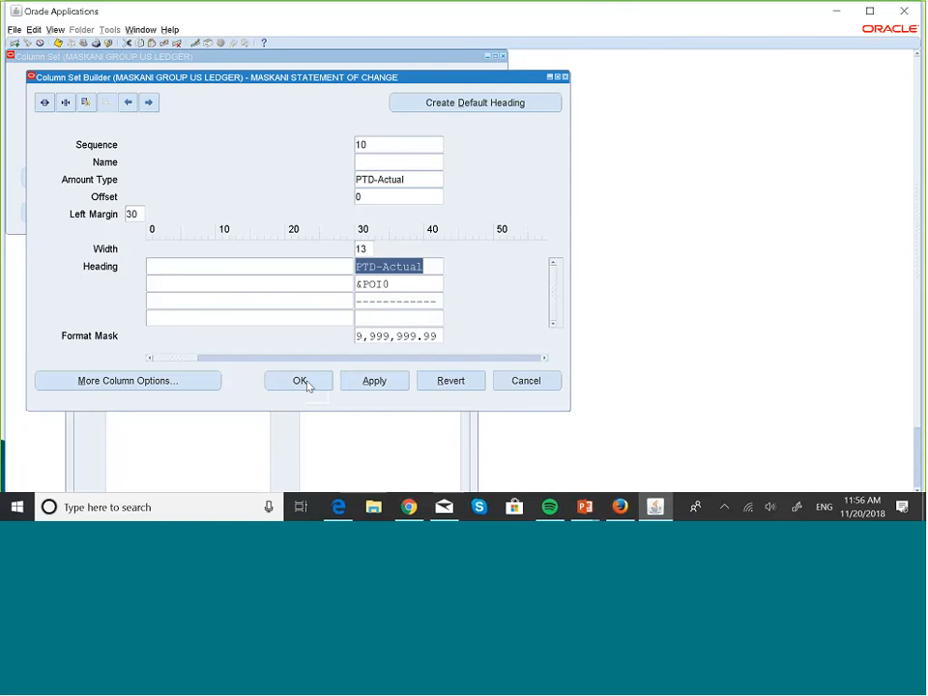
pyautogui.click(60, 47)
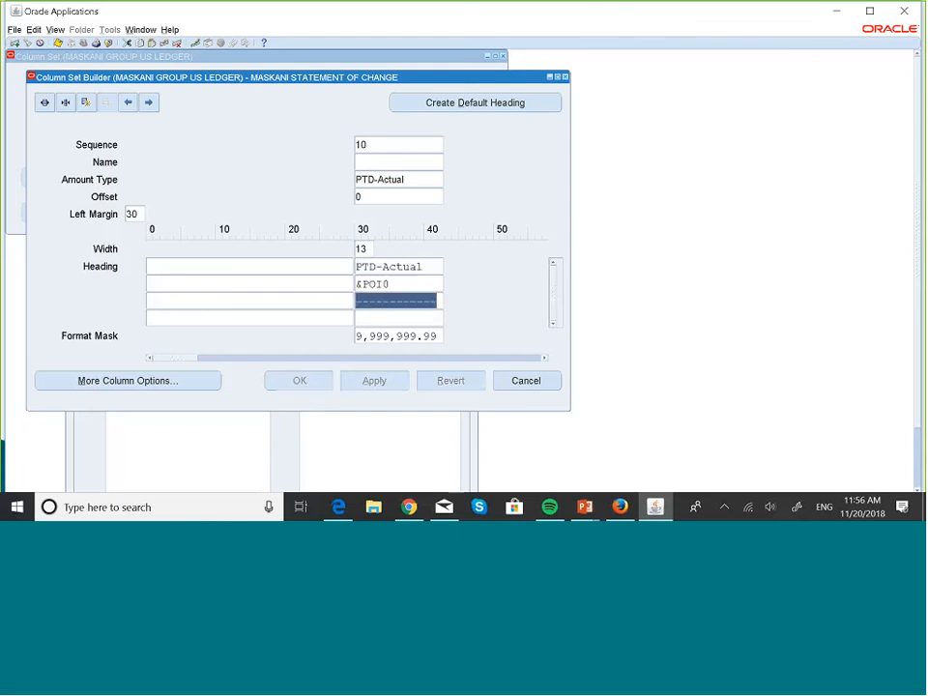
pyautogui.click(565, 77)
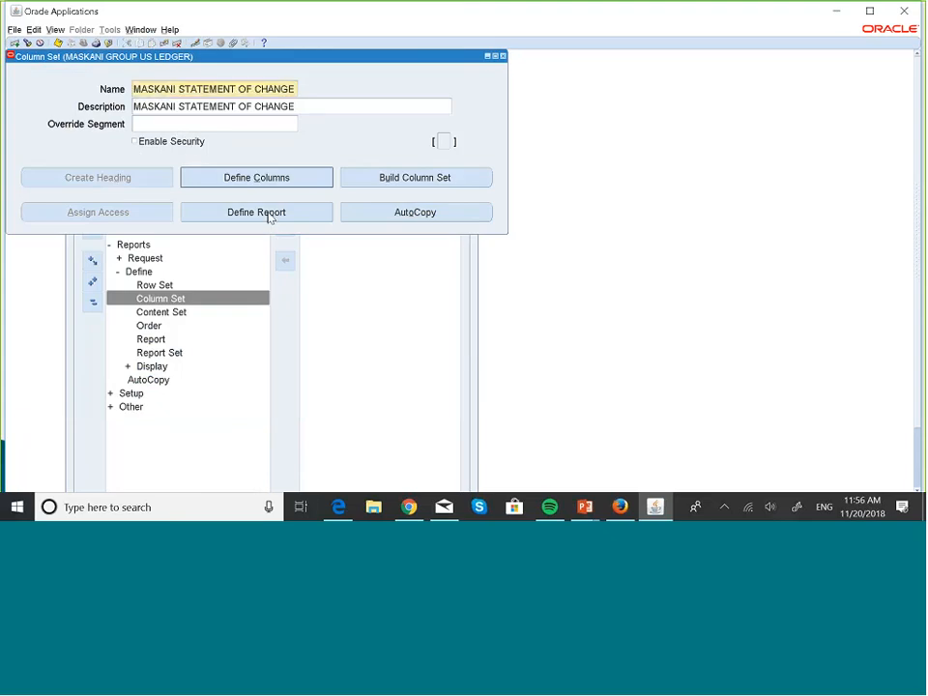
# - Start a new financial report definition named MASKANI STATEMENT OF CHANGE
pyautogui.click(256, 212)
pyautogui.write('MA')
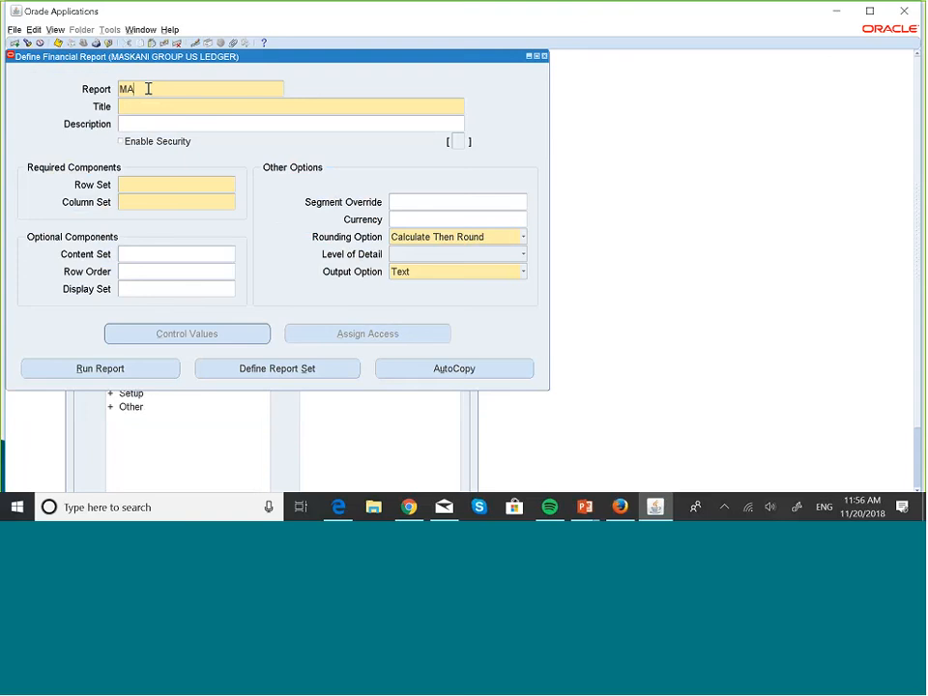
pyautogui.write('SKANI STATEMENT OF CHAN')
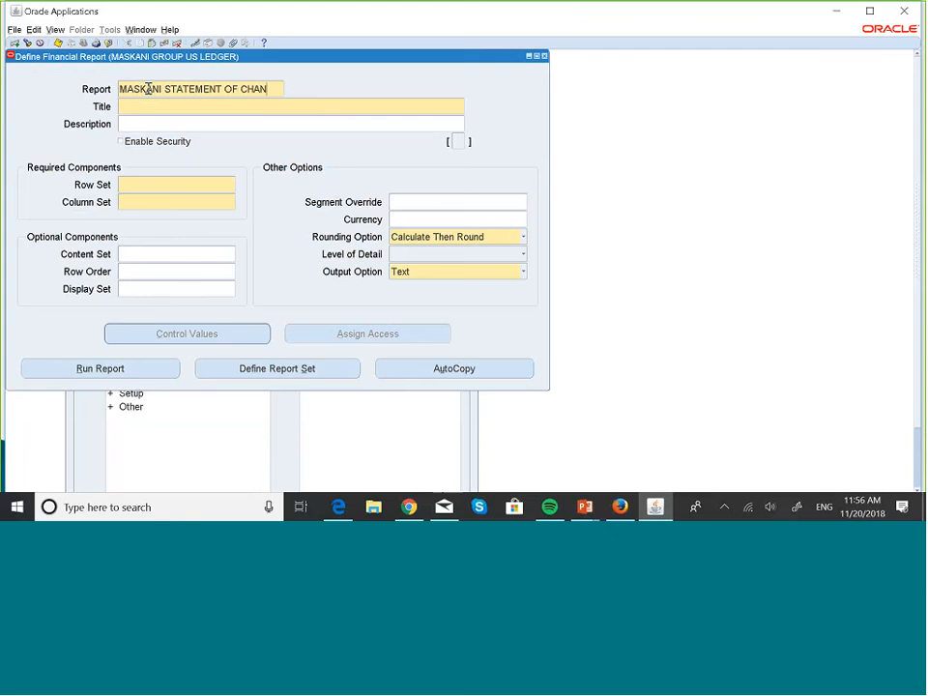
pyautogui.write('GE')
# - Title the report MASKANI STATEMENT OF CHANGE CASH AND AR, reusing the report name
pyautogui.tripleClick(200, 89)
pyautogui.hotkey('ctrl', 'c')
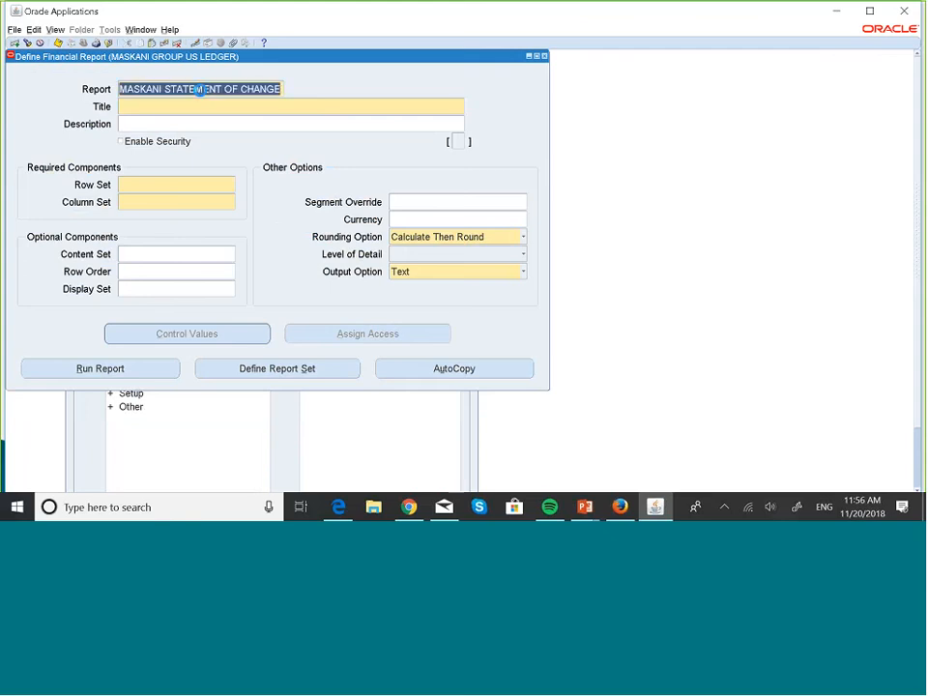
pyautogui.click(187, 108)
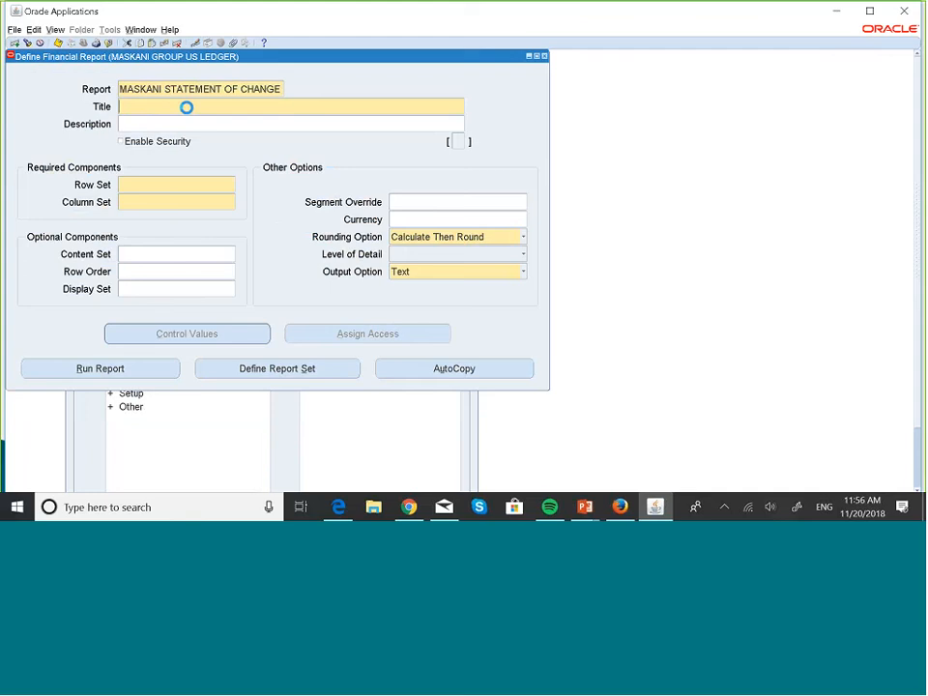
pyautogui.hotkey('ctrl', 'v')
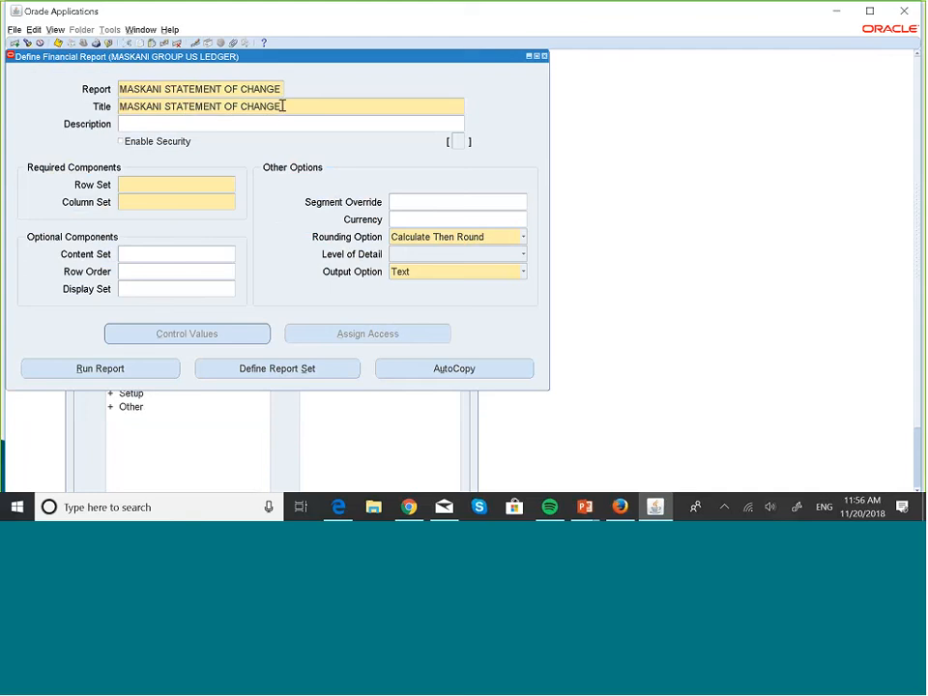
pyautogui.write('CASH AND AR')
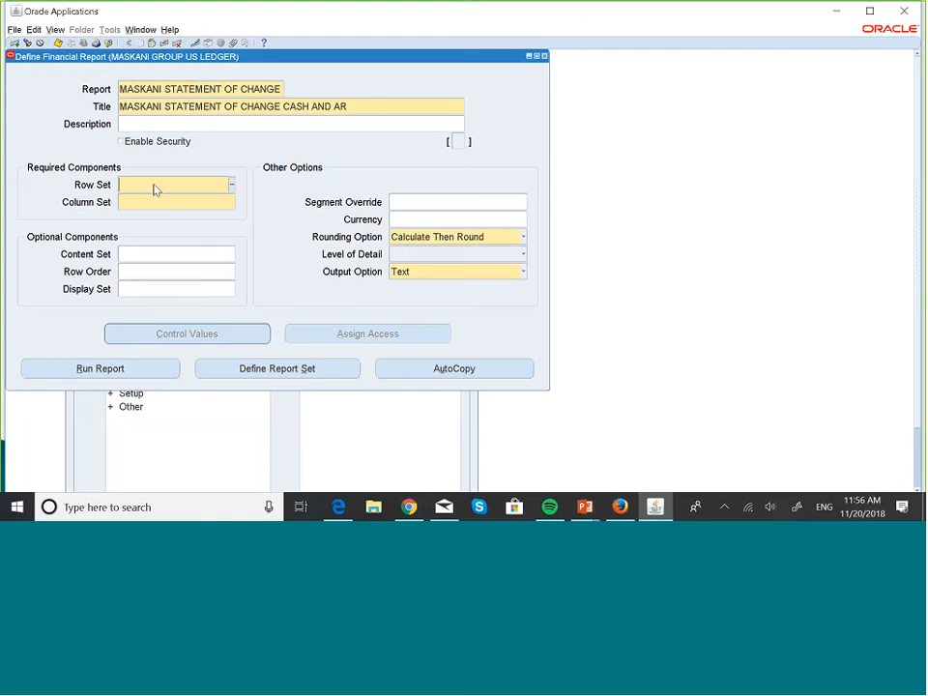
# - Assign the MASKANI STATEMENT OF CHANGE row set to the report
pyautogui.click(221, 187)
pyautogui.write('MAS')
pyautogui.press('Tab')
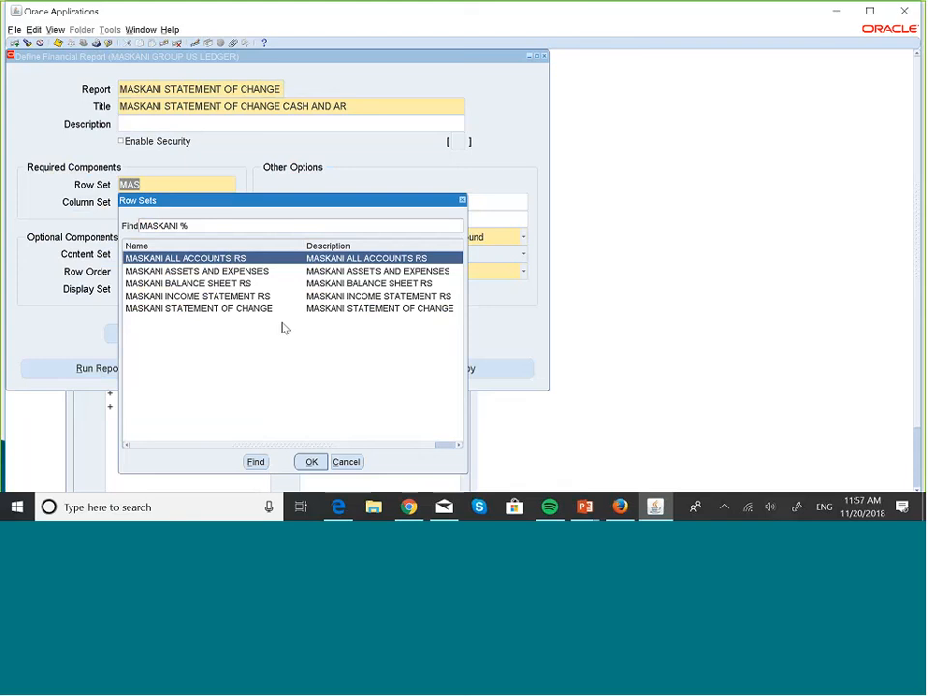
pyautogui.click(253, 310)
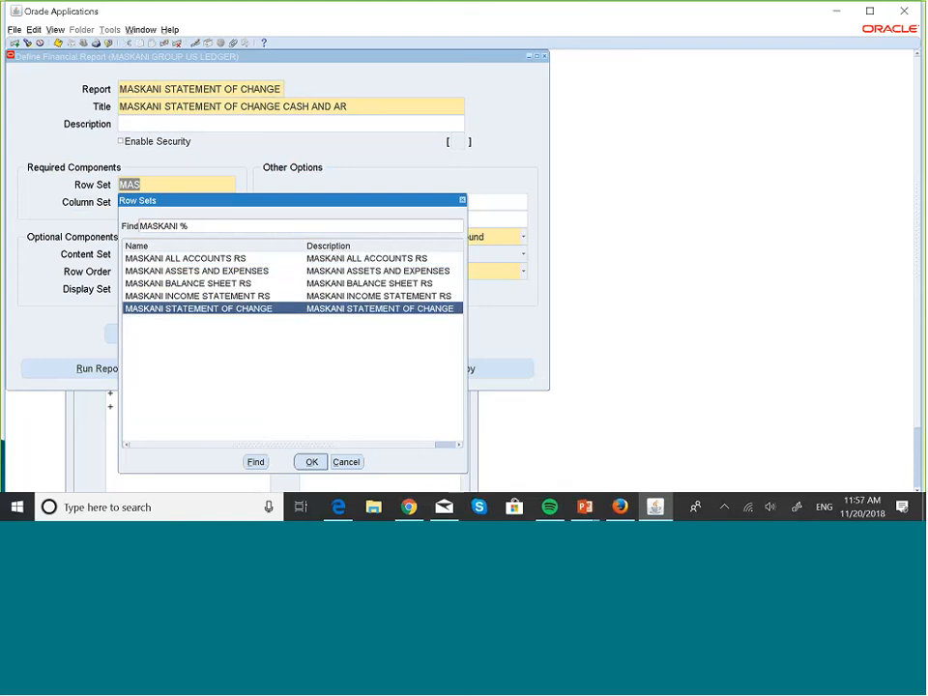
pyautogui.click(310, 462)
# - Assign the MASKANI STATEMENT OF CHANGE column set to the report
pyautogui.write('MA')
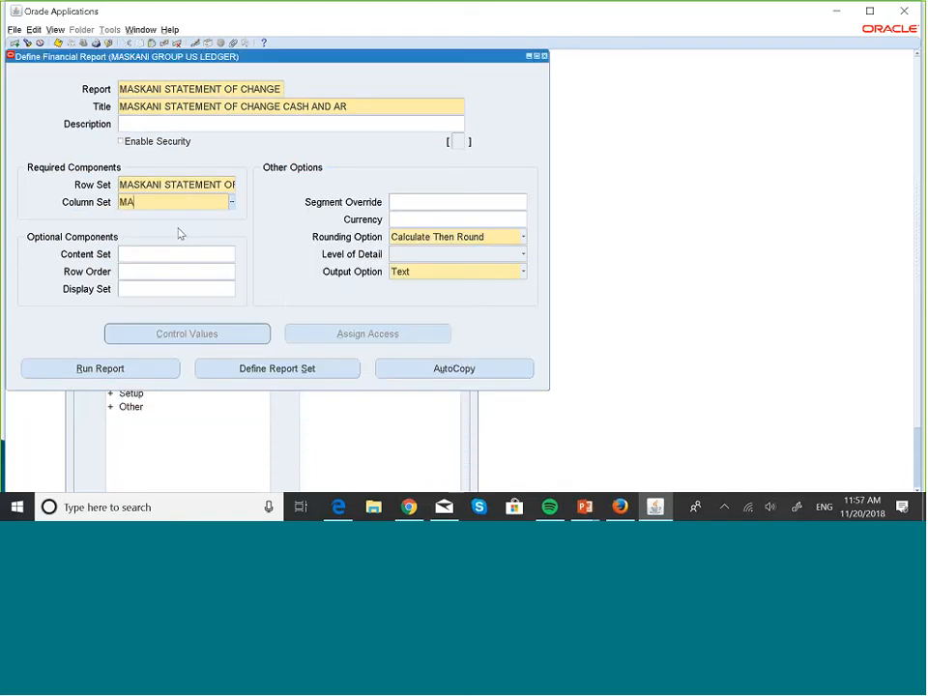
pyautogui.write('SK')
pyautogui.press('Tab')
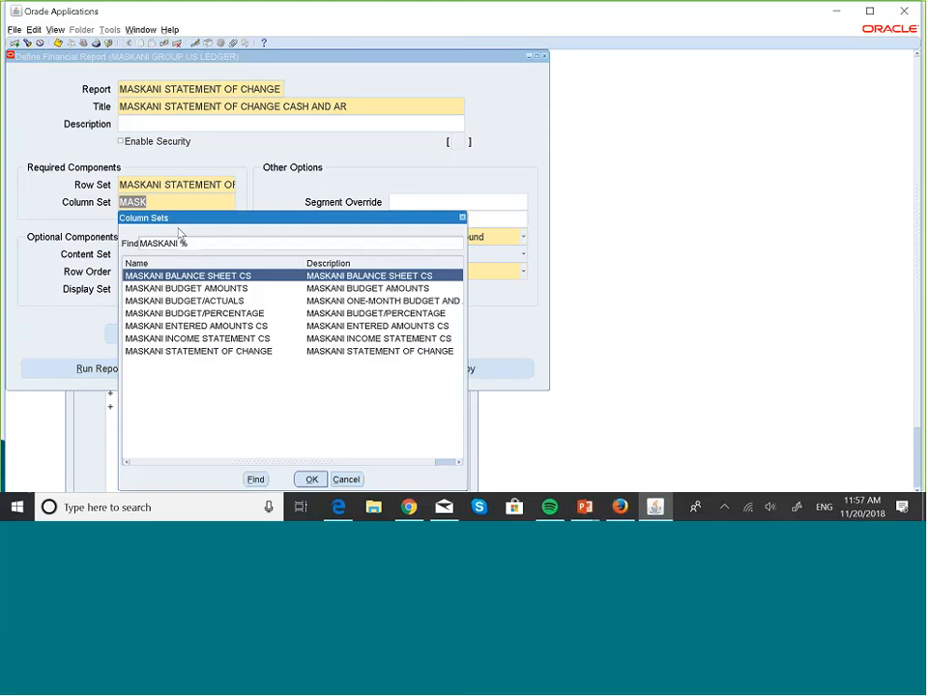
pyautogui.click(230, 352)
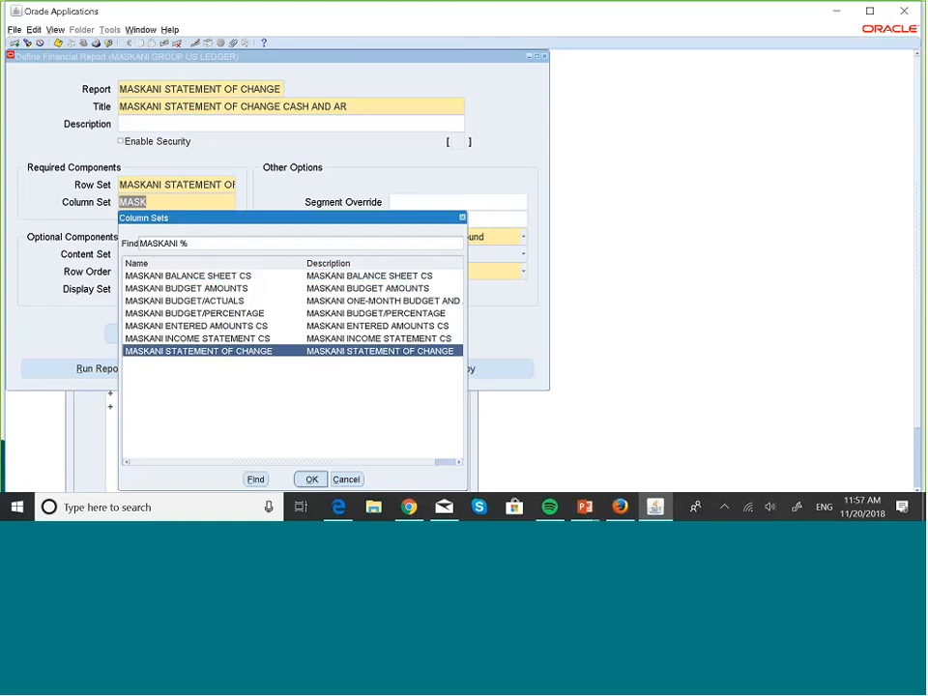
pyautogui.click(311, 479)
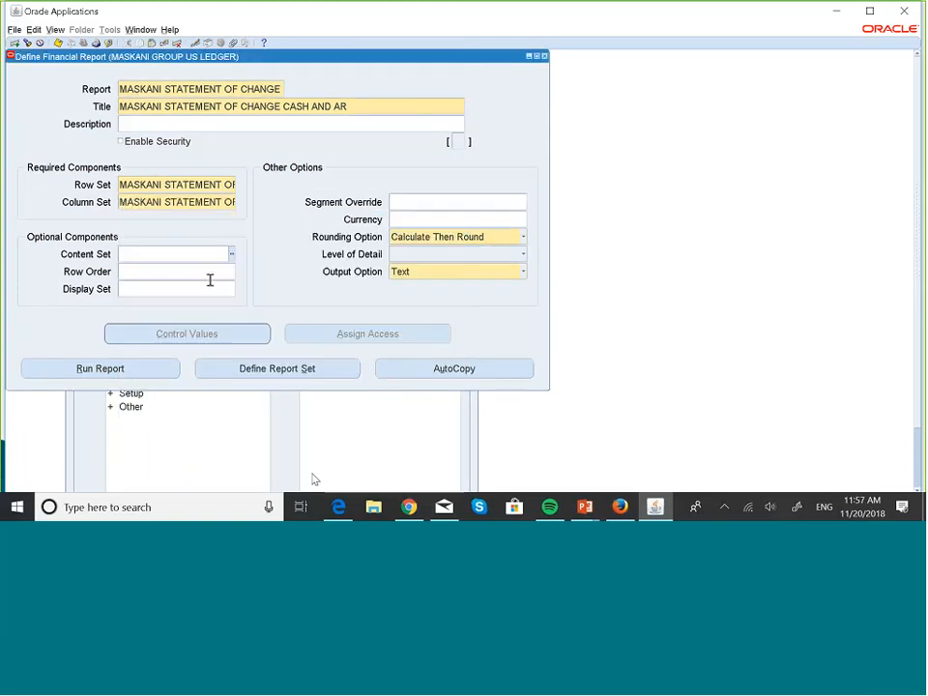
# - Set the report's optional row order to MASKANI ROW ORDER
pyautogui.click(150, 272)
pyautogui.write('MASK')
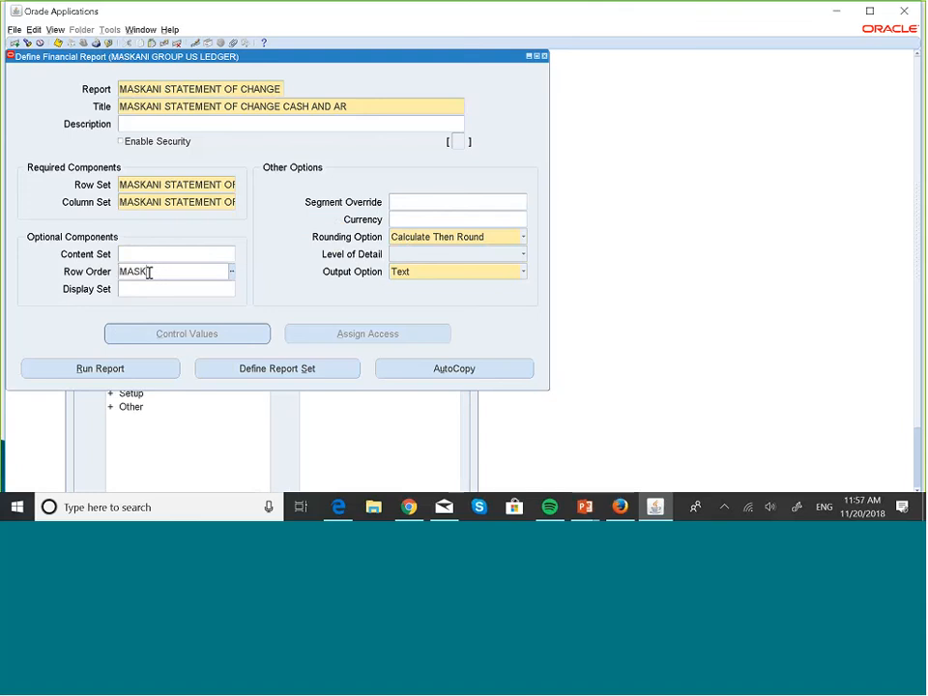
pyautogui.press('Tab')
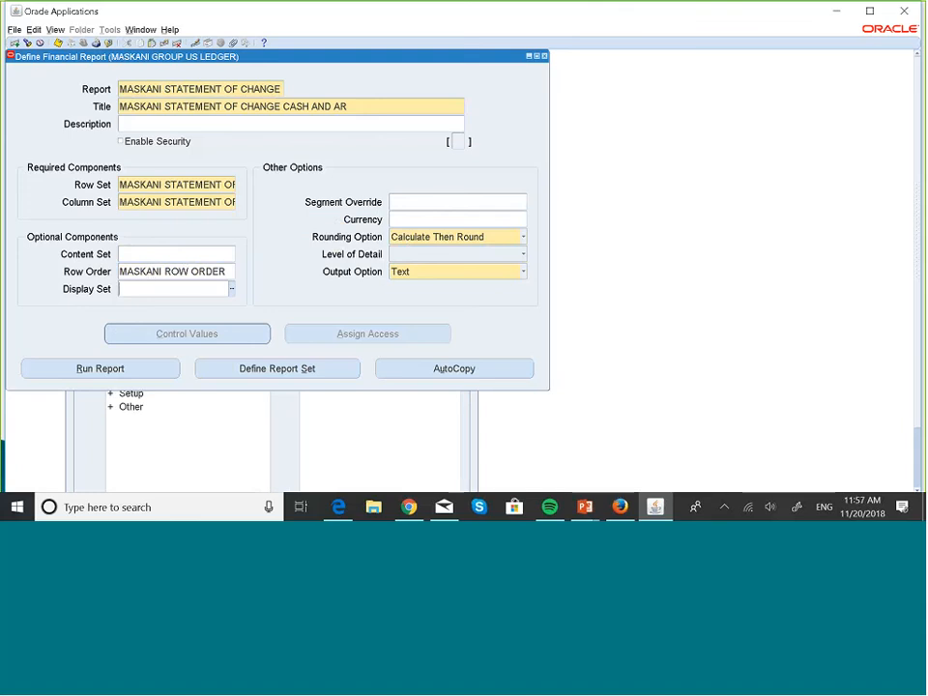
# - Save the report definition and open the report for an individual run
pyautogui.click(124, 372)
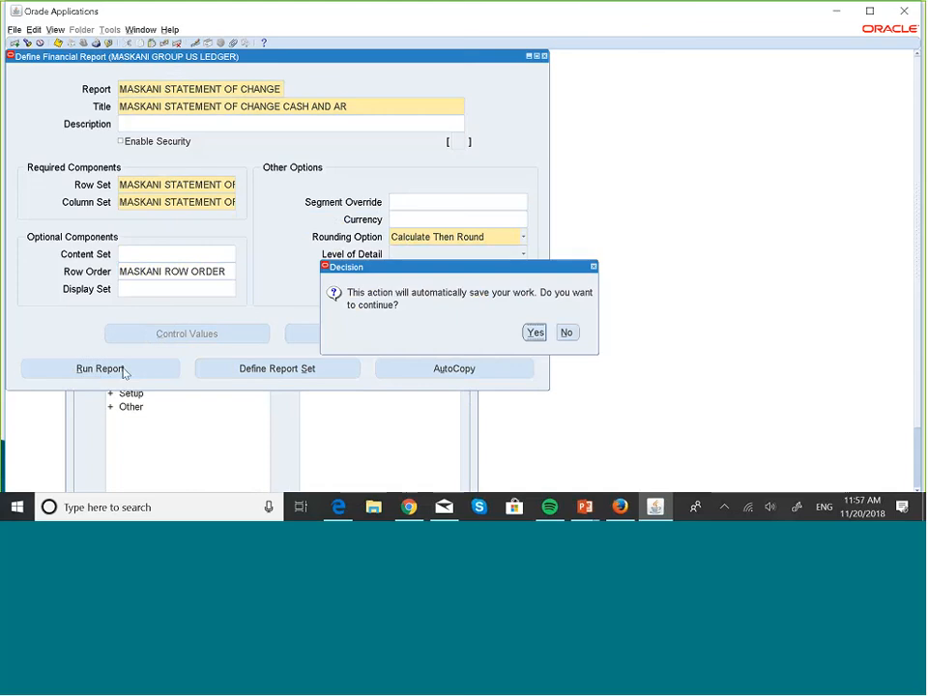
pyautogui.click(535, 333)
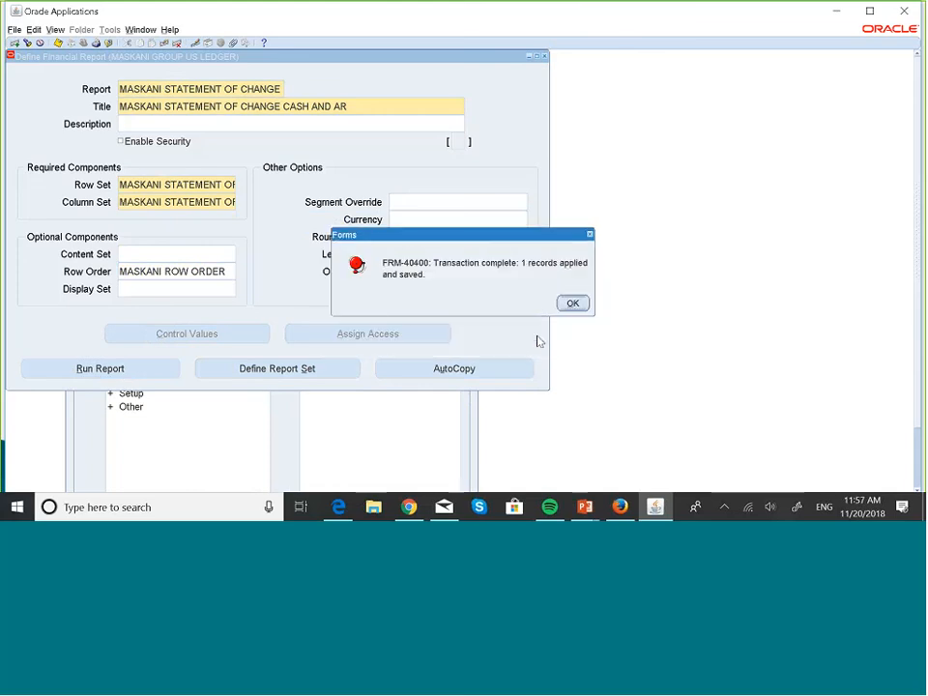
pyautogui.click(573, 302)
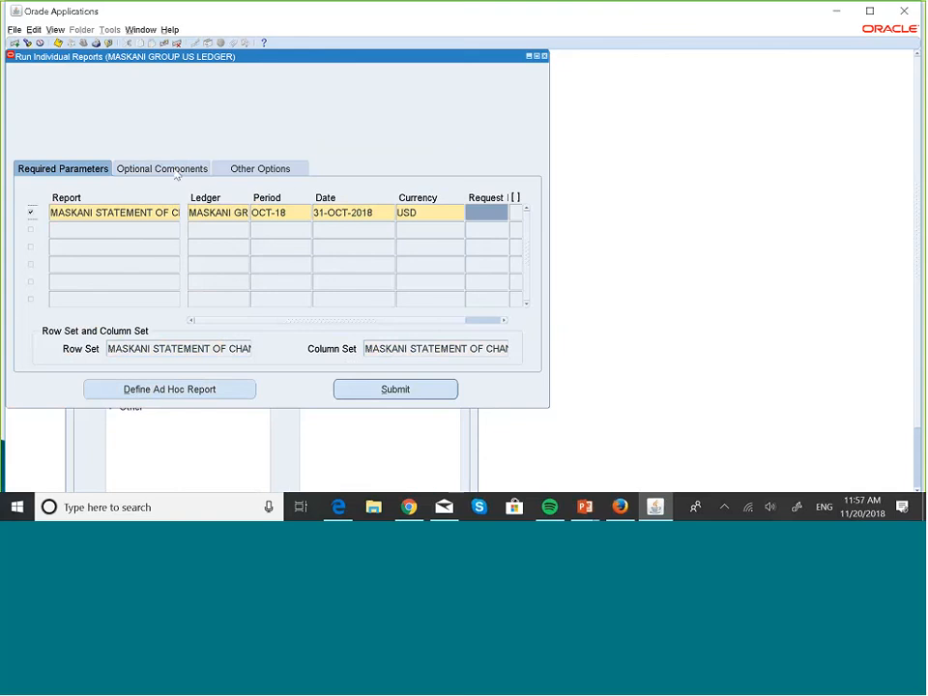
# - Check the report's optional components and other options, and submit it for period OCT-18 in USD
pyautogui.click(177, 172)
pyautogui.click(260, 172)
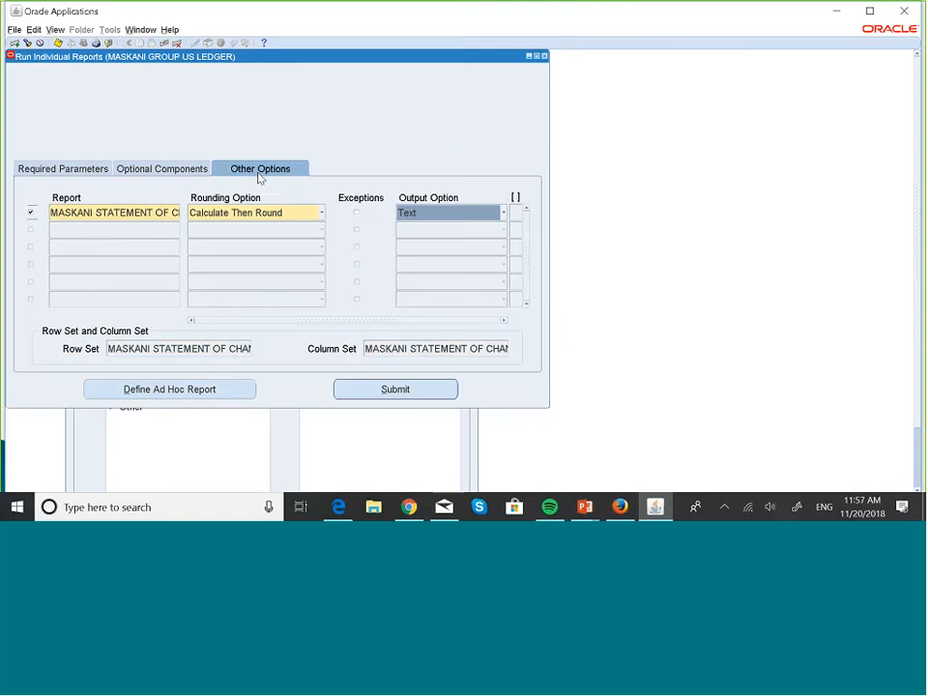
pyautogui.click(57, 172)
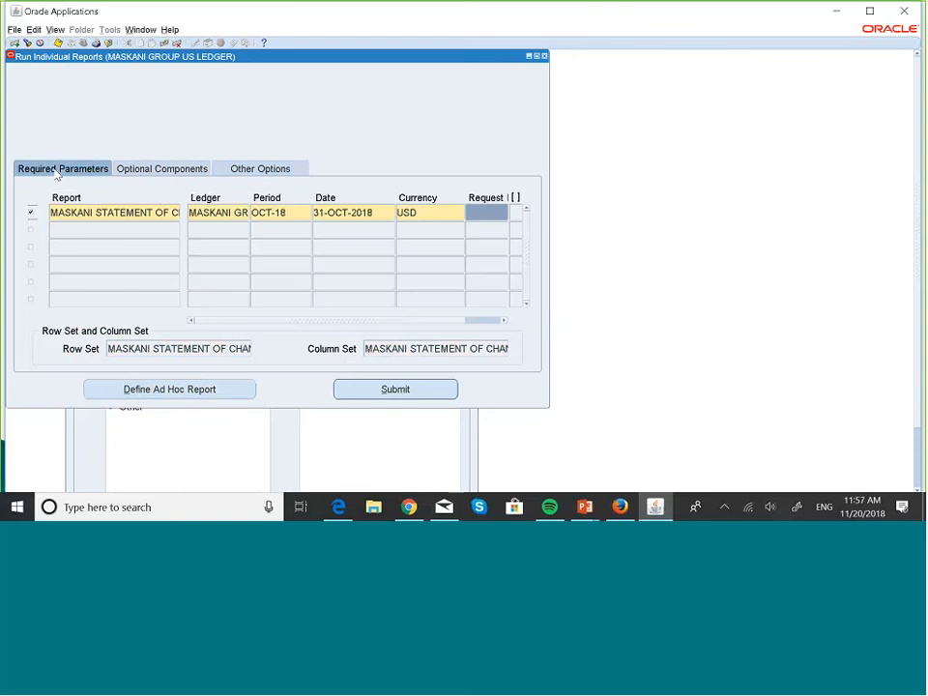
pyautogui.click(404, 379)
# - Copy the submitted report's request ID and find that specific request in the concurrent requests
pyautogui.click(475, 212)
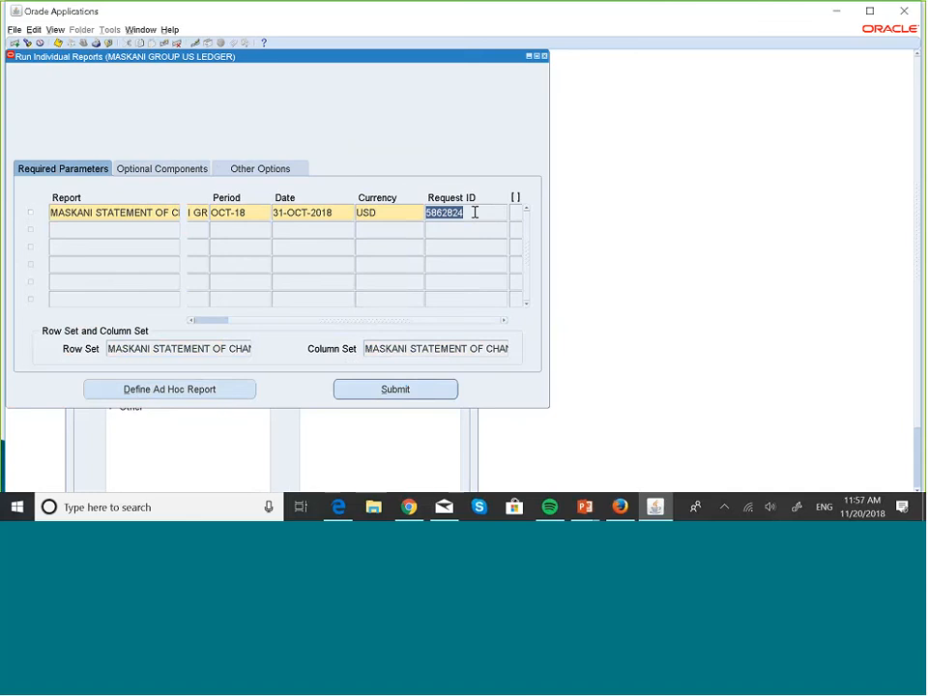
pyautogui.hotkey('alt', 'v')
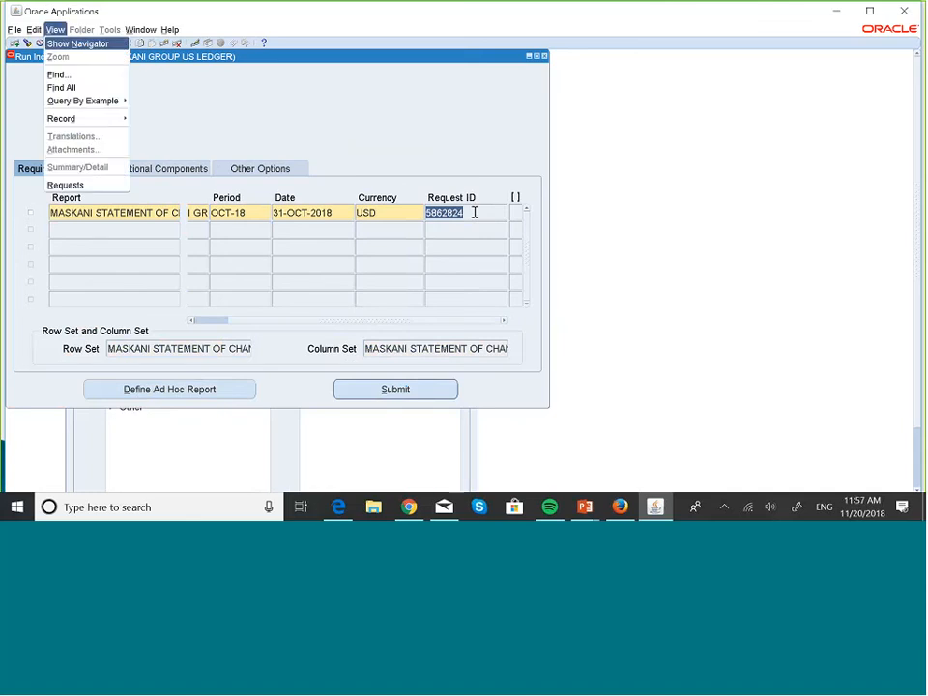
pyautogui.press('Escape')
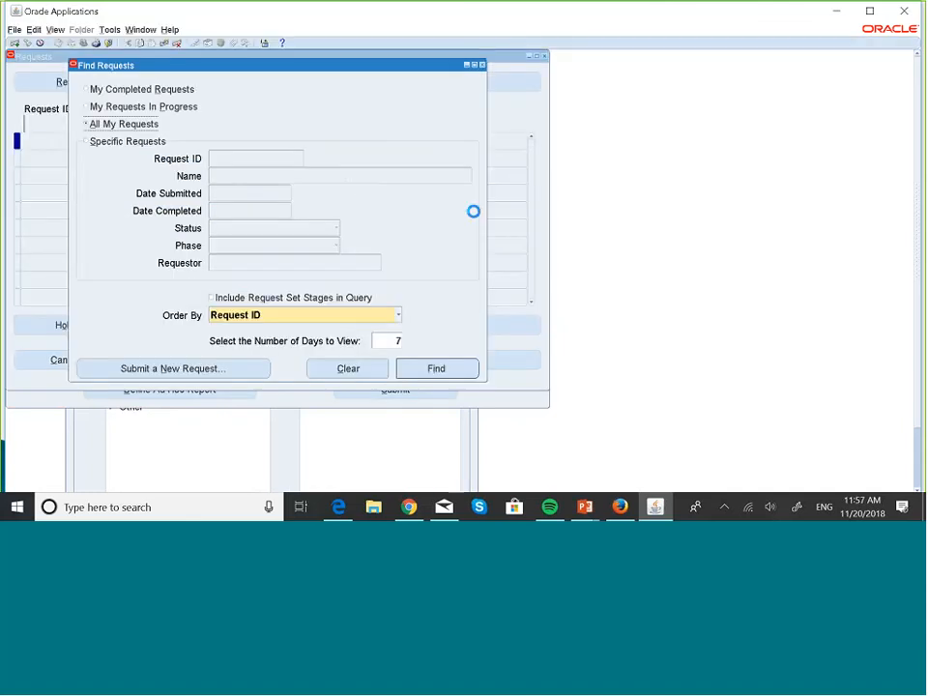
pyautogui.click(128, 147)
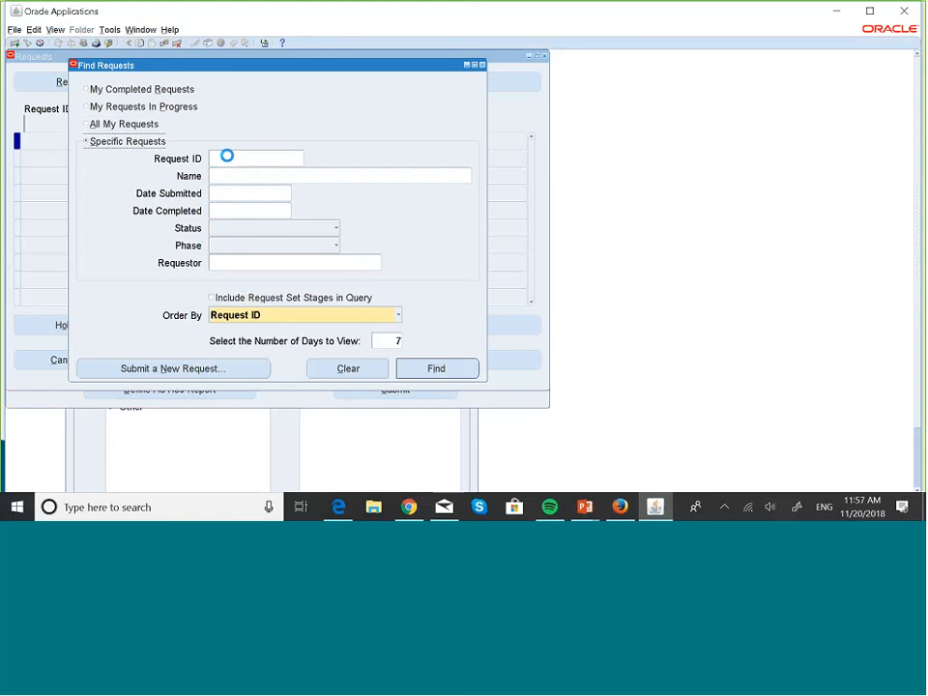
pyautogui.click(228, 157)
pyautogui.write('5862824')
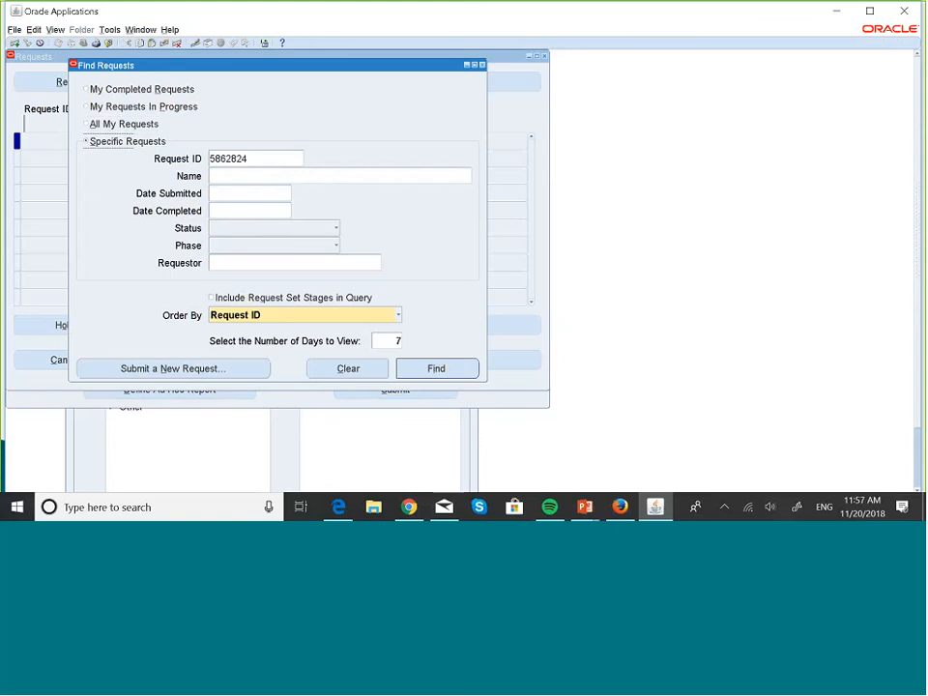
pyautogui.click(435, 369)
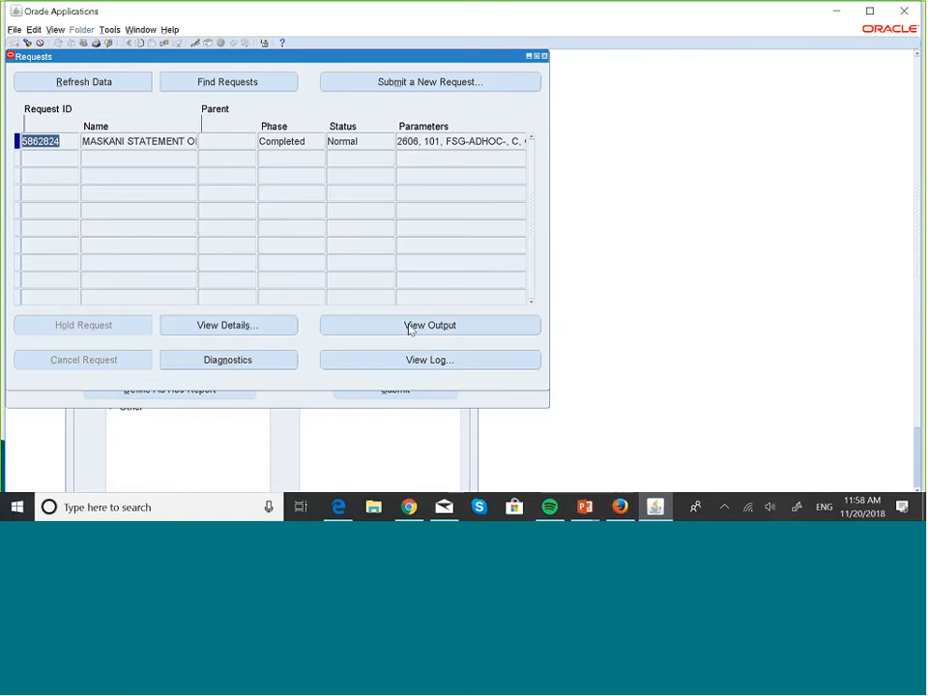
# - View the output of the MASKANI STATEMENT OF CHANGE request in the browser, and return to close the requests list
pyautogui.click(412, 328)
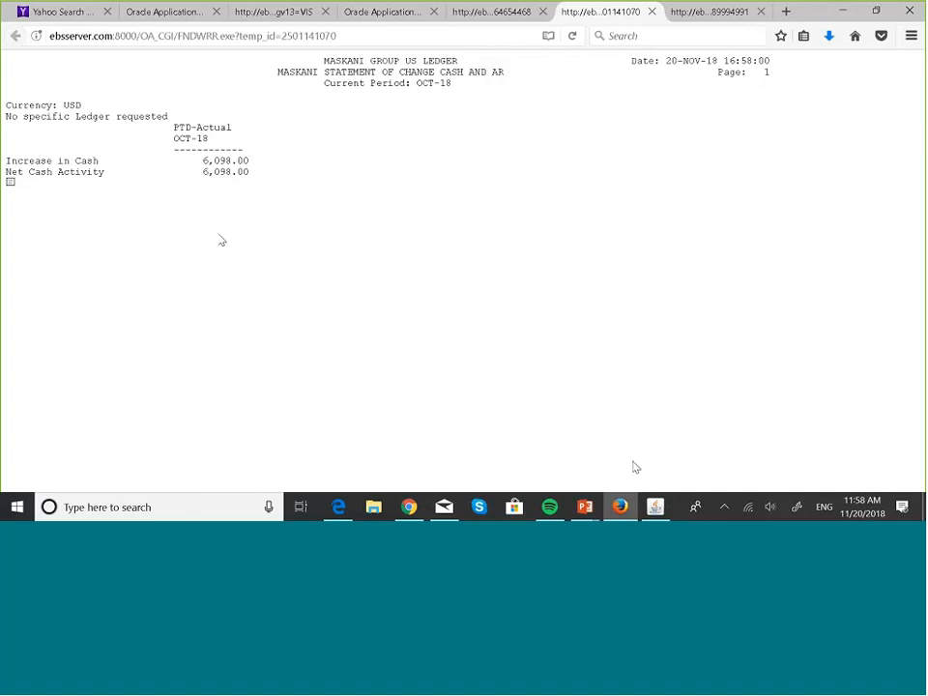
pyautogui.click(657, 508)
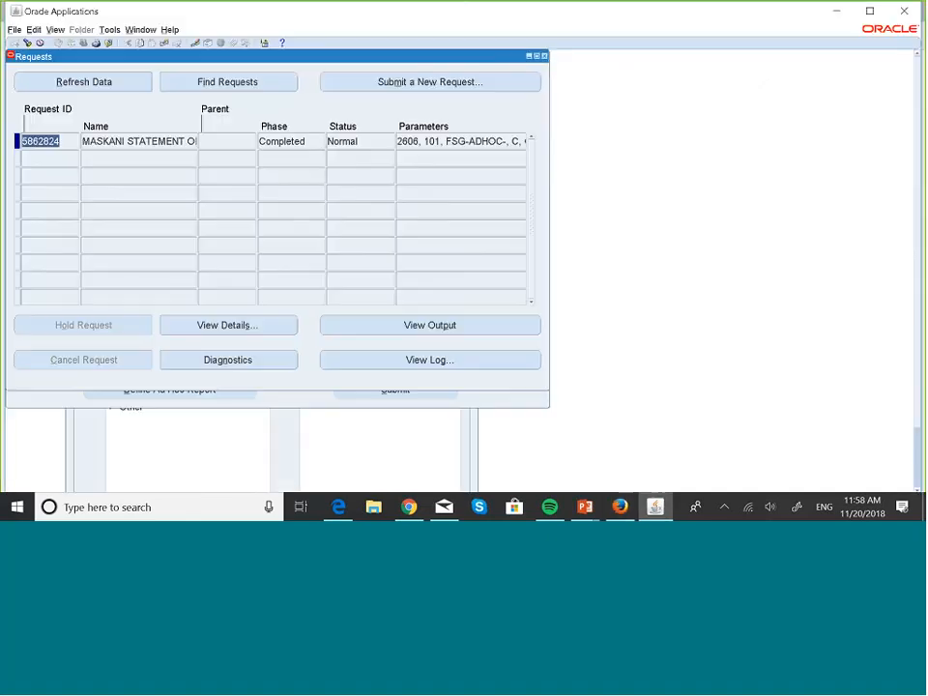
pyautogui.click(545, 57)
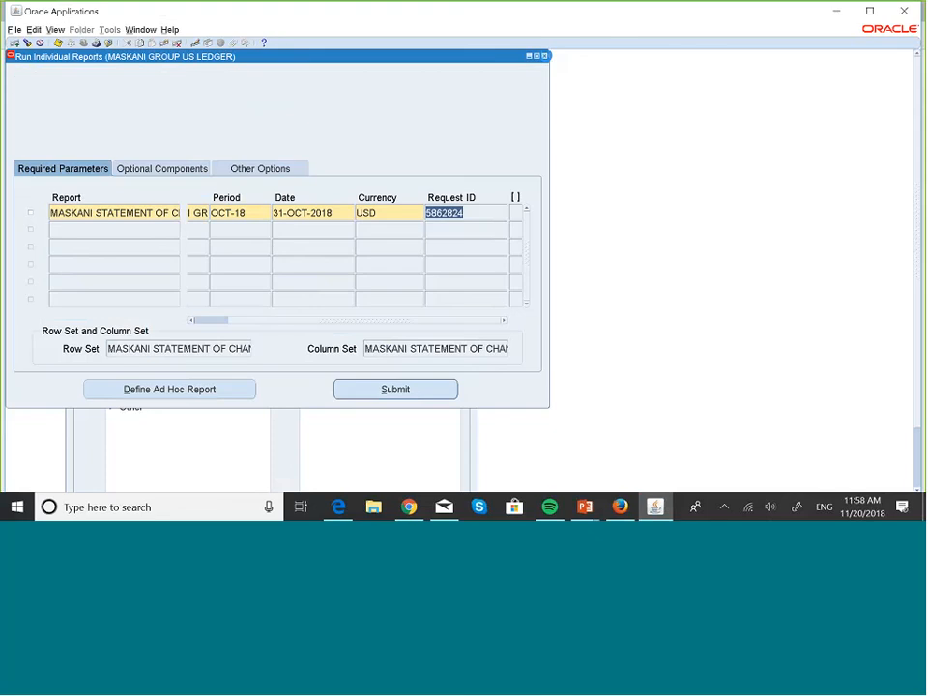
# - Close the individual report run and the financial report definition, and open the row set definition form
pyautogui.click(545, 57)
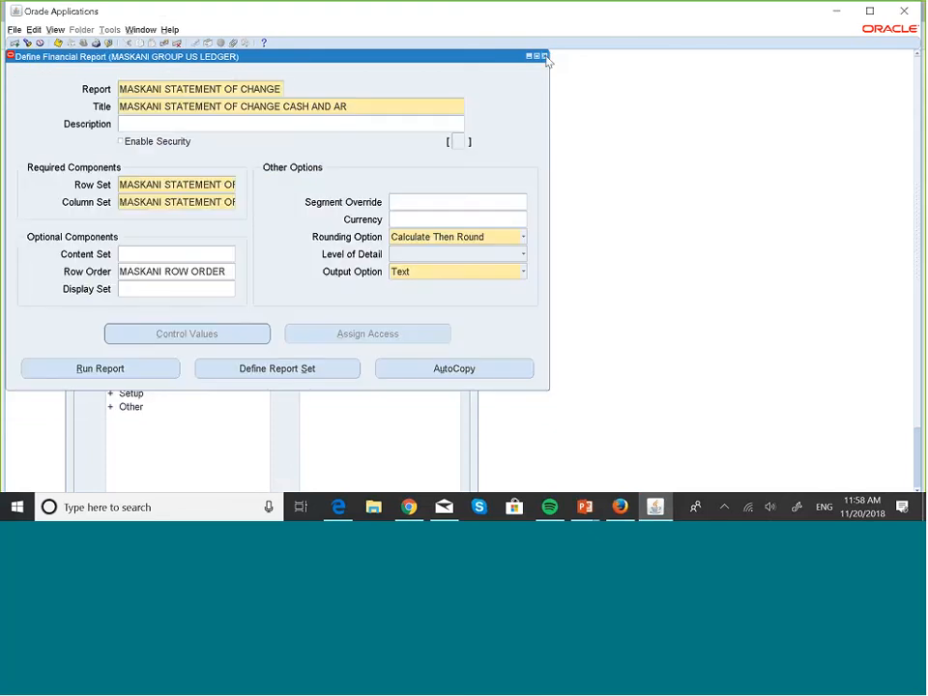
pyautogui.click(546, 57)
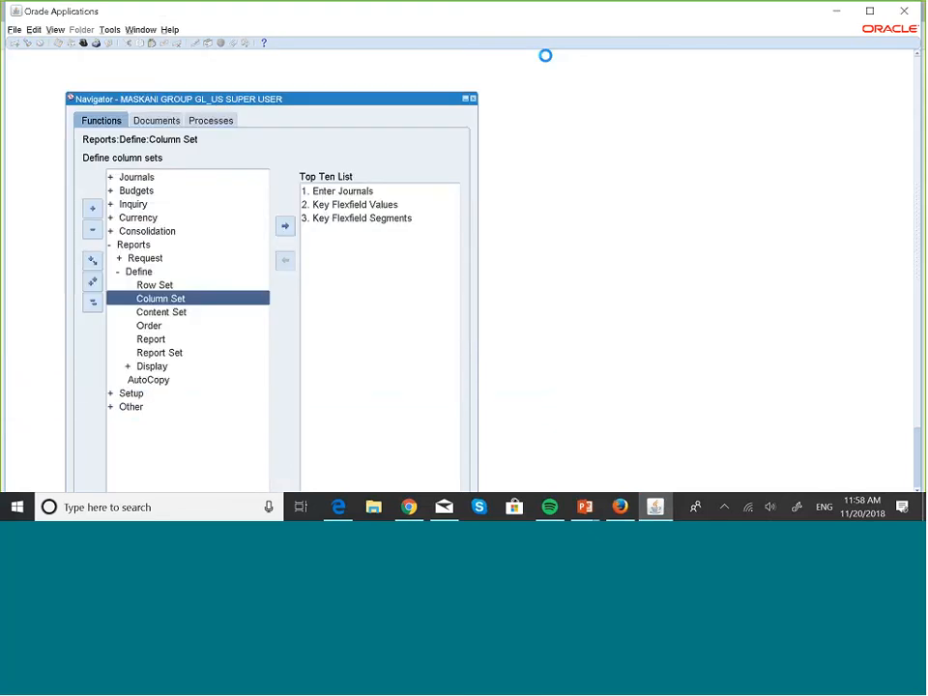
pyautogui.press('Down')
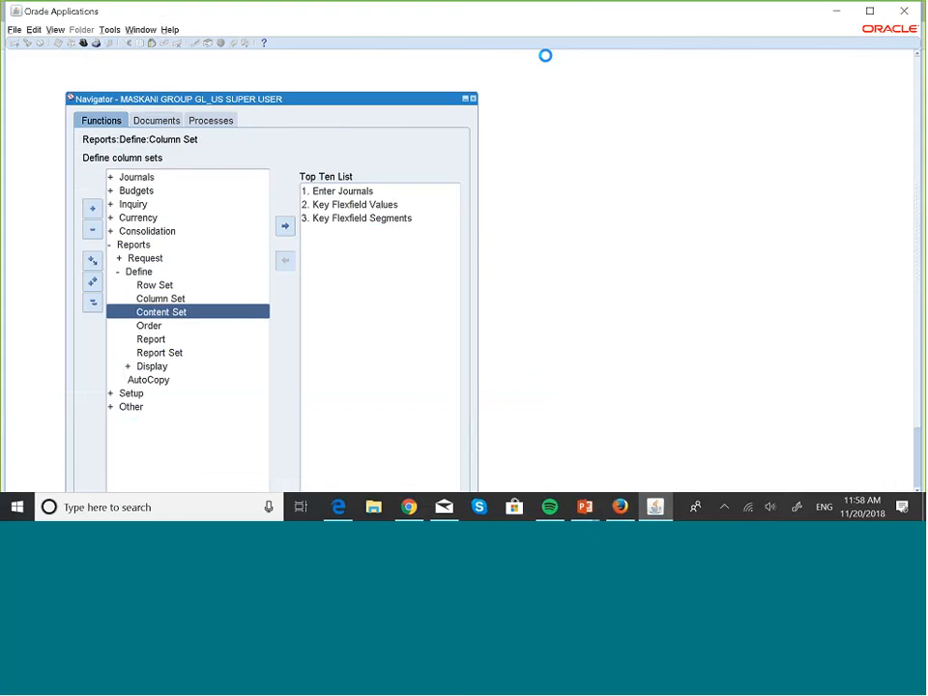
pyautogui.press('Up')
pyautogui.press('Up')
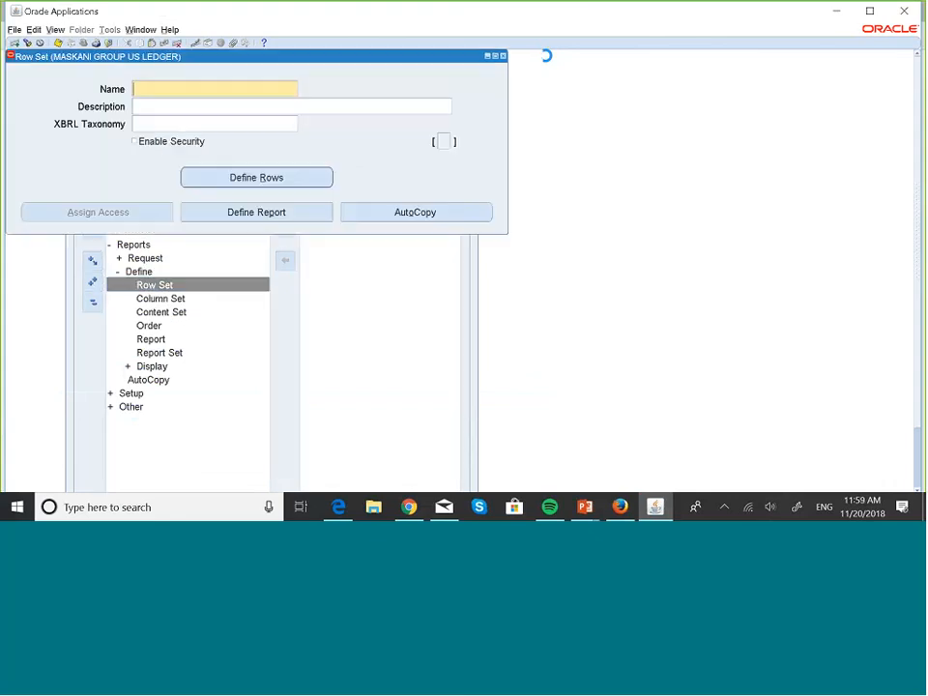
# - Query the row sets matching MASKA% and bring up the MASKANI STATEMENT OF CHANGE row set
pyautogui.press('F11')
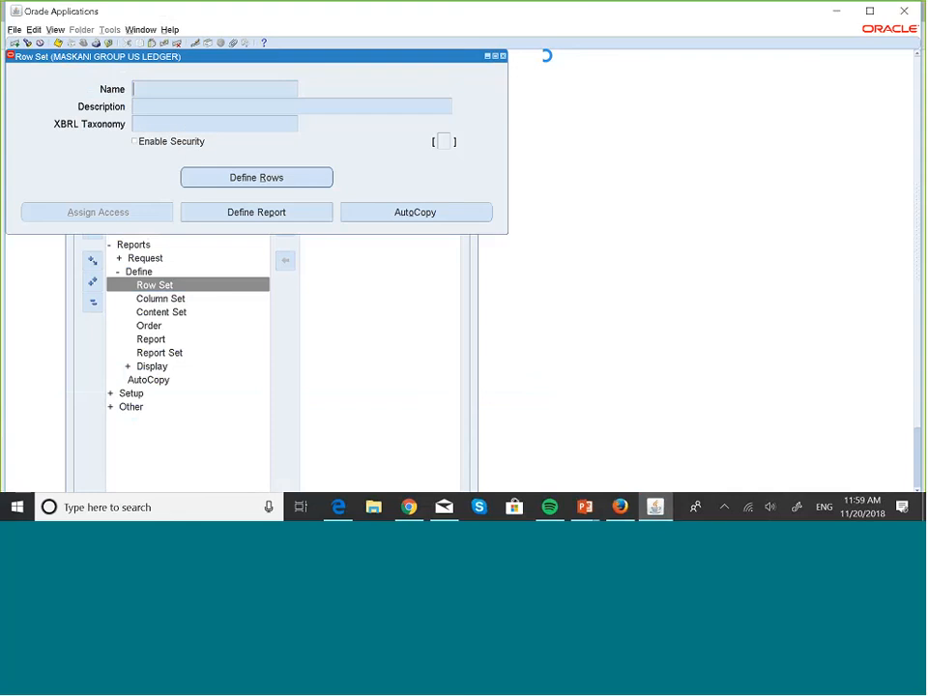
pyautogui.write('MASKA%')
pyautogui.hotkey('ctrl', 'F11')
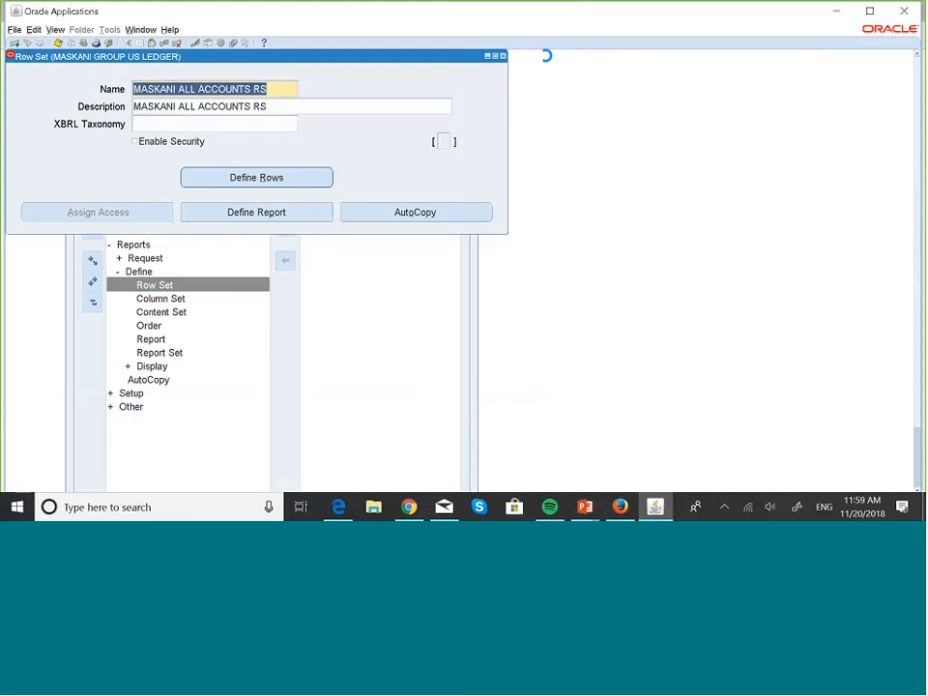
pyautogui.press('Down')
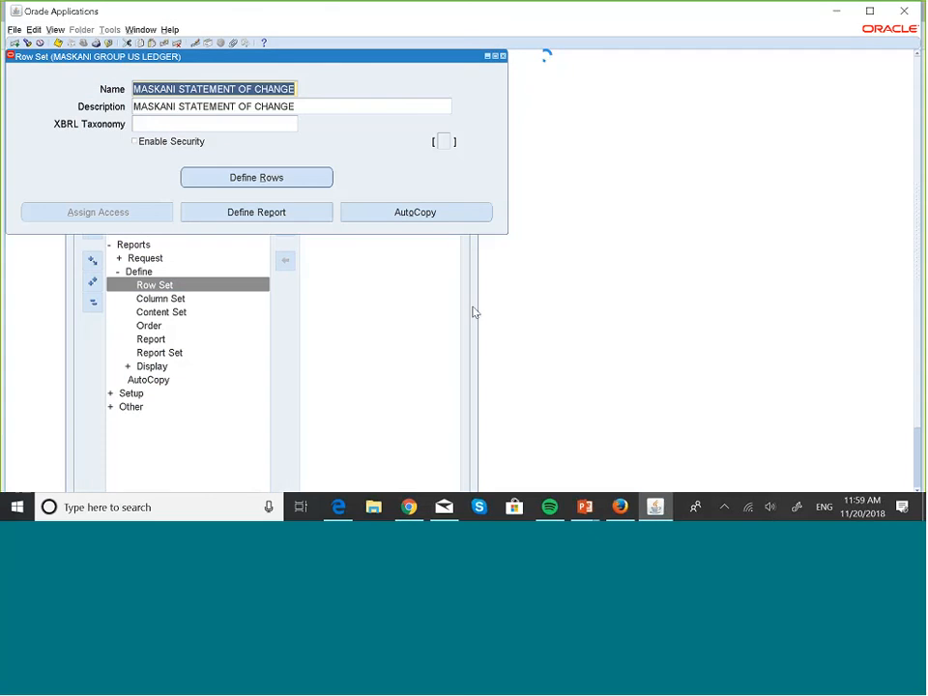
# - Enable Display Zero on the row set's lines, from Increase in Cash through Net Activity Receivables, and return to the row set definition
pyautogui.click(329, 185)
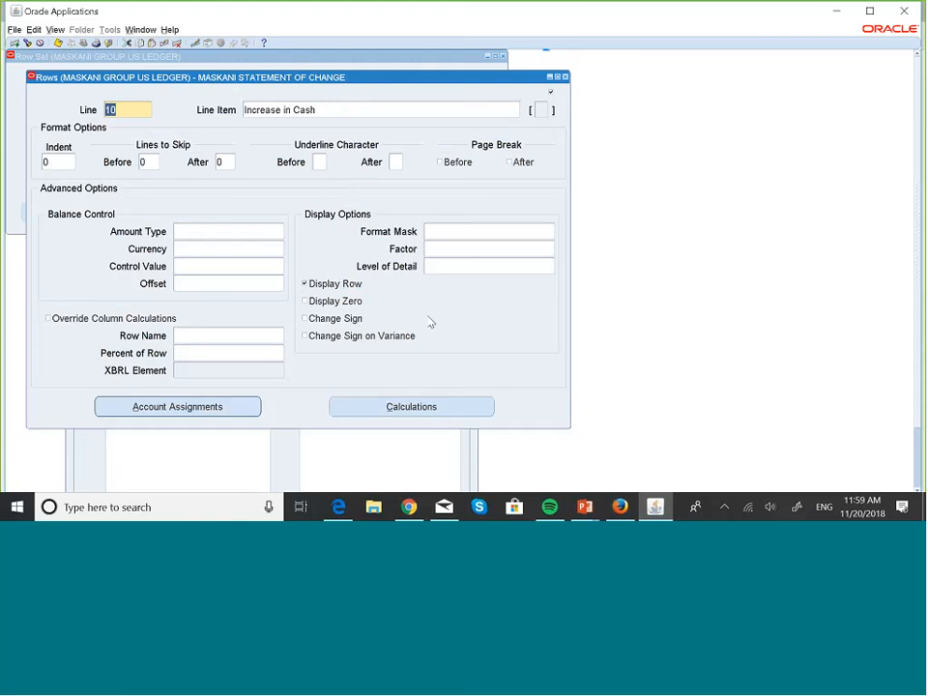
pyautogui.press('Down')
pyautogui.click(307, 301)
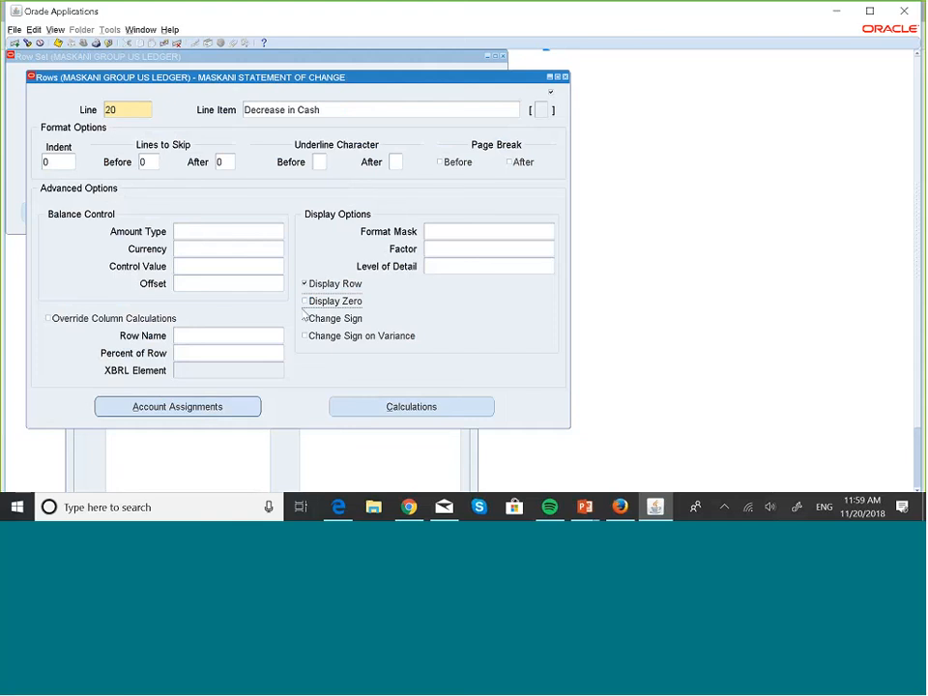
pyautogui.click(305, 302)
pyautogui.press('Down')
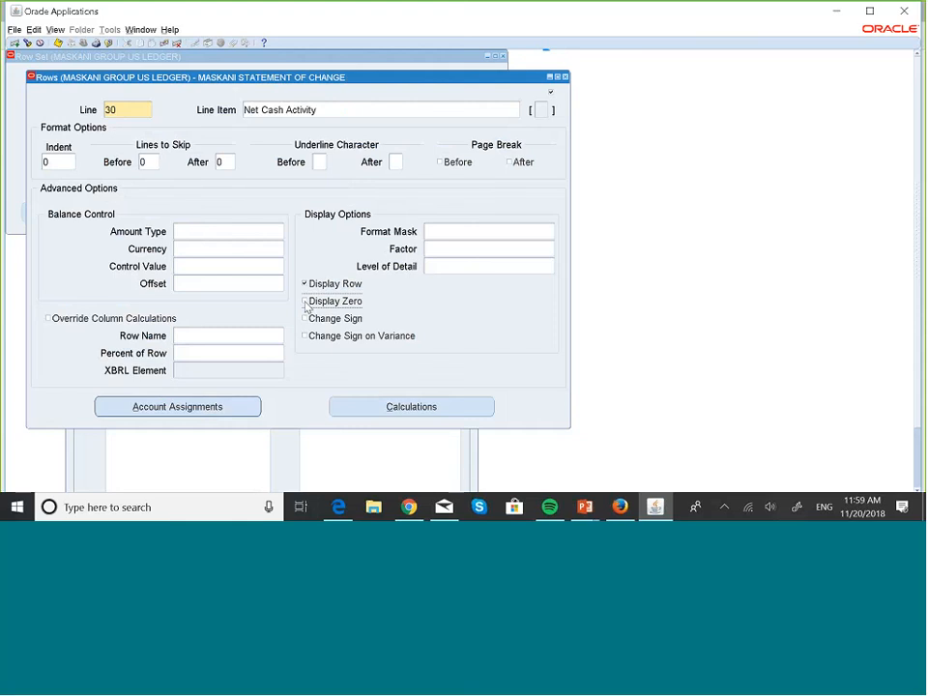
pyautogui.click(305, 302)
pyautogui.press('Down')
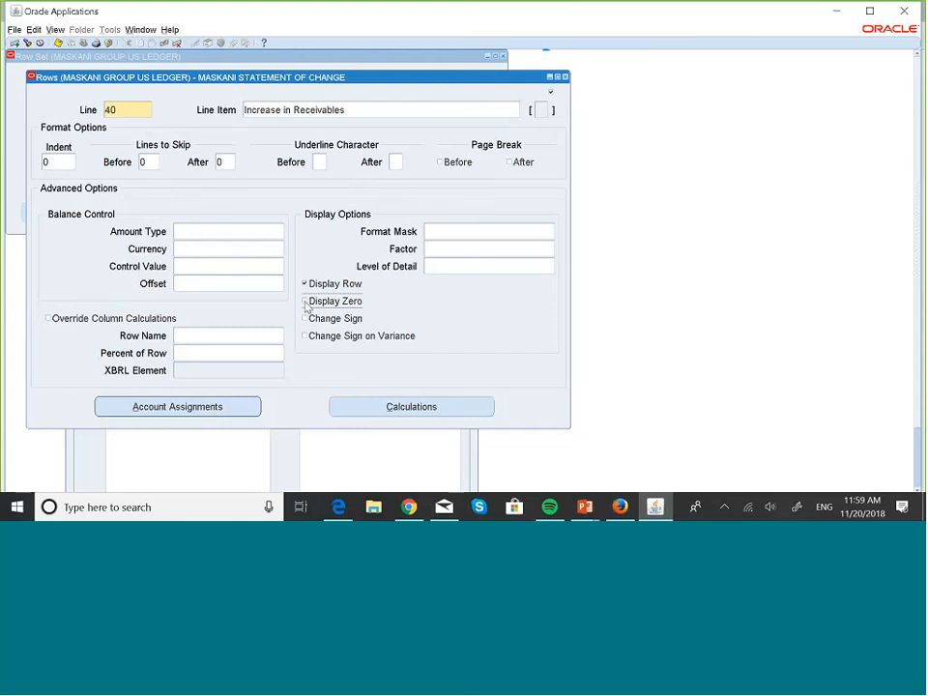
pyautogui.press('Down')
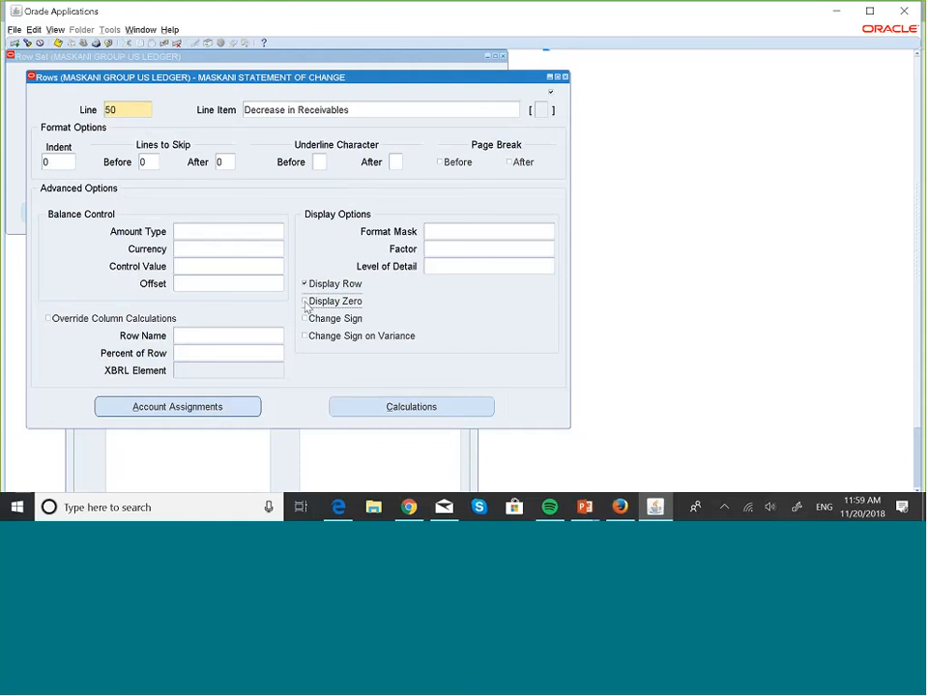
pyautogui.press('Down')
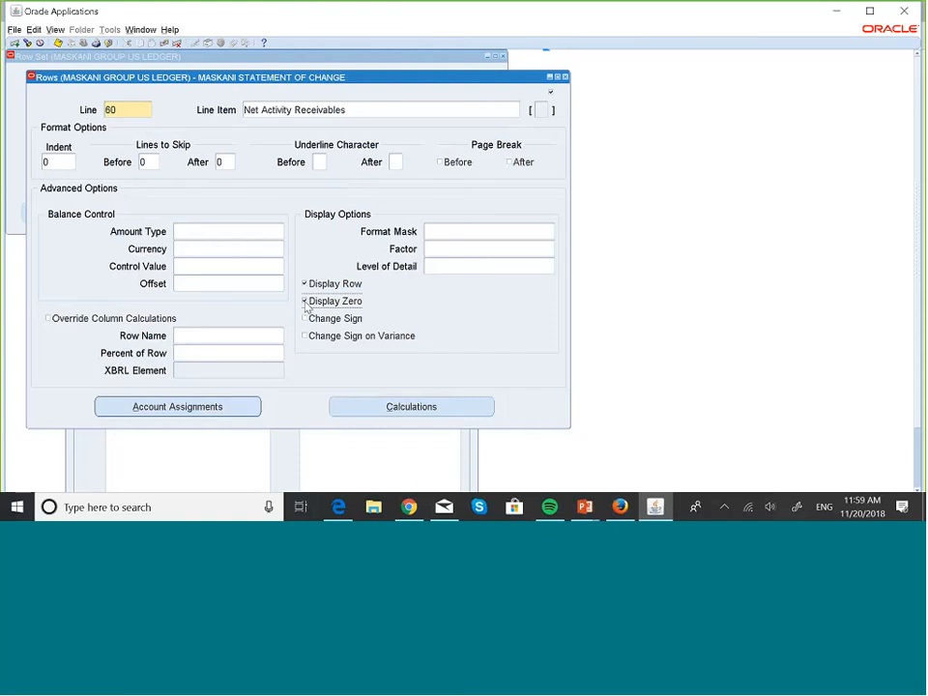
pyautogui.click(305, 301)
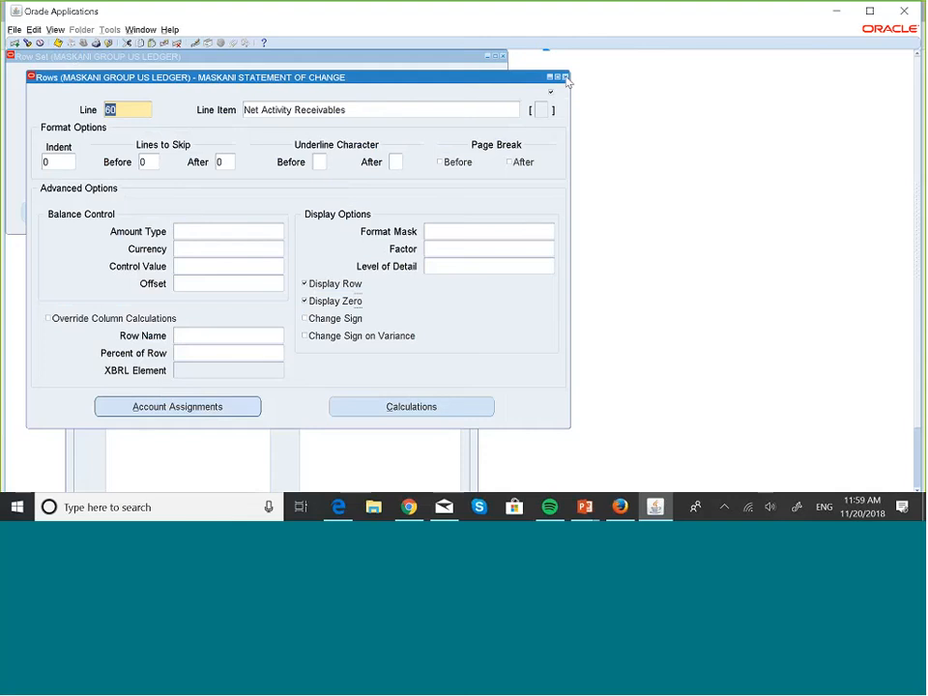
pyautogui.click(566, 77)
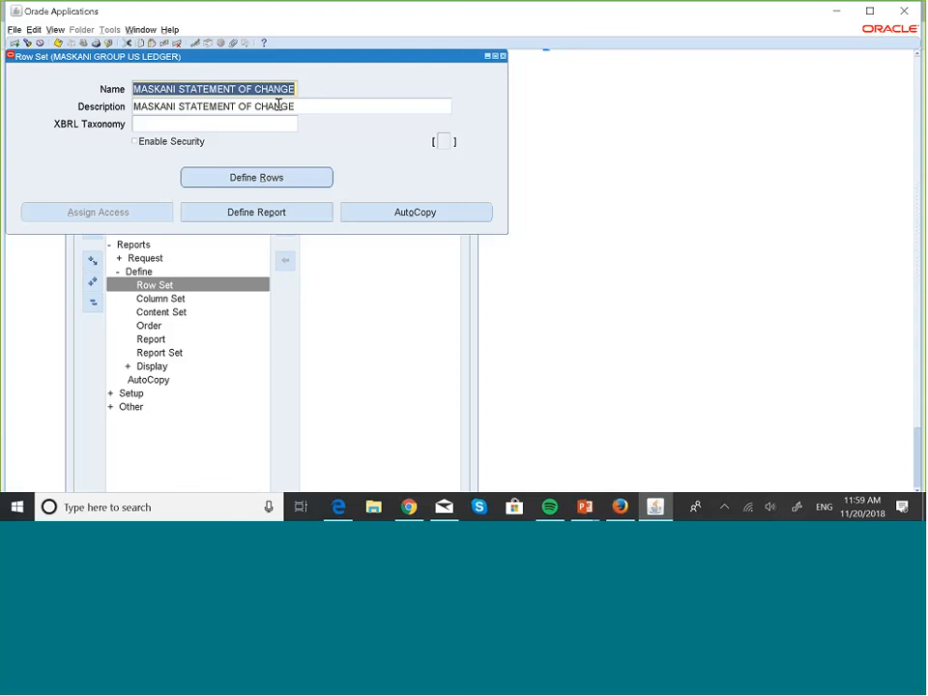
# - Open the report definition from the row set, query reports matching MASK%, and bring up the MASKANI STATEMENT OF CHANGE report
pyautogui.click(285, 212)
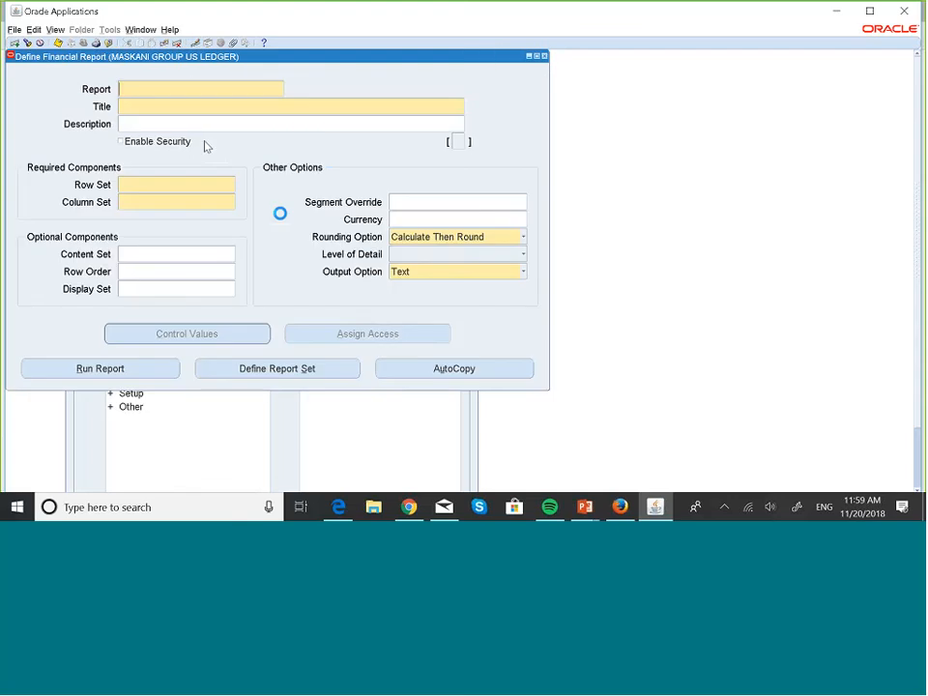
pyautogui.press('F11')
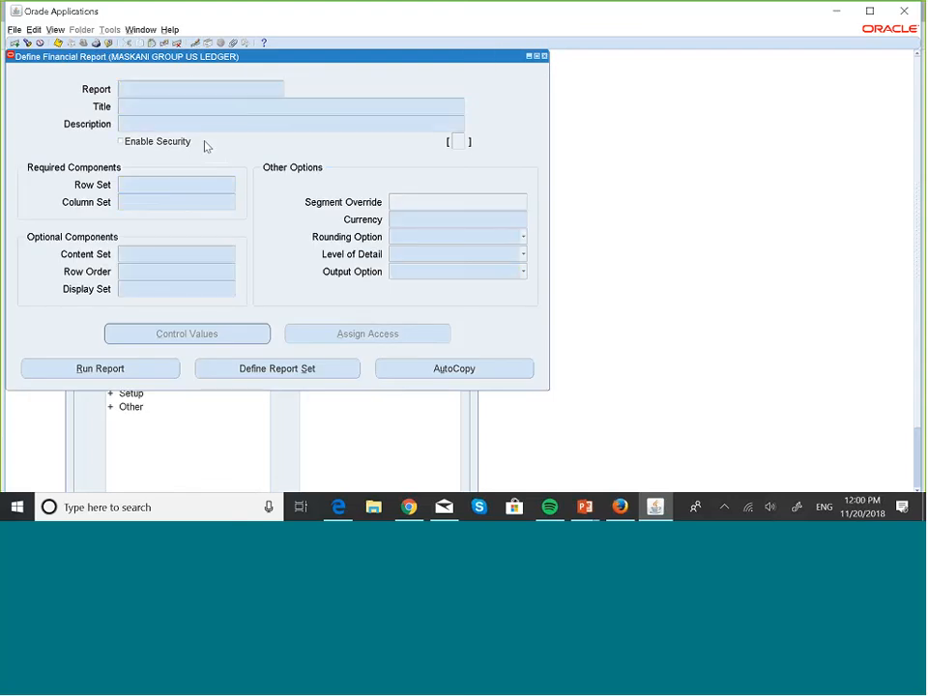
pyautogui.write('MASK%')
pyautogui.hotkey('ctrl', 'F11')
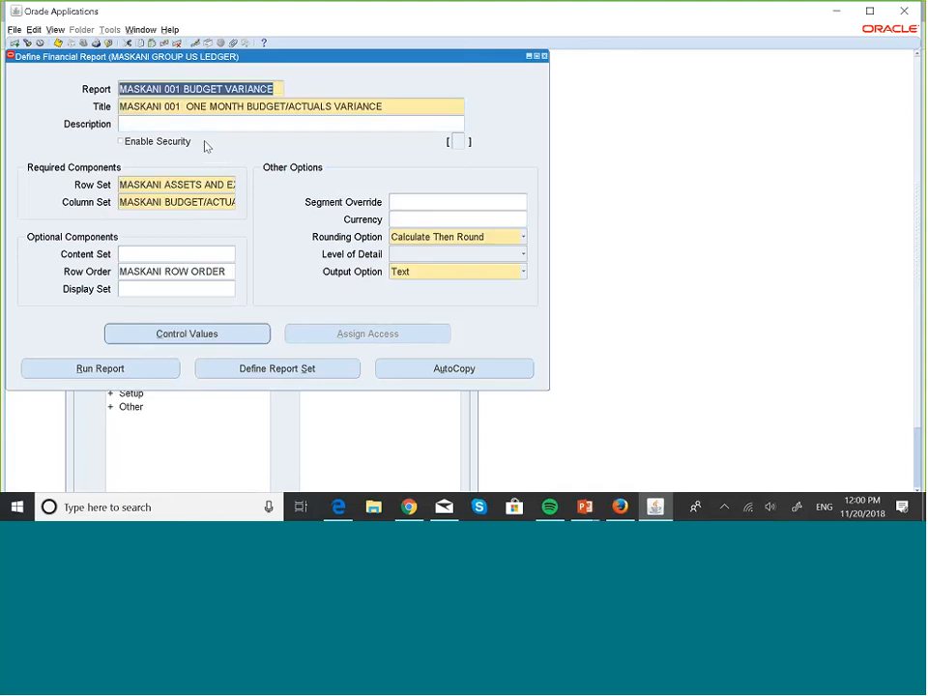
pyautogui.press('Down')
pyautogui.press('Down')
pyautogui.press('Down')
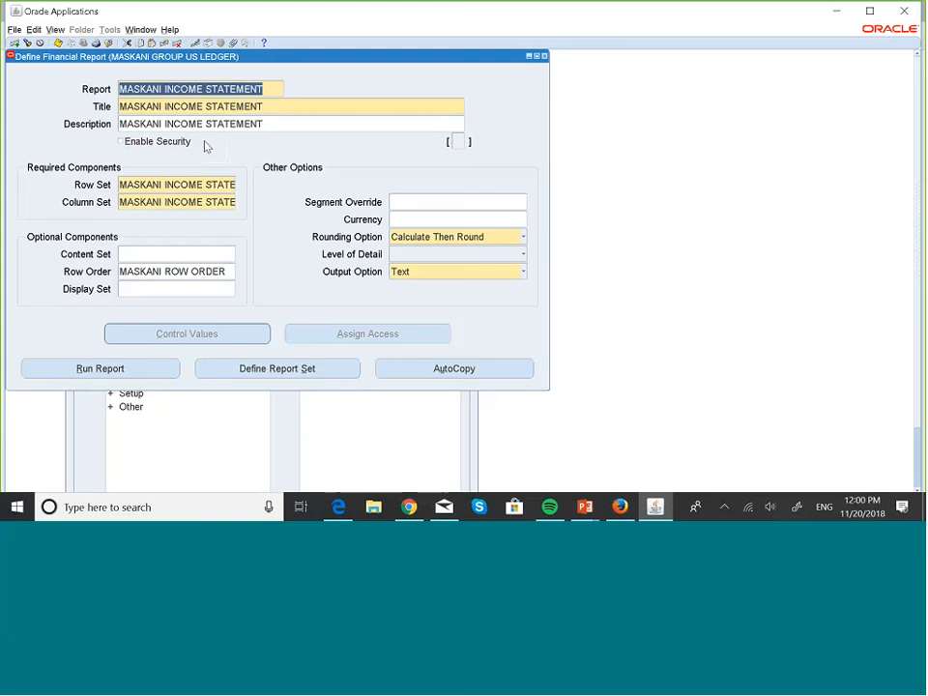
pyautogui.press('Down')
pyautogui.press('Down')
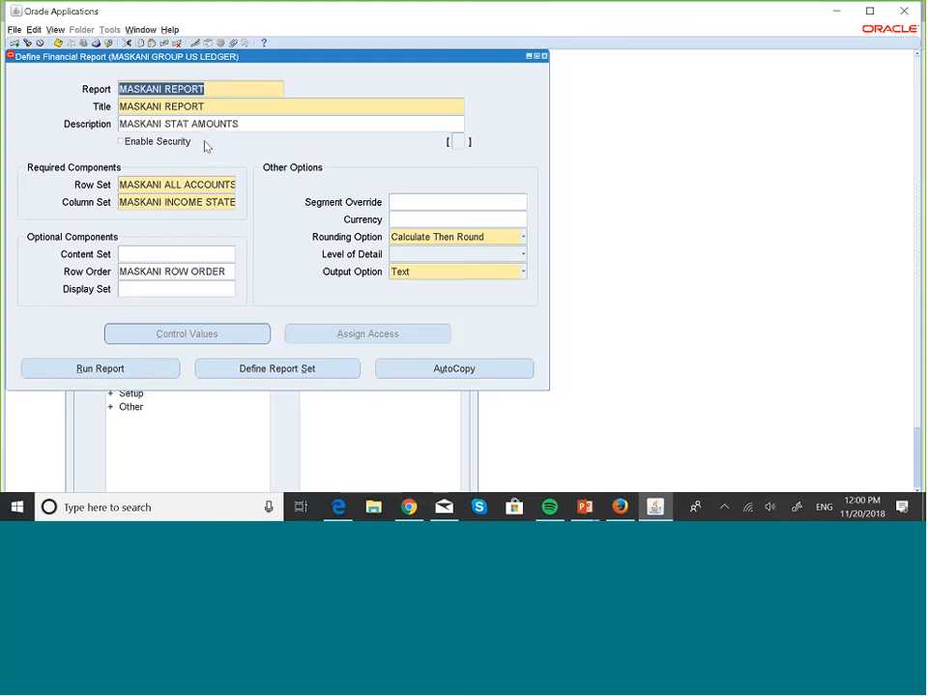
pyautogui.press('Down')
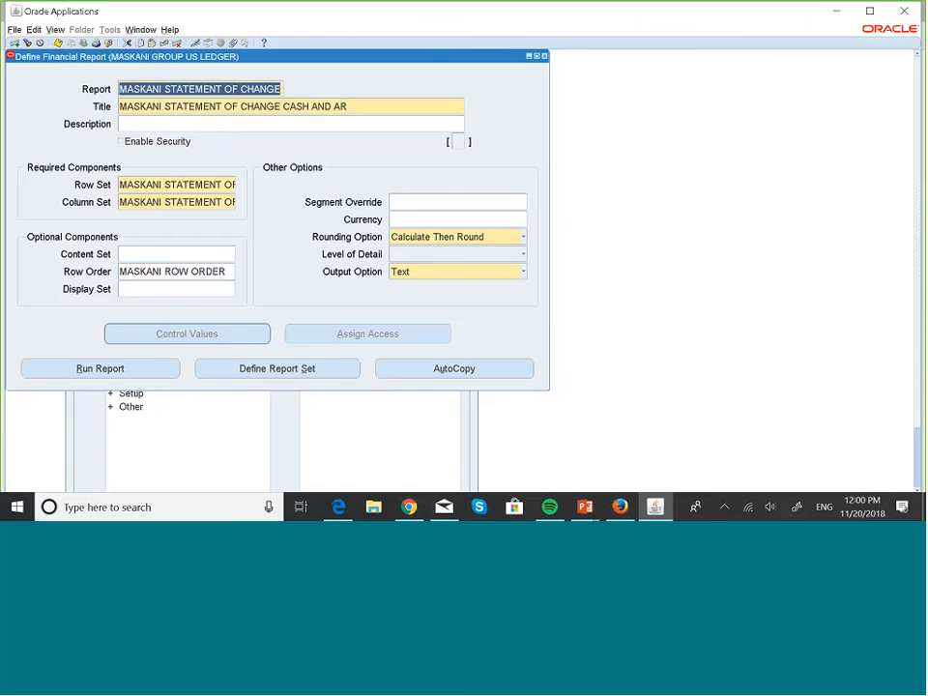
# - Submit the MASKANI STATEMENT OF CHANGE report for period OCT-18 in USD, and select its request ID for copying
pyautogui.click(124, 372)
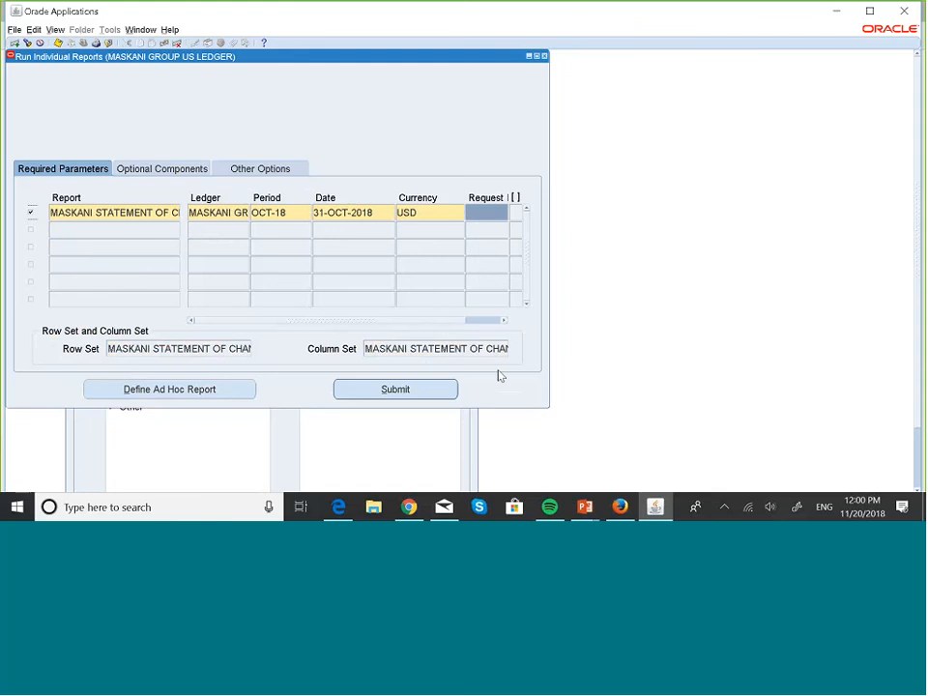
pyautogui.click(402, 394)
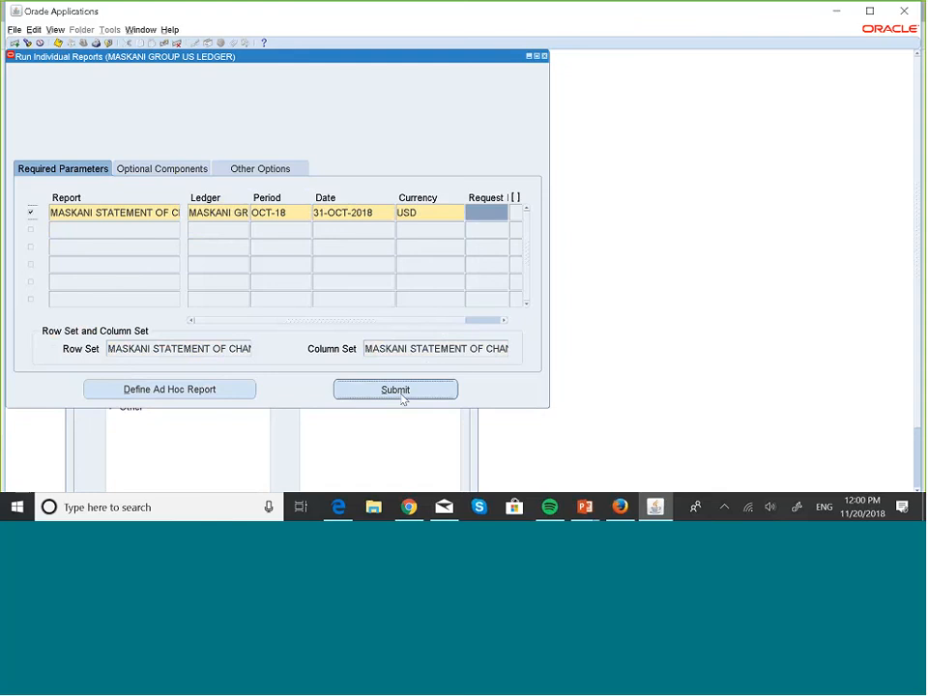
pyautogui.doubleClick(472, 214)
pyautogui.hotkey('ctrl', 'c')
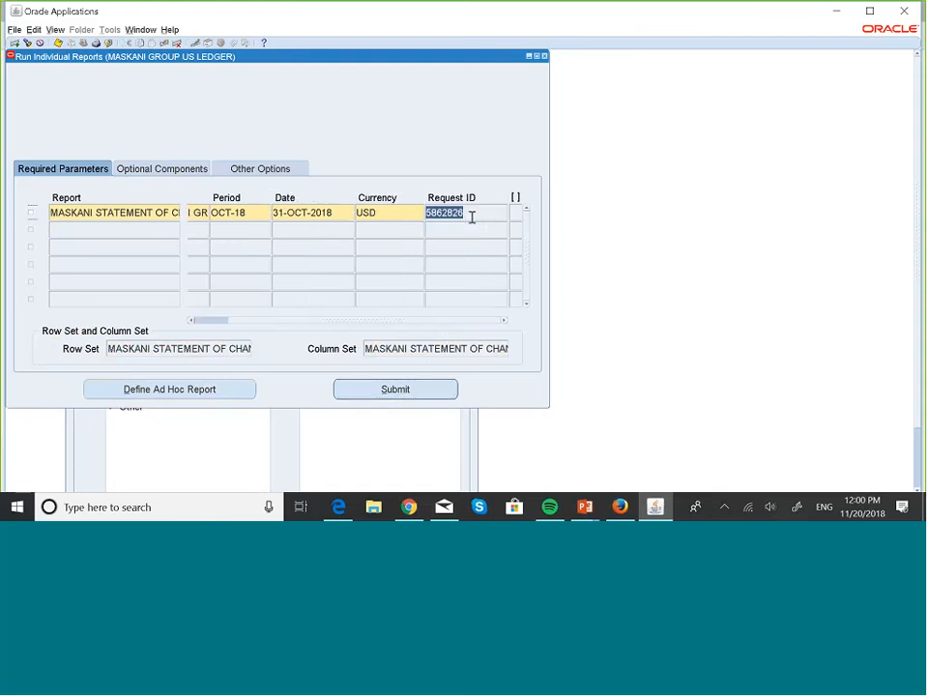
pyautogui.click(472, 217)
# - Find the specific concurrent request by the copied request ID and view its output
pyautogui.hotkey('alt', 'v')
pyautogui.press('r')
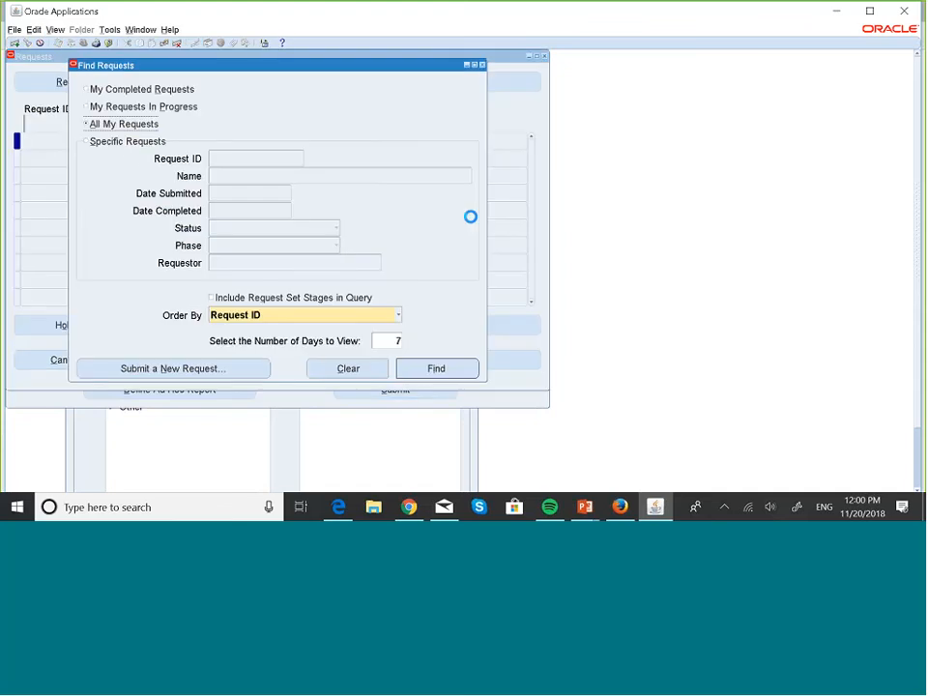
pyautogui.click(124, 146)
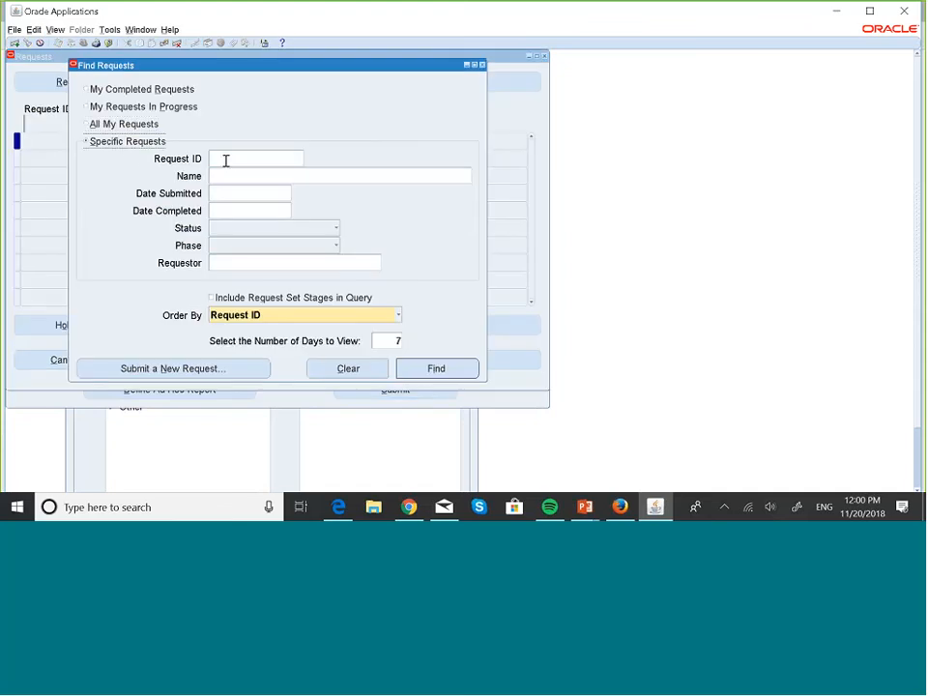
pyautogui.click(226, 160)
pyautogui.hotkey('ctrl', 'v')
pyautogui.click(450, 363)
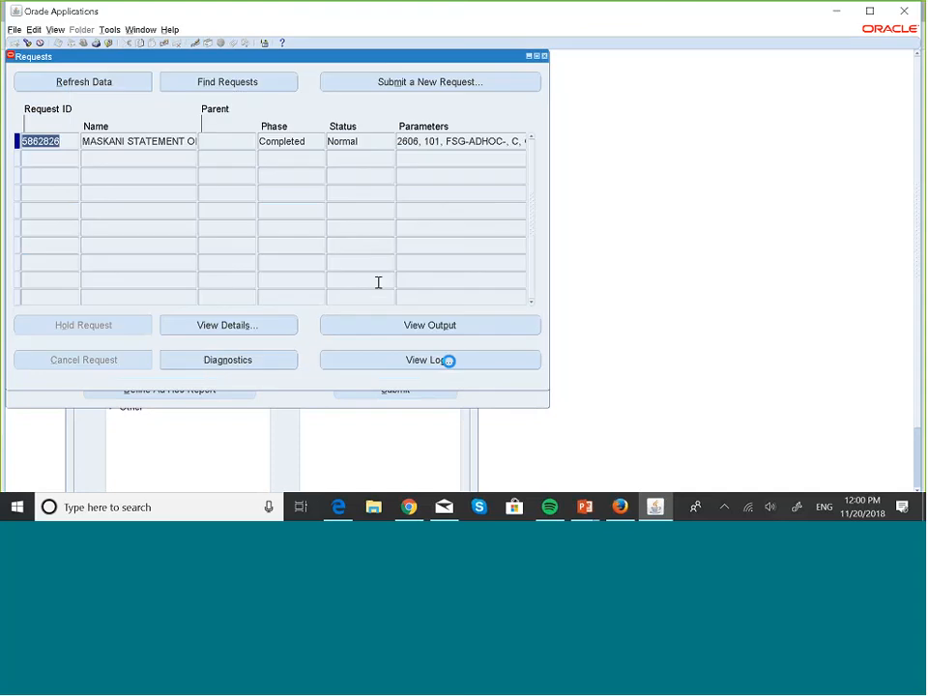
pyautogui.click(416, 329)
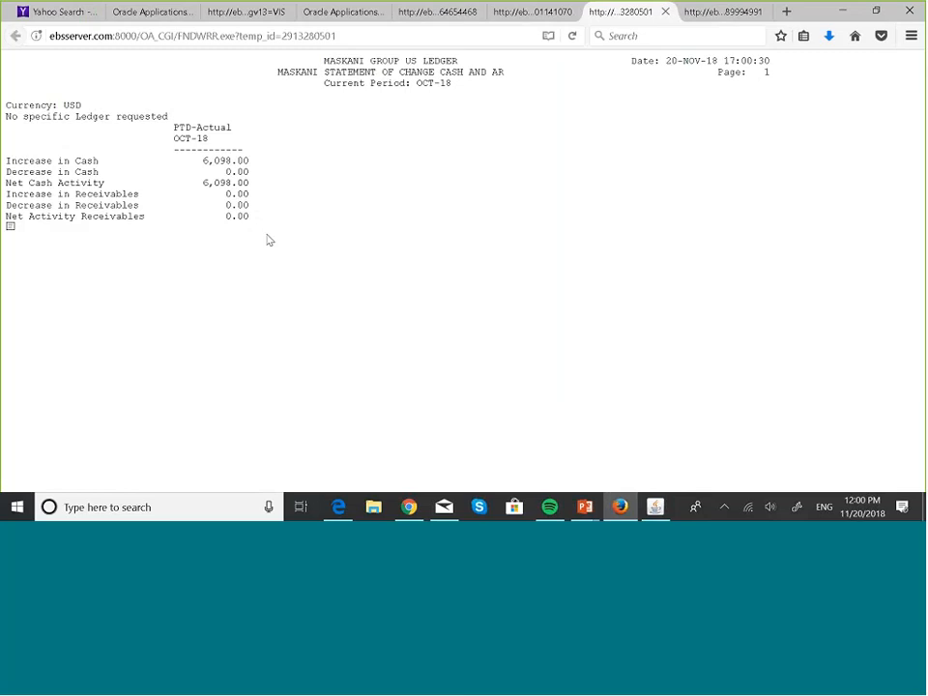
# - Advance the PowerPoint slide show to FSG Row Set Format Options, review the report output in Firefox again, and return to the slide
pyautogui.press('super+Tab')
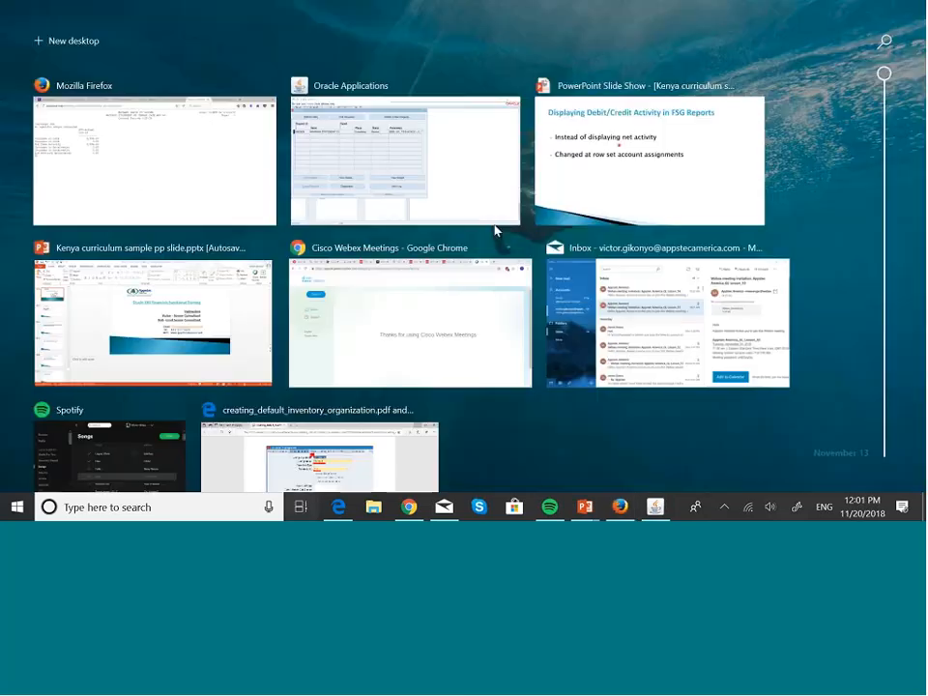
pyautogui.click(624, 177)
pyautogui.click(620, 170)
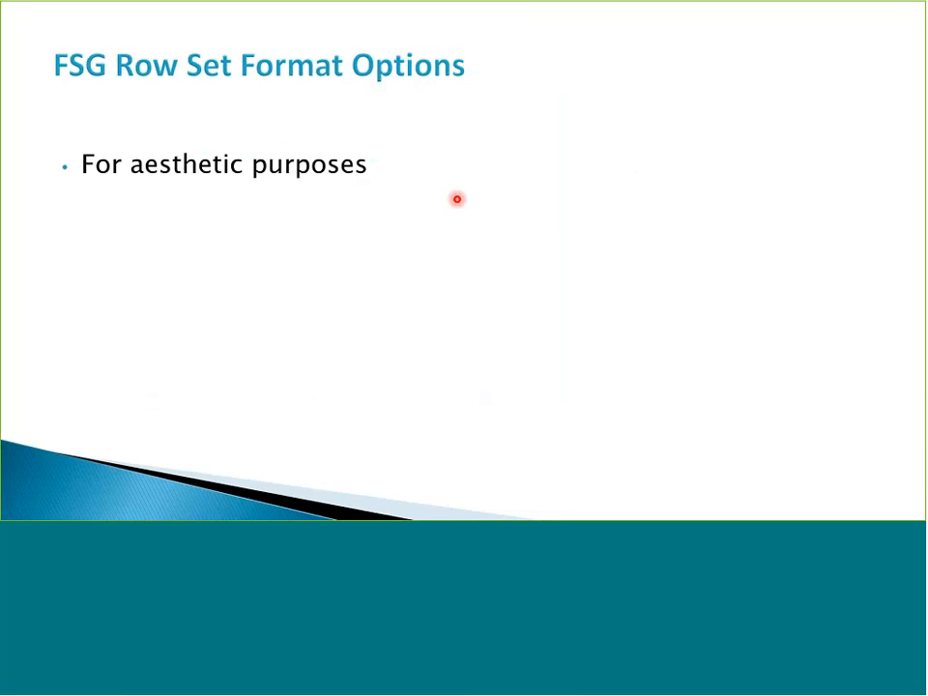
pyautogui.press('super+Tab')
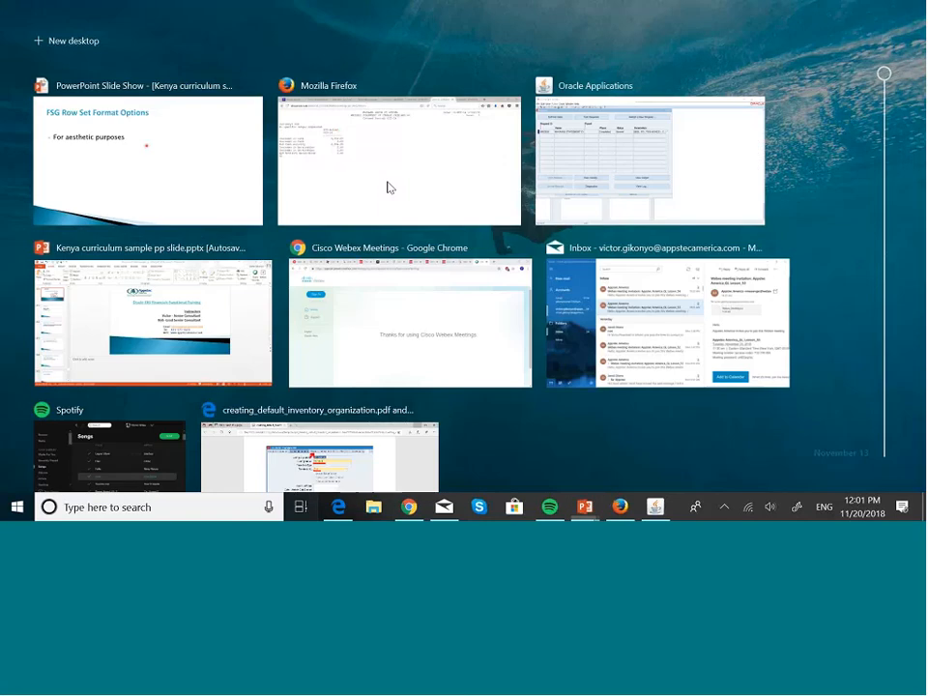
pyautogui.click(382, 187)
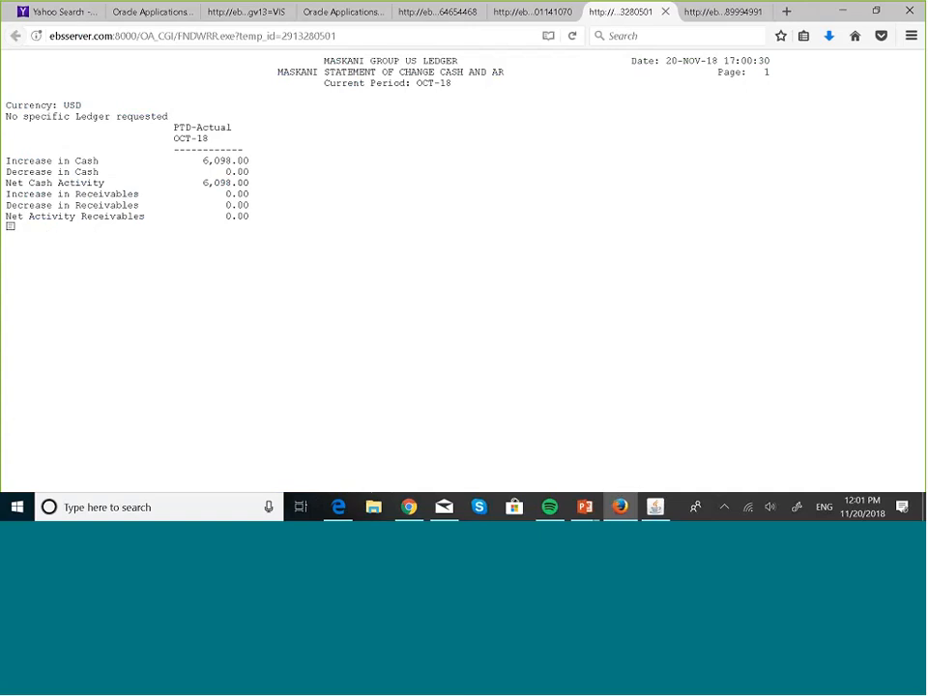
pyautogui.press('super+Tab')
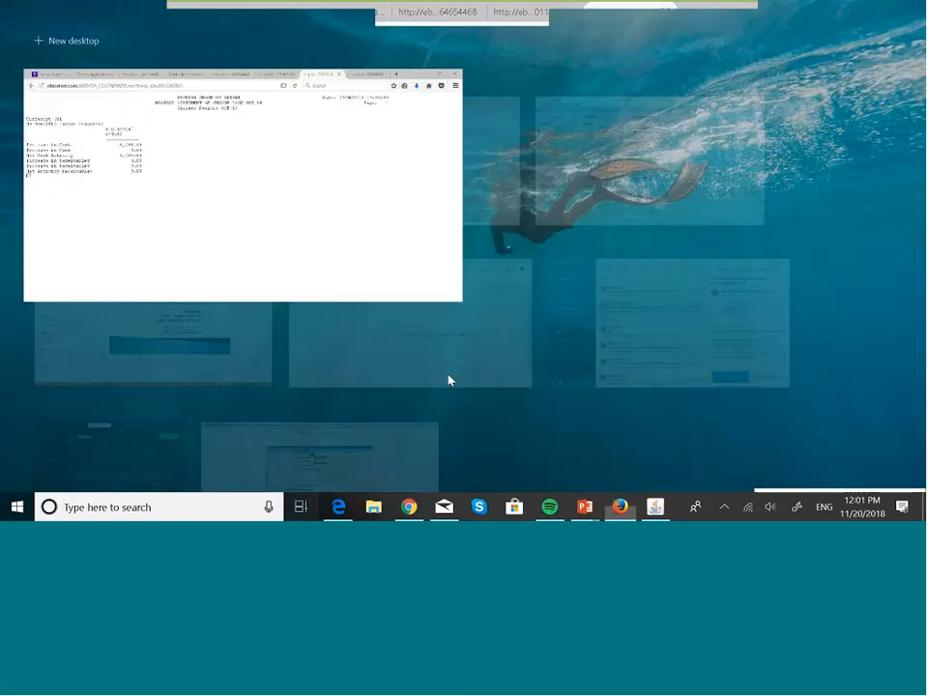
pyautogui.click(407, 190)
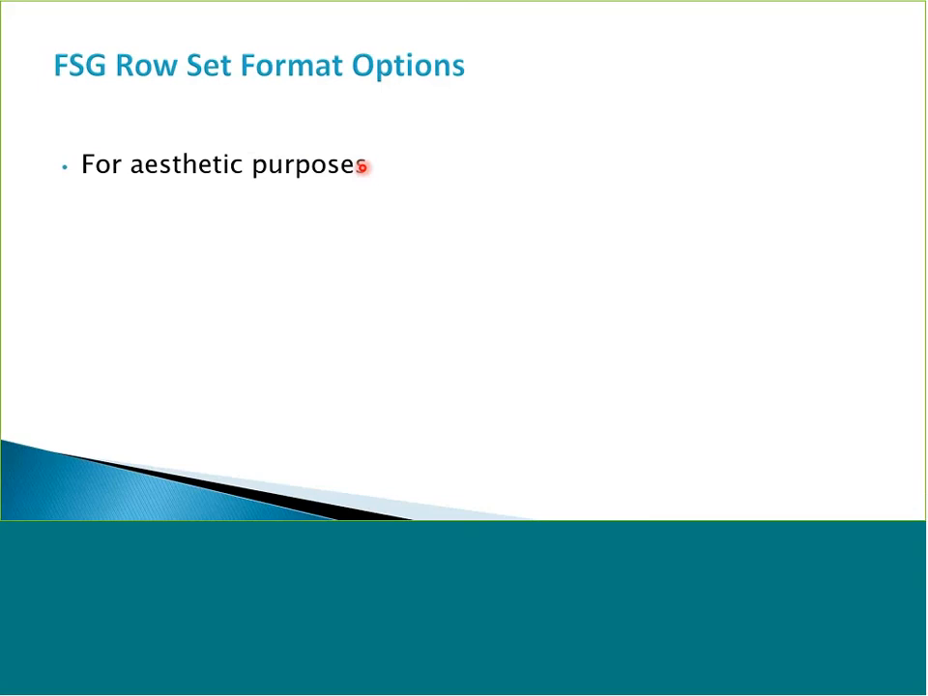
# - Switch to Oracle Applications and close the Requests, Run Individual Reports and Define Financial Report windows to return to the Row Set form
pyautogui.press('super+Tab')
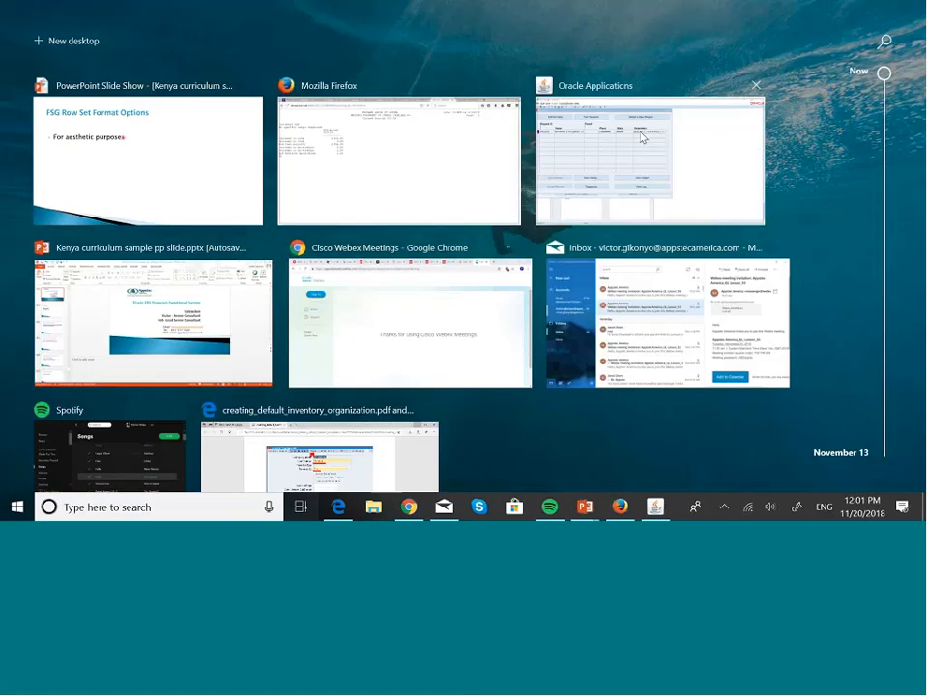
pyautogui.click(640, 141)
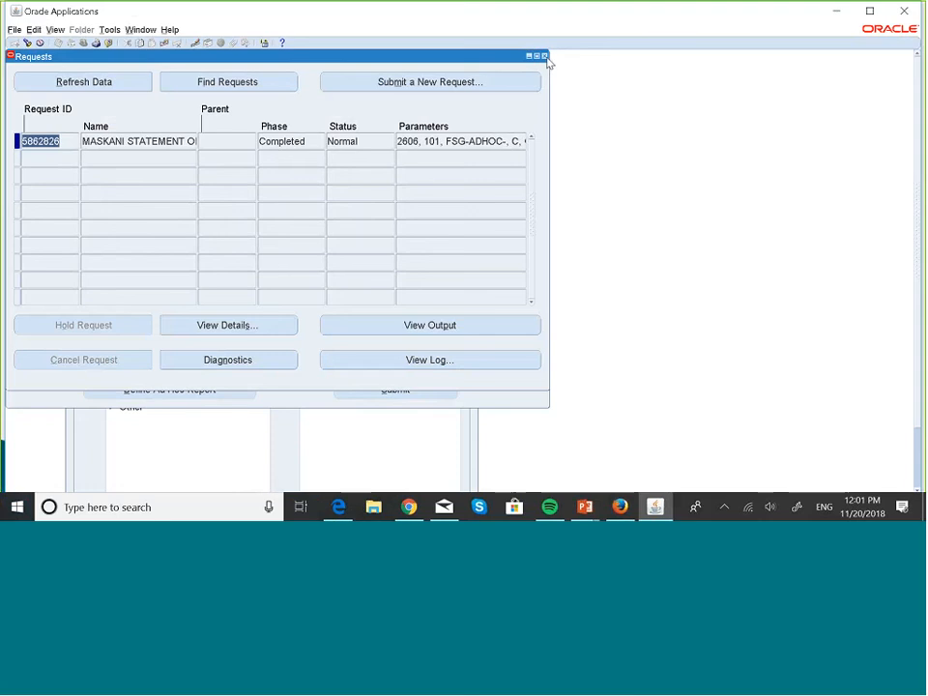
pyautogui.click(544, 56)
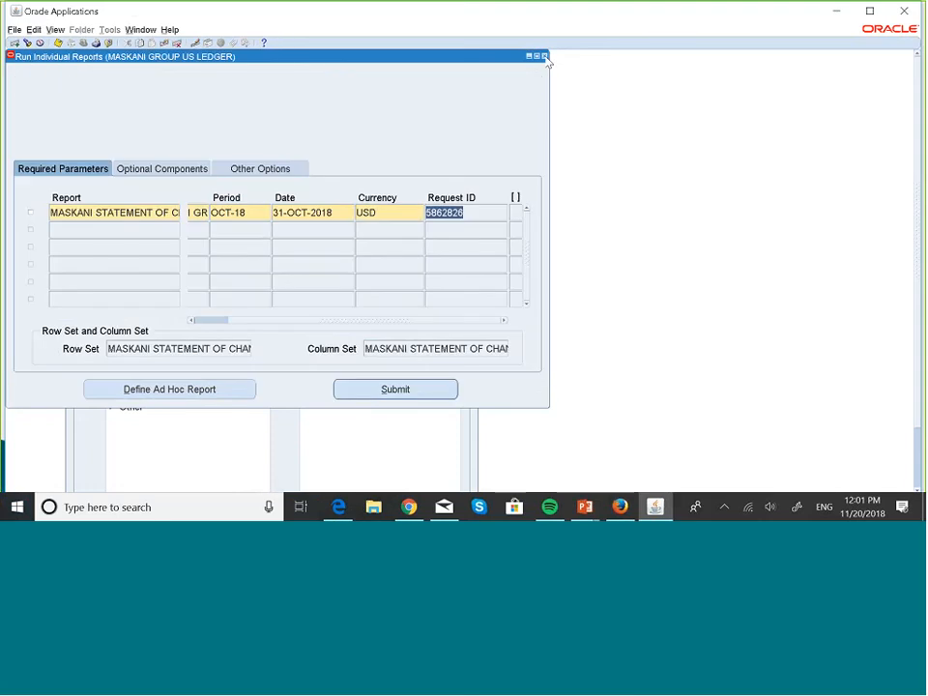
pyautogui.click(544, 56)
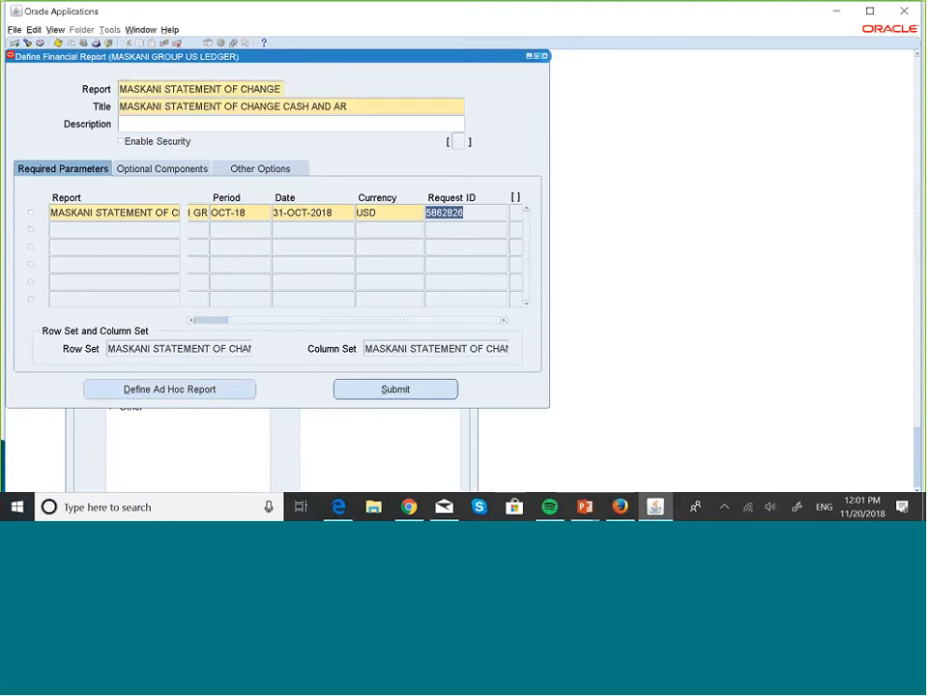
pyautogui.click(545, 56)
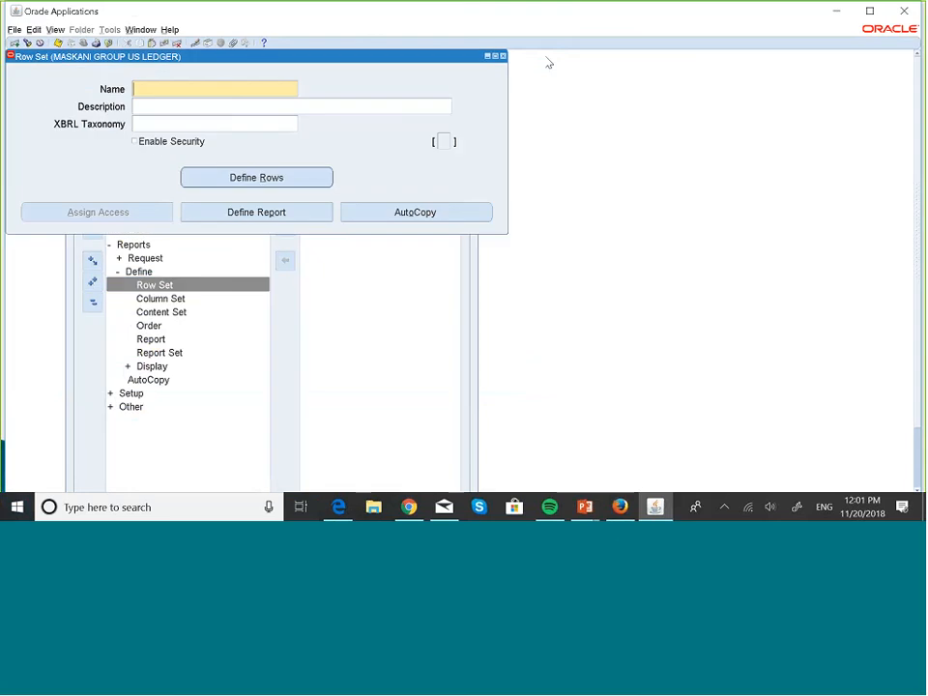
# - Query row sets matching MASKA% and open the row definitions of the MASKANI STATEMENT OF CHANGE row set
pyautogui.write('M')
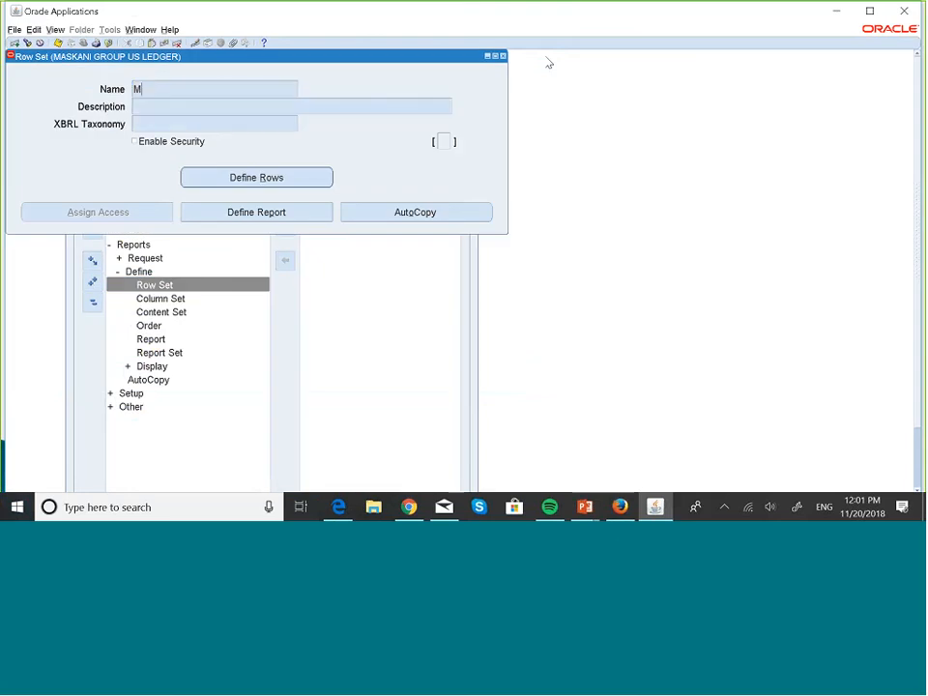
pyautogui.write('ASKA%')
pyautogui.hotkey('ctrl', 'F11')
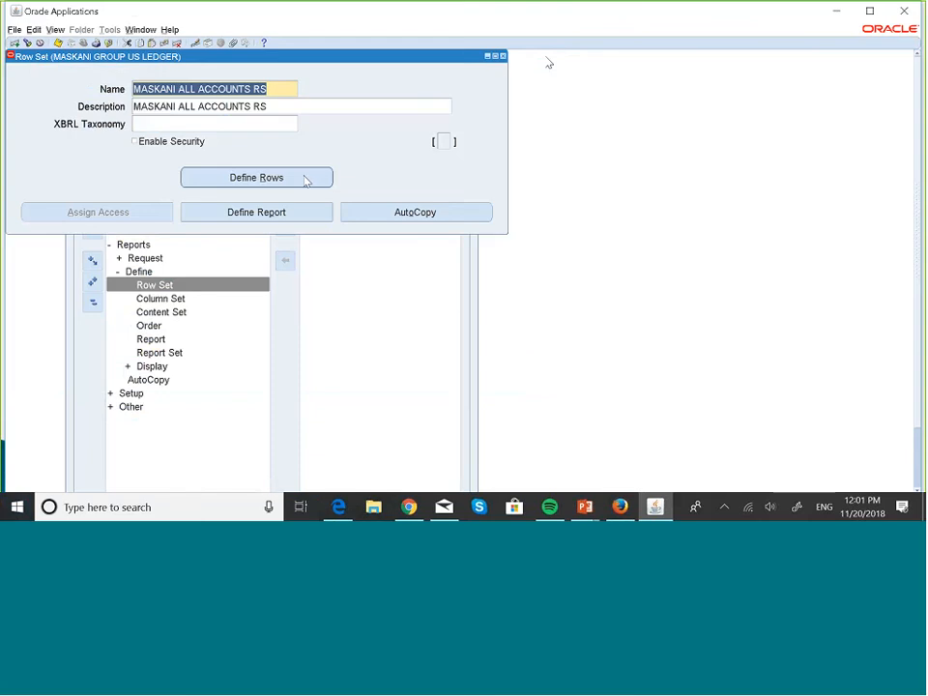
pyautogui.click(256, 177)
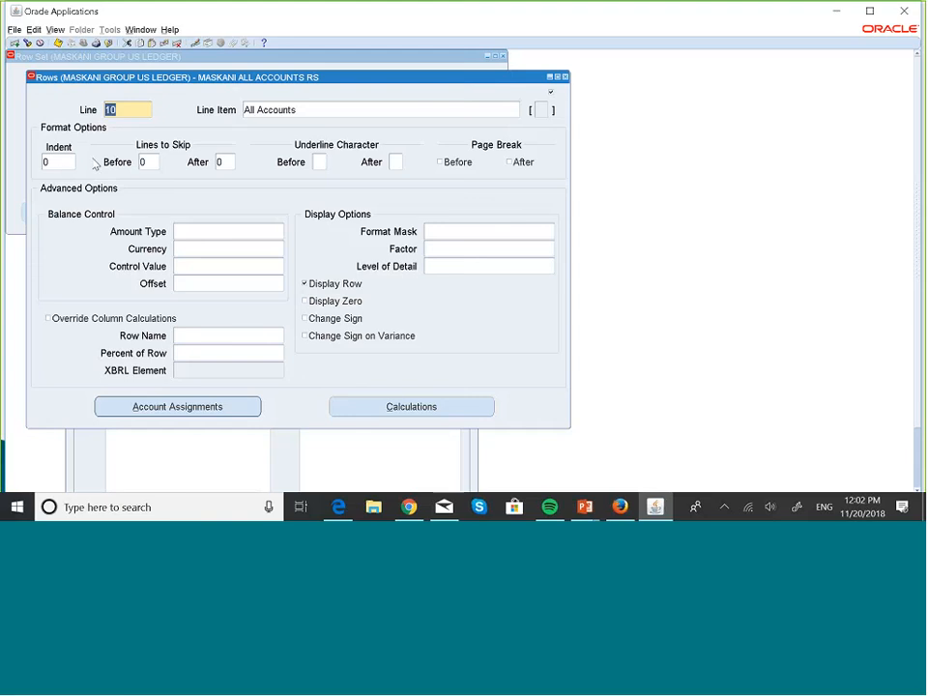
pyautogui.click(566, 76)
pyautogui.press('Down')
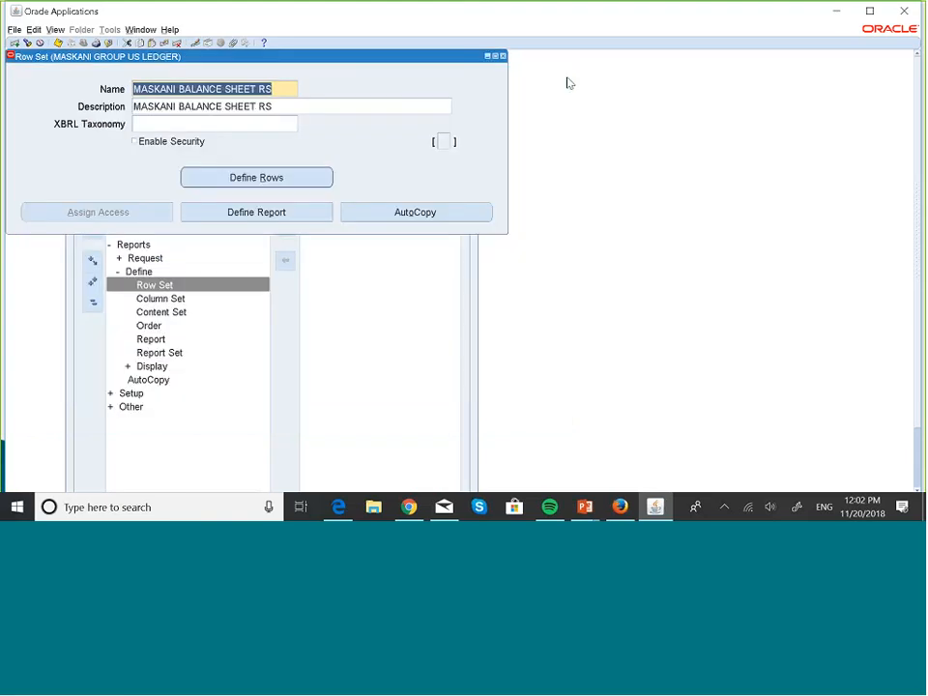
pyautogui.press('Down')
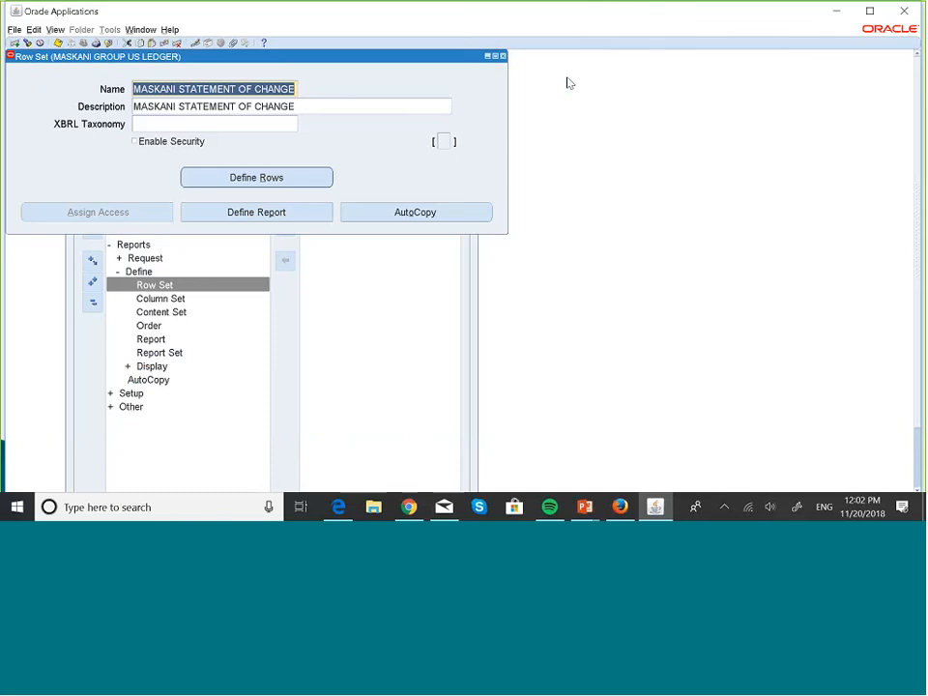
pyautogui.click(253, 178)
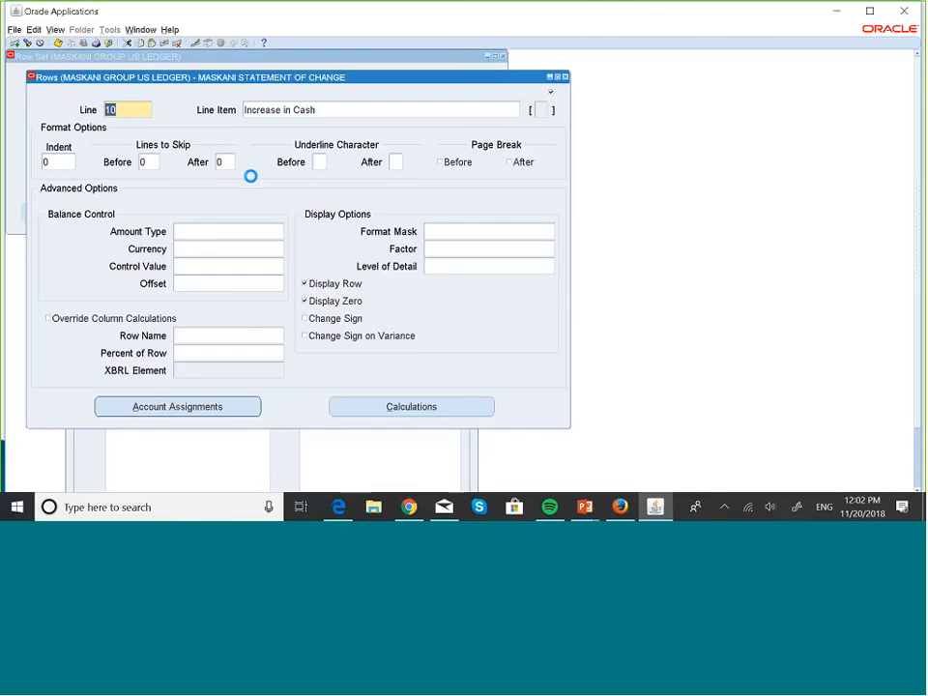
# - Step through the row set's lines to examine the cash rows, ending on line 20, Decrease in Cash
pyautogui.press('Down')
pyautogui.press('Down')
pyautogui.press('Up')
pyautogui.press('Down')
pyautogui.press('Down')
pyautogui.press('Up')
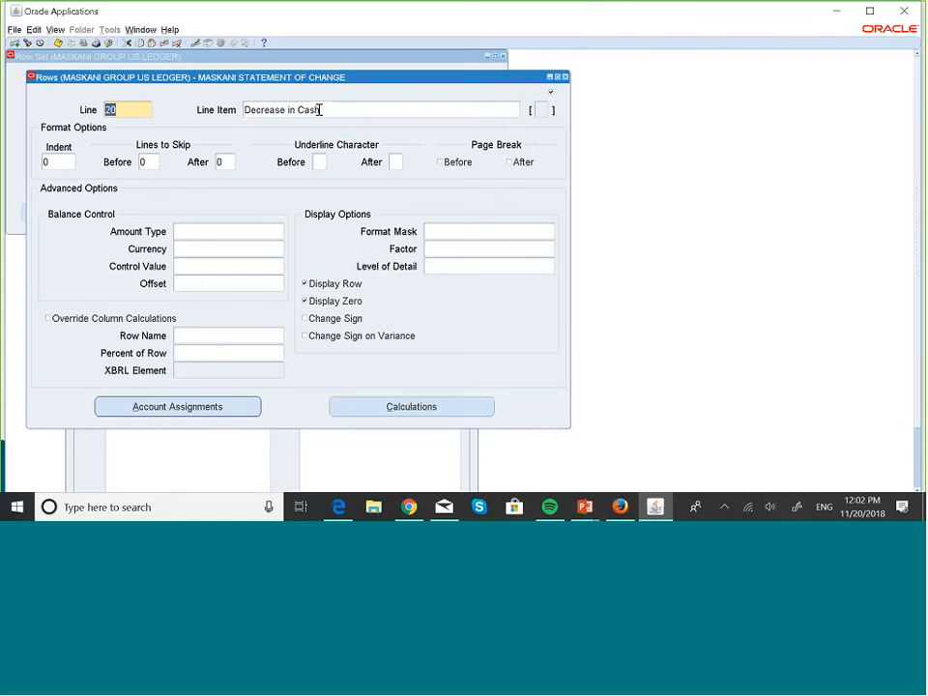
pyautogui.press('Down')
pyautogui.press('Up')
# - Set the Decrease in Cash row to skip 1 line after it and use a dash as its after-underline character
pyautogui.click(222, 162)
pyautogui.press('BackSpace')
pyautogui.write('1')
pyautogui.click(396, 161)
pyautogui.write('=')
# - Format line 30, Net Cash Activity, with a dash underline after it and 2 lines to skip after
pyautogui.press('Down')
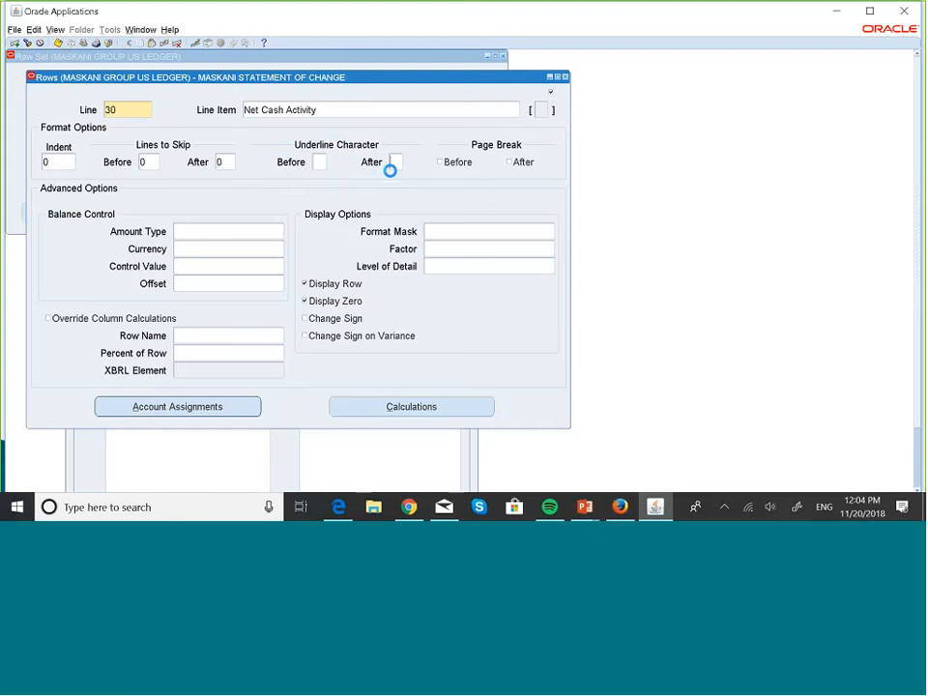
pyautogui.write('-')
pyautogui.doubleClick(221, 162)
pyautogui.press('BackSpace')
pyautogui.write('2')
# - Format line 50, Decrease in Receivables, with 1 line to skip after it and a dash as the after-underline character
pyautogui.doubleClick(228, 165)
pyautogui.press('Down')
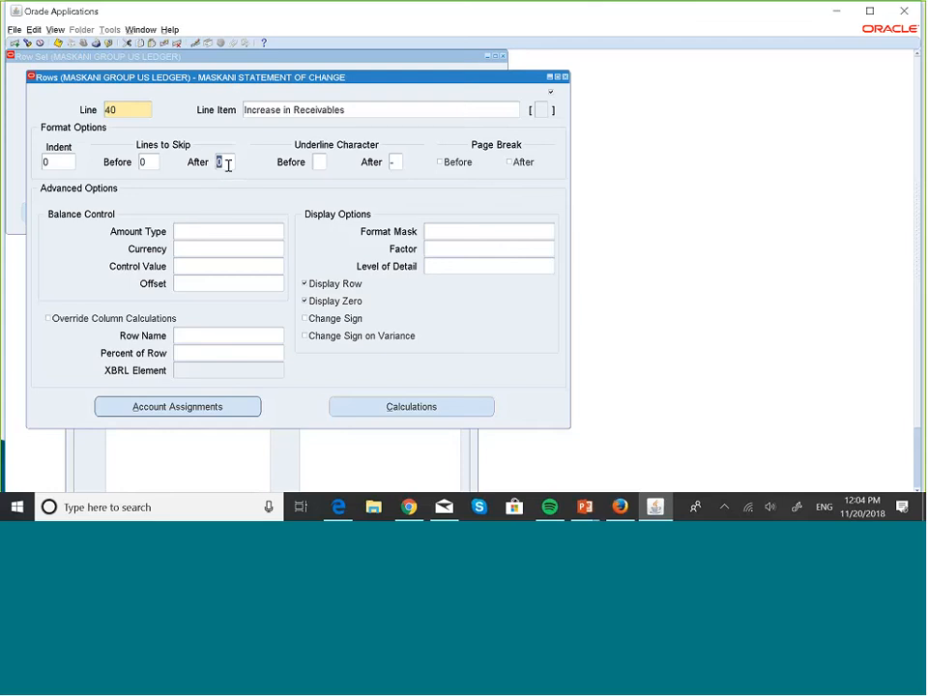
pyautogui.press('Down')
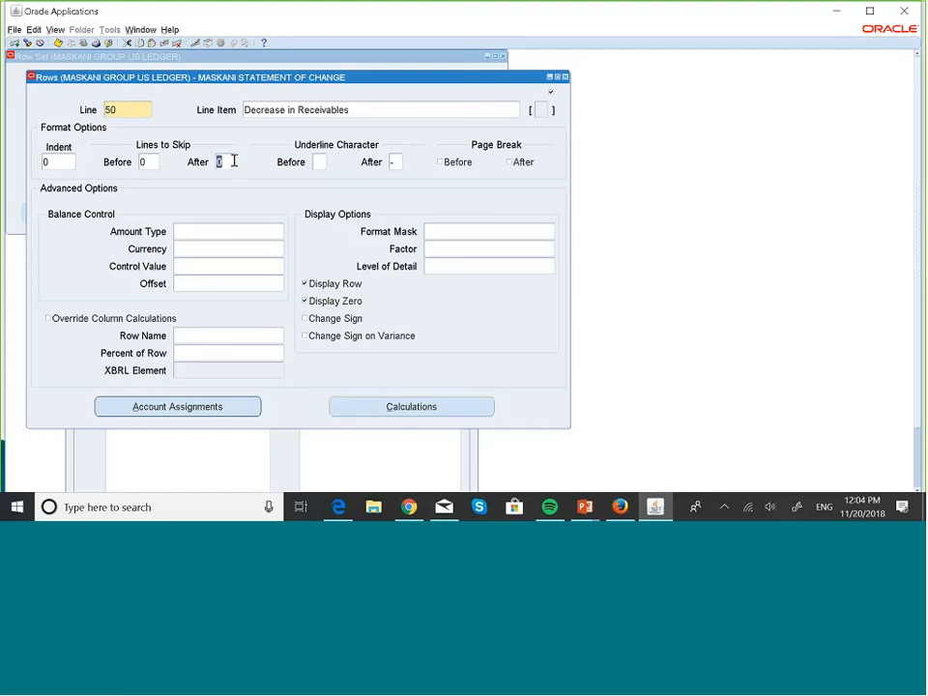
pyautogui.write('1')
pyautogui.click(398, 162)
pyautogui.write('-')
# - Add a dash underline after line 60, Net Activity Receivables, then save the rows and close their window
pyautogui.press('Down')
pyautogui.press('Down')
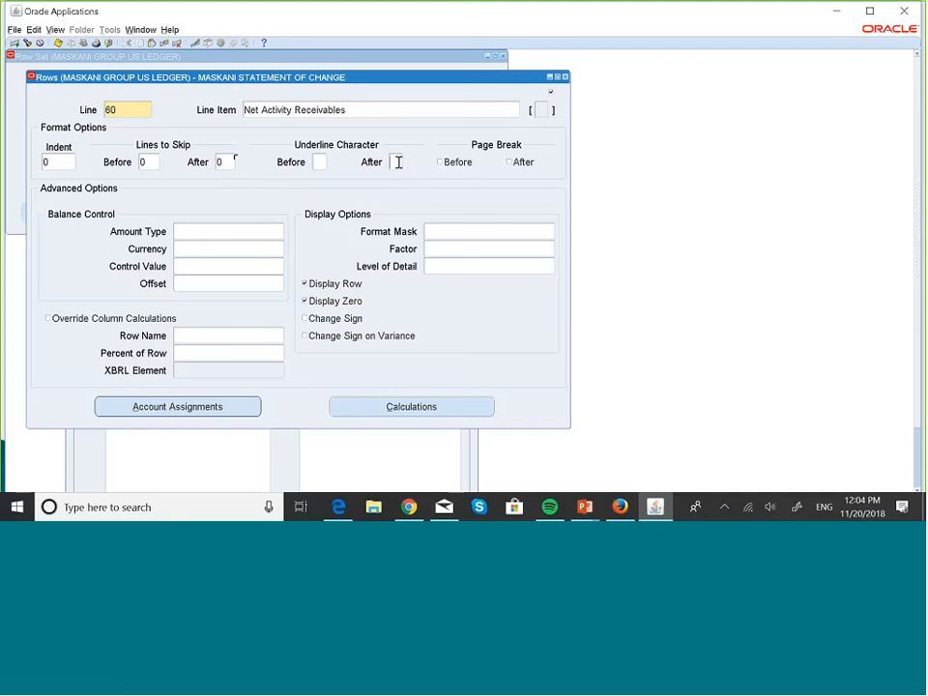
pyautogui.click(397, 162)
pyautogui.write('-')
pyautogui.hotkey('ctrl', 's')
pyautogui.click(566, 78)
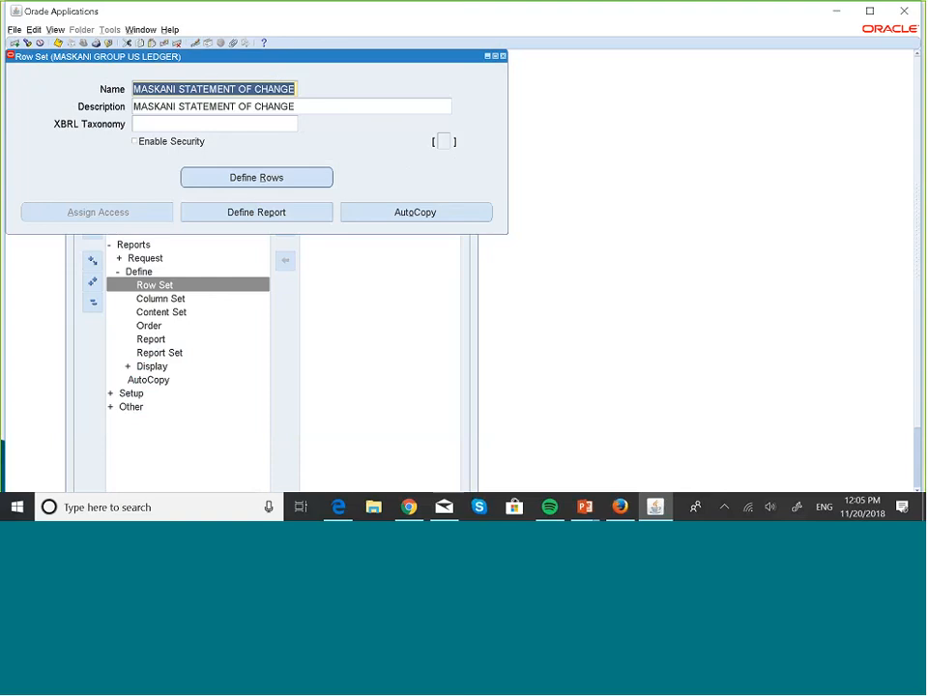
# - Open the report definition from the row set and query the reports matching MASK%
pyautogui.click(266, 211)
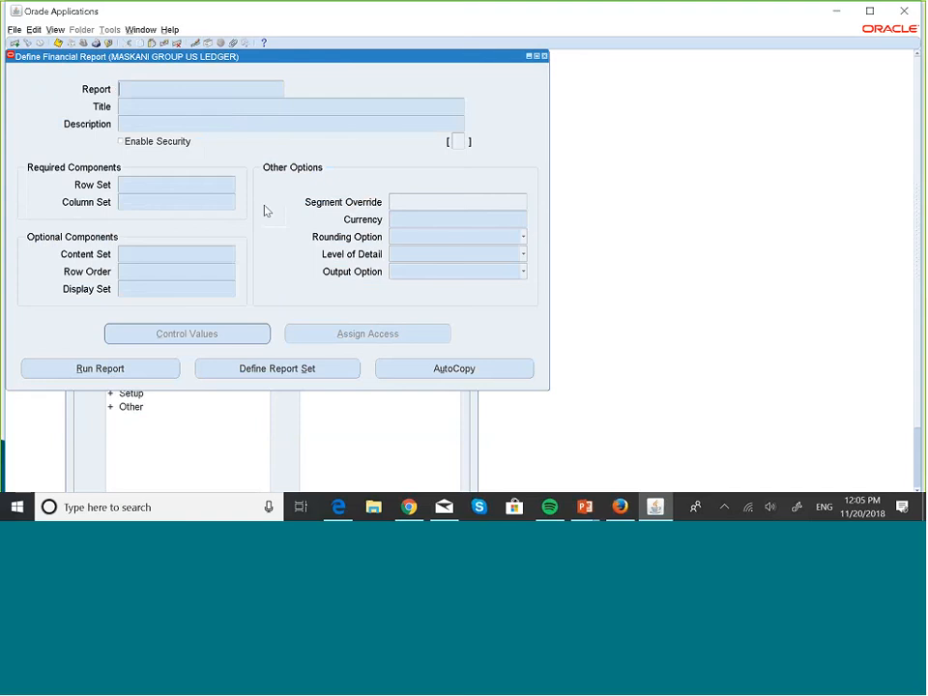
pyautogui.write('MASK%')
pyautogui.hotkey('ctrl', 'F11')
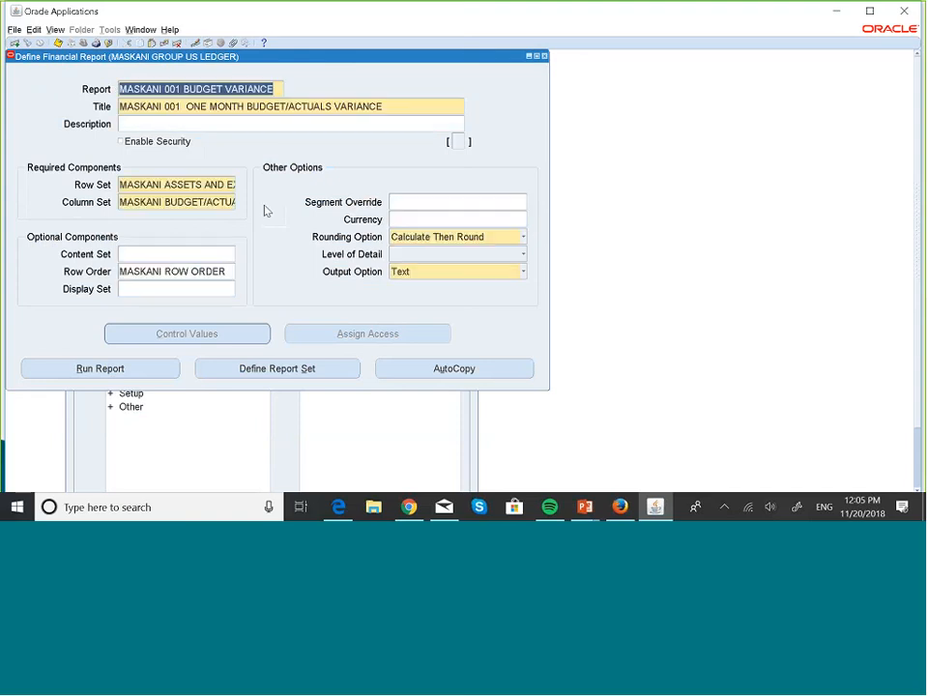
# - Bring up the MASKANI STATEMENT OF CHANGE report and submit it for period OCT-18 in USD
pyautogui.press('Down')
pyautogui.press('Down')
pyautogui.press('Down')
pyautogui.press('Down')
pyautogui.press('Down')
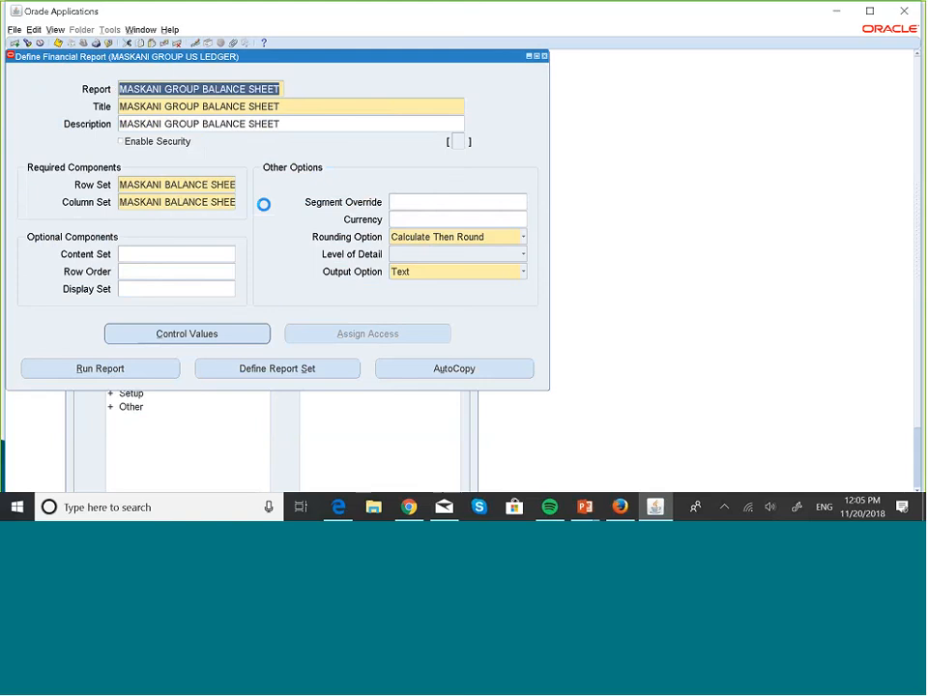
pyautogui.press('Down')
pyautogui.press('Down')
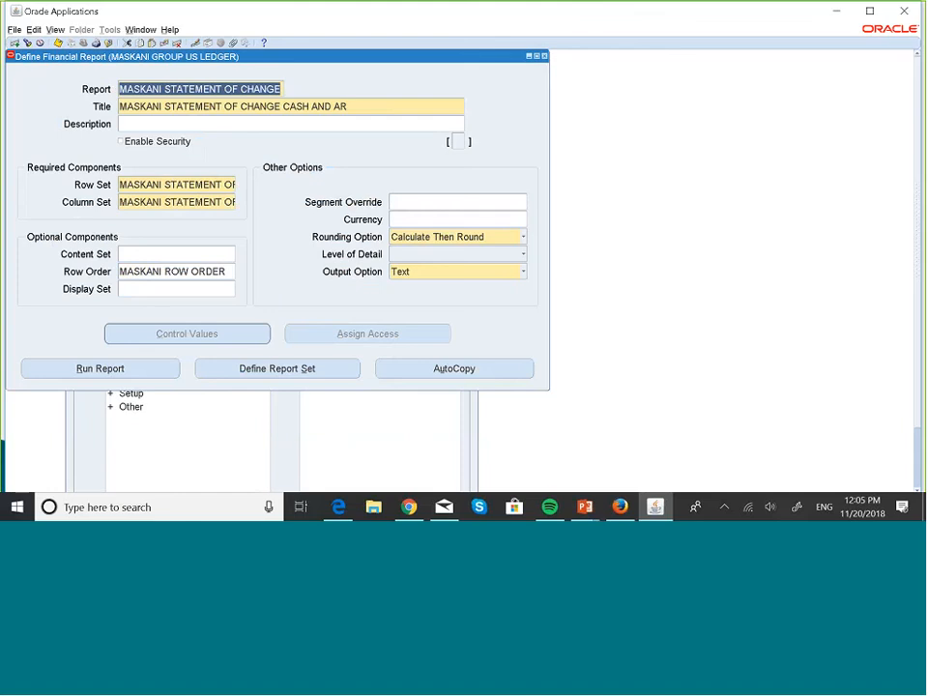
pyautogui.click(128, 371)
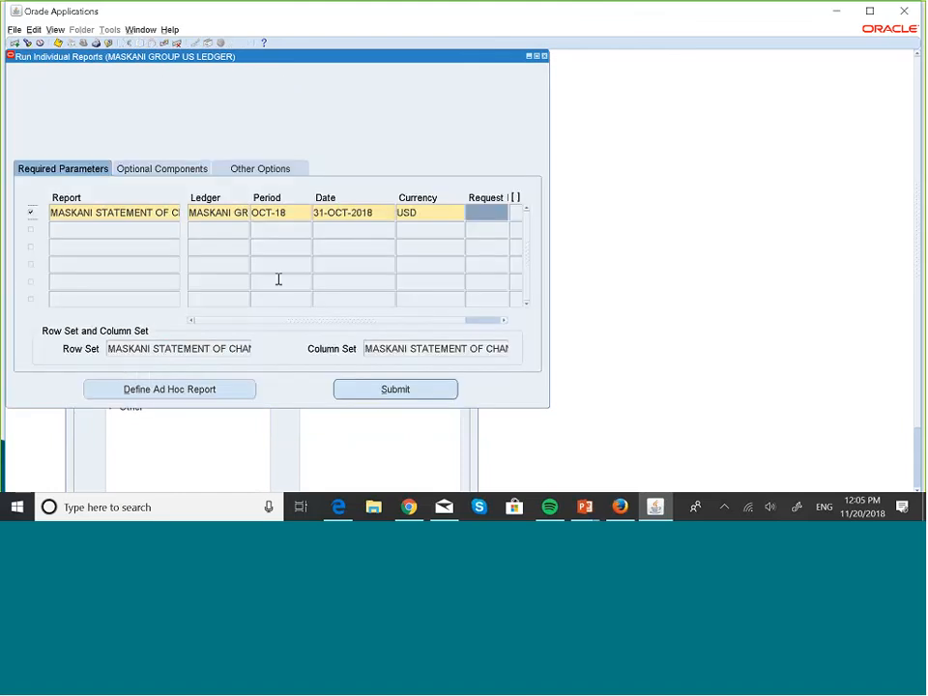
pyautogui.click(413, 390)
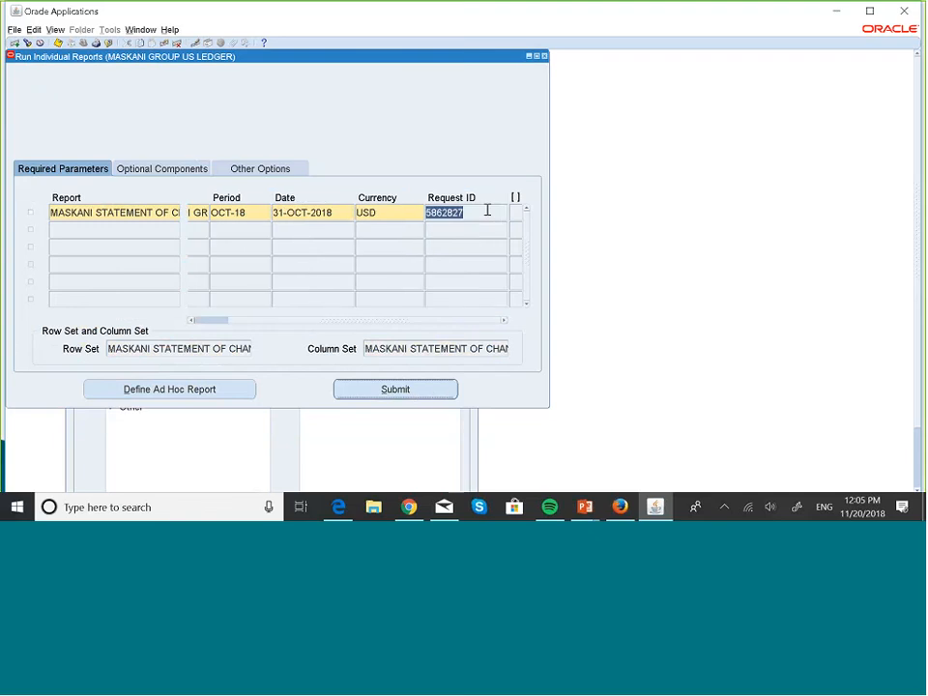
# - Find the specific concurrent request by its new request ID, refresh its status and view the report output
pyautogui.hotkey('alt', 'v')
pyautogui.press('r')
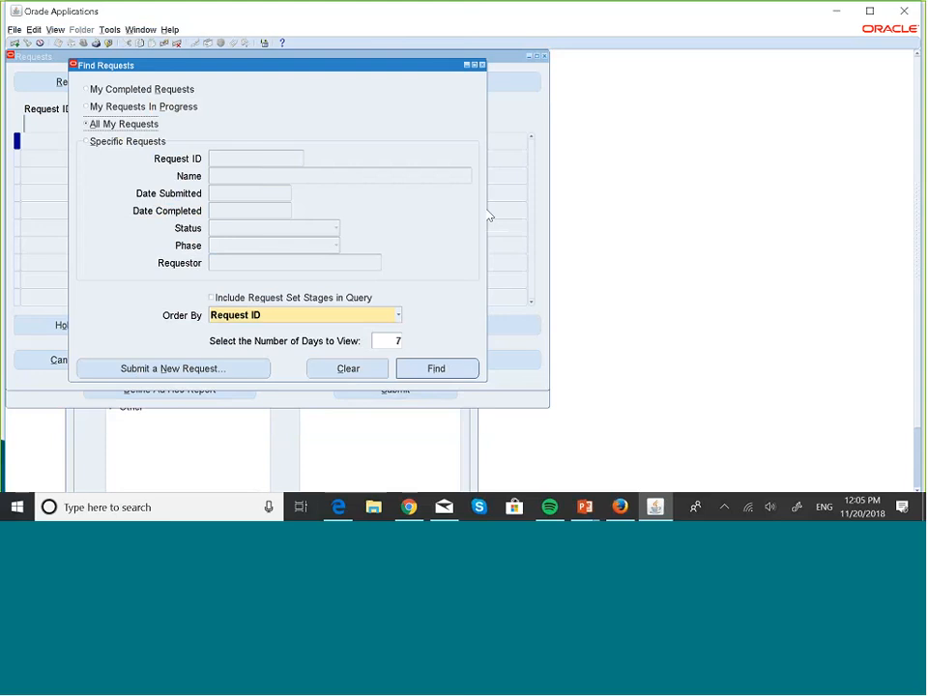
pyautogui.click(104, 143)
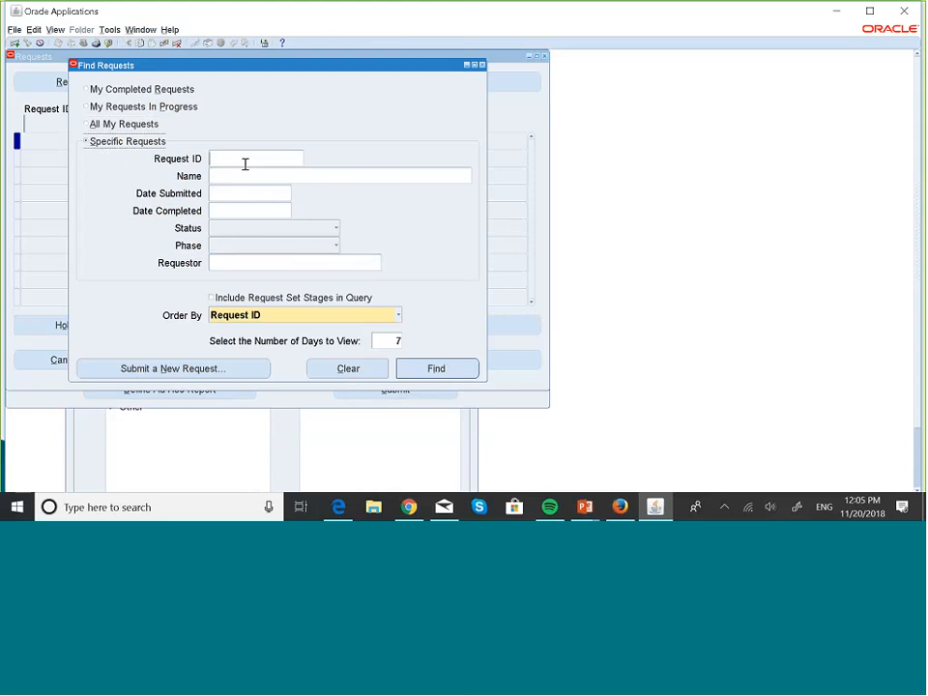
pyautogui.write('2827')
pyautogui.click(464, 369)
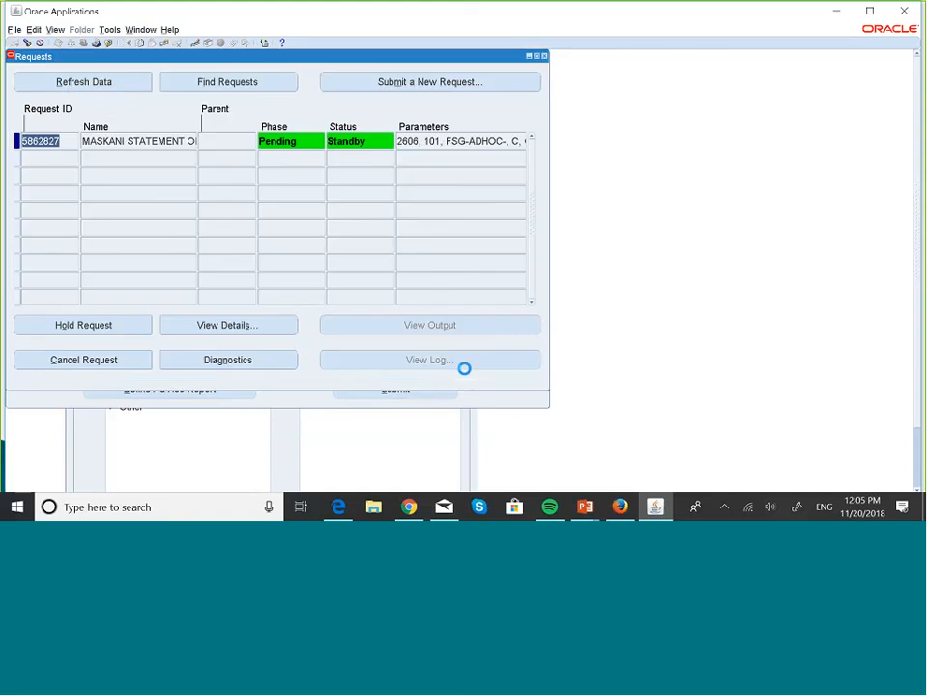
pyautogui.click(127, 83)
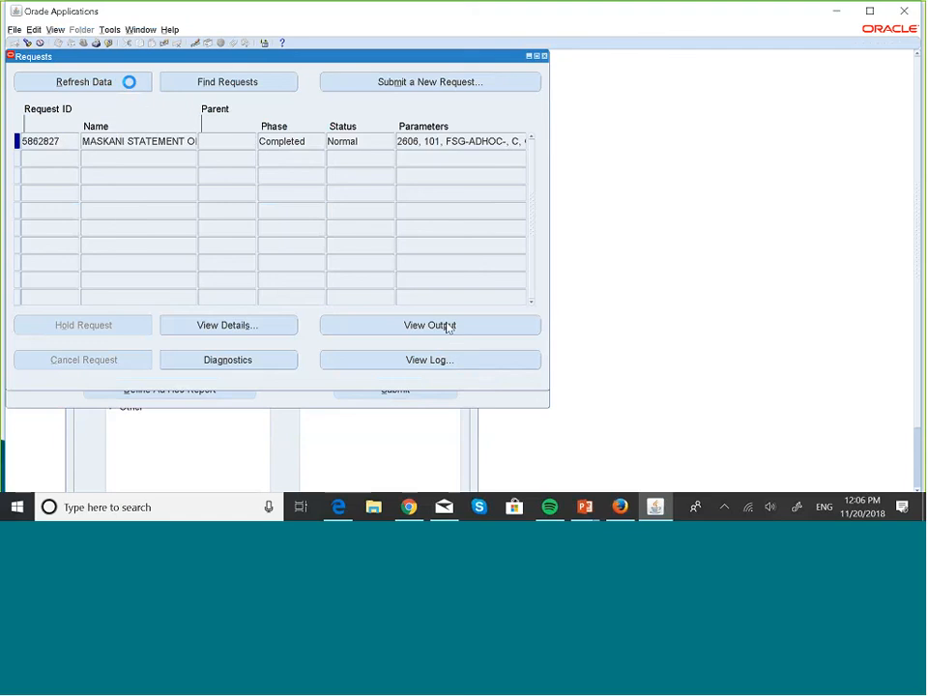
pyautogui.click(446, 325)
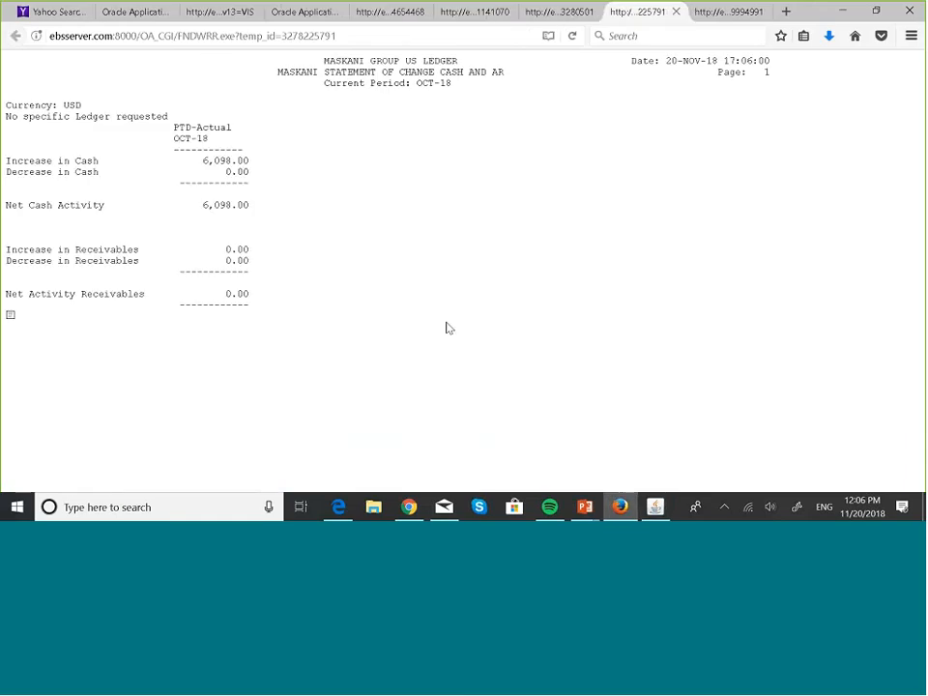